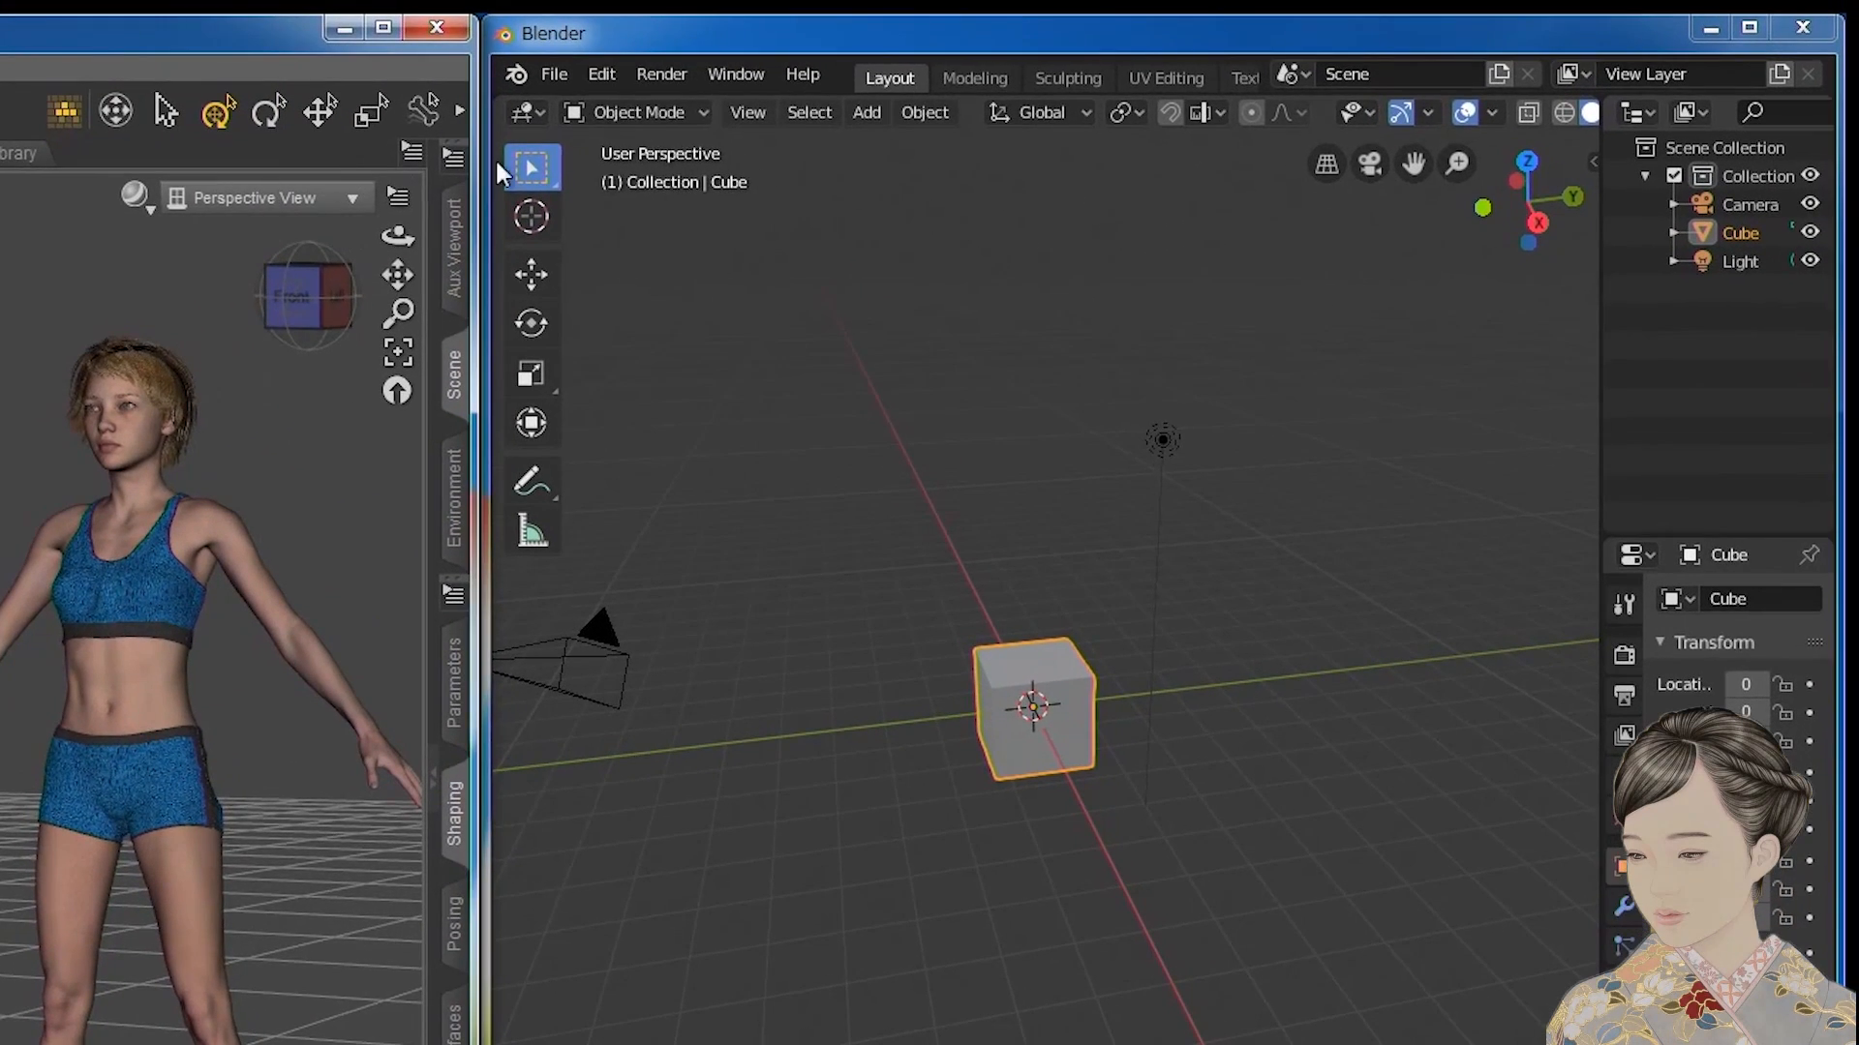
Install the add-on file DTB_v280.zip from the DazToBlender8 folder on the Desktop.
click(604, 75)
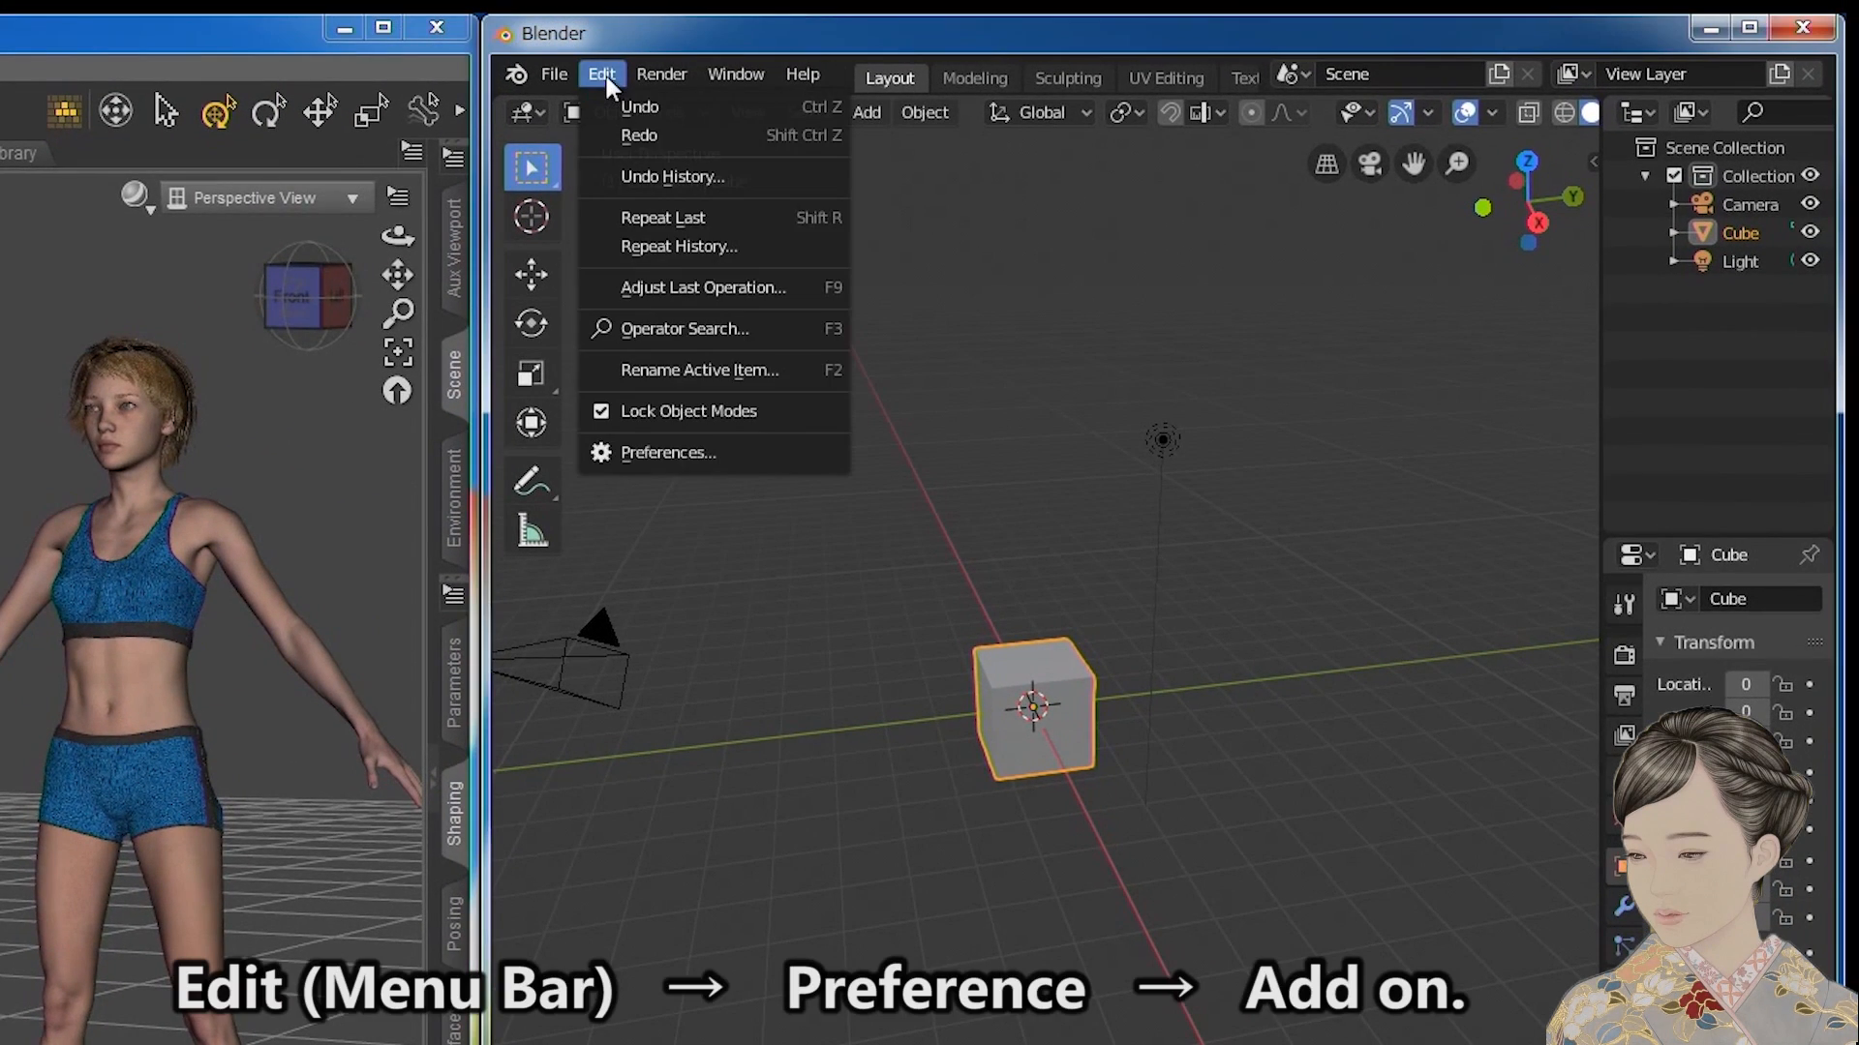
click(641, 451)
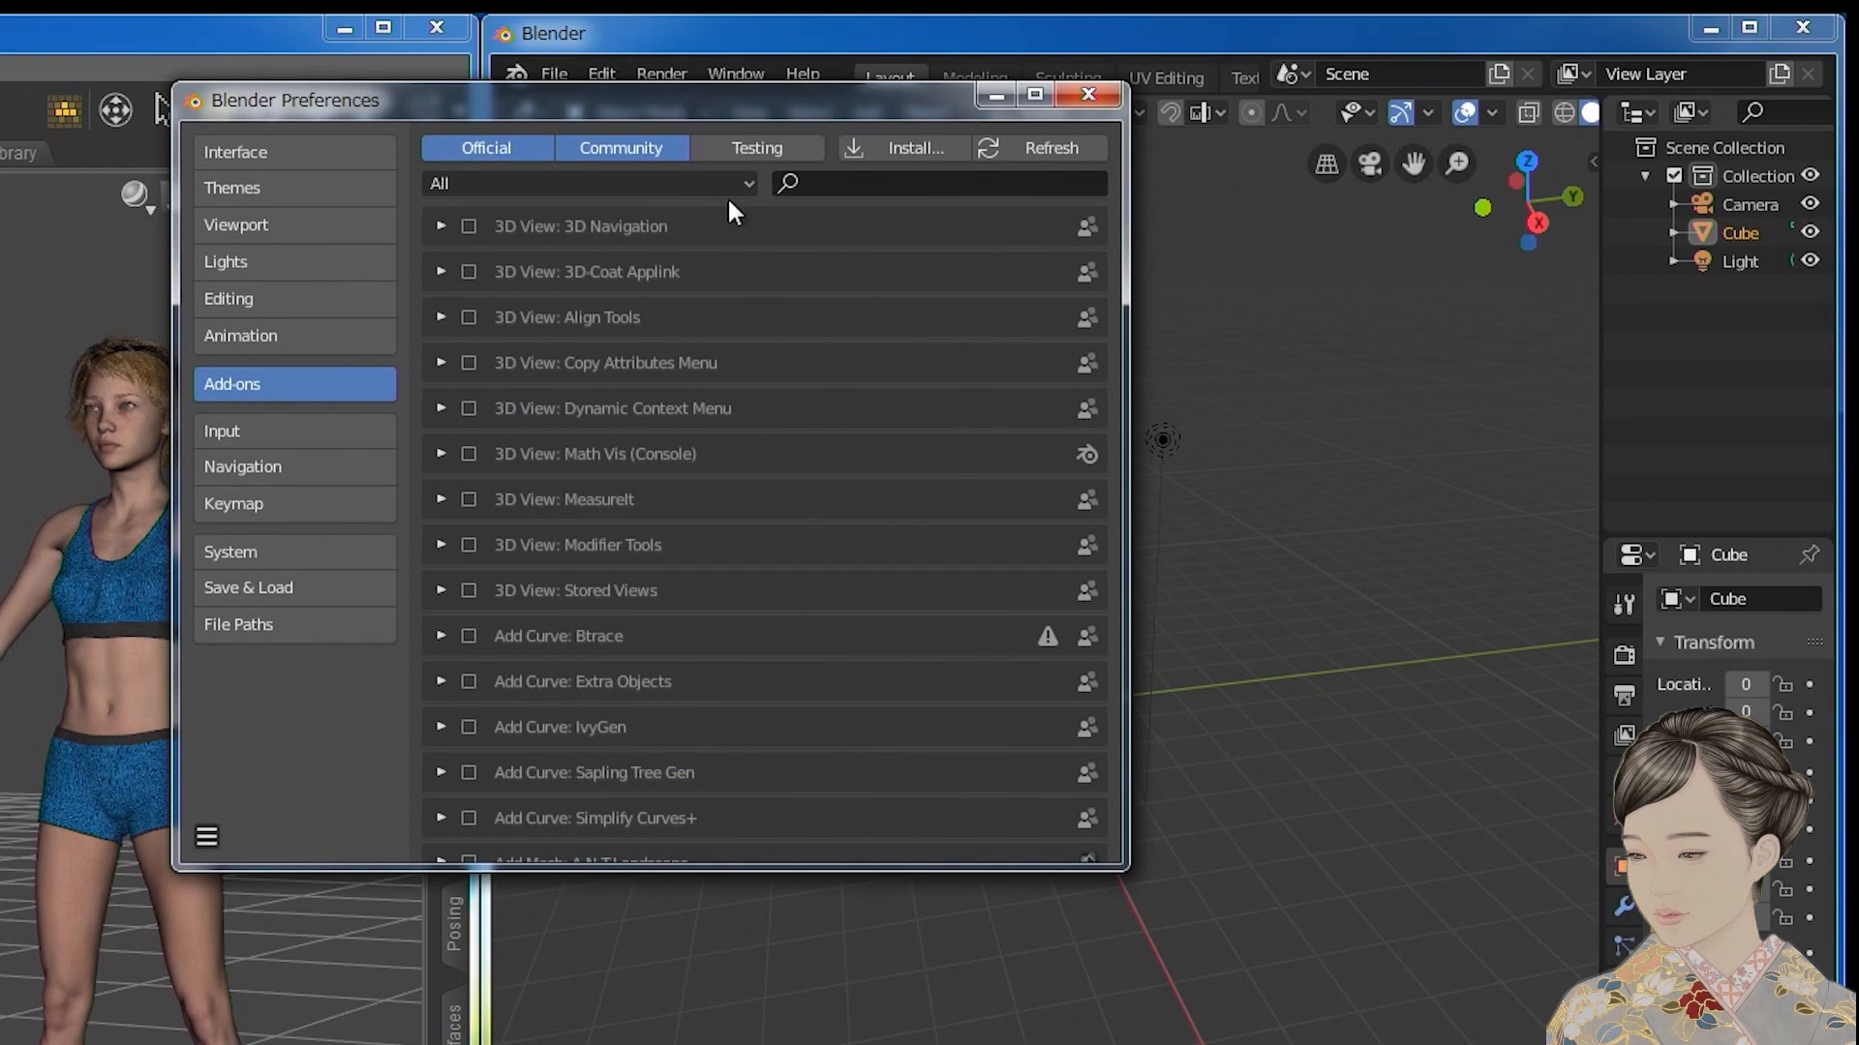
click(897, 143)
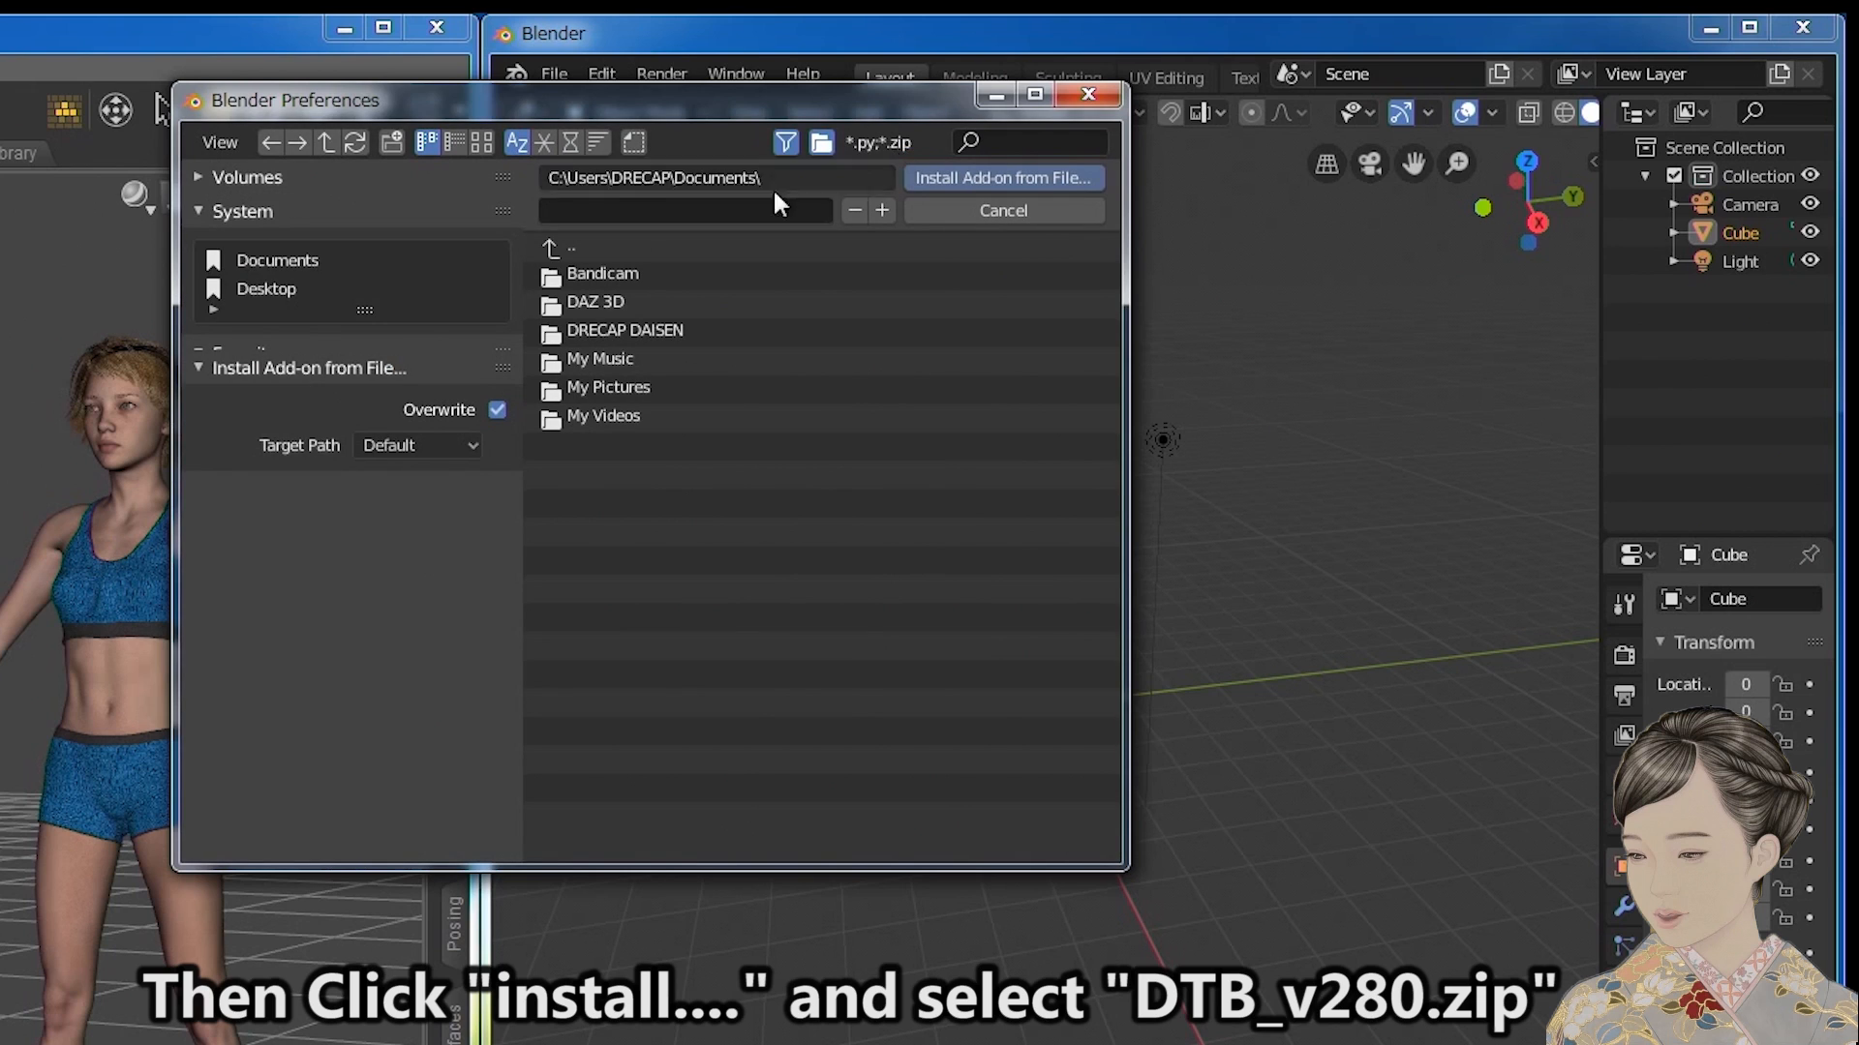
click(277, 293)
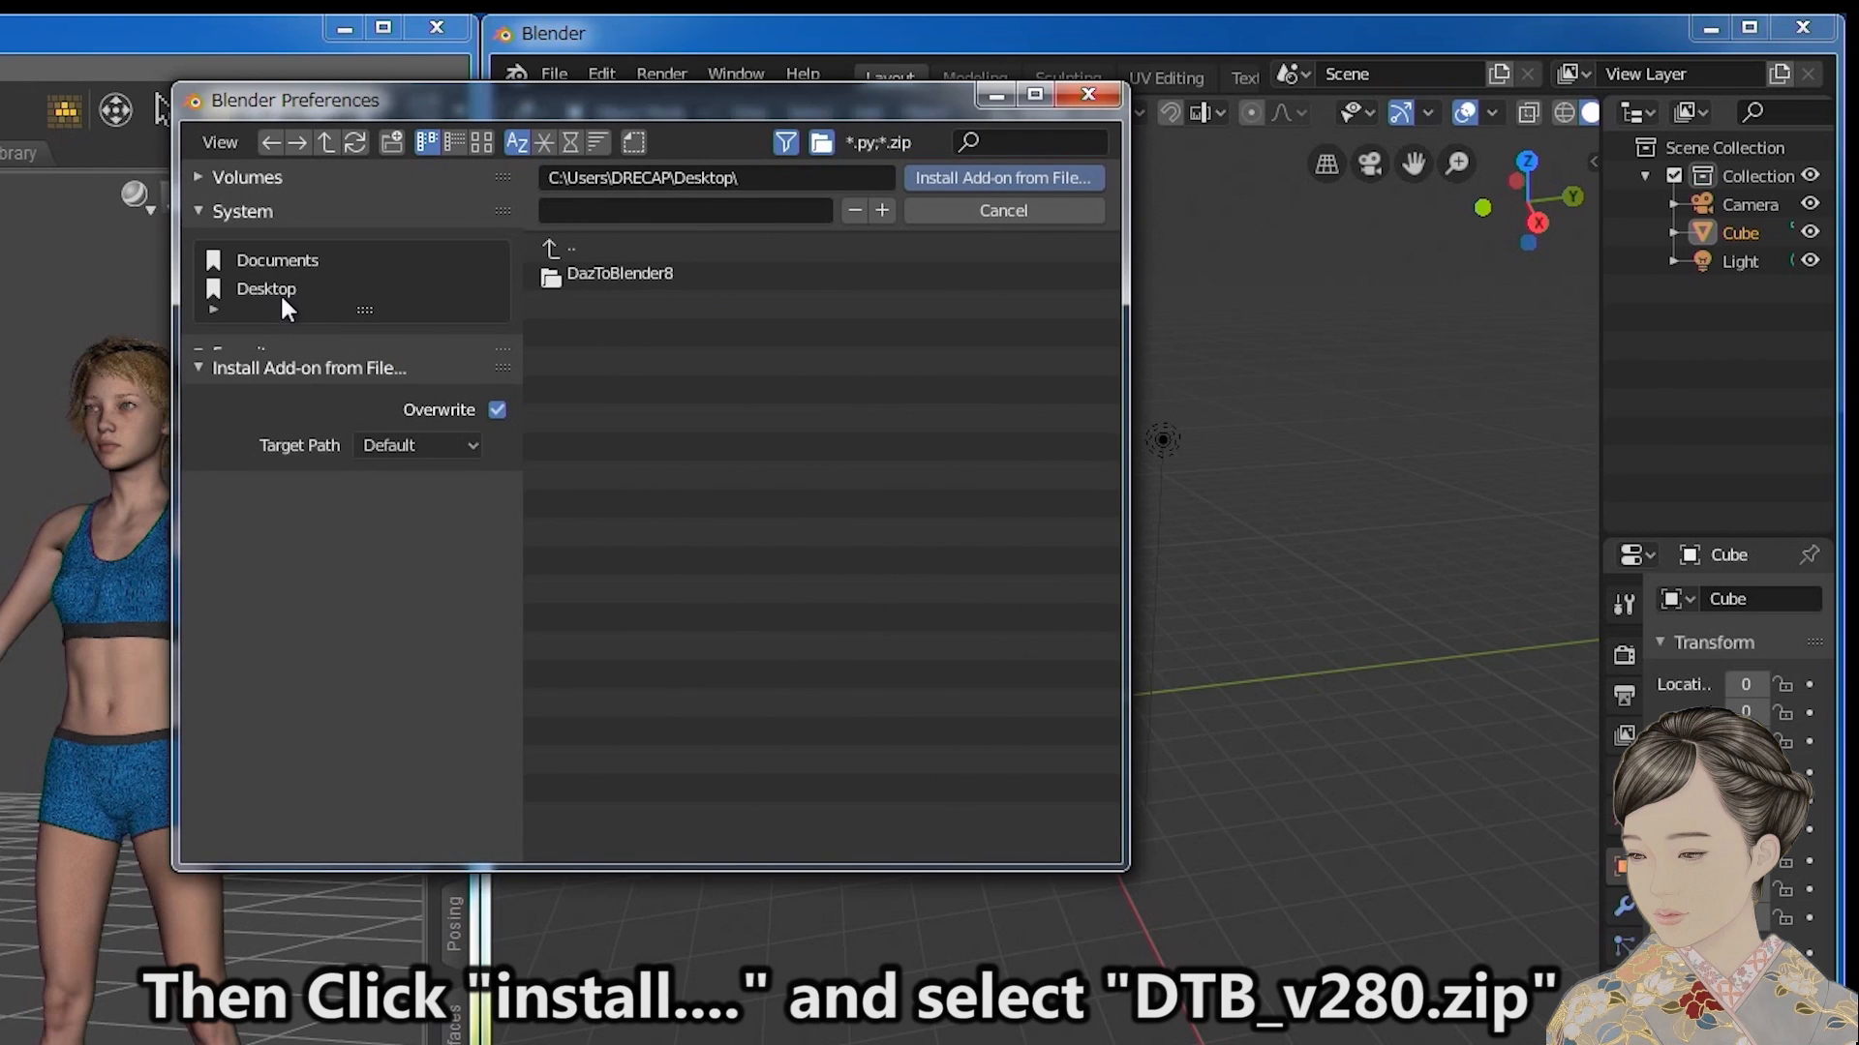
double_click(635, 275)
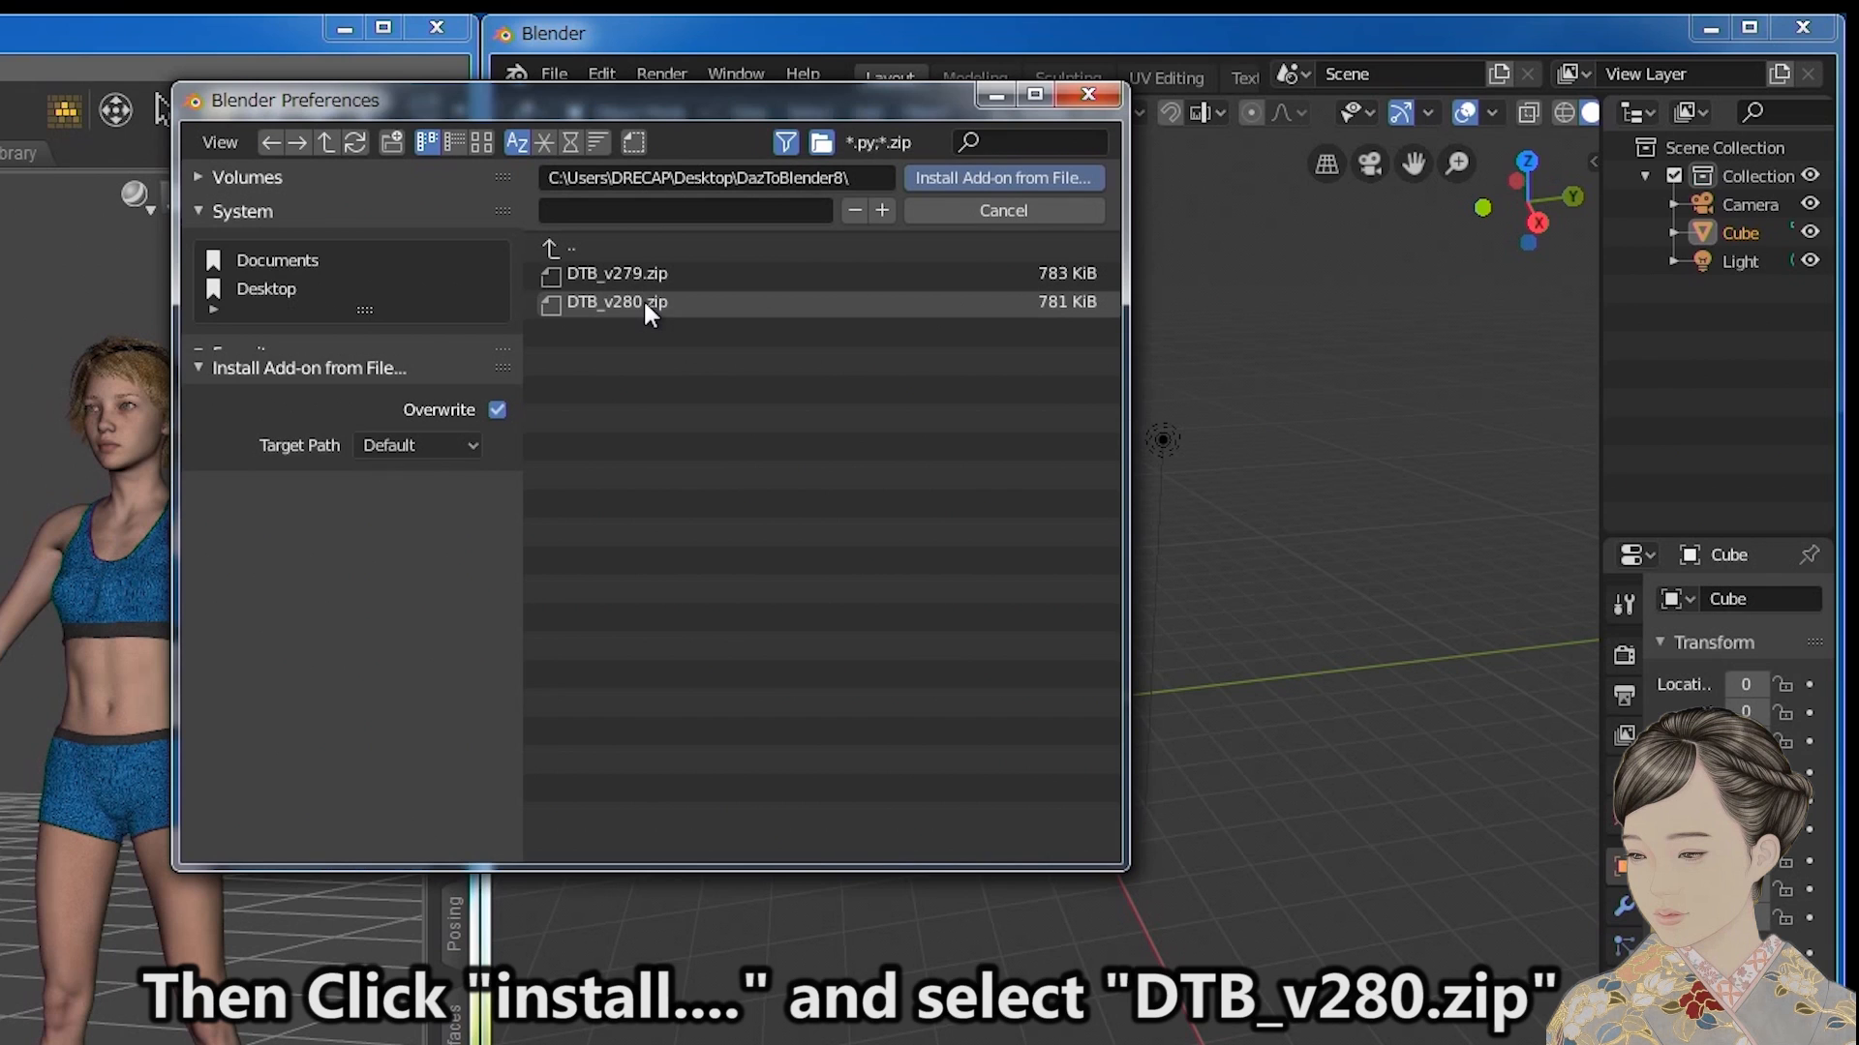
click(642, 299)
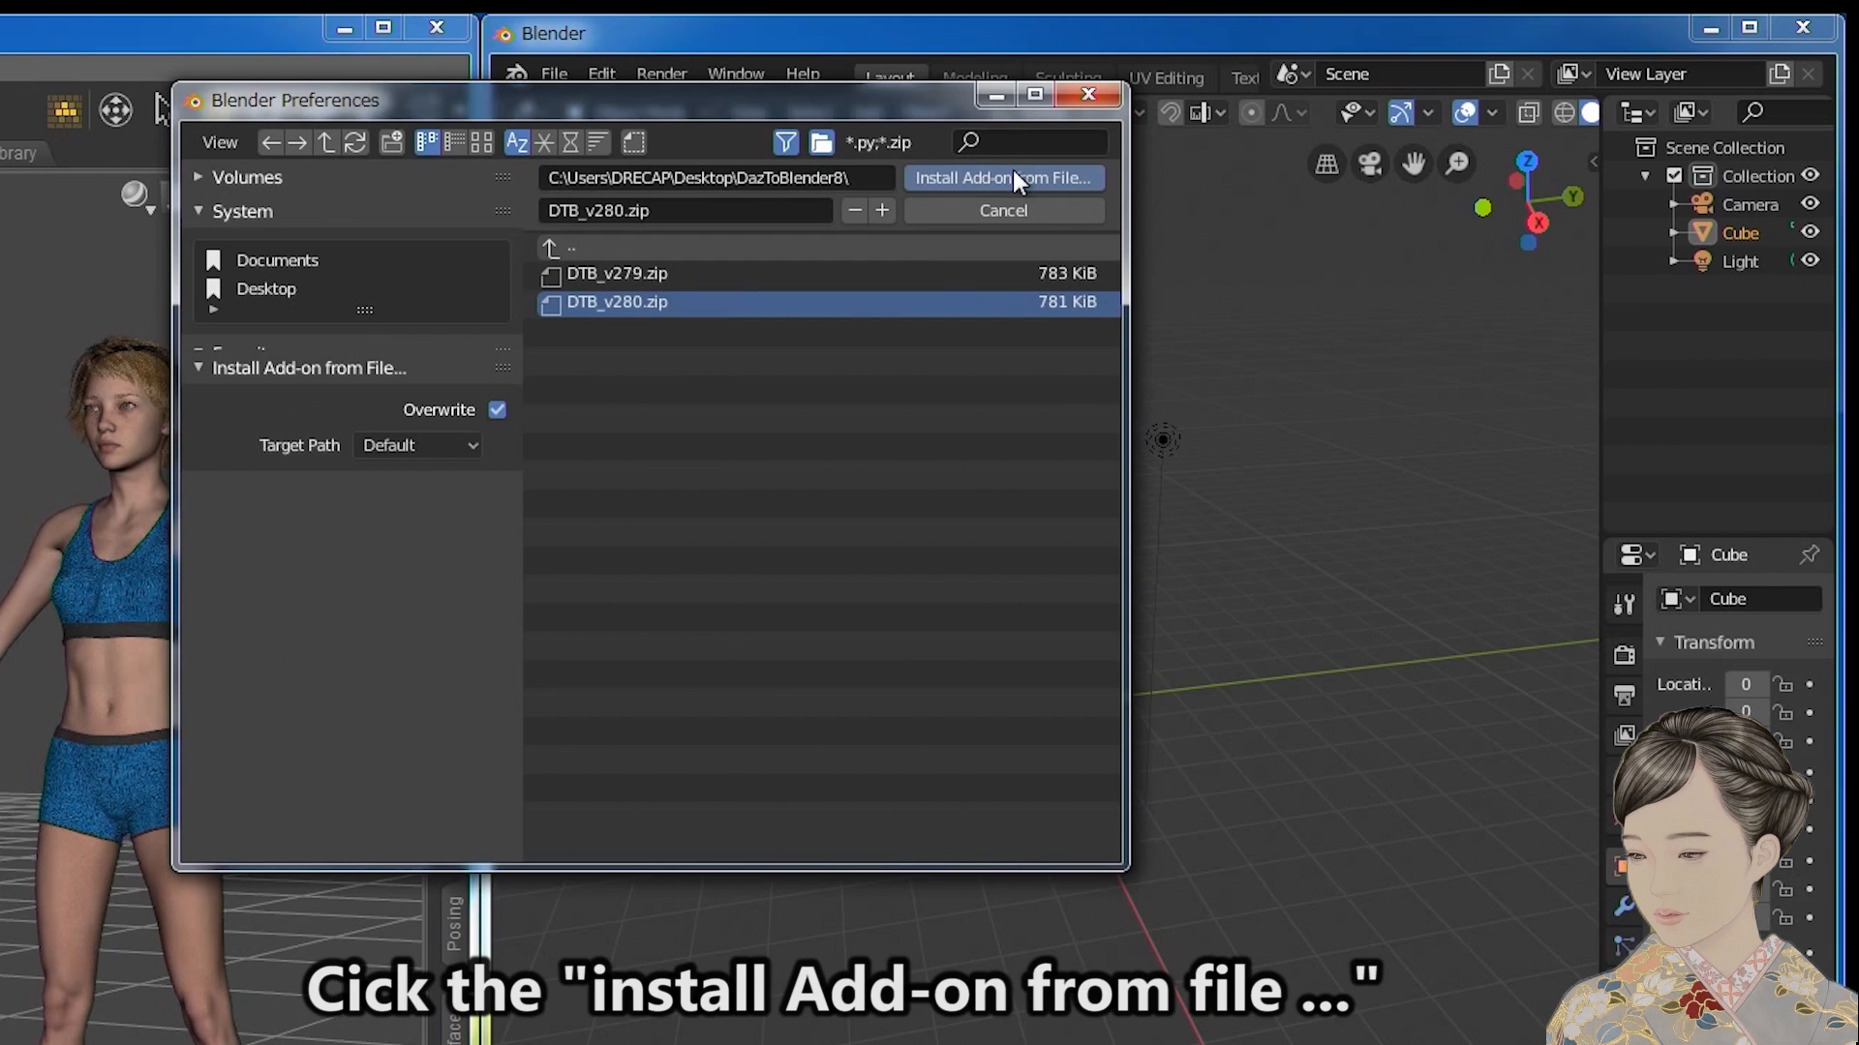
click(1012, 176)
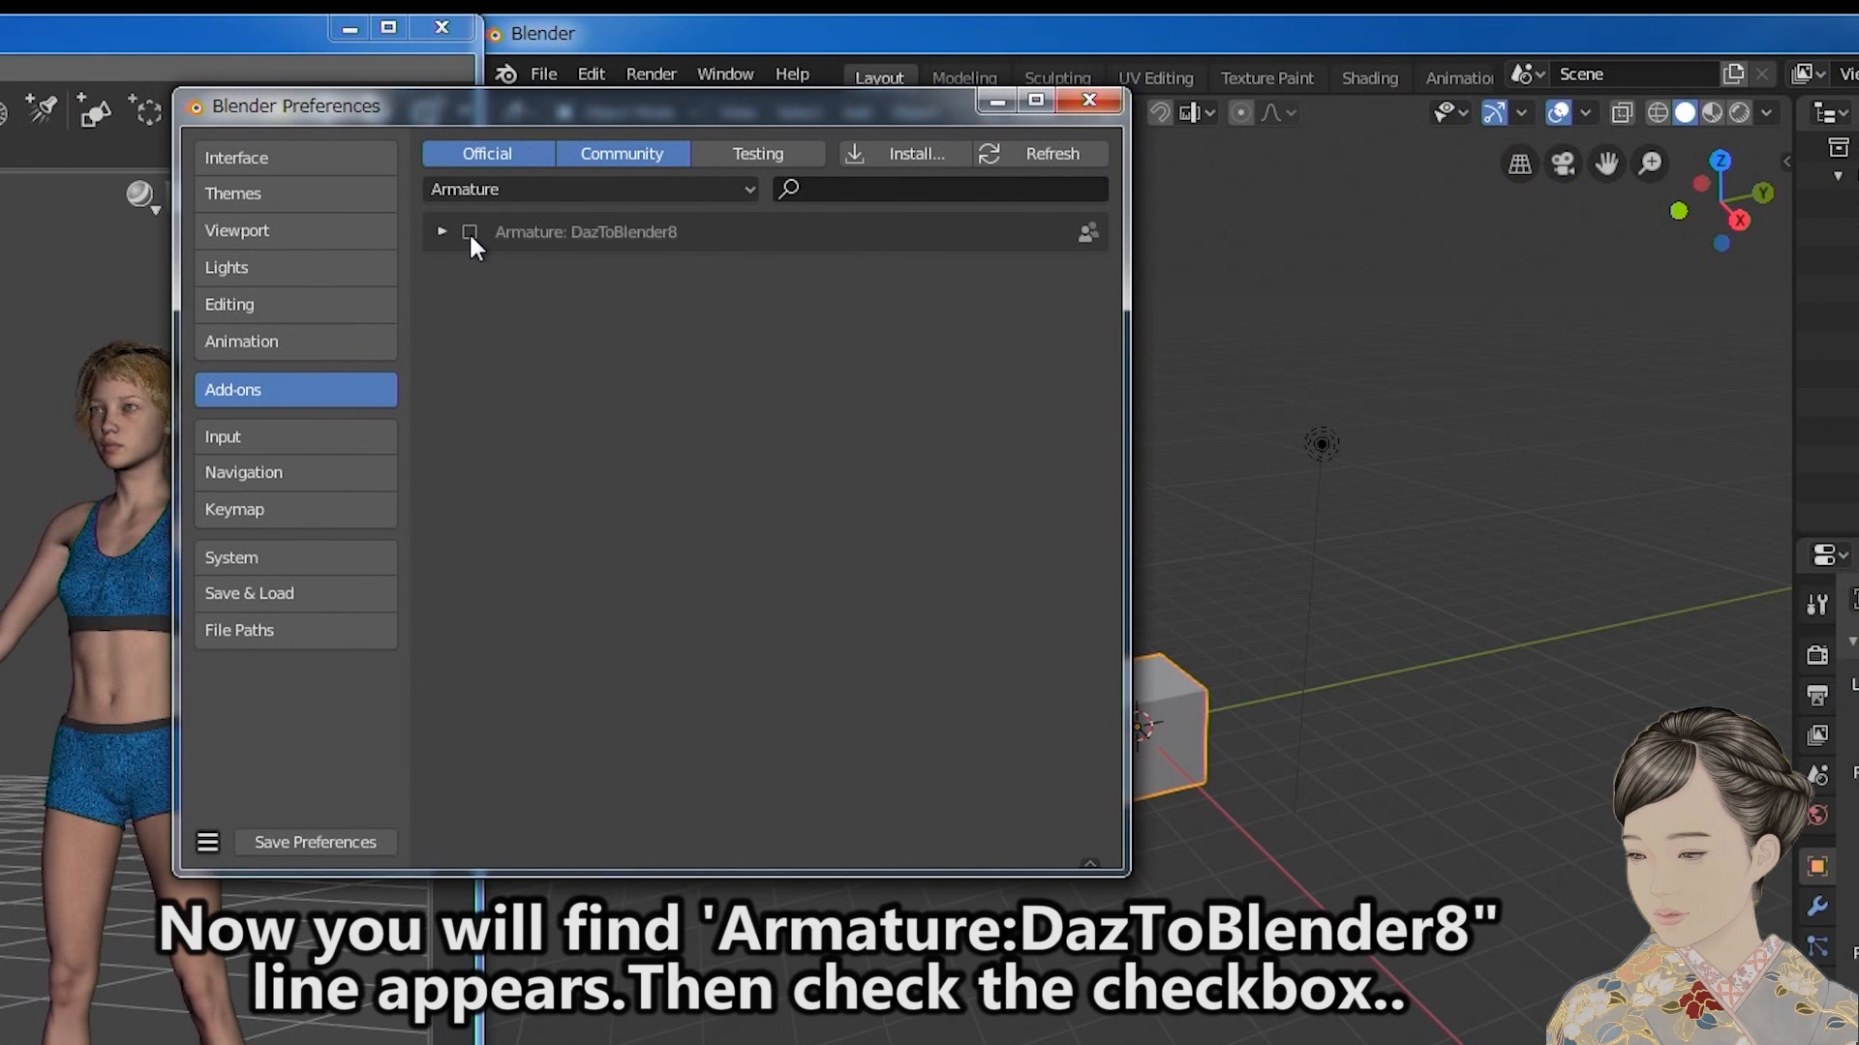
Enable the Armature: DazToBlender8 add-on and save the preferences with Auto Run Python Scripts on.
click(469, 232)
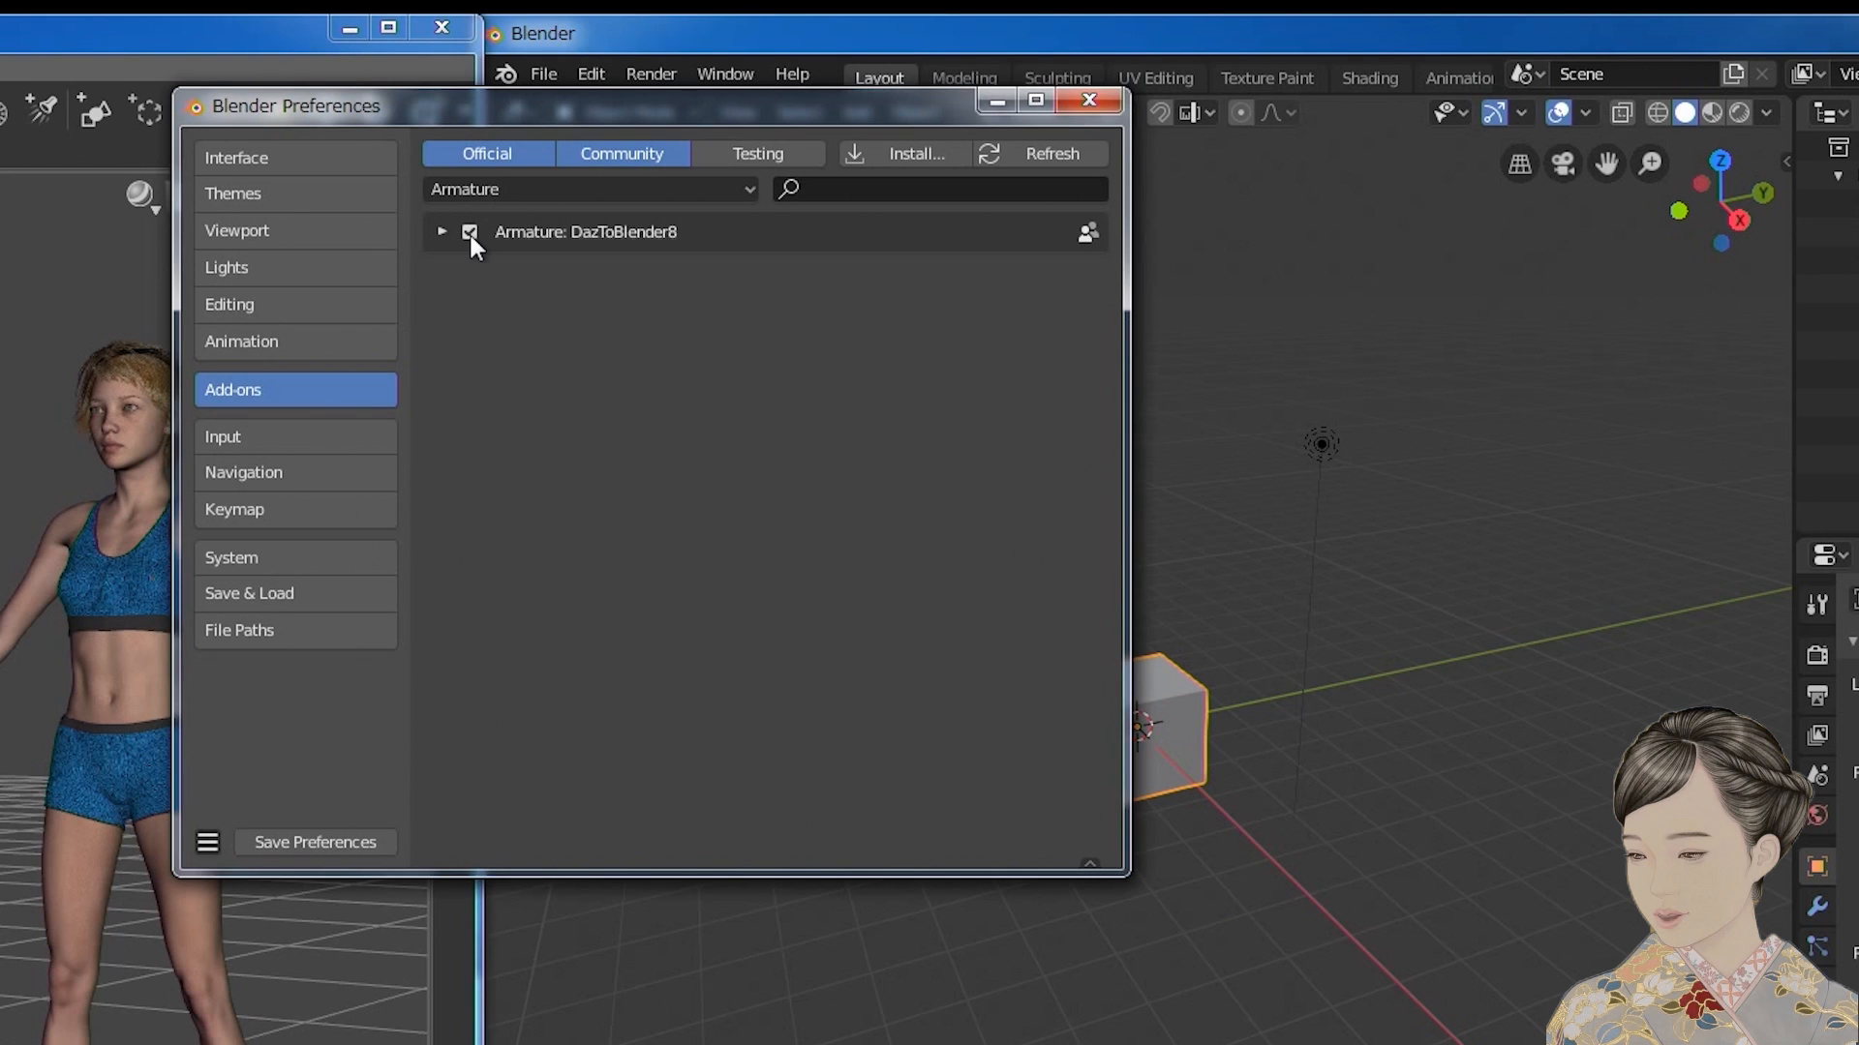
click(319, 595)
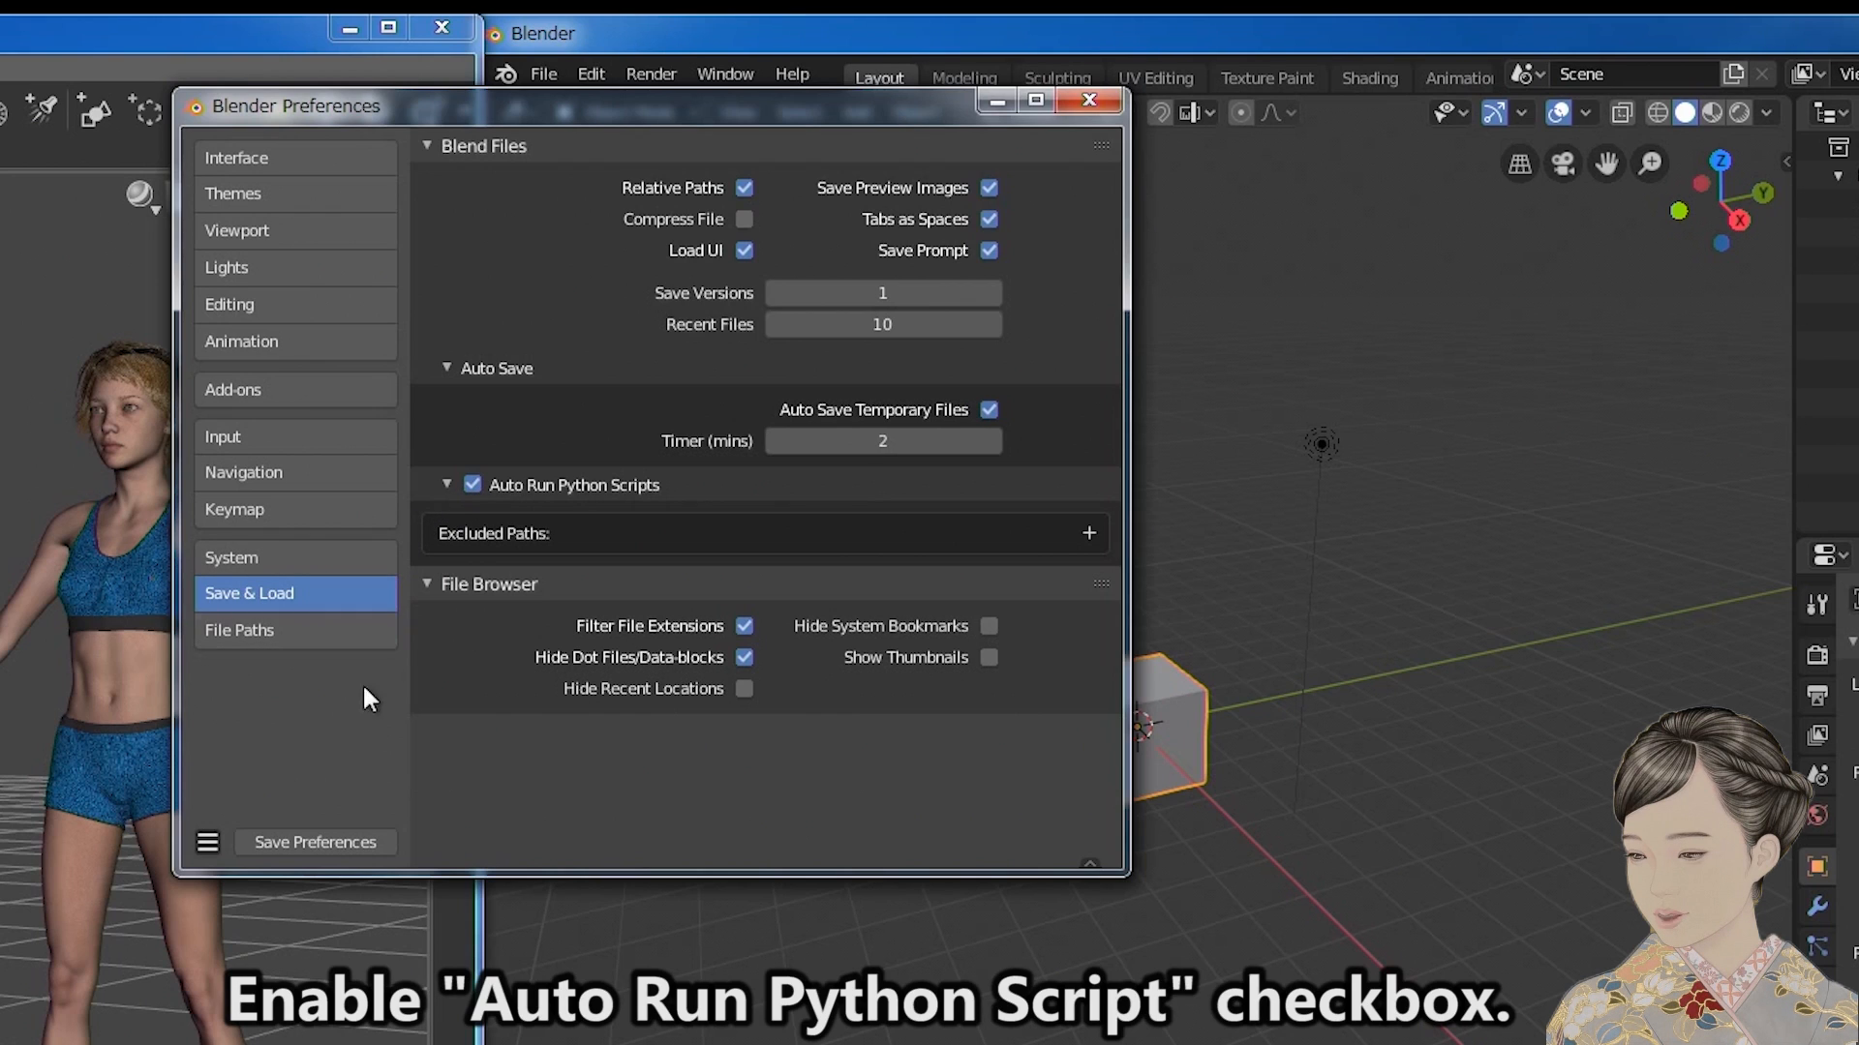
click(294, 844)
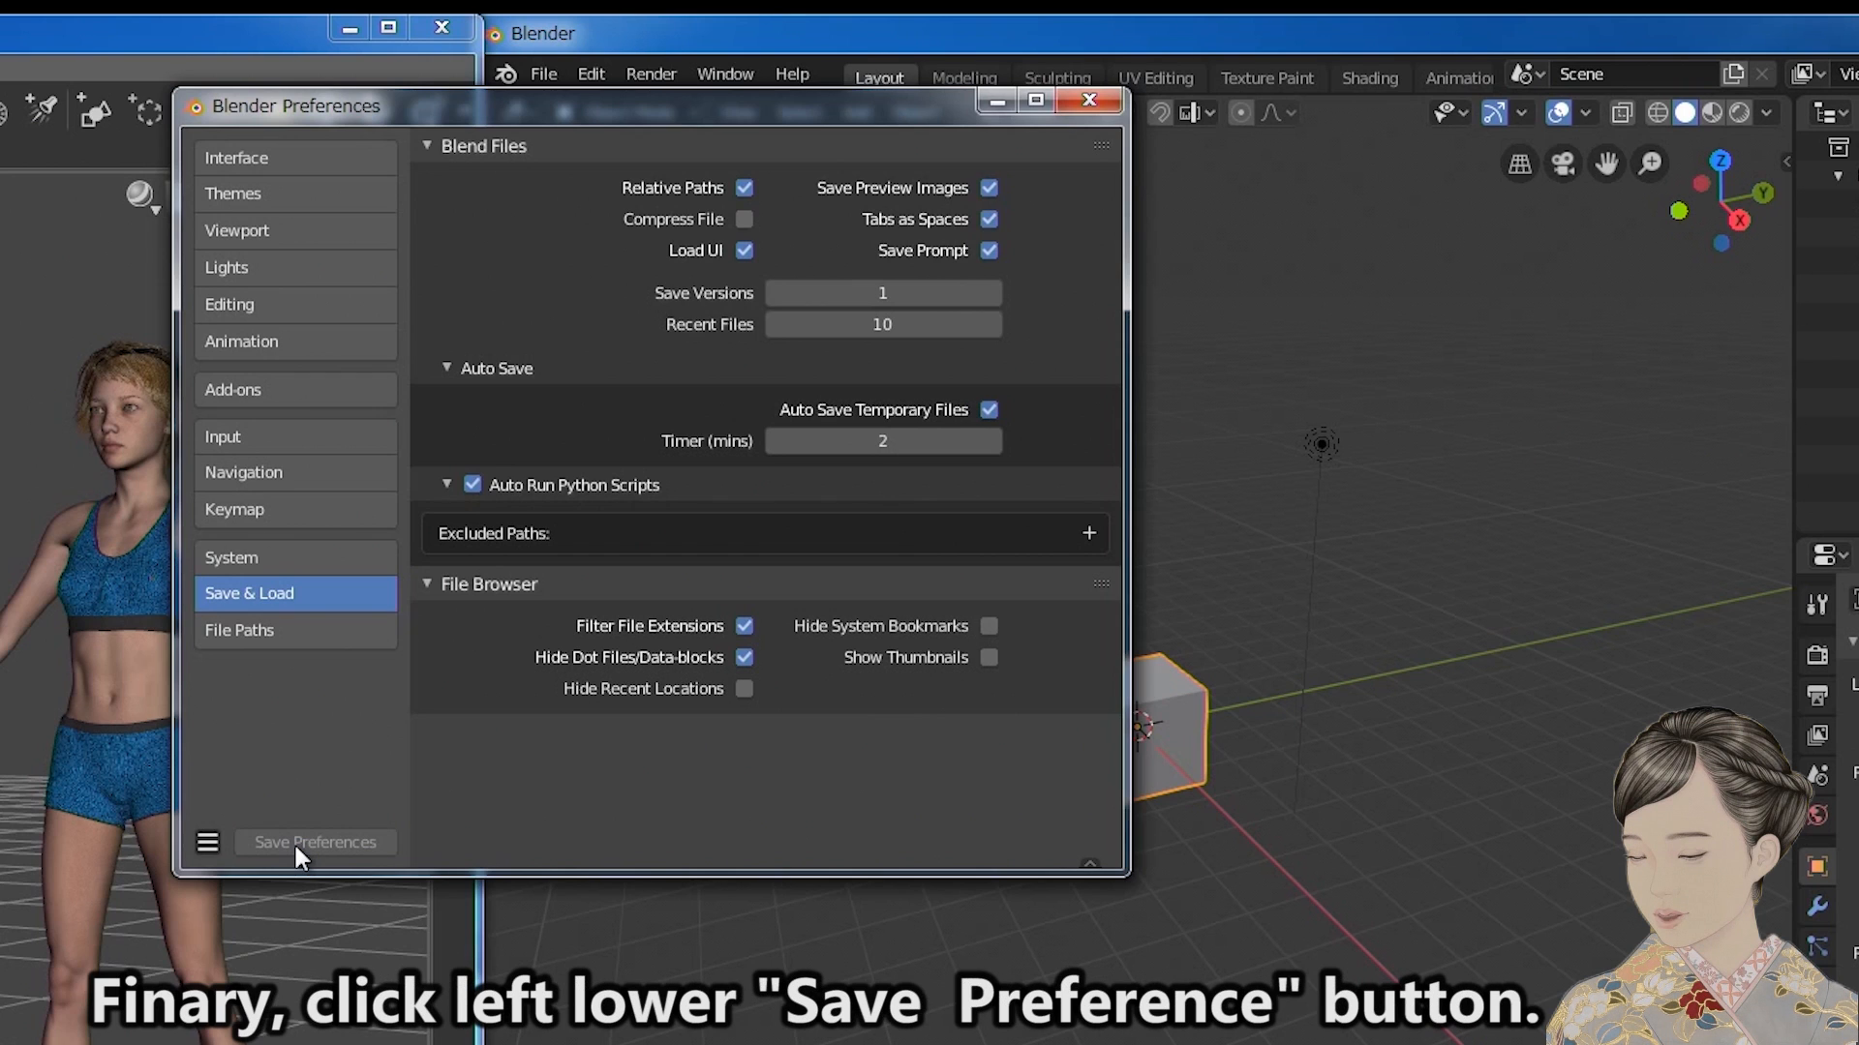
click(1090, 101)
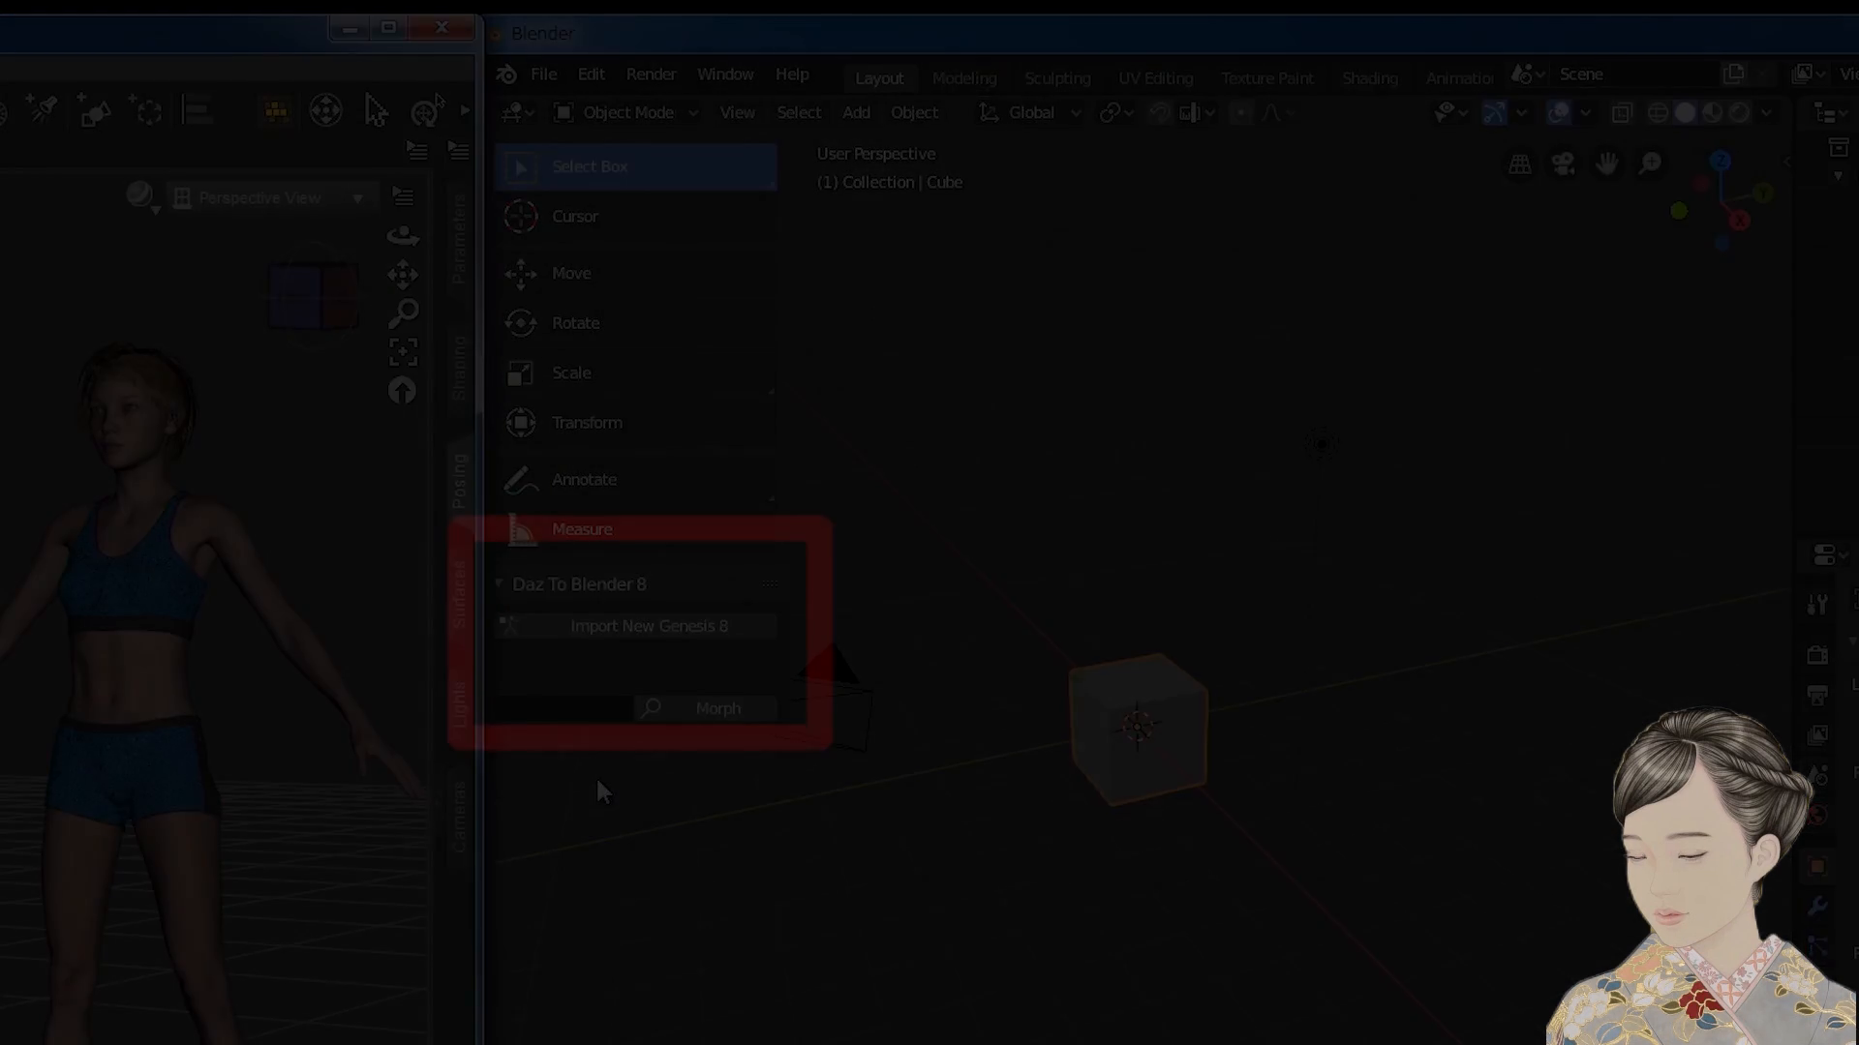
In Blender 2.79, install the add-on file DTB_v279.zip from the Desktop's DazToBlender8 folder.
click(729, 85)
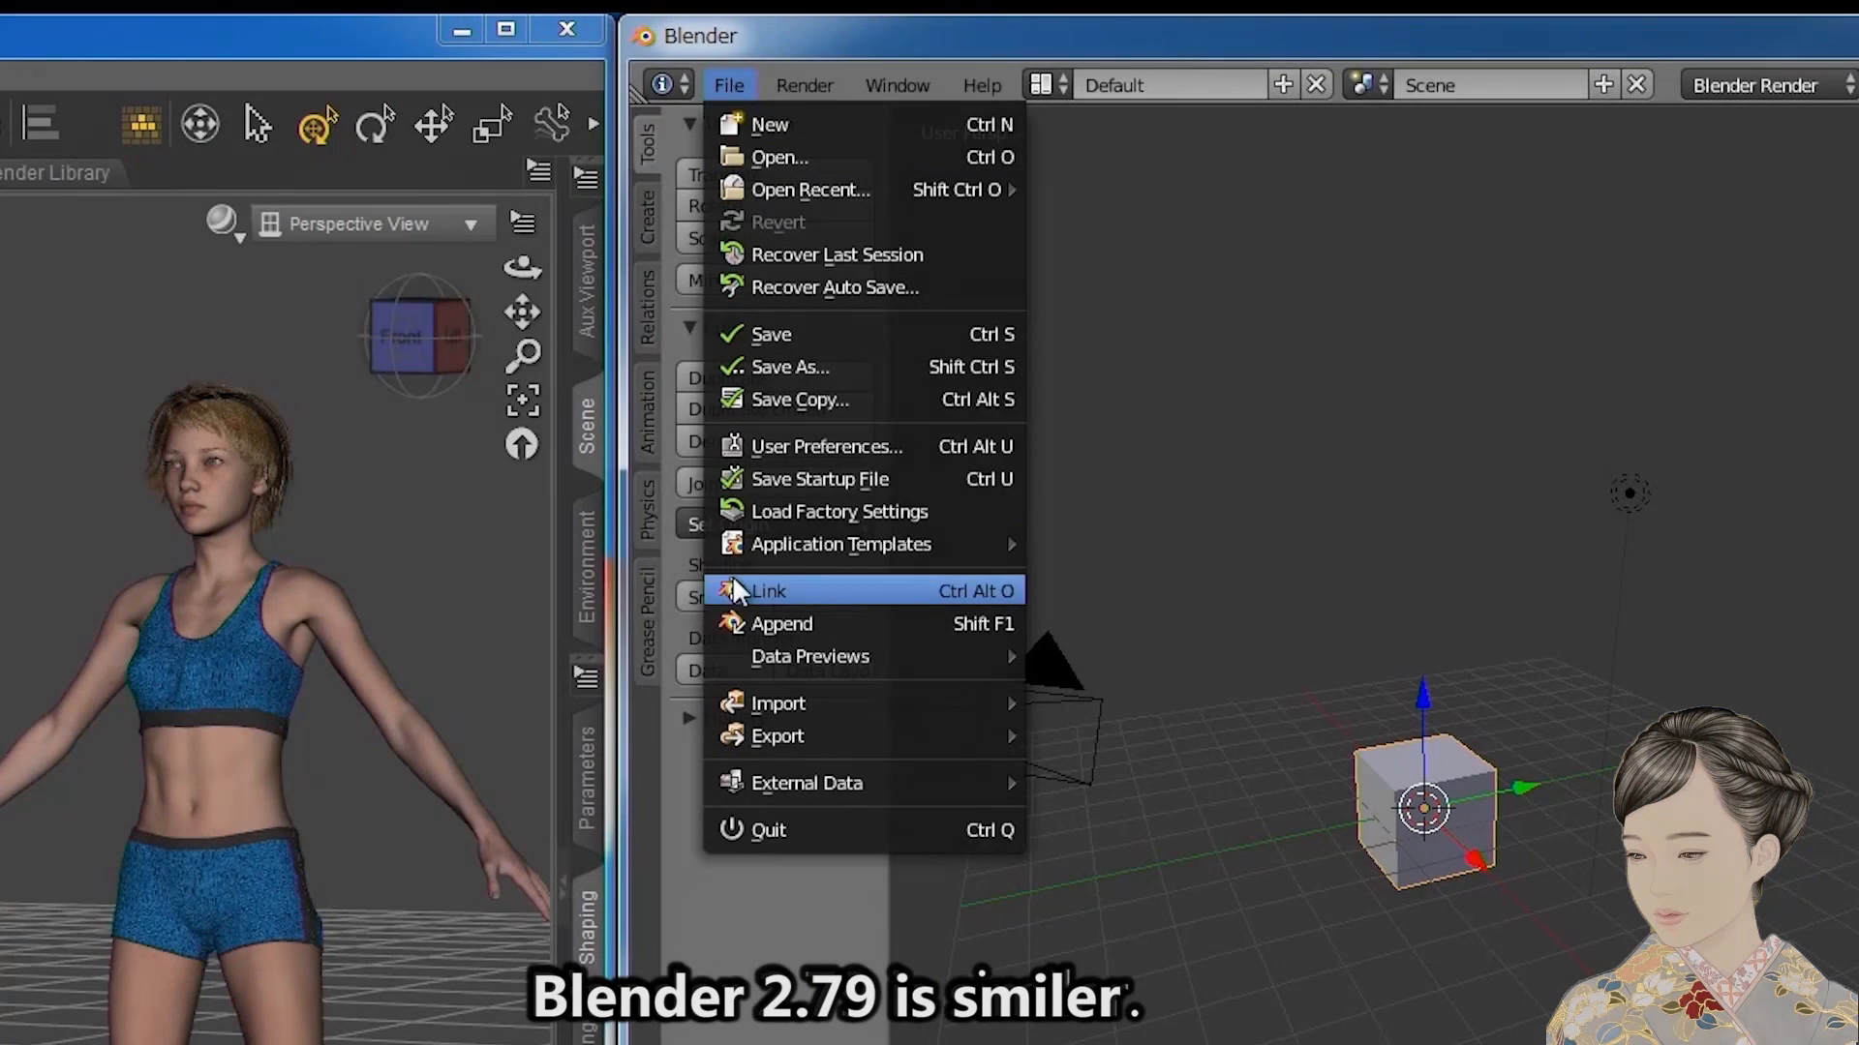
click(823, 446)
click(764, 141)
click(430, 876)
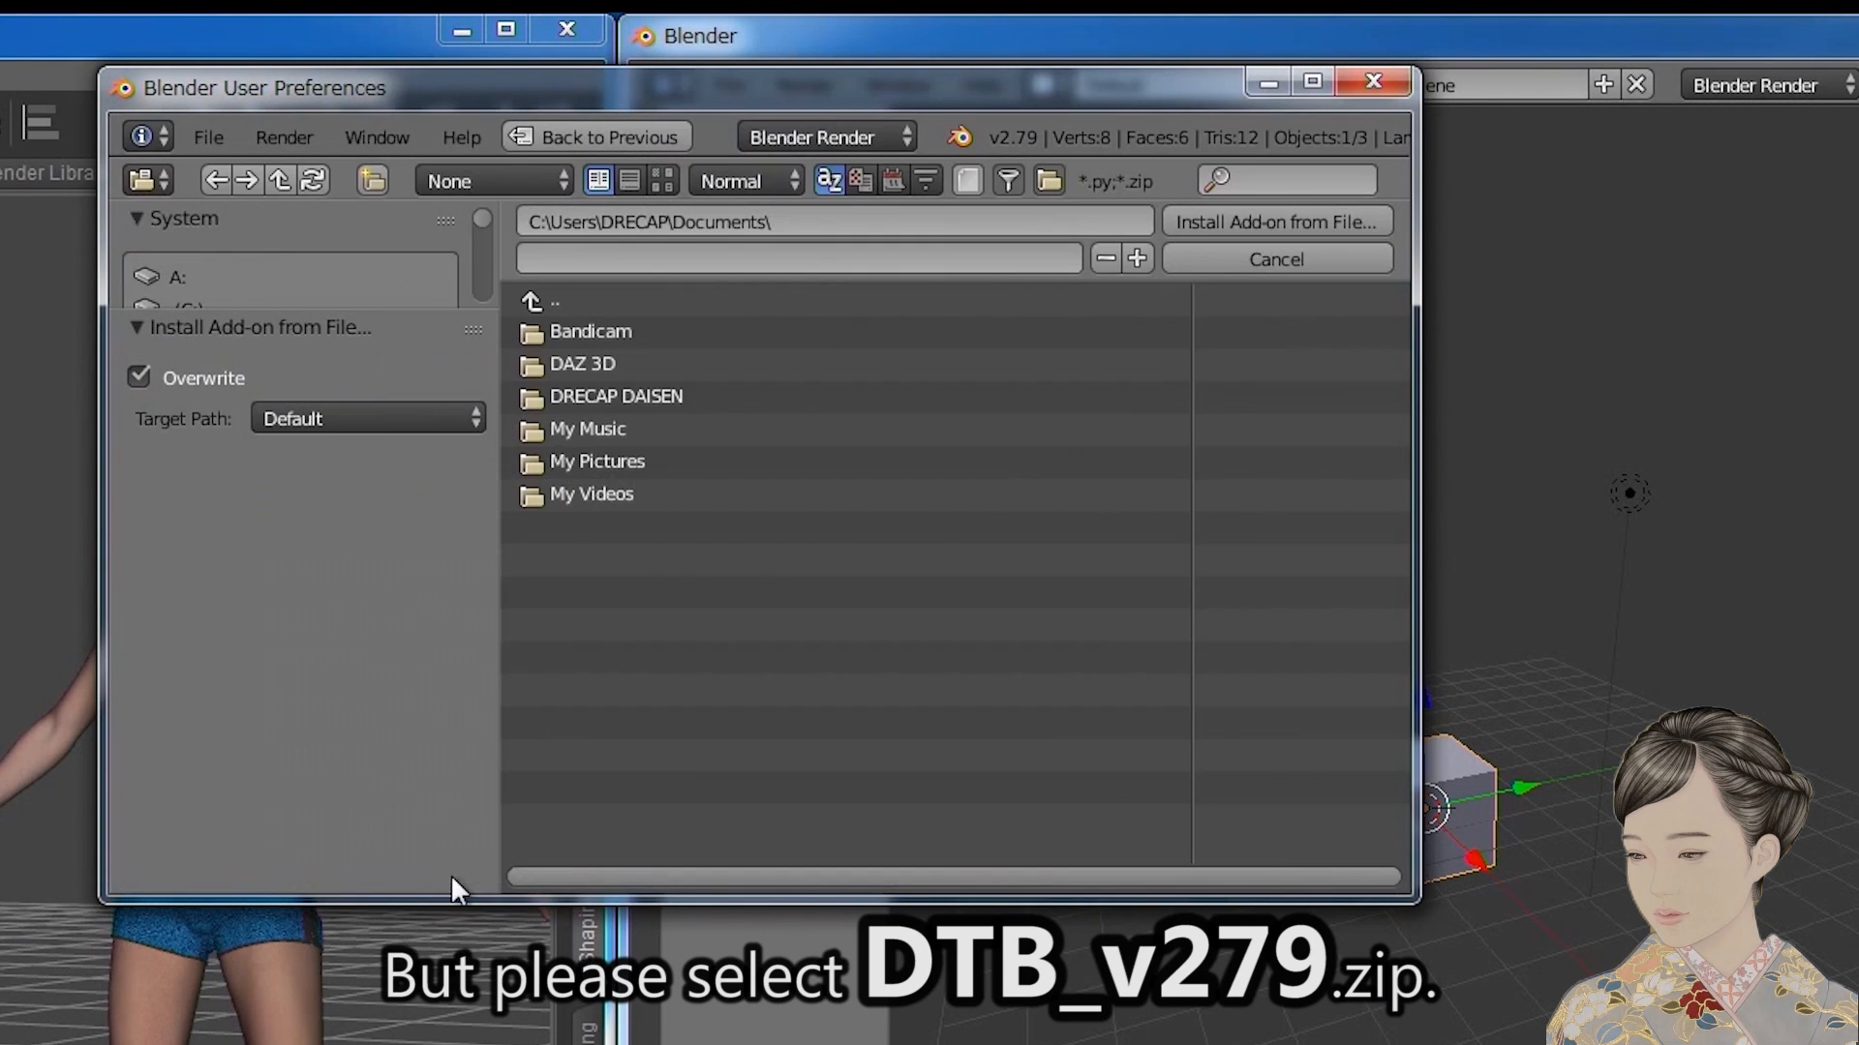
drag(482, 218, 485, 275)
click(213, 246)
click(561, 335)
click(581, 334)
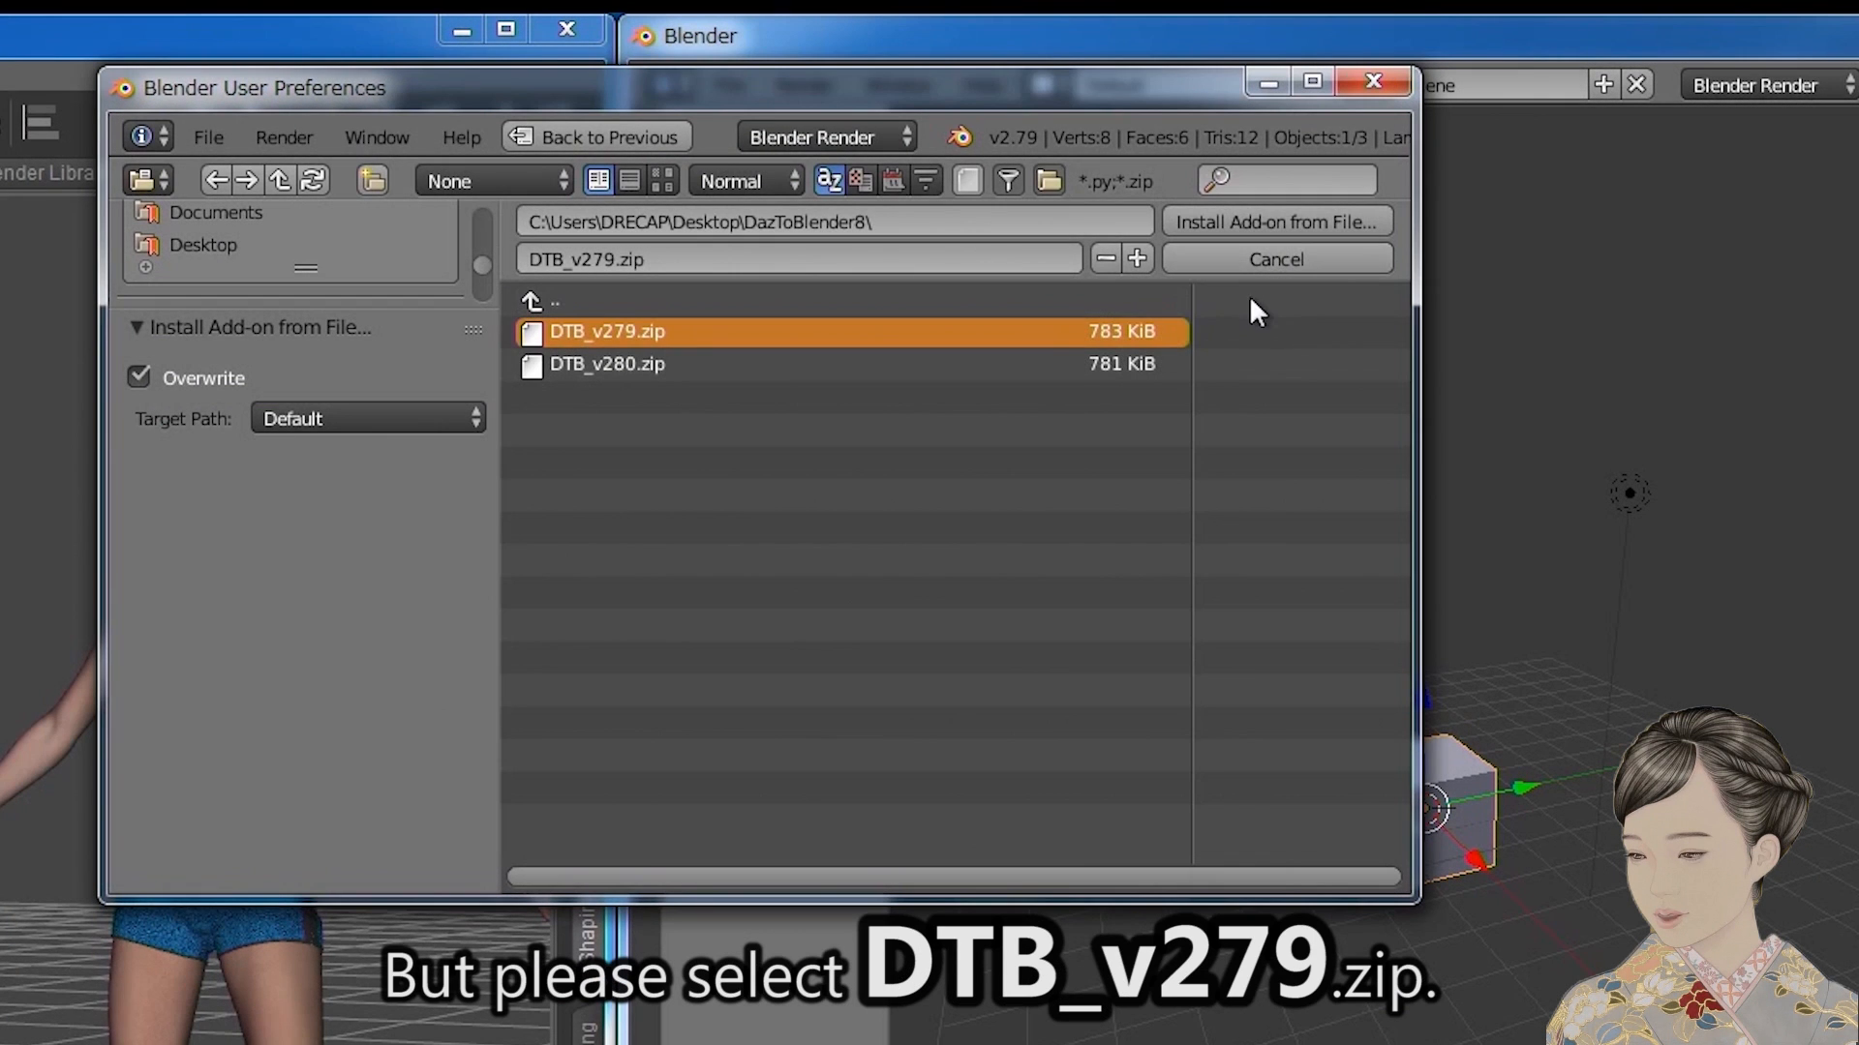
click(1239, 225)
Enable the installed add-on and Auto Run Python Scripts, and close the user preferences.
click(435, 210)
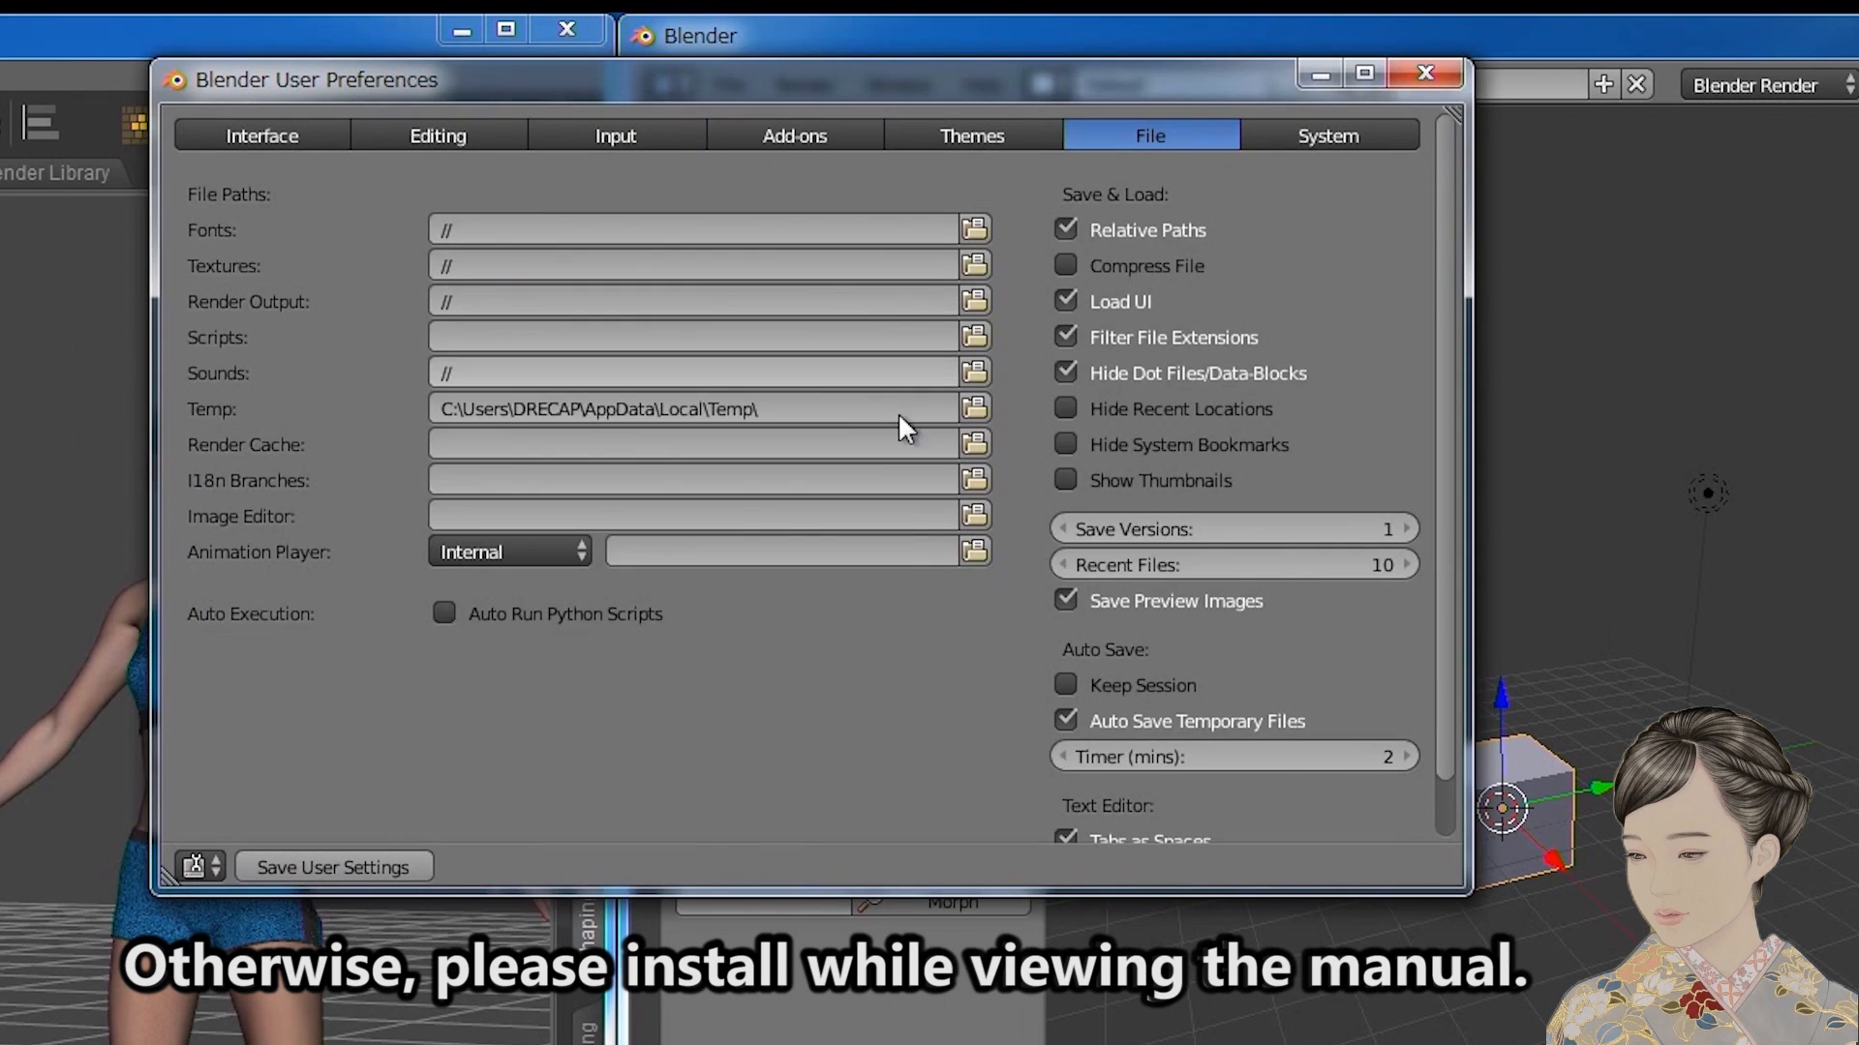
click(629, 629)
click(1423, 76)
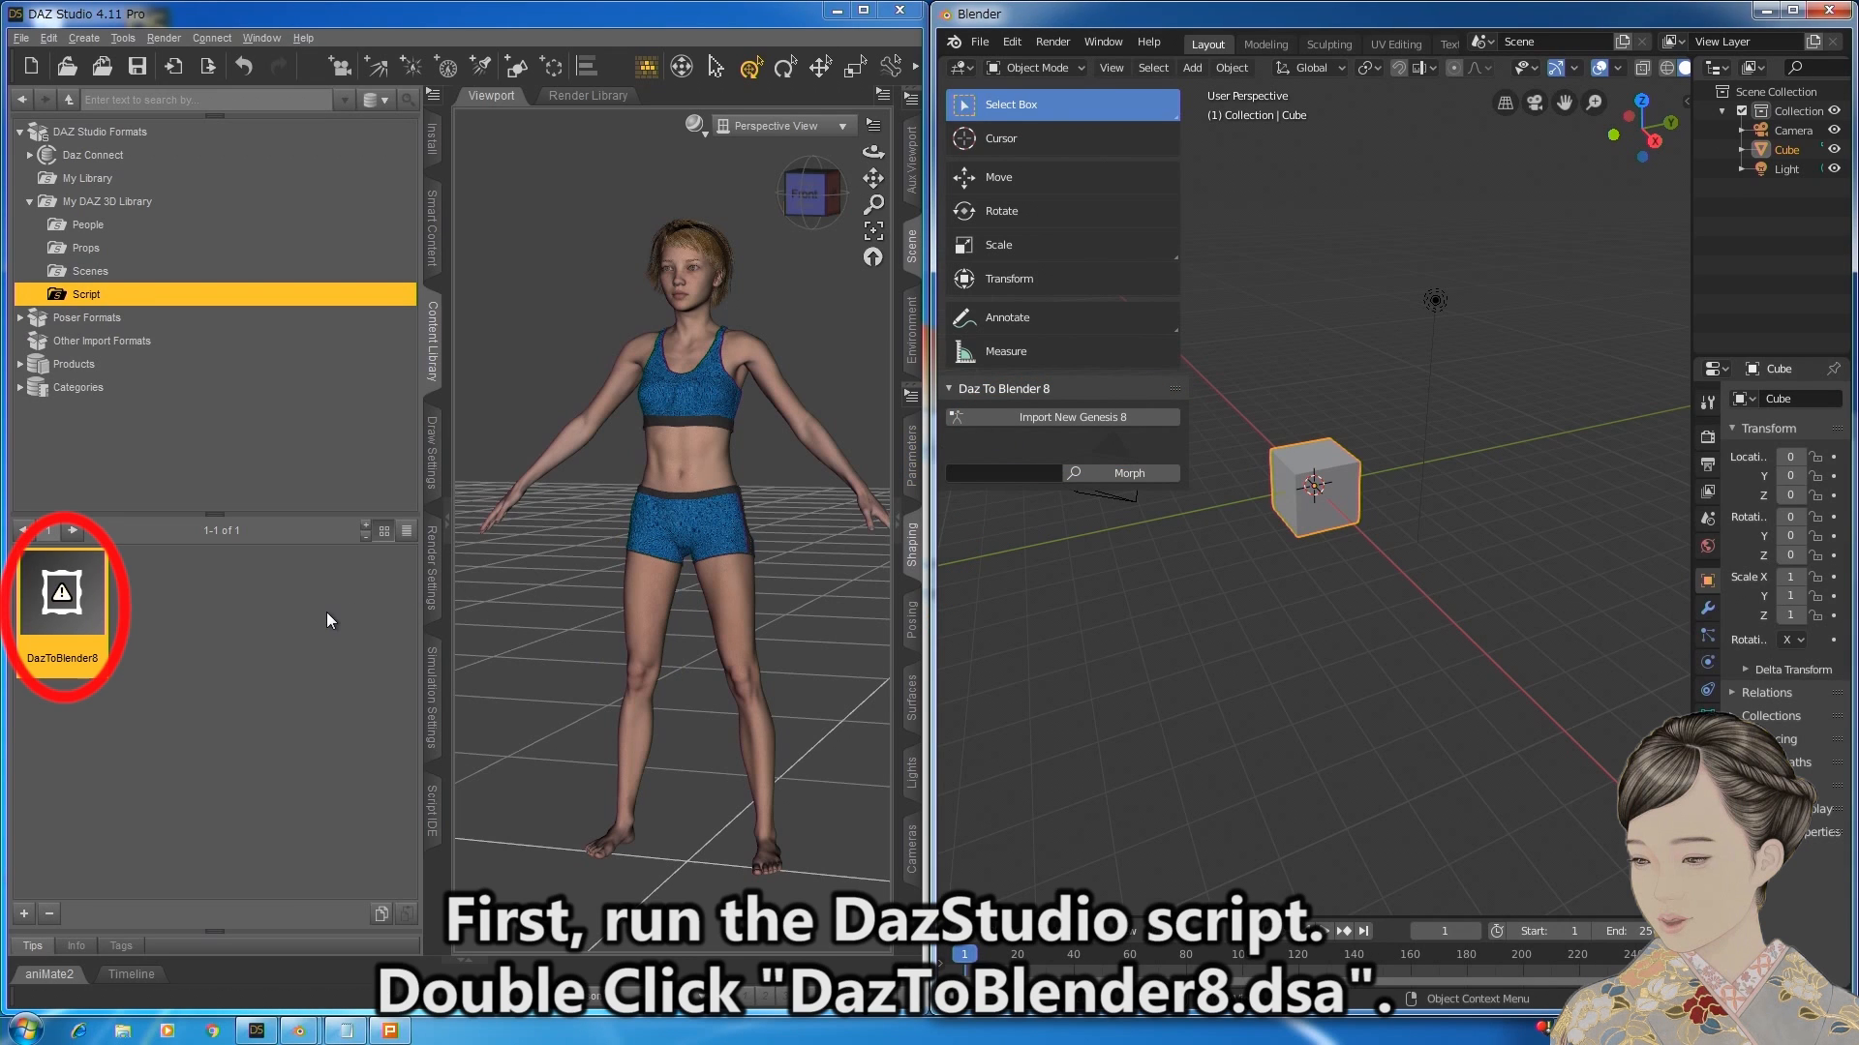
Run the DazToBlender8 script in DAZ Studio without morph names, and import the new Genesis 8 figure into Blender.
double_click(72, 606)
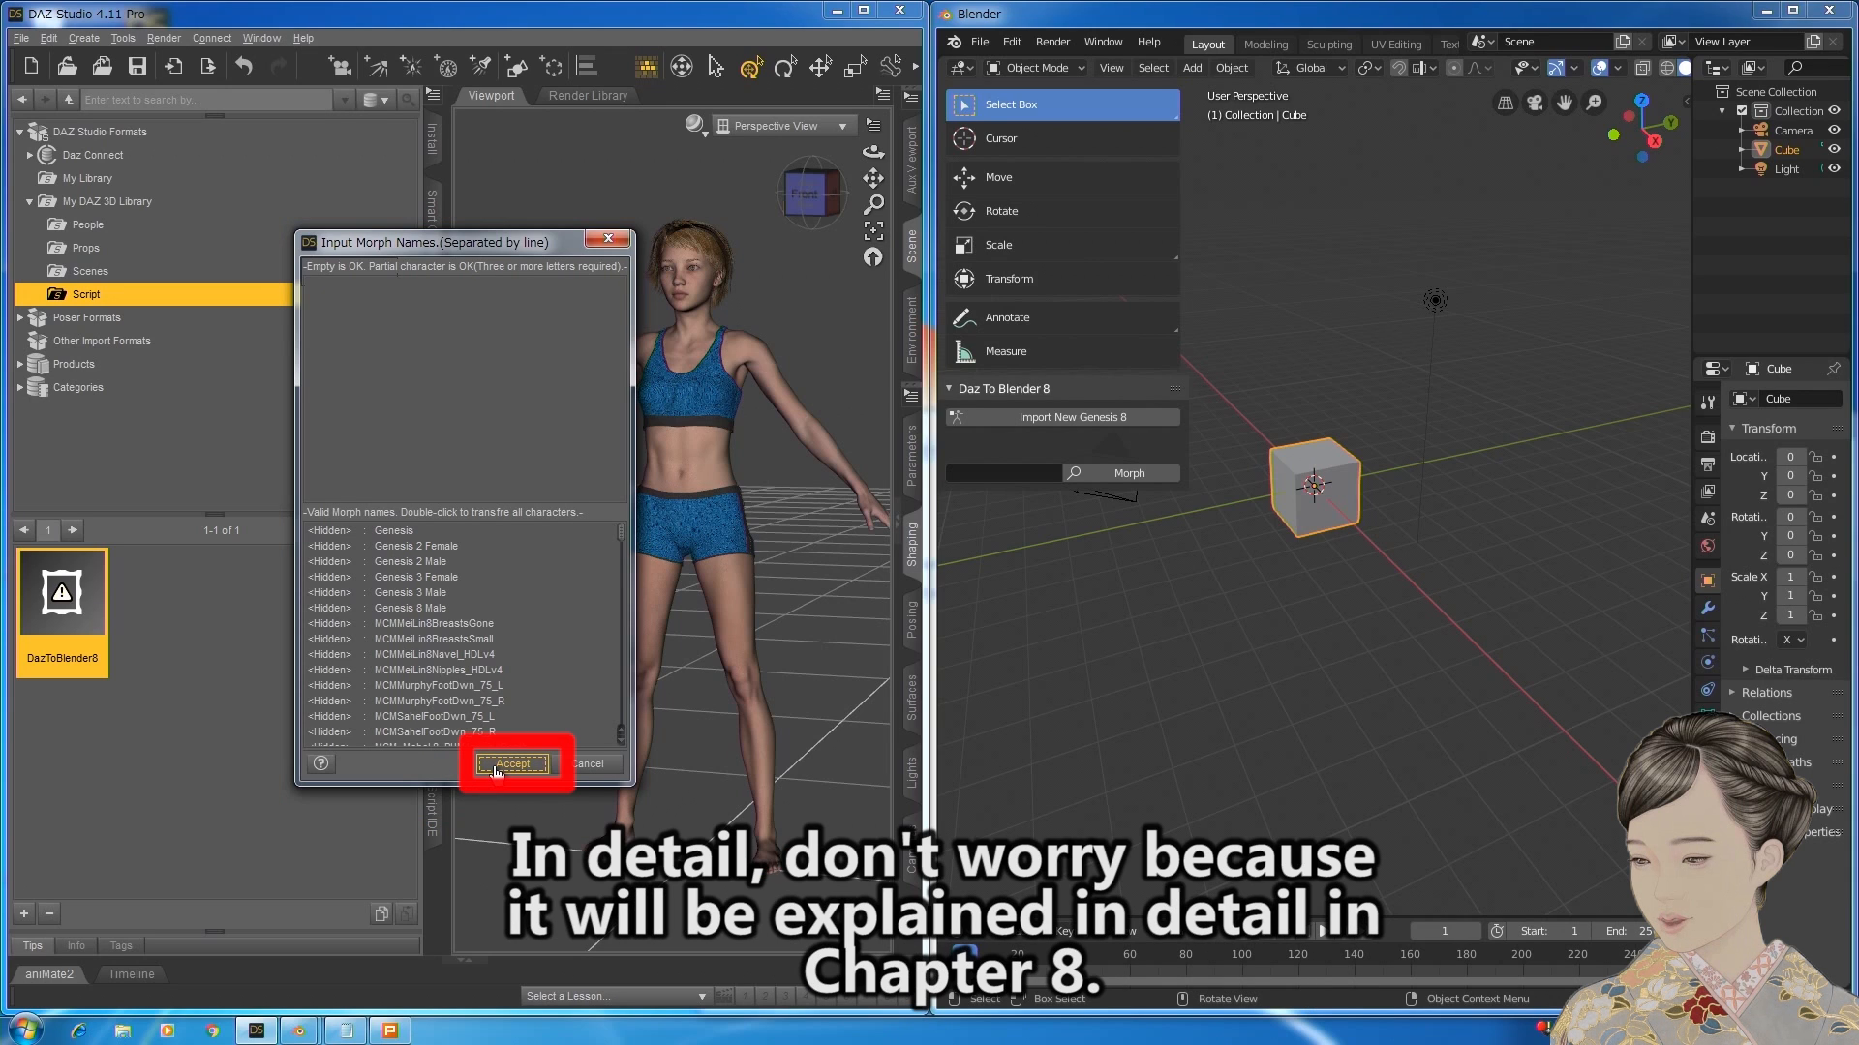
click(496, 768)
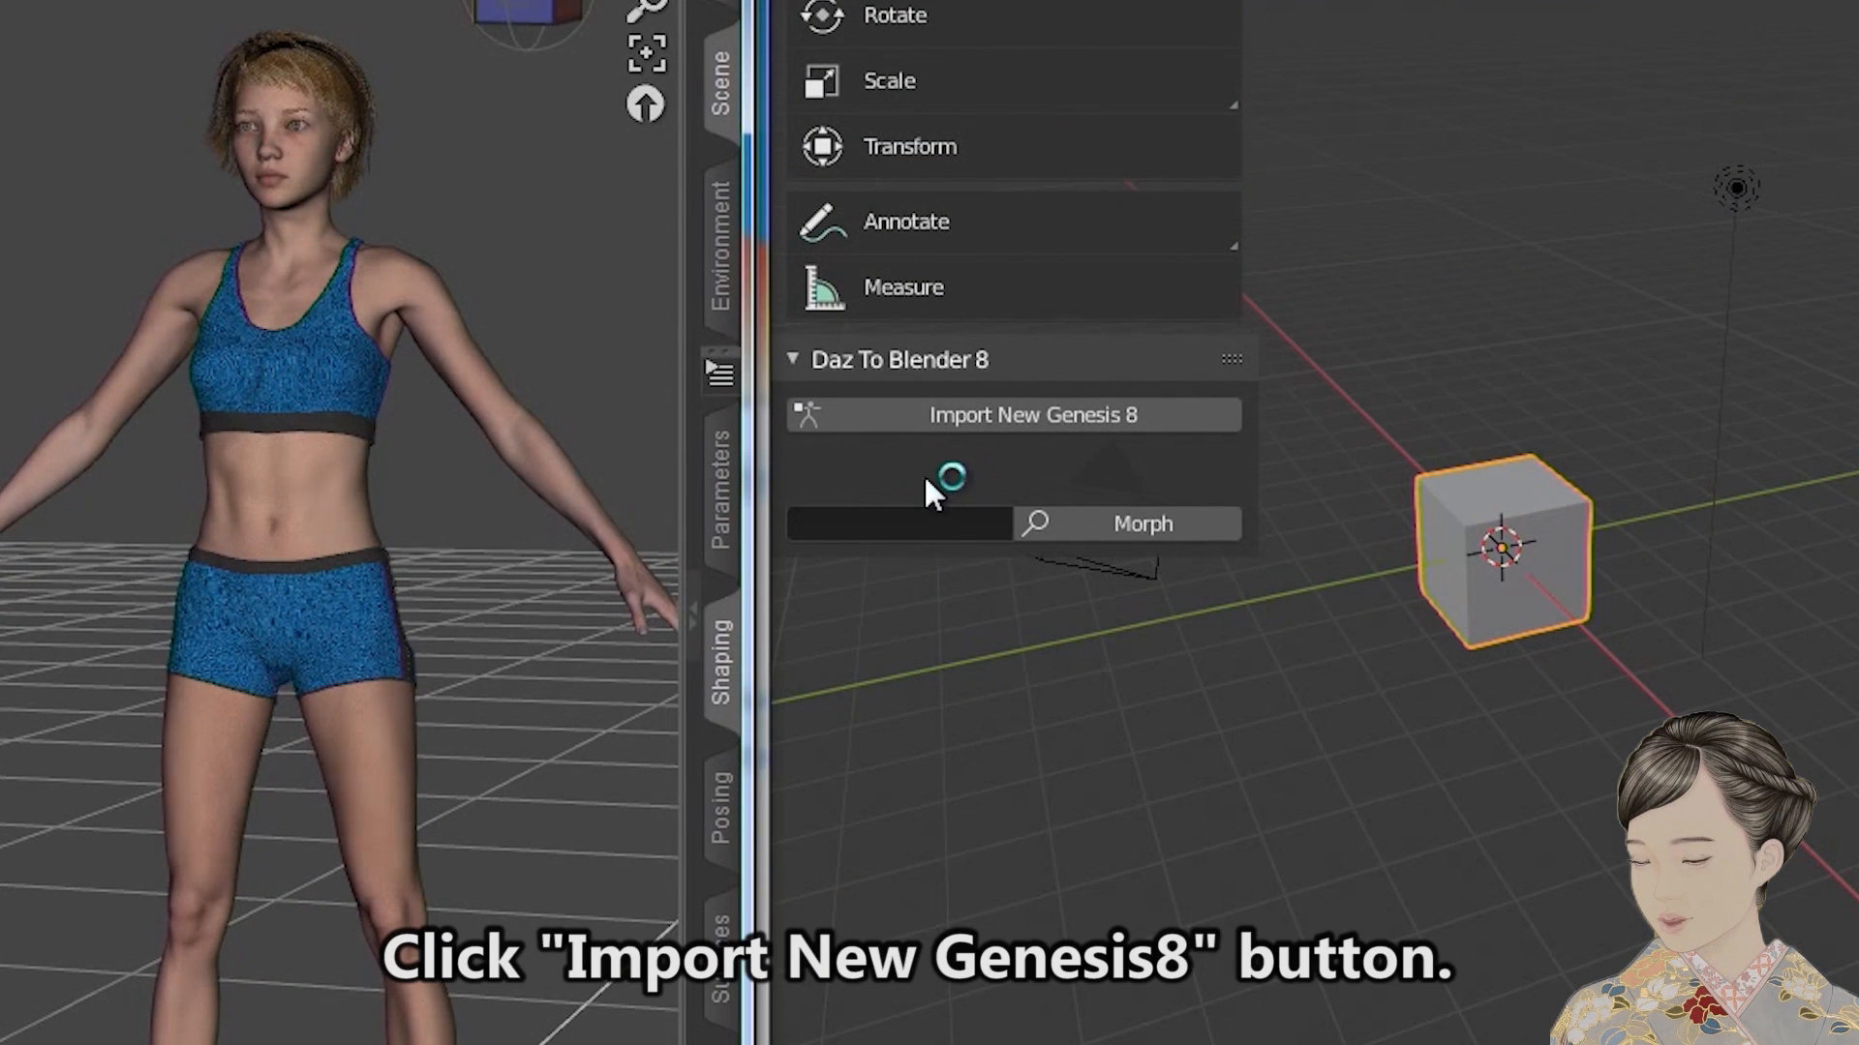
click(931, 414)
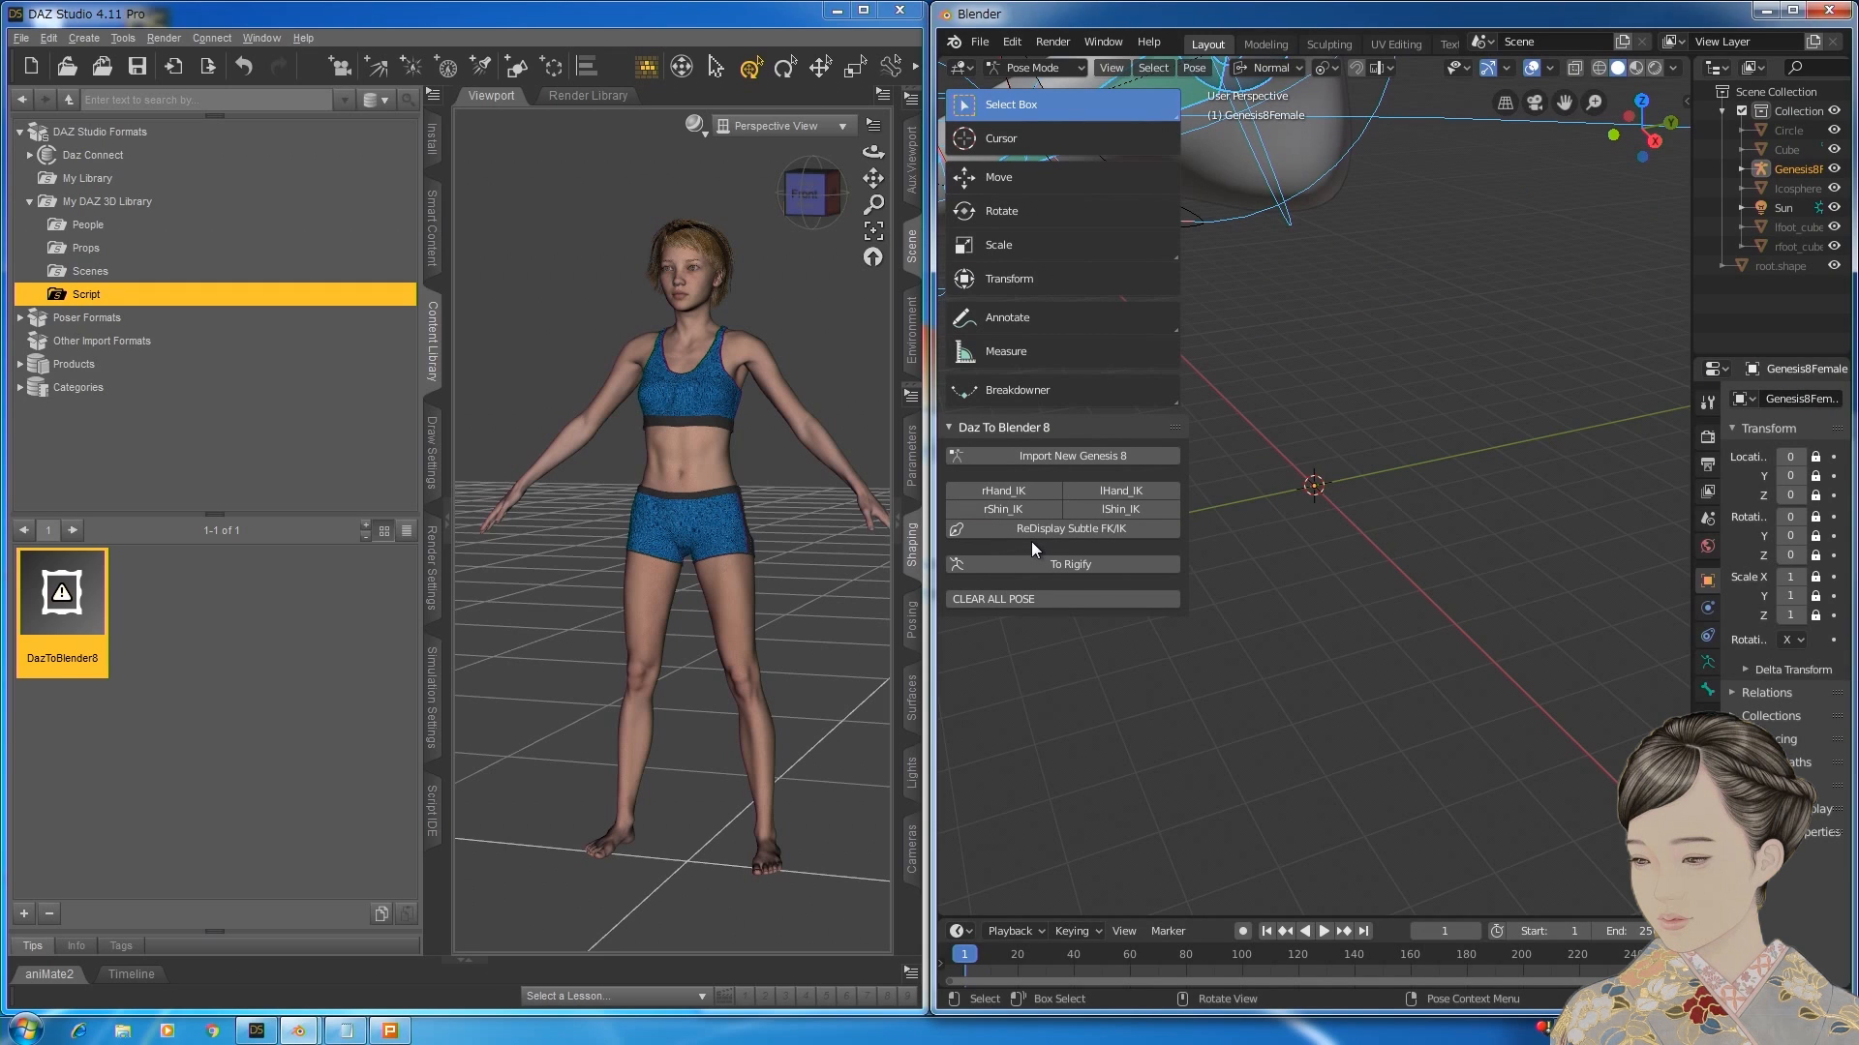
Redisplay the subtle FK/IK controls, and show the imported figure's upper body in rendered shading with the overlays toggled off.
click(1041, 534)
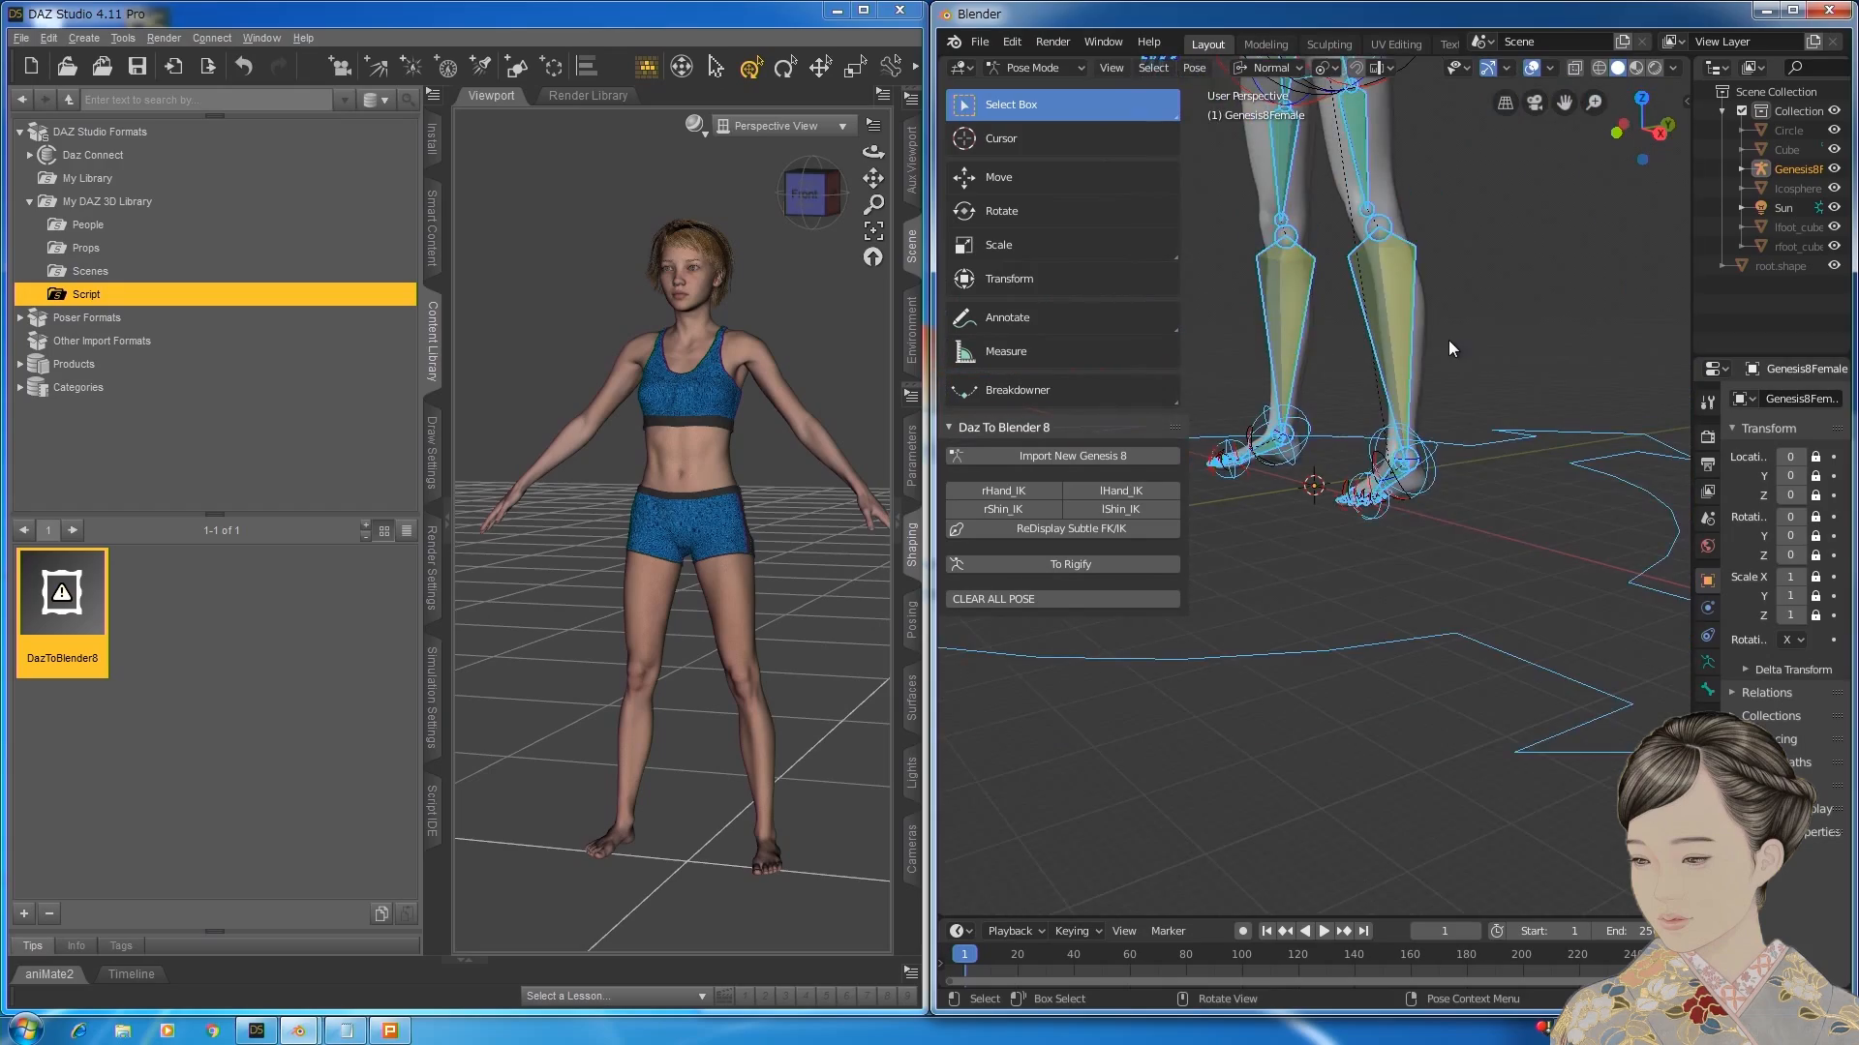
scroll(1449, 340, down, 3)
shift+middle_drag(1448, 340, 1483, 812)
scroll(1385, 614, up, 5)
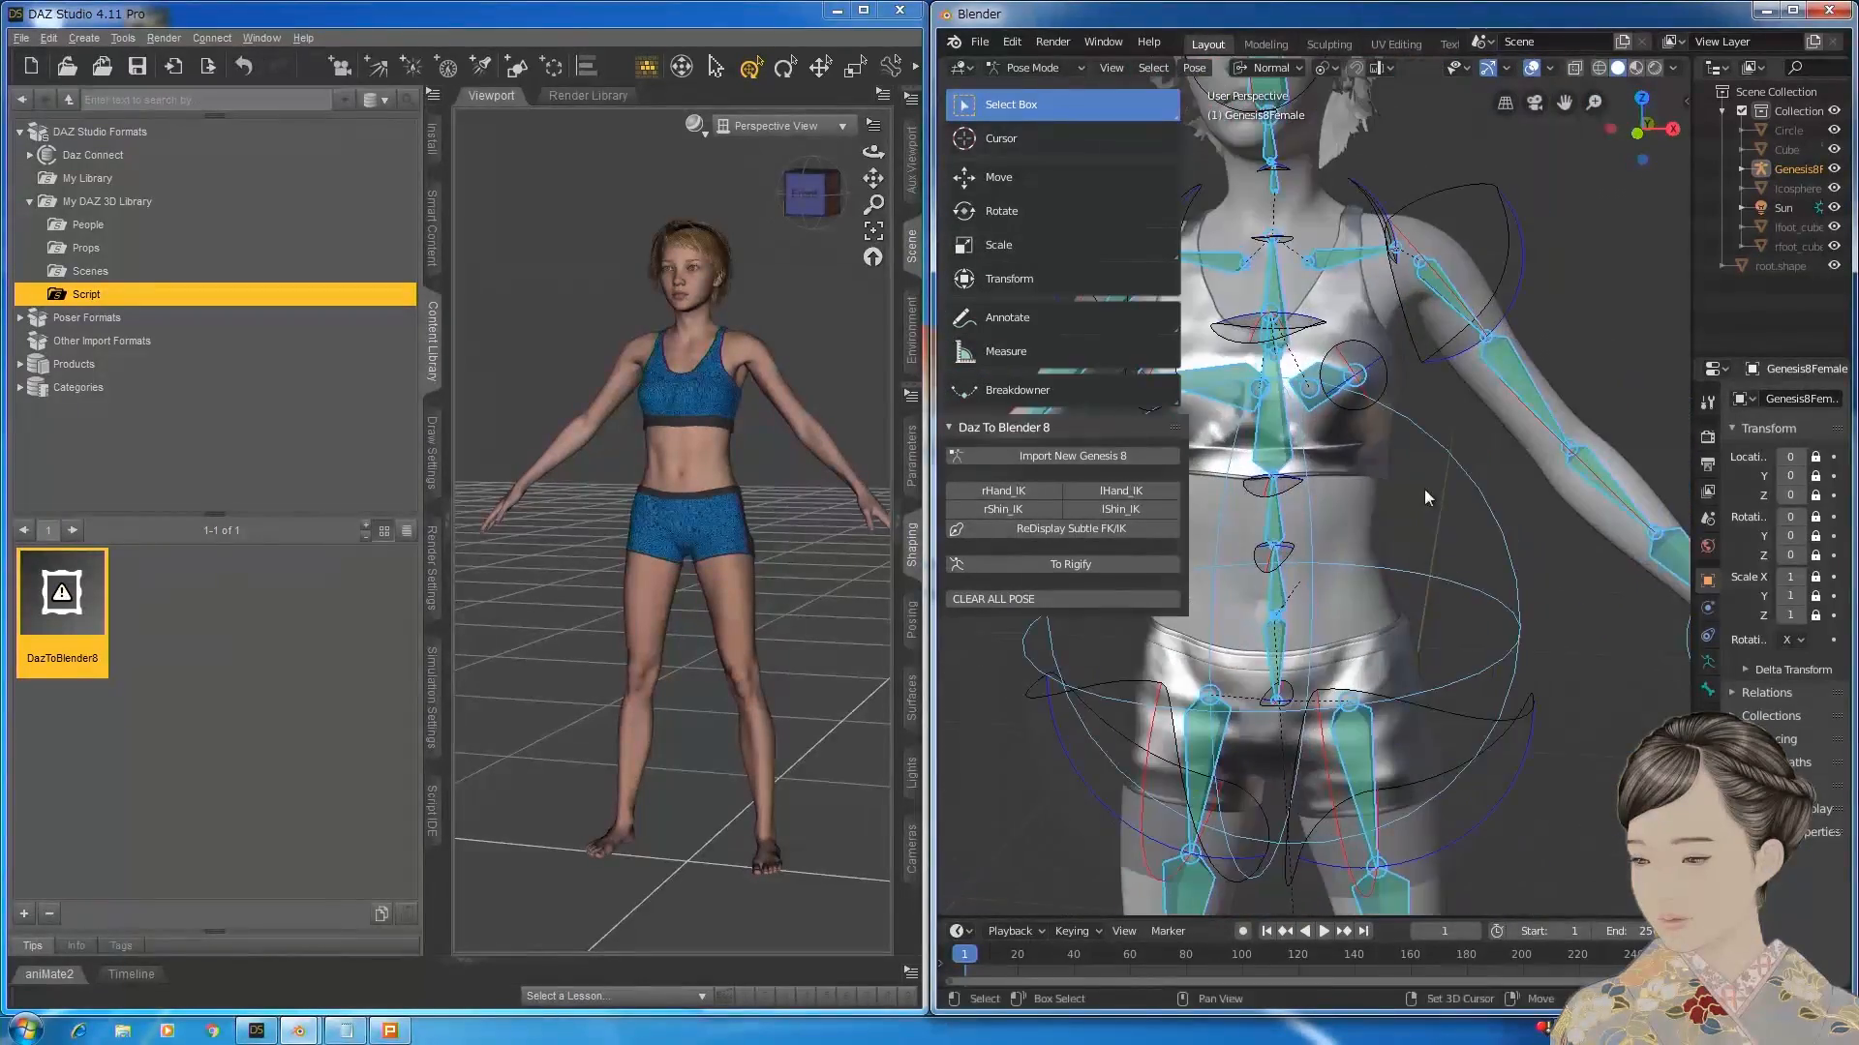
mouse_move(1425, 490)
shift+middle_down()
mouse_move(1500, 612)
mouse_move(1456, 593)
shift+middle_up()
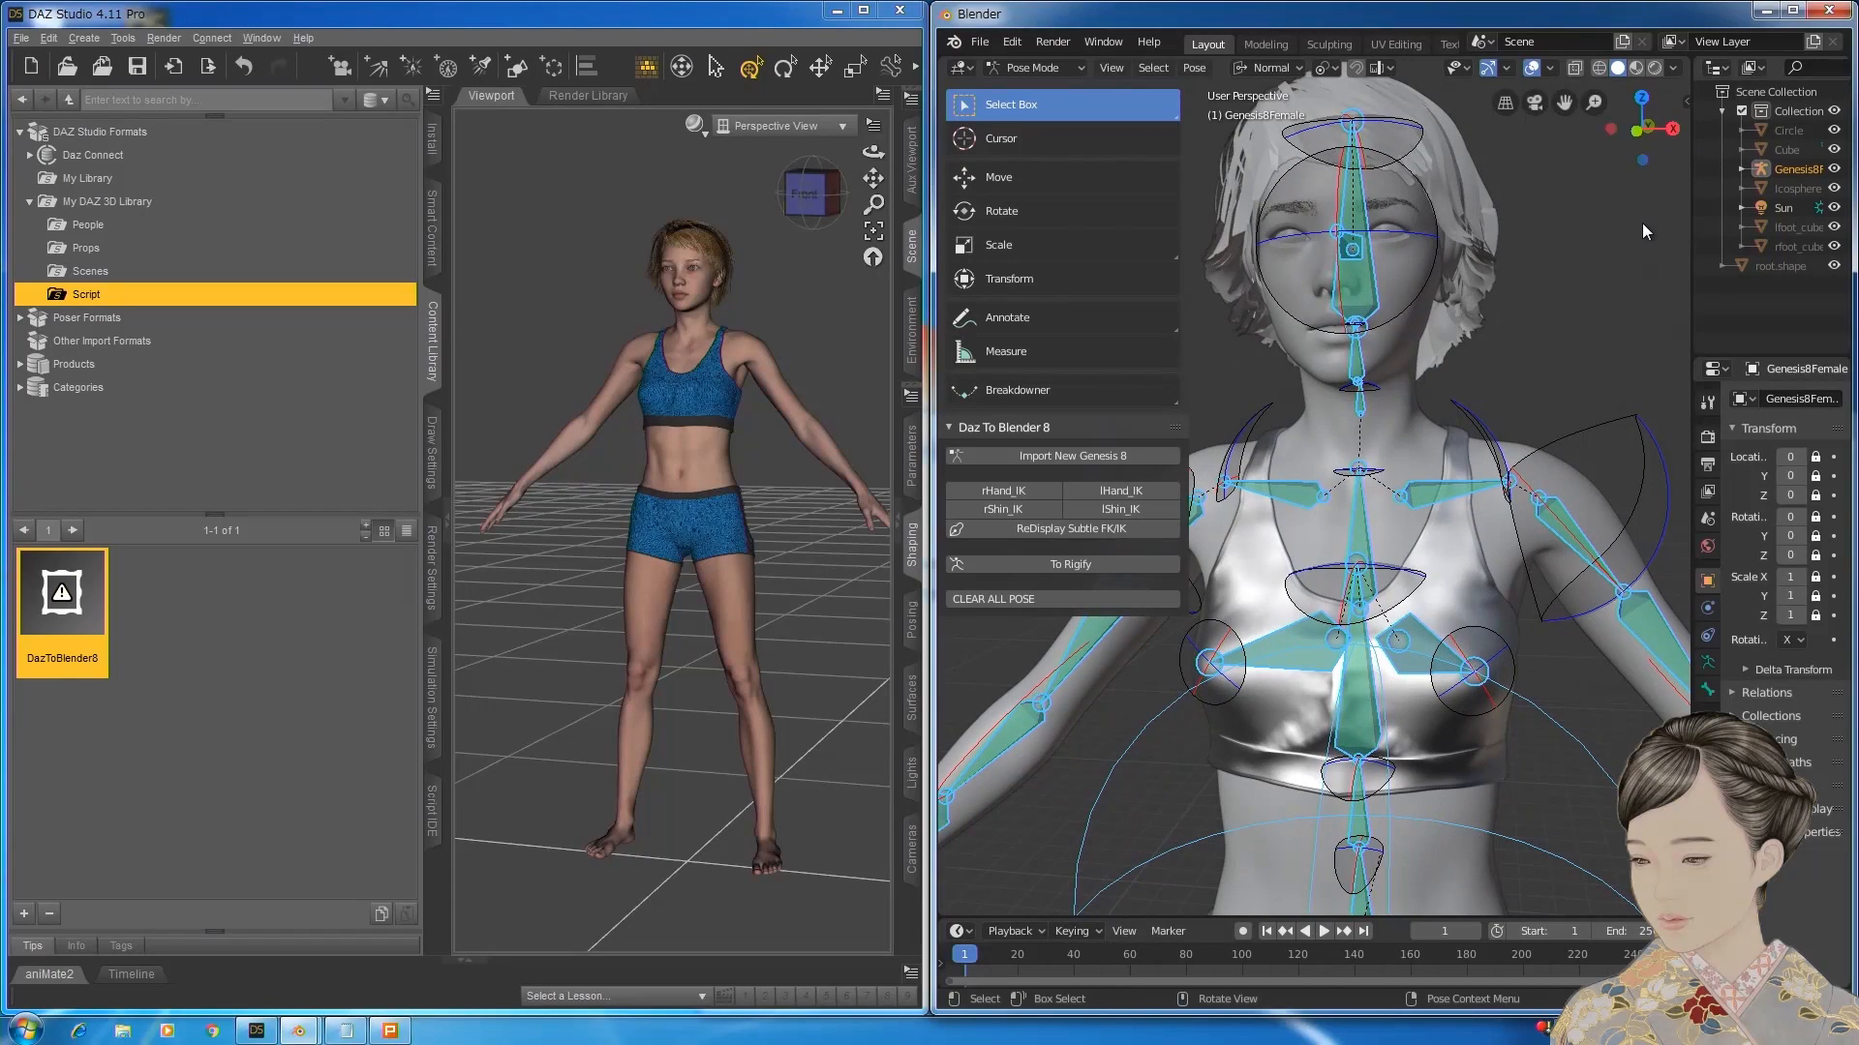
click(1654, 70)
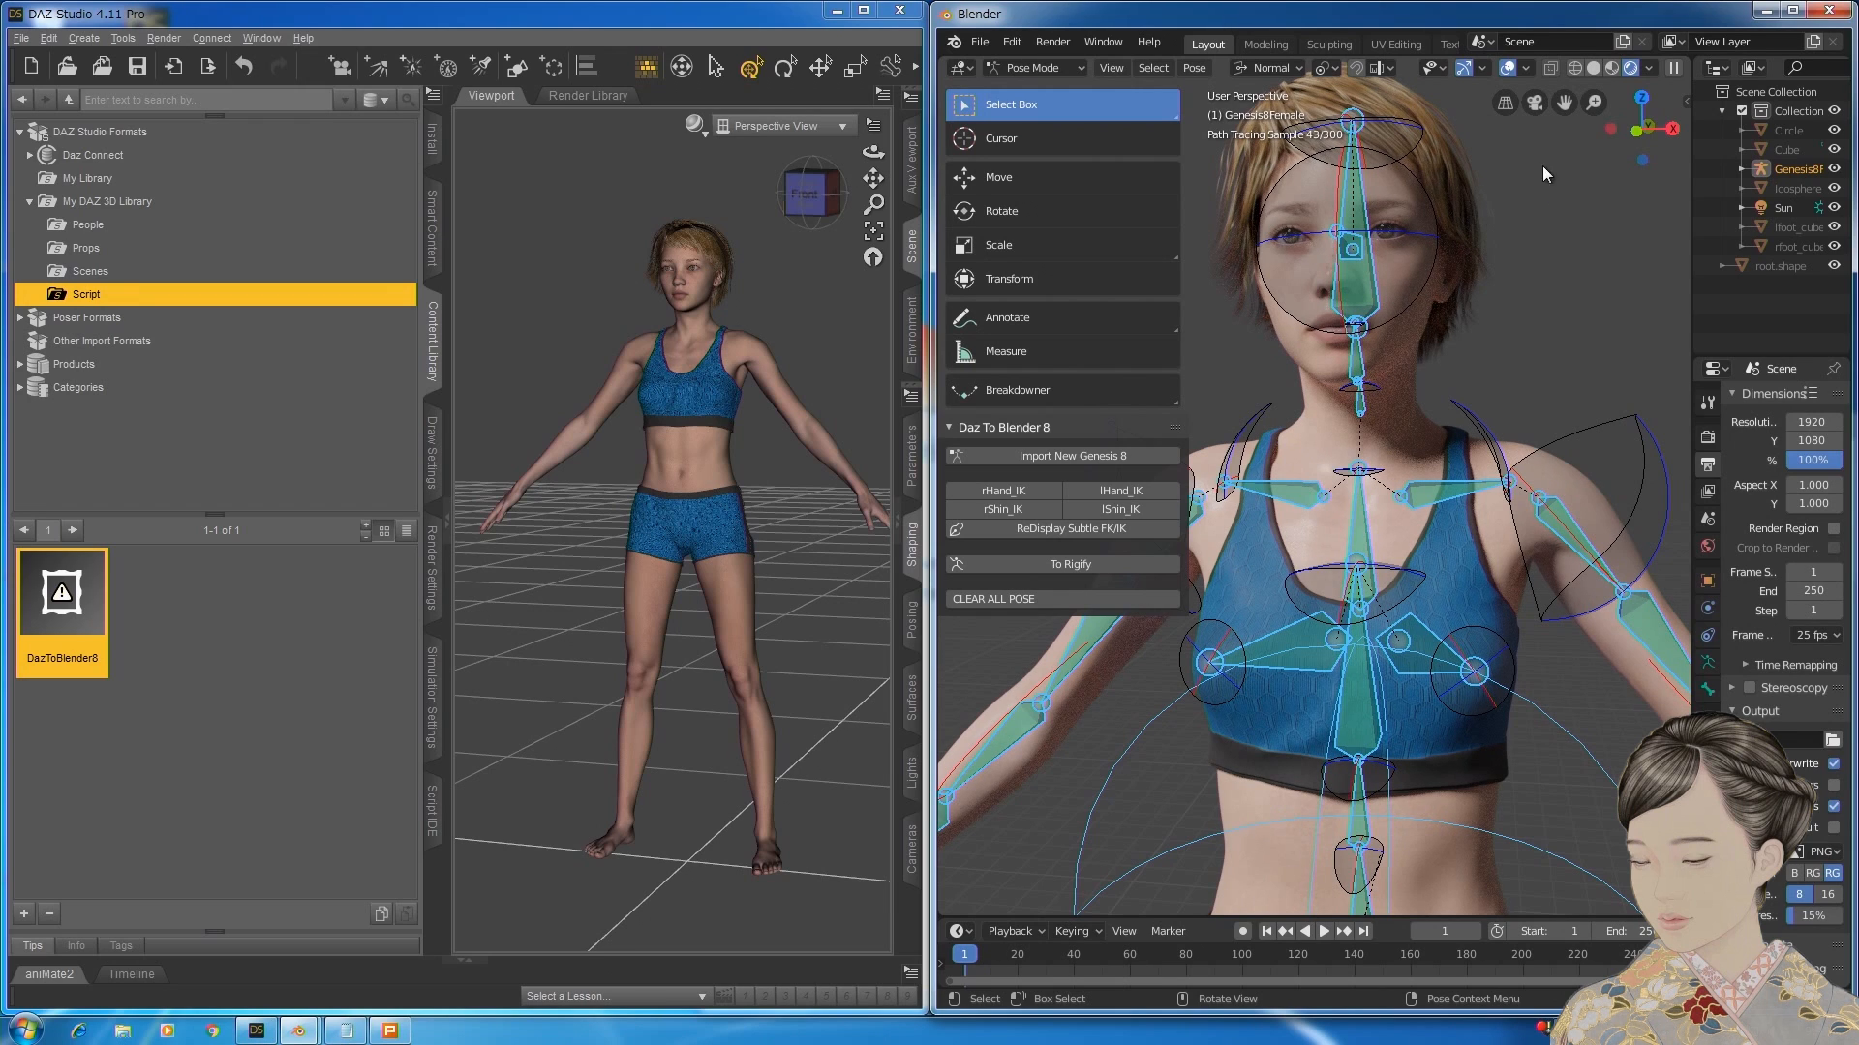
click(1508, 67)
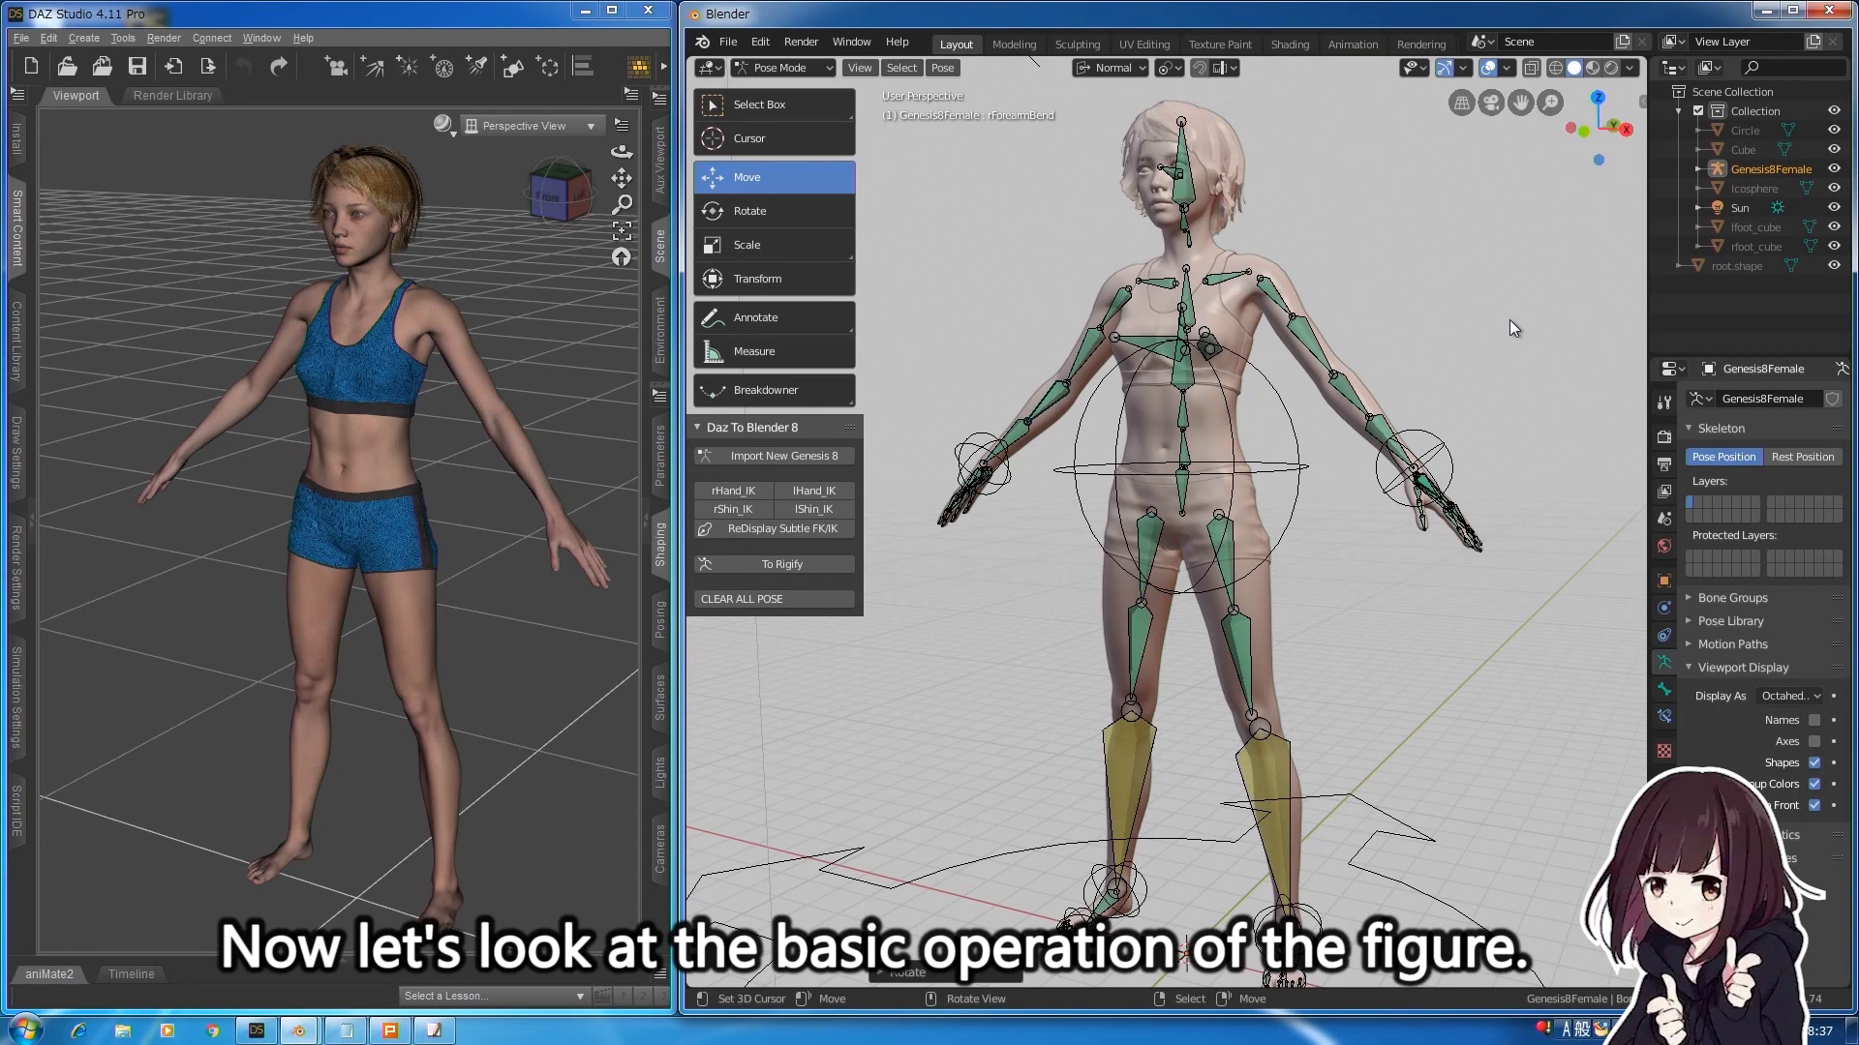
Rotate the bones of the figure's right arm to bend the forearm upward and turn the hand.
right_click(1038, 407)
mouse_move(1014, 423)
mouse_down()
mouse_move(1017, 385)
mouse_move(1046, 411)
mouse_up()
scroll(997, 392, up, 1)
right_click(968, 399)
right_click(941, 387)
scroll(941, 385, down, 1)
middle_drag(941, 385, 900, 387)
drag(915, 465, 924, 387)
Rotate the figure's right thigh bone forward to lift the leg, and bend the right shin back at the knee.
middle_drag(1152, 426, 1089, 431)
click(1118, 542)
drag(1089, 576, 1060, 513)
click(954, 697)
middle_drag(909, 697, 953, 690)
drag(955, 697, 945, 533)
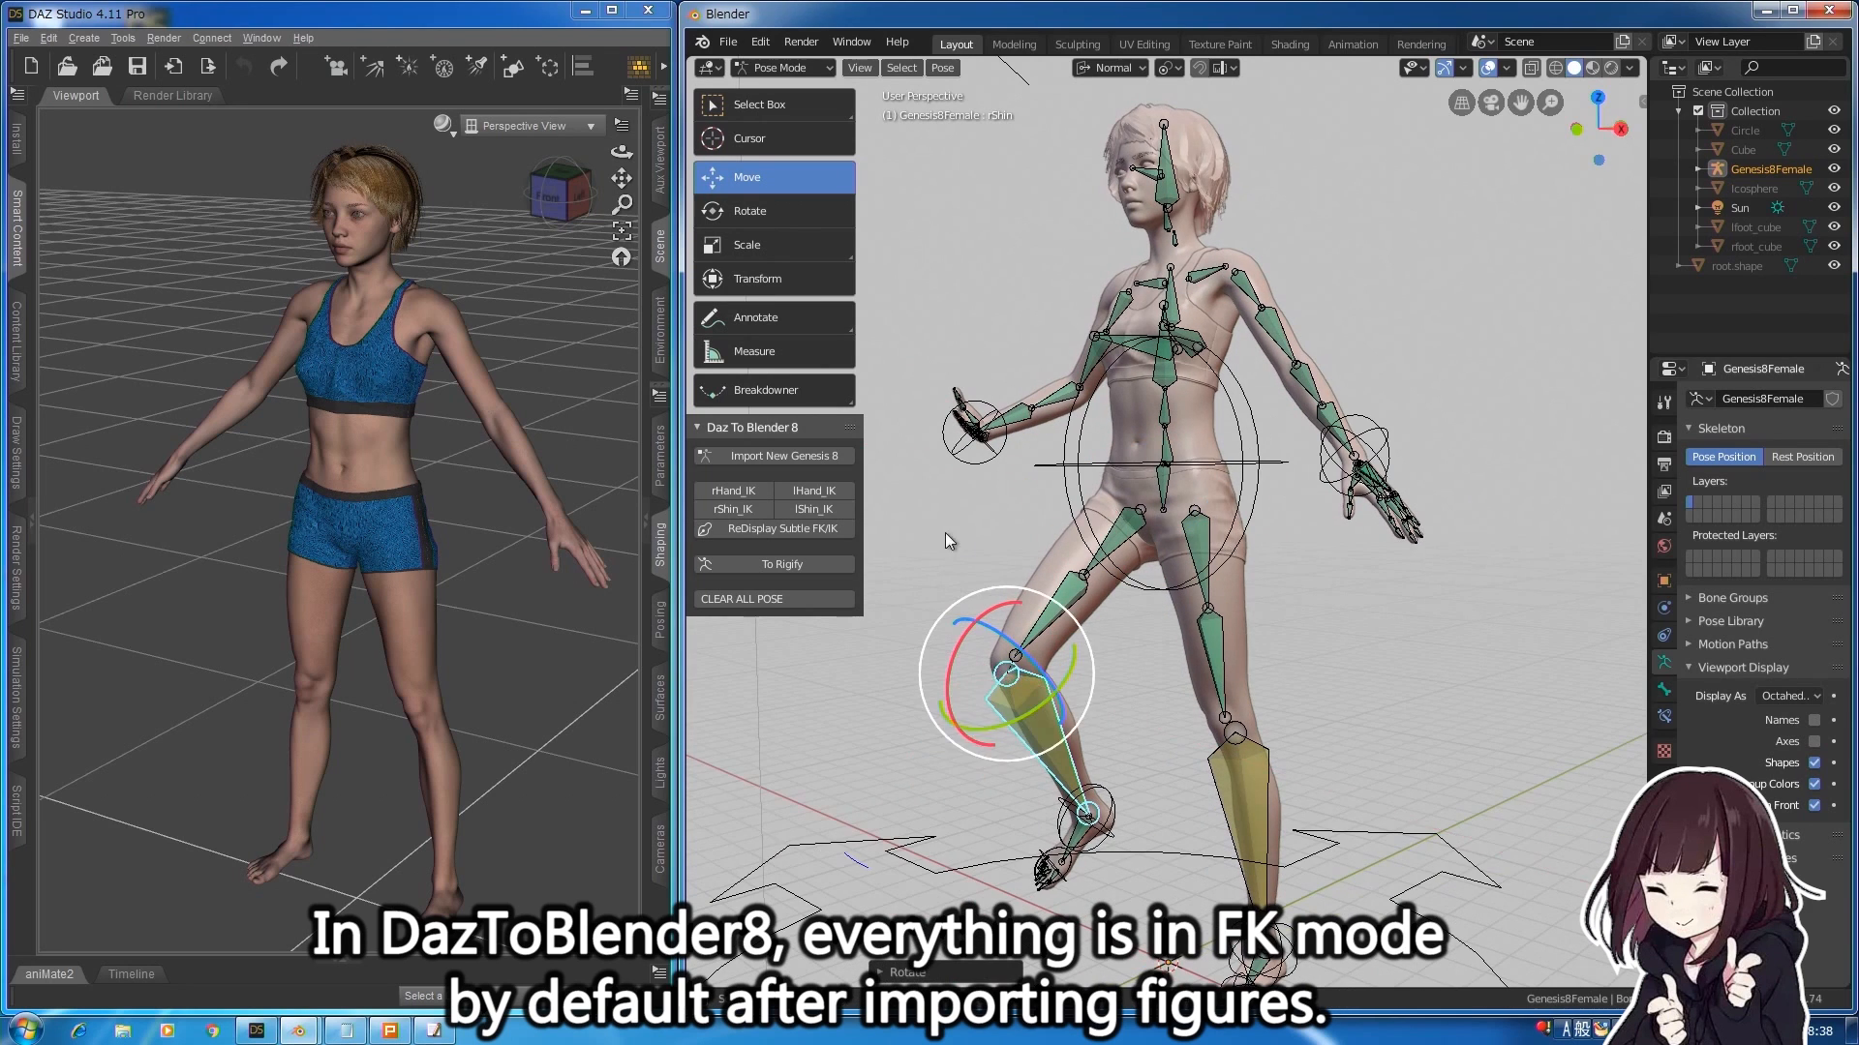
middle_drag(944, 533, 871, 528)
In DAZ Studio, pose the figure with its right forearm raised and its right leg lifted and bent at the knee.
click(221, 400)
drag(221, 401, 161, 433)
click(314, 580)
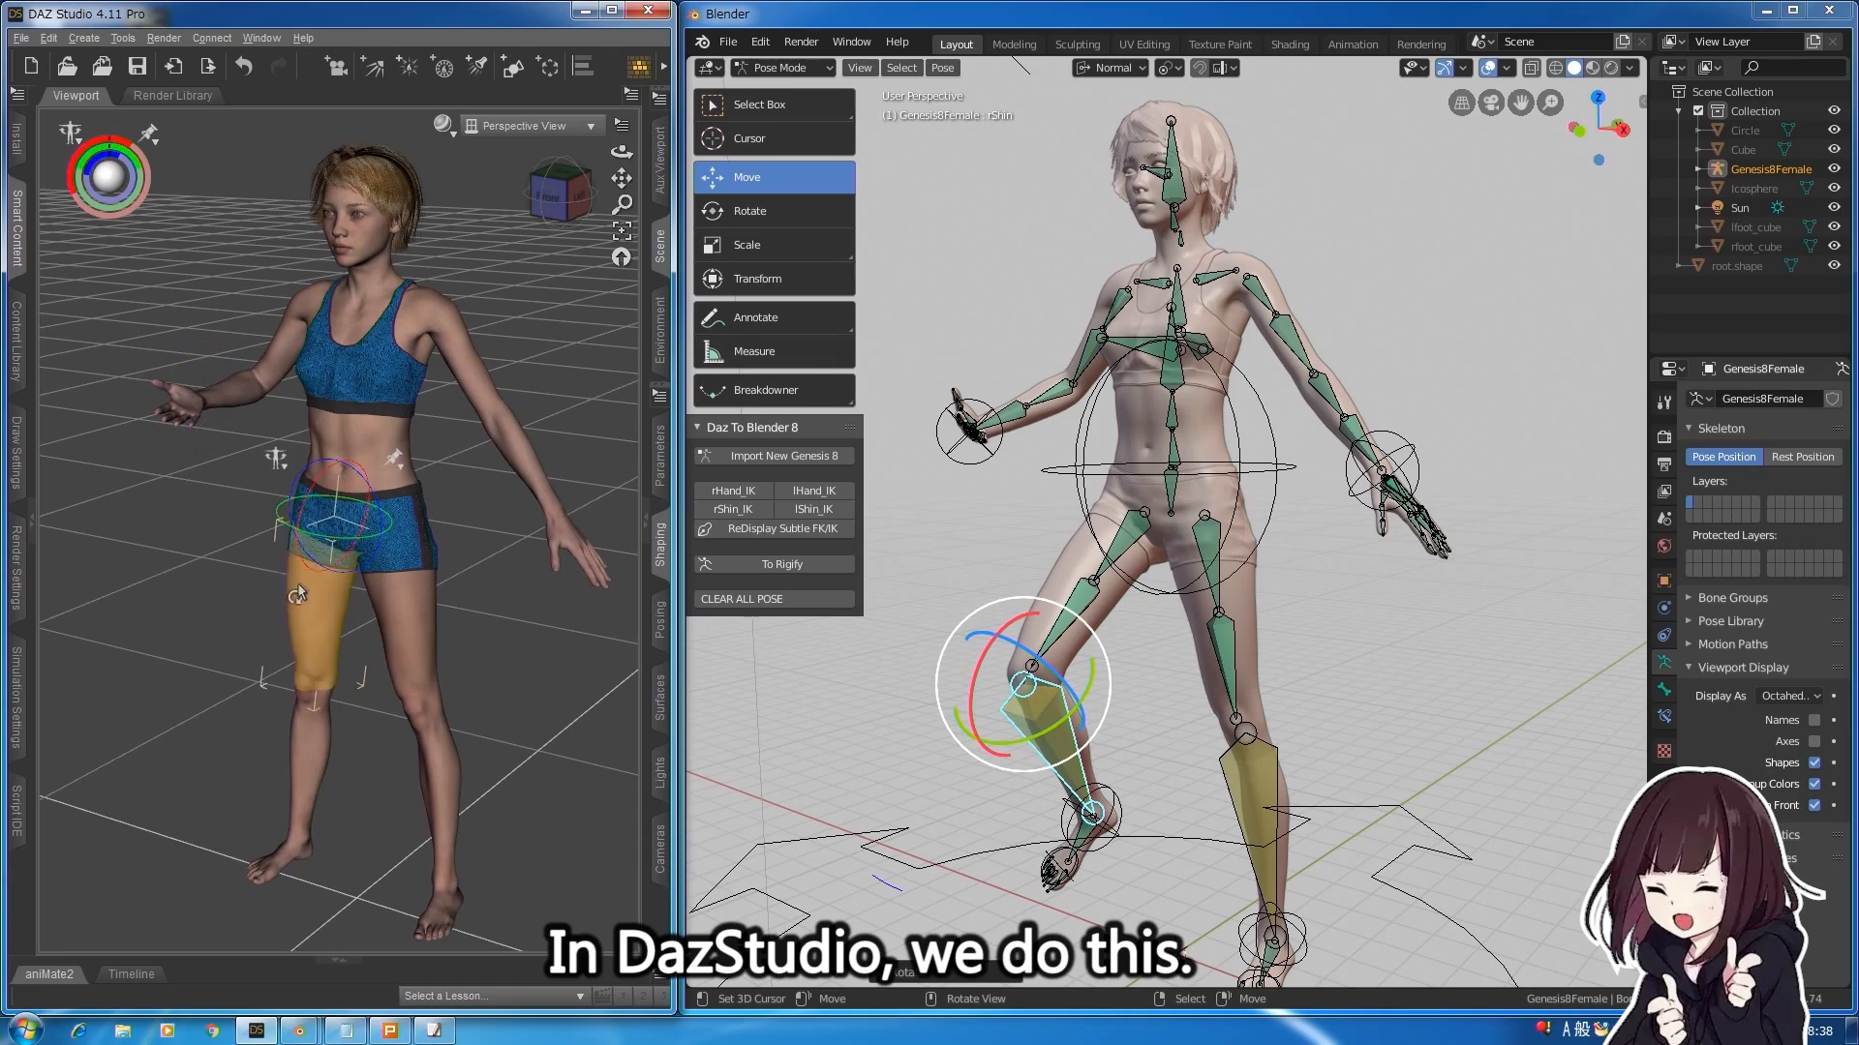
drag(304, 540, 320, 466)
click(172, 668)
drag(172, 594, 168, 668)
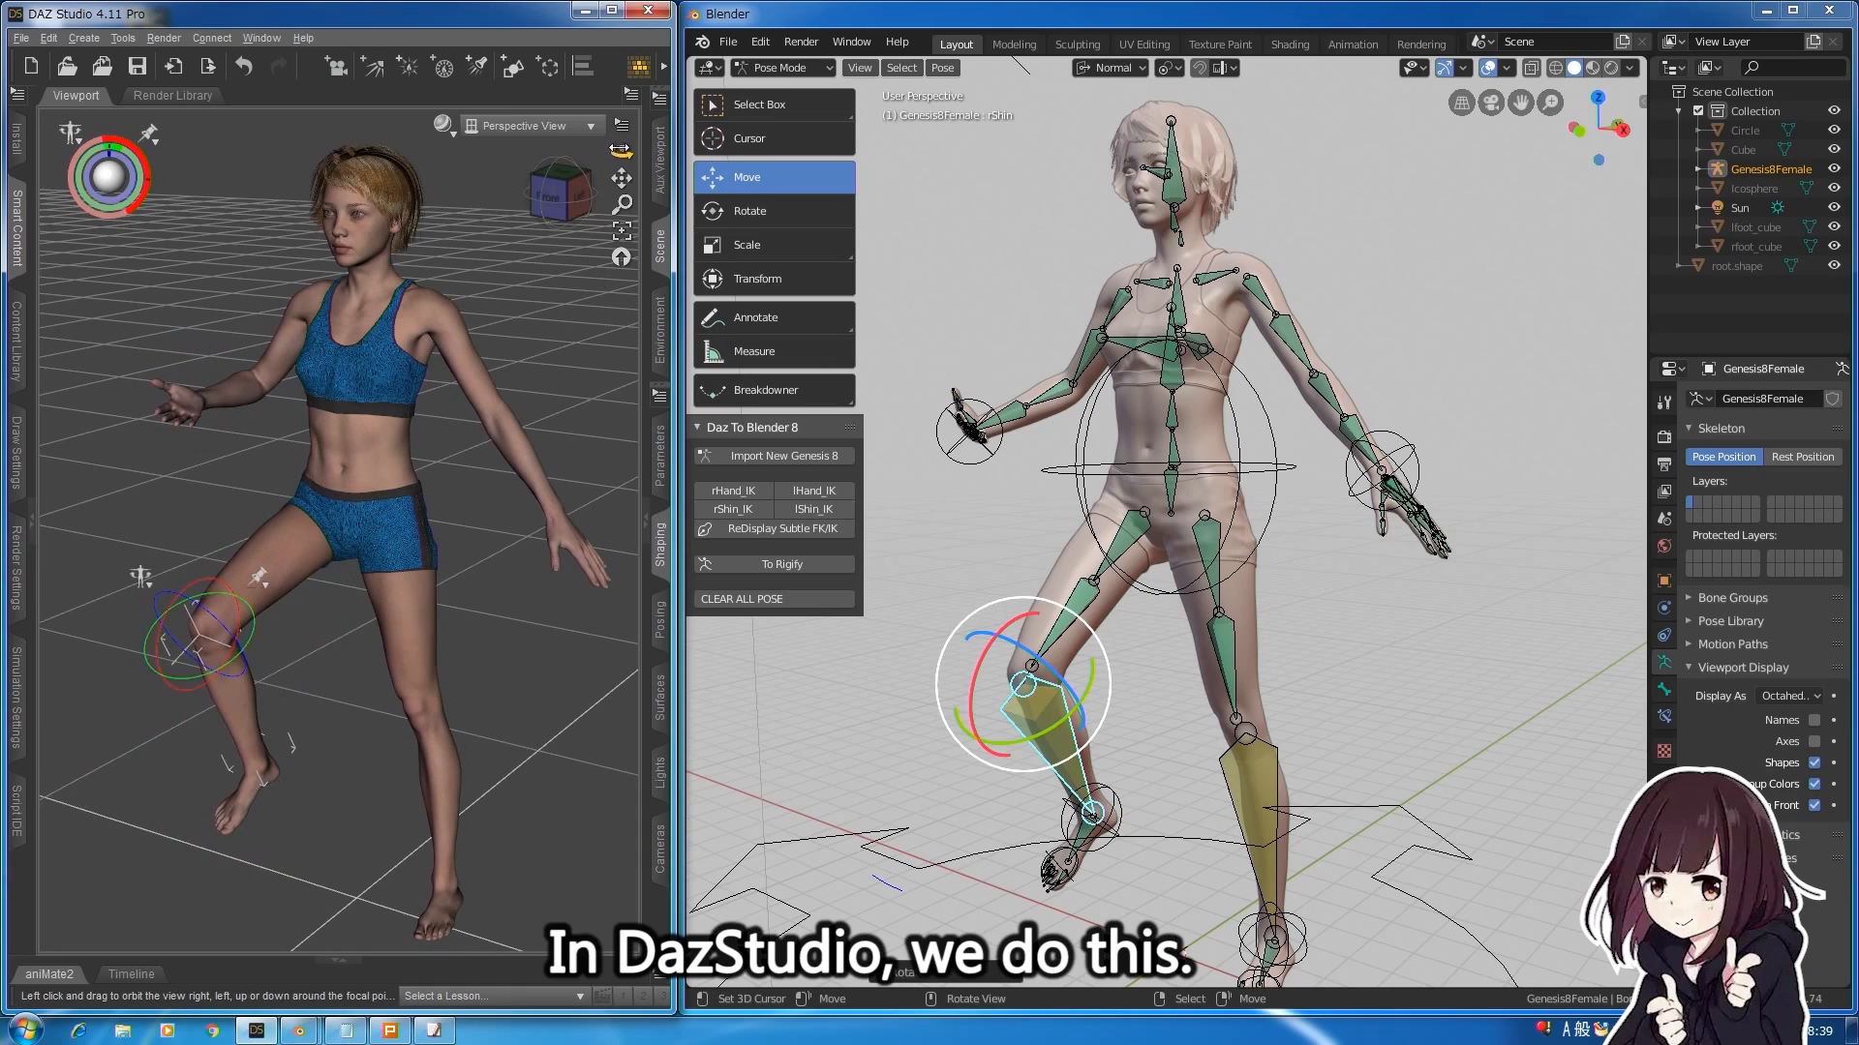
drag(622, 152, 604, 155)
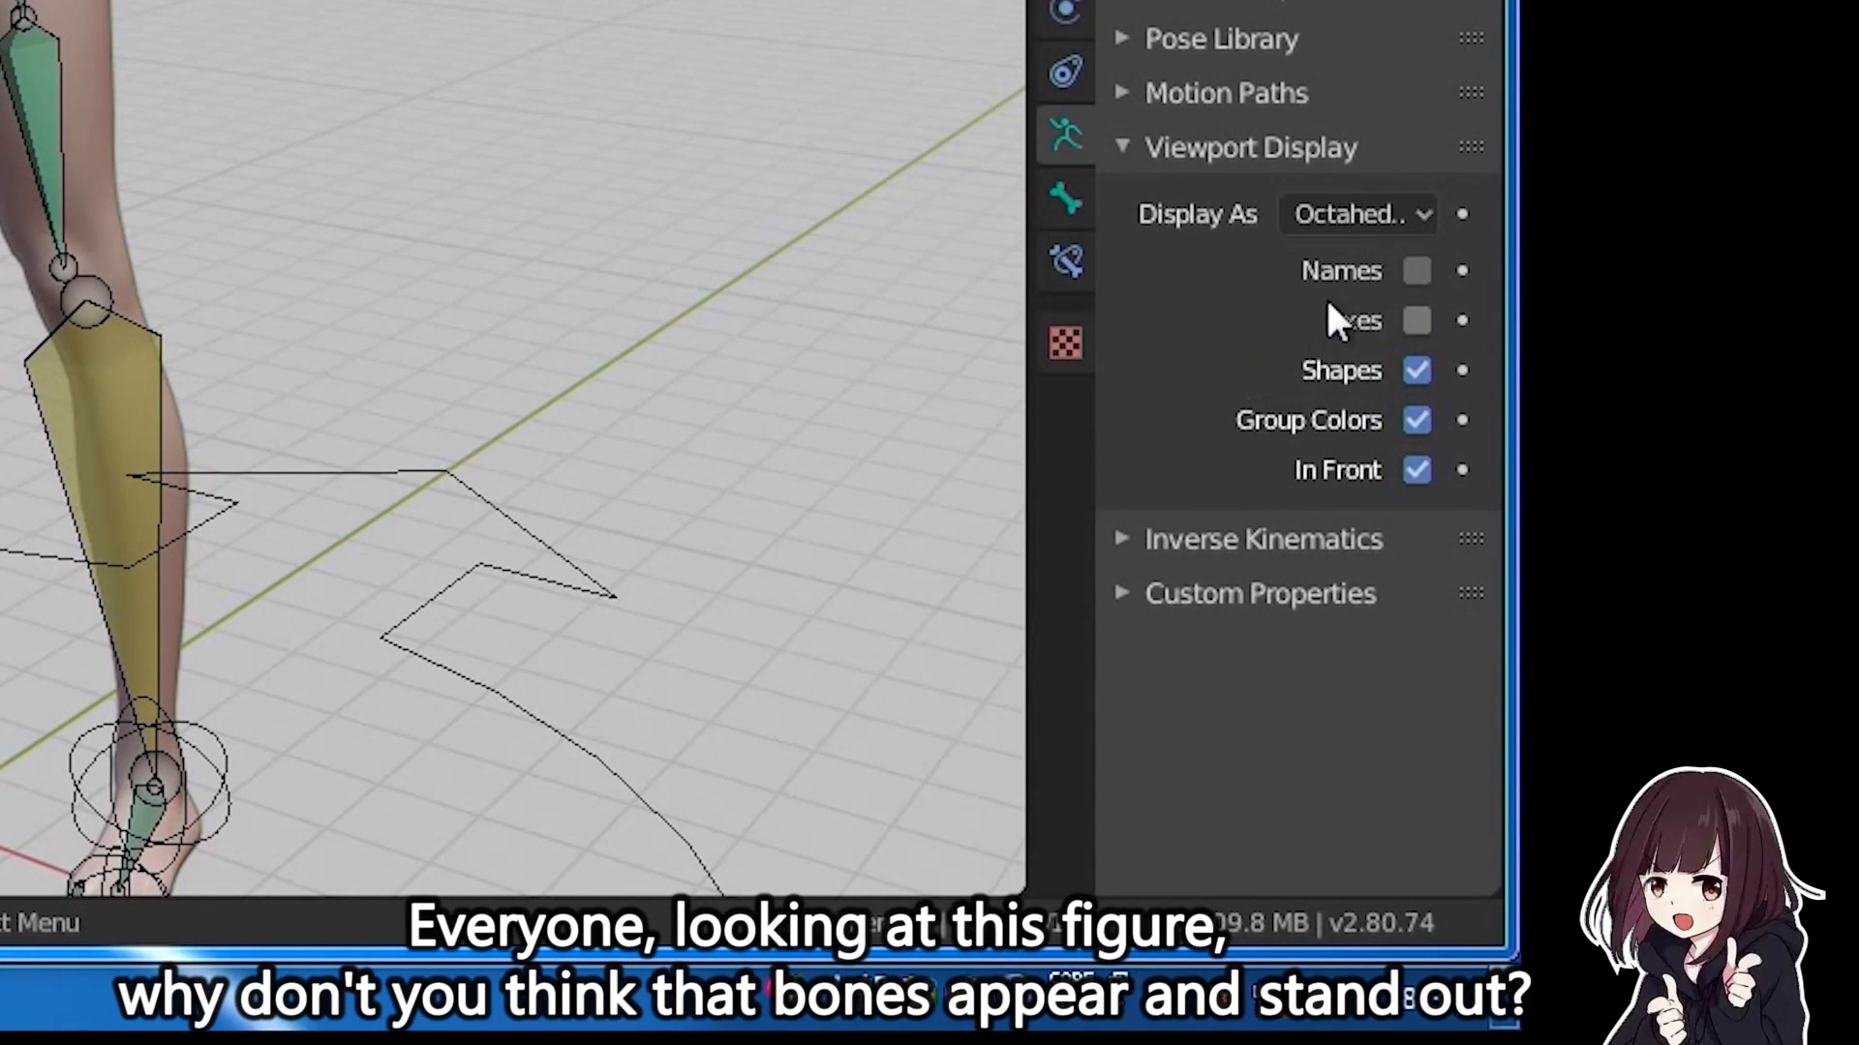
In Blender, display the armature's bones as Envelope, and fine-tune the right shin bone's X rotation in its transform values.
click(1409, 232)
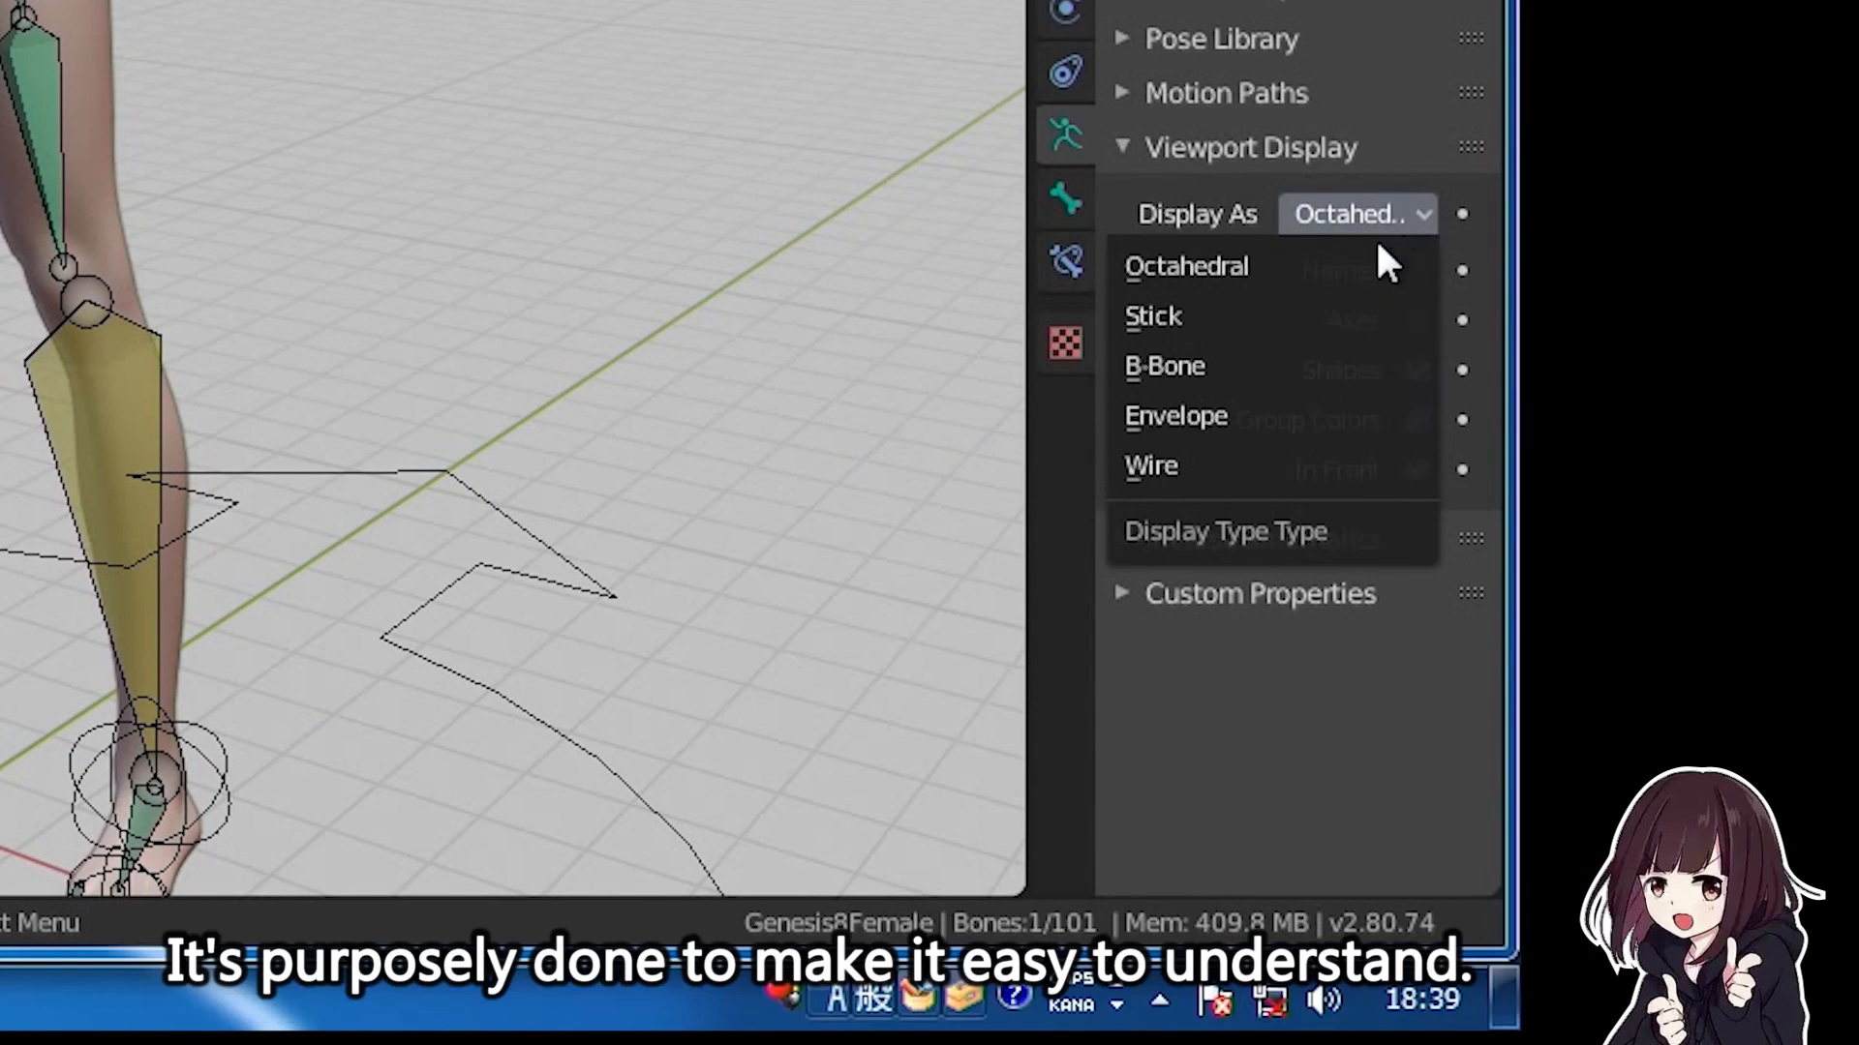
click(1313, 416)
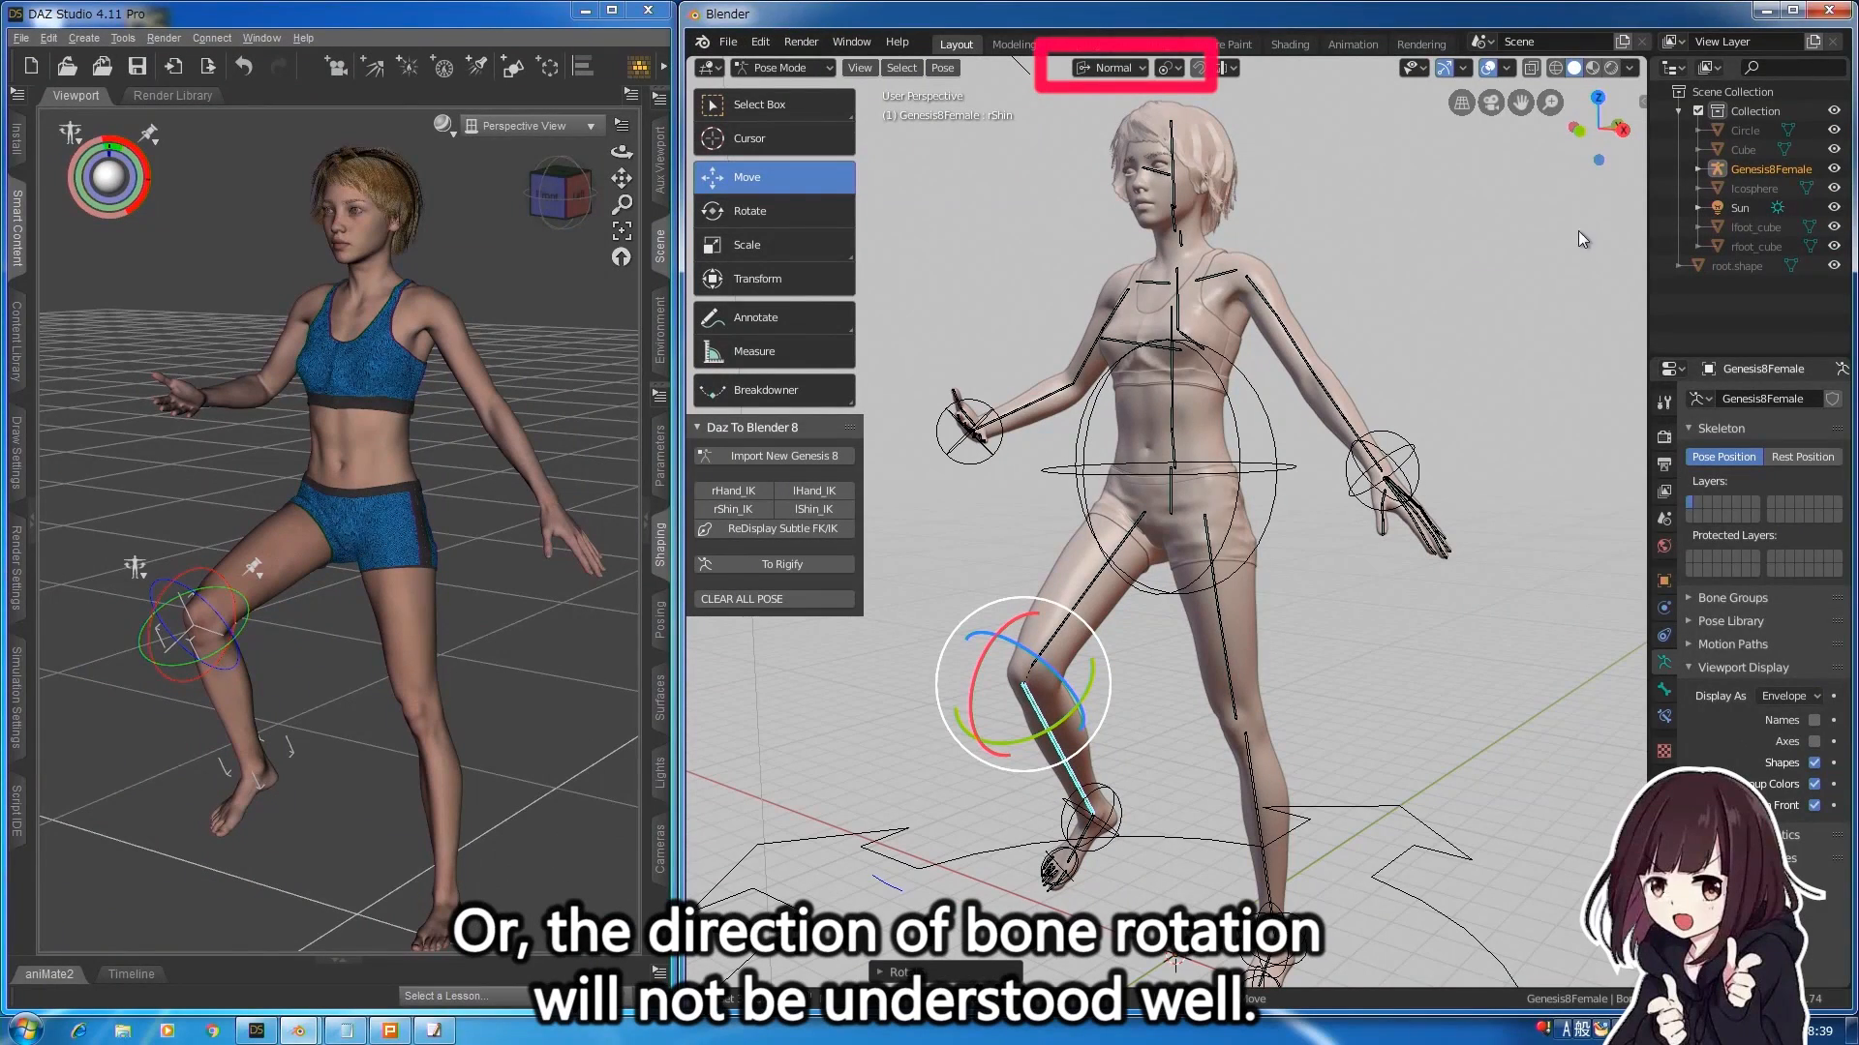
click(1642, 100)
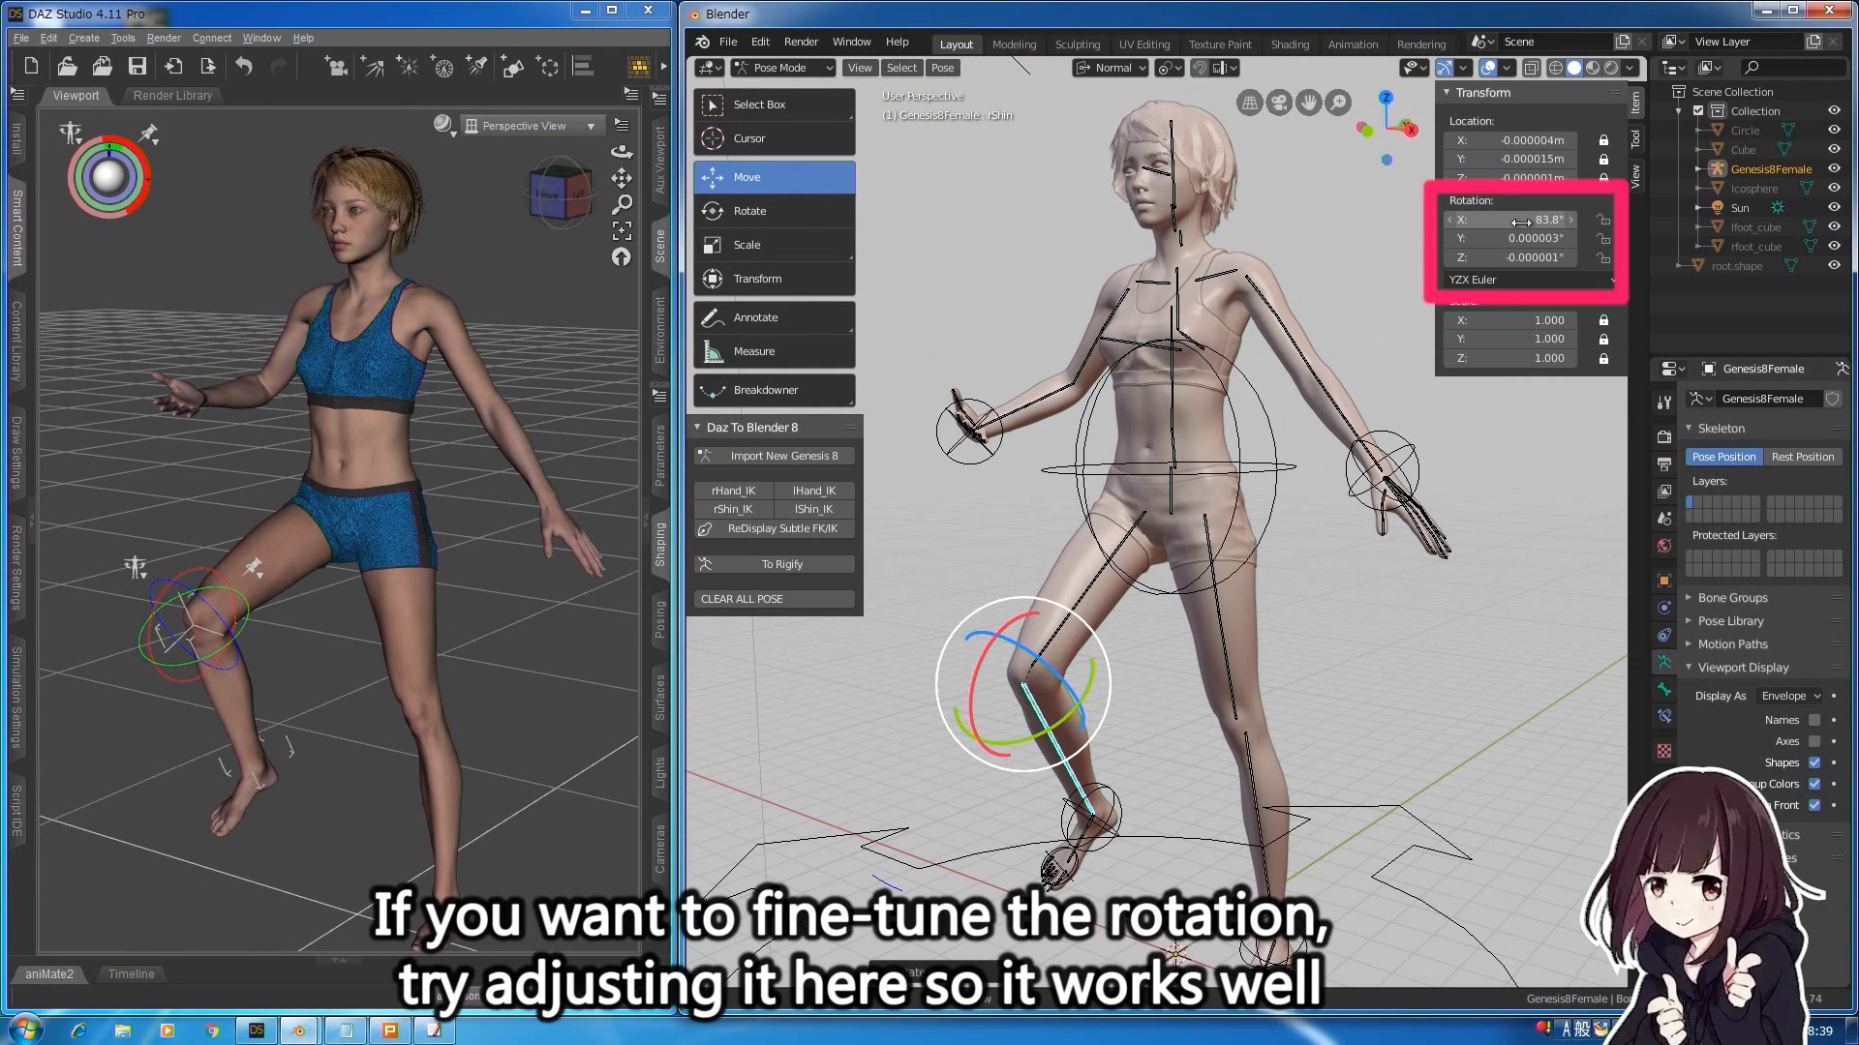
mouse_move(1510, 220)
mouse_down()
mouse_move(1483, 220)
mouse_move(1524, 219)
mouse_move(1489, 219)
mouse_move(1528, 238)
mouse_up()
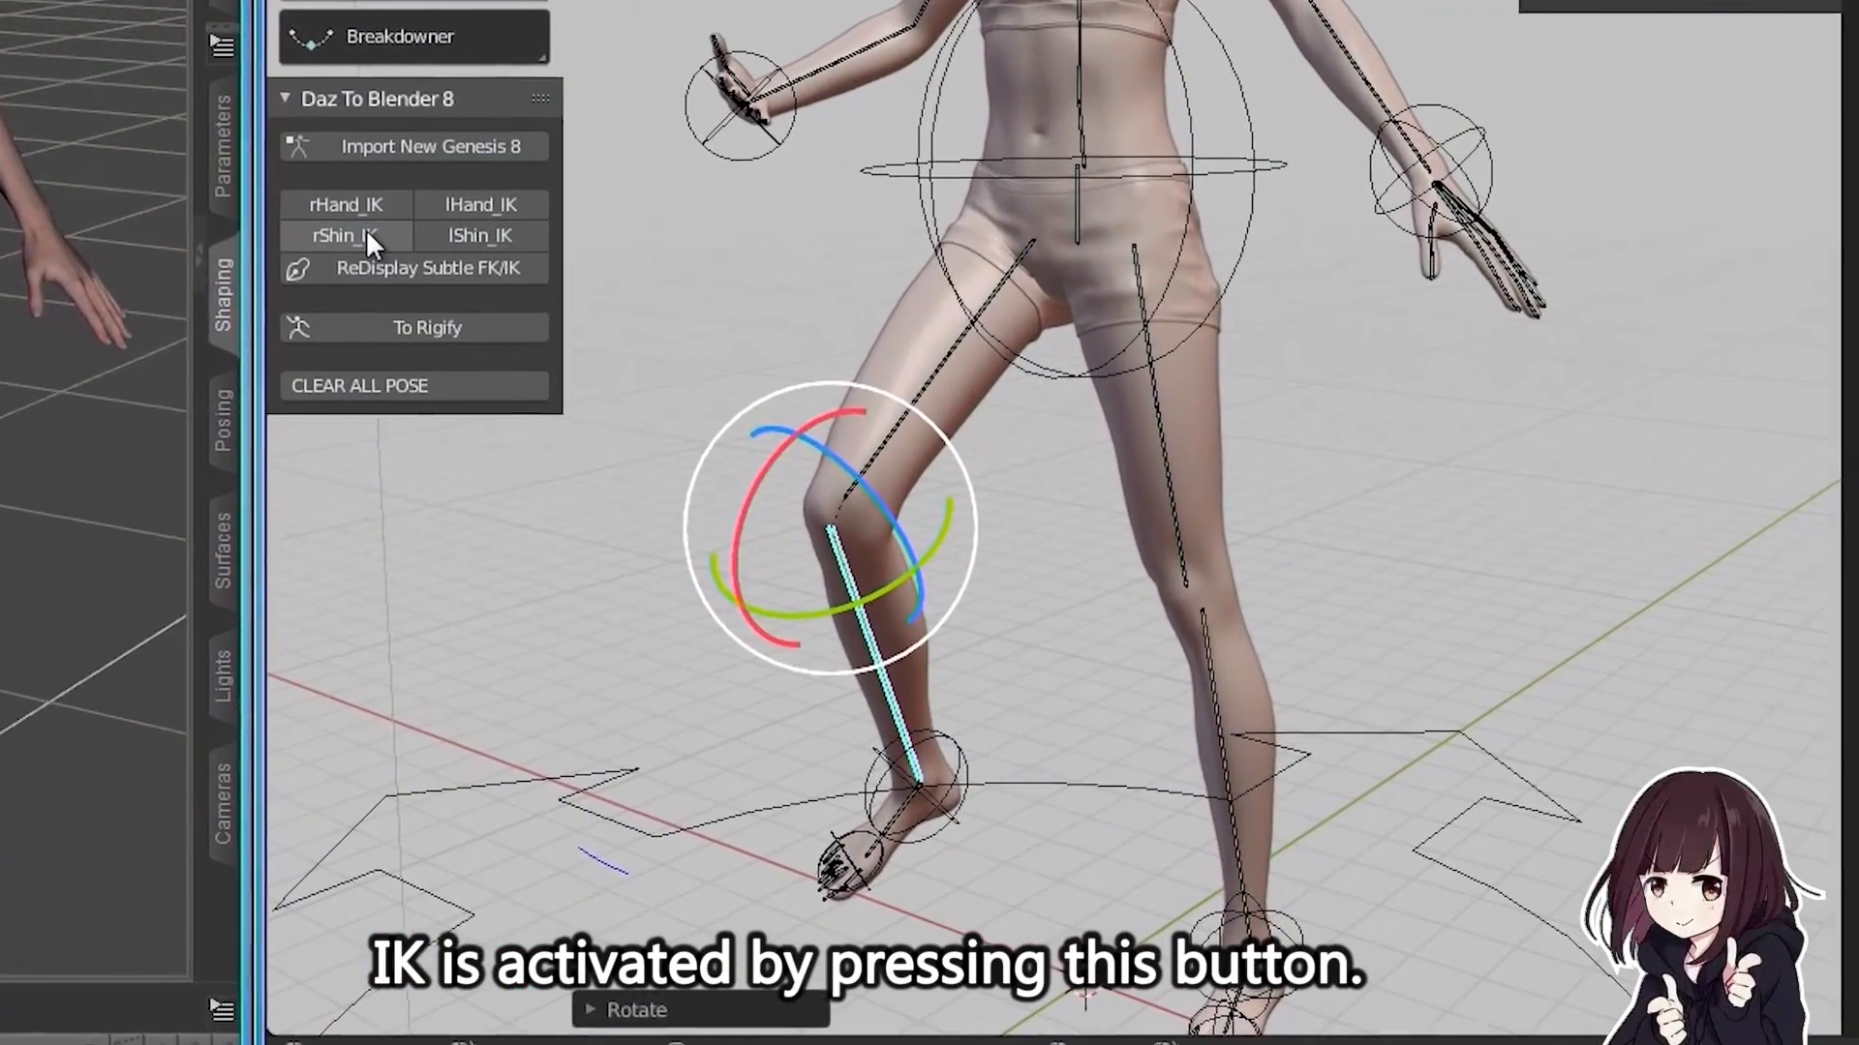
Enable IK for the right shin and move the right foot's IK bone upward to raise the bent leg.
click(488, 334)
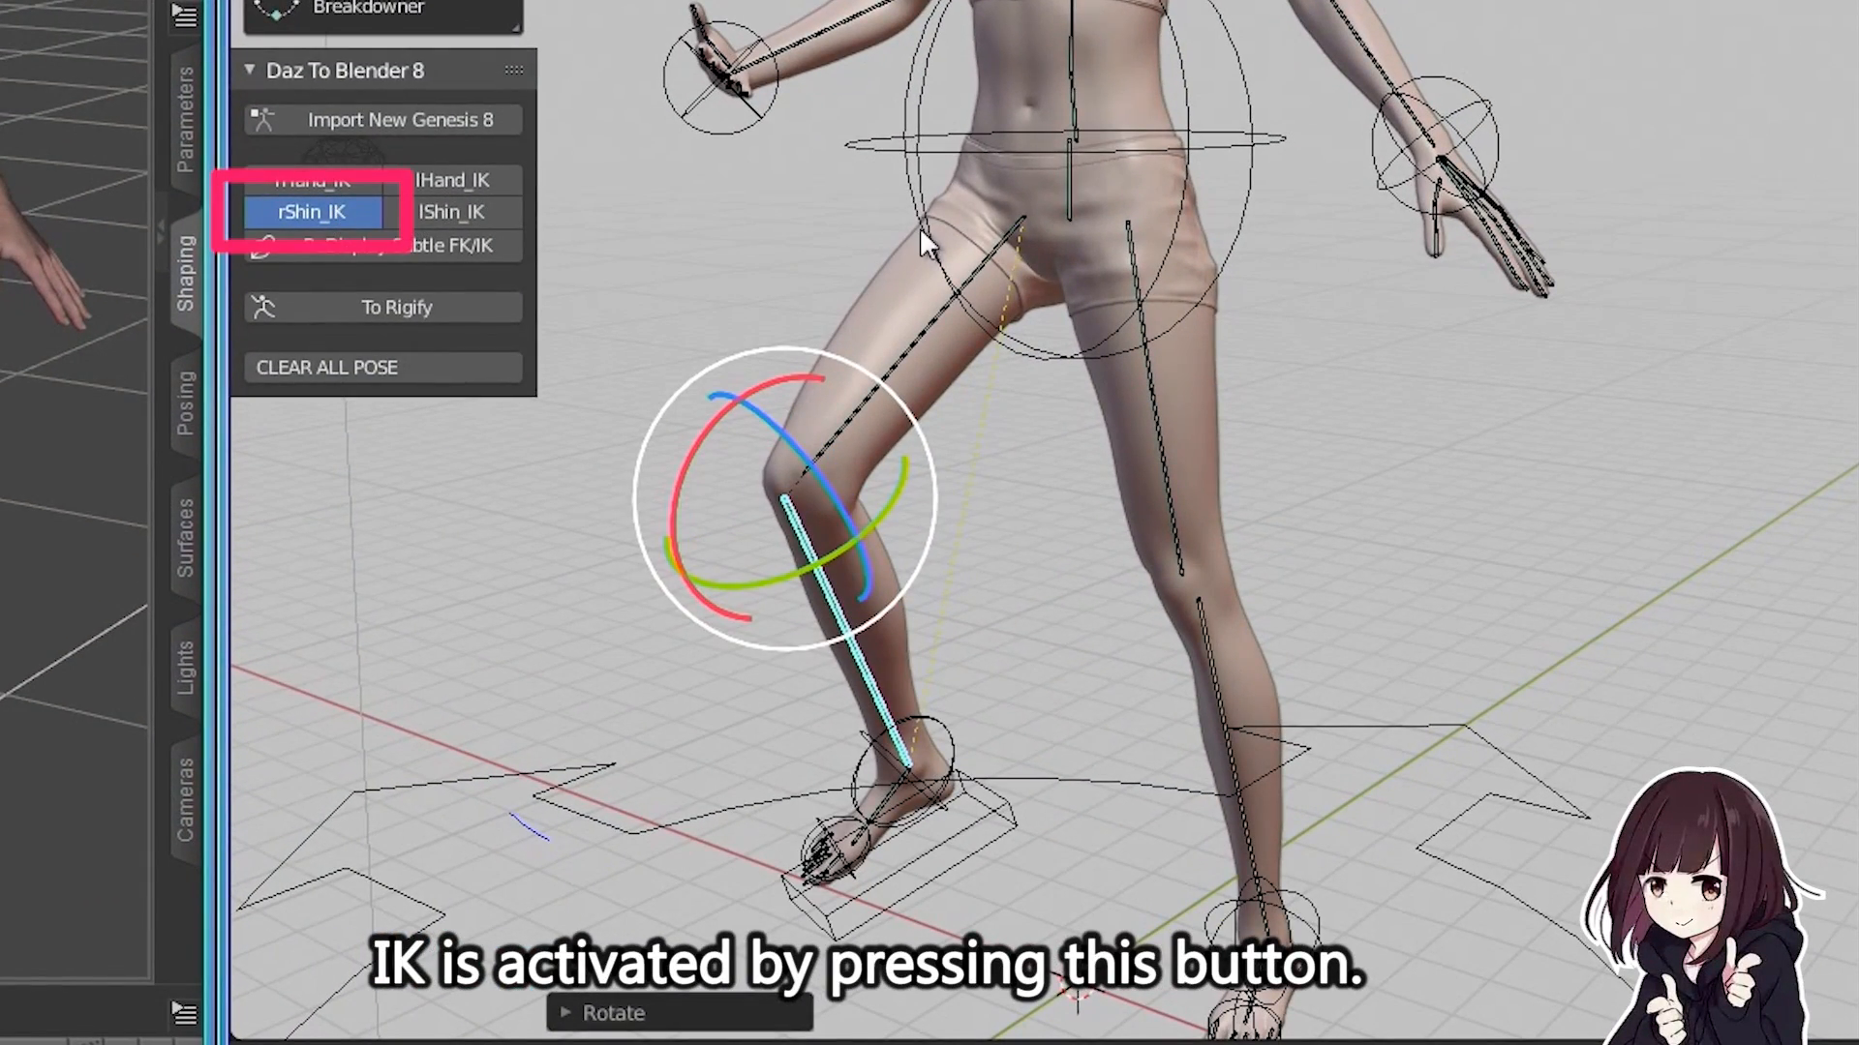
click(980, 822)
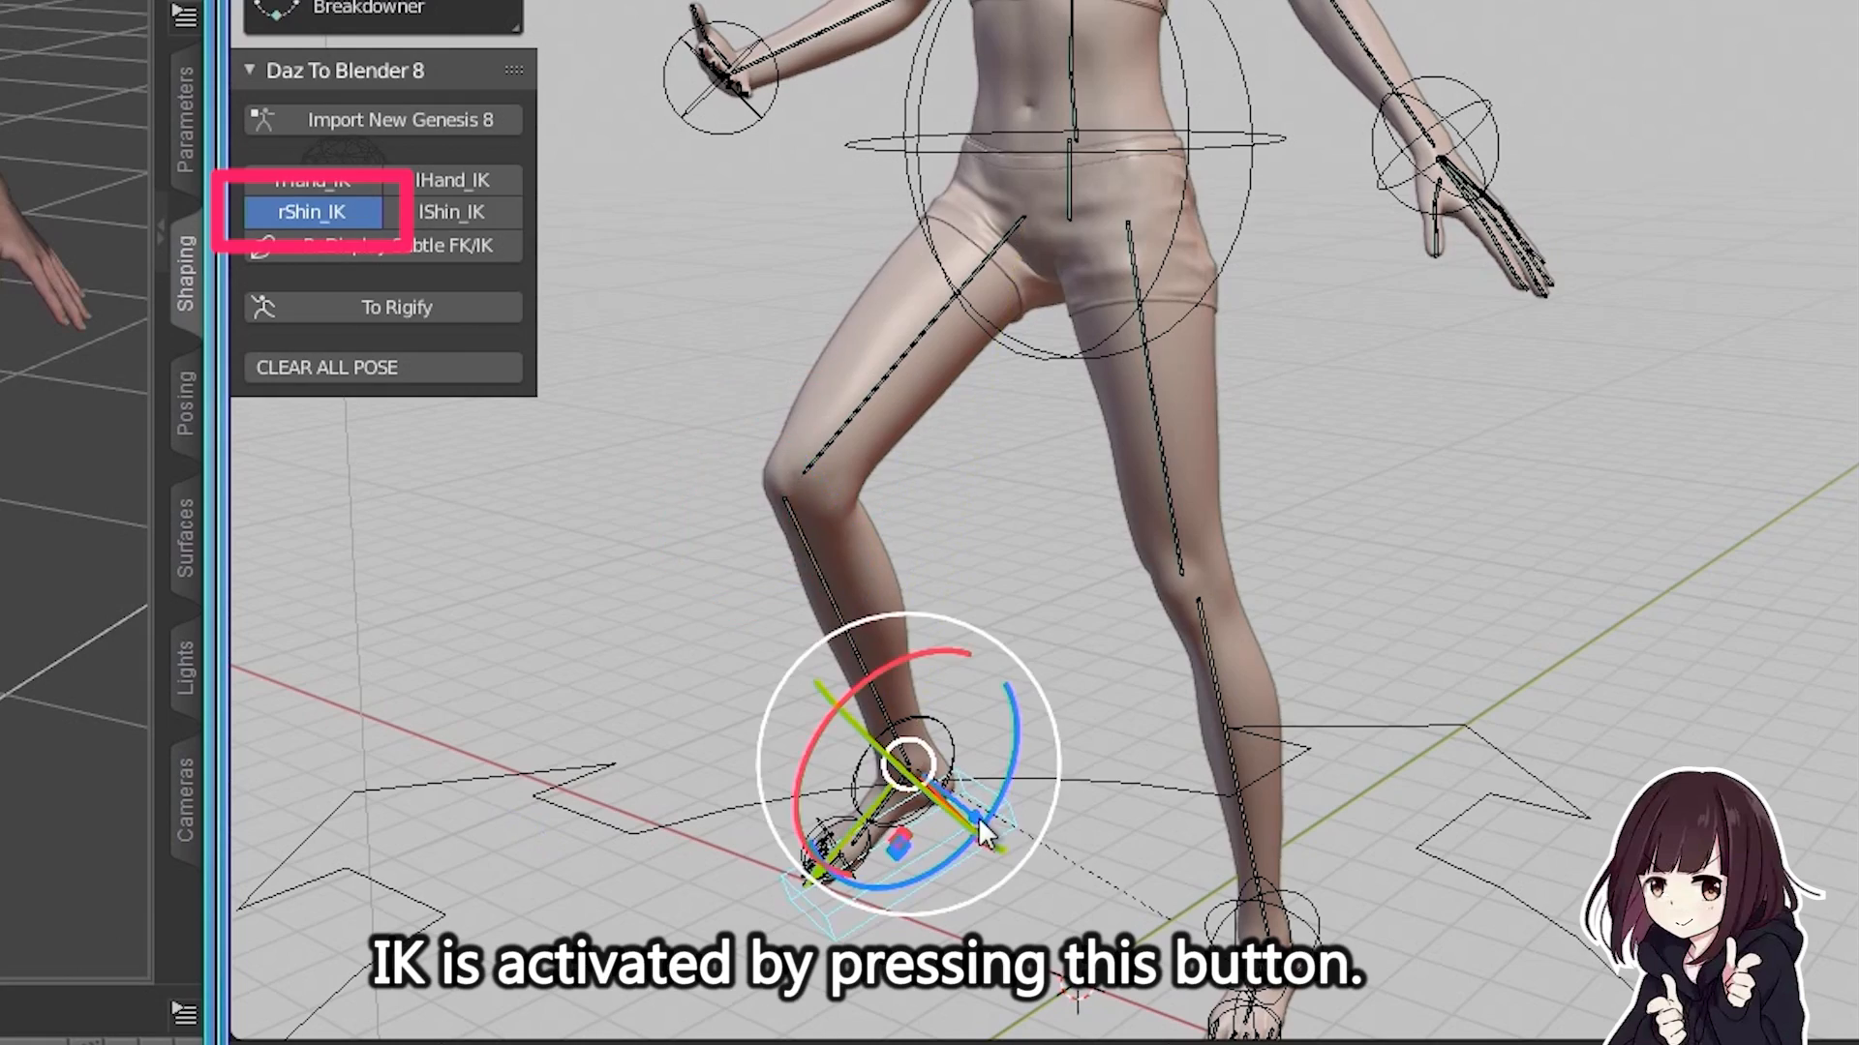
key(g)
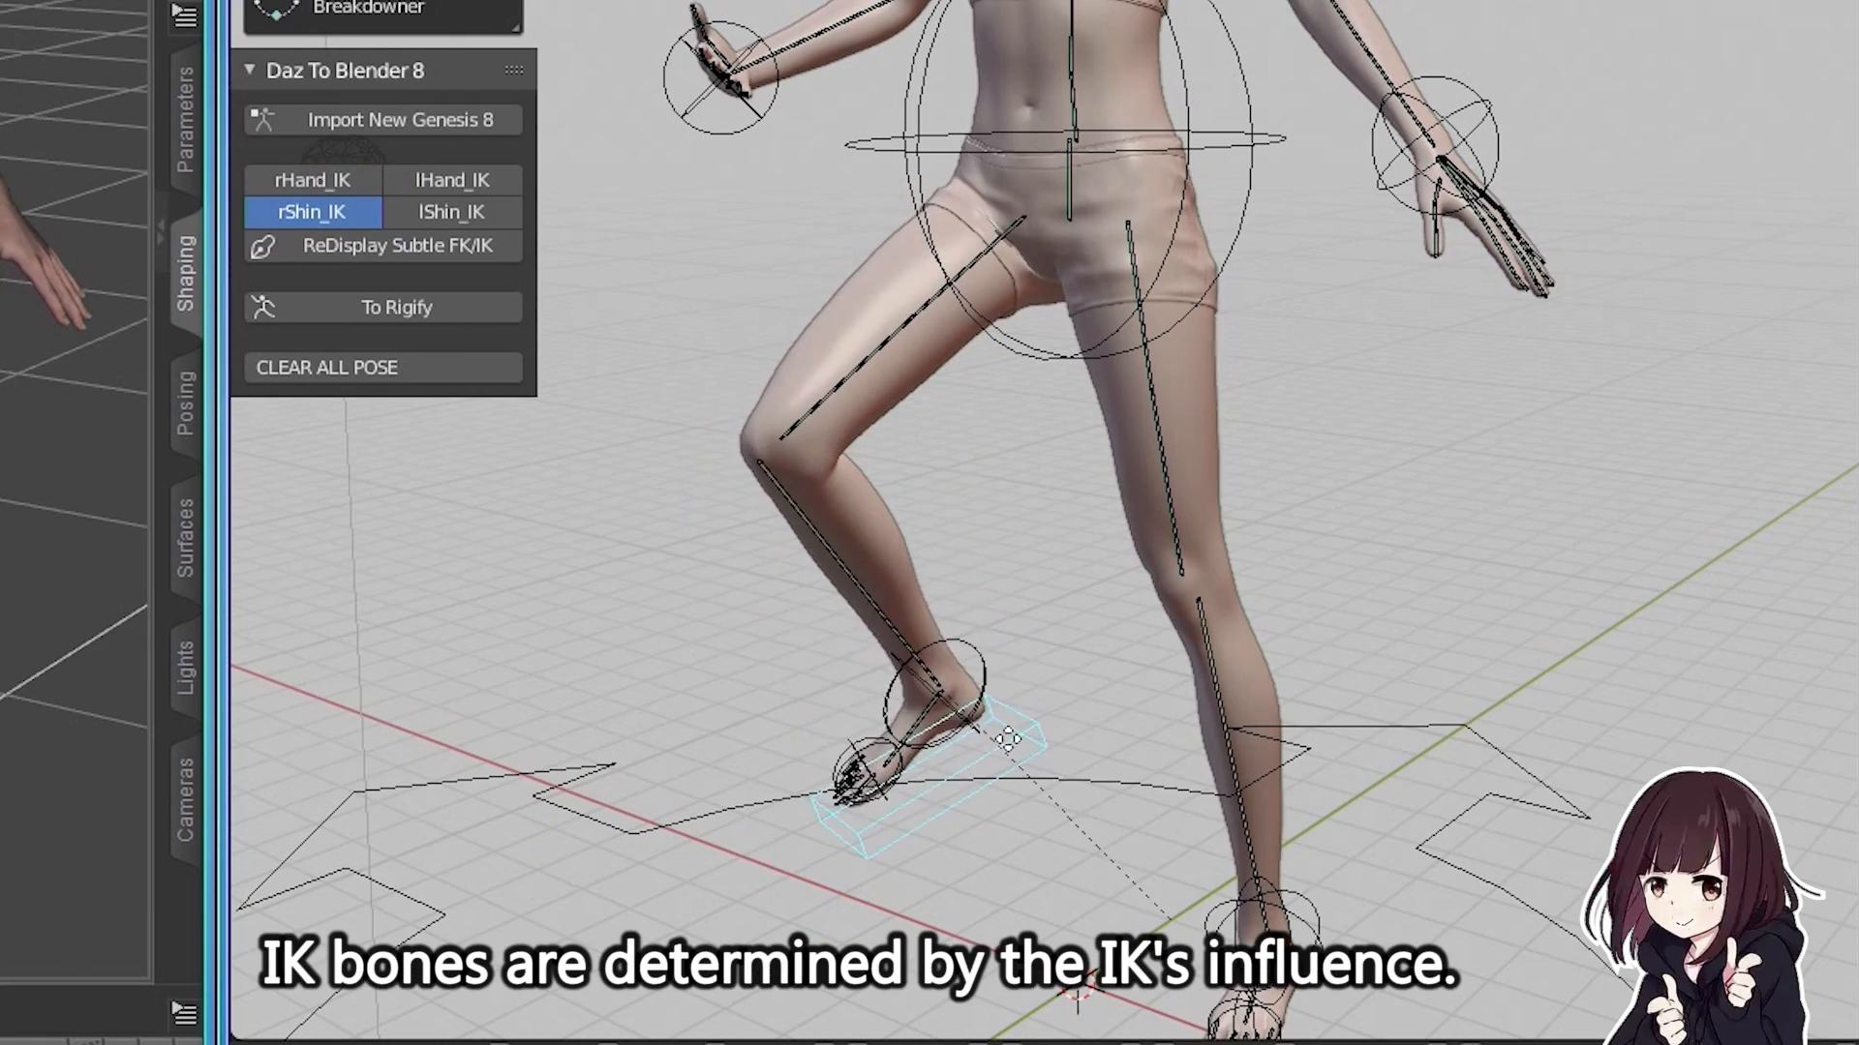
click(1011, 744)
Enable IK for the left shin and move the left foot's IK bone to reposition the left foot.
click(502, 215)
right_click(1320, 905)
key(g)
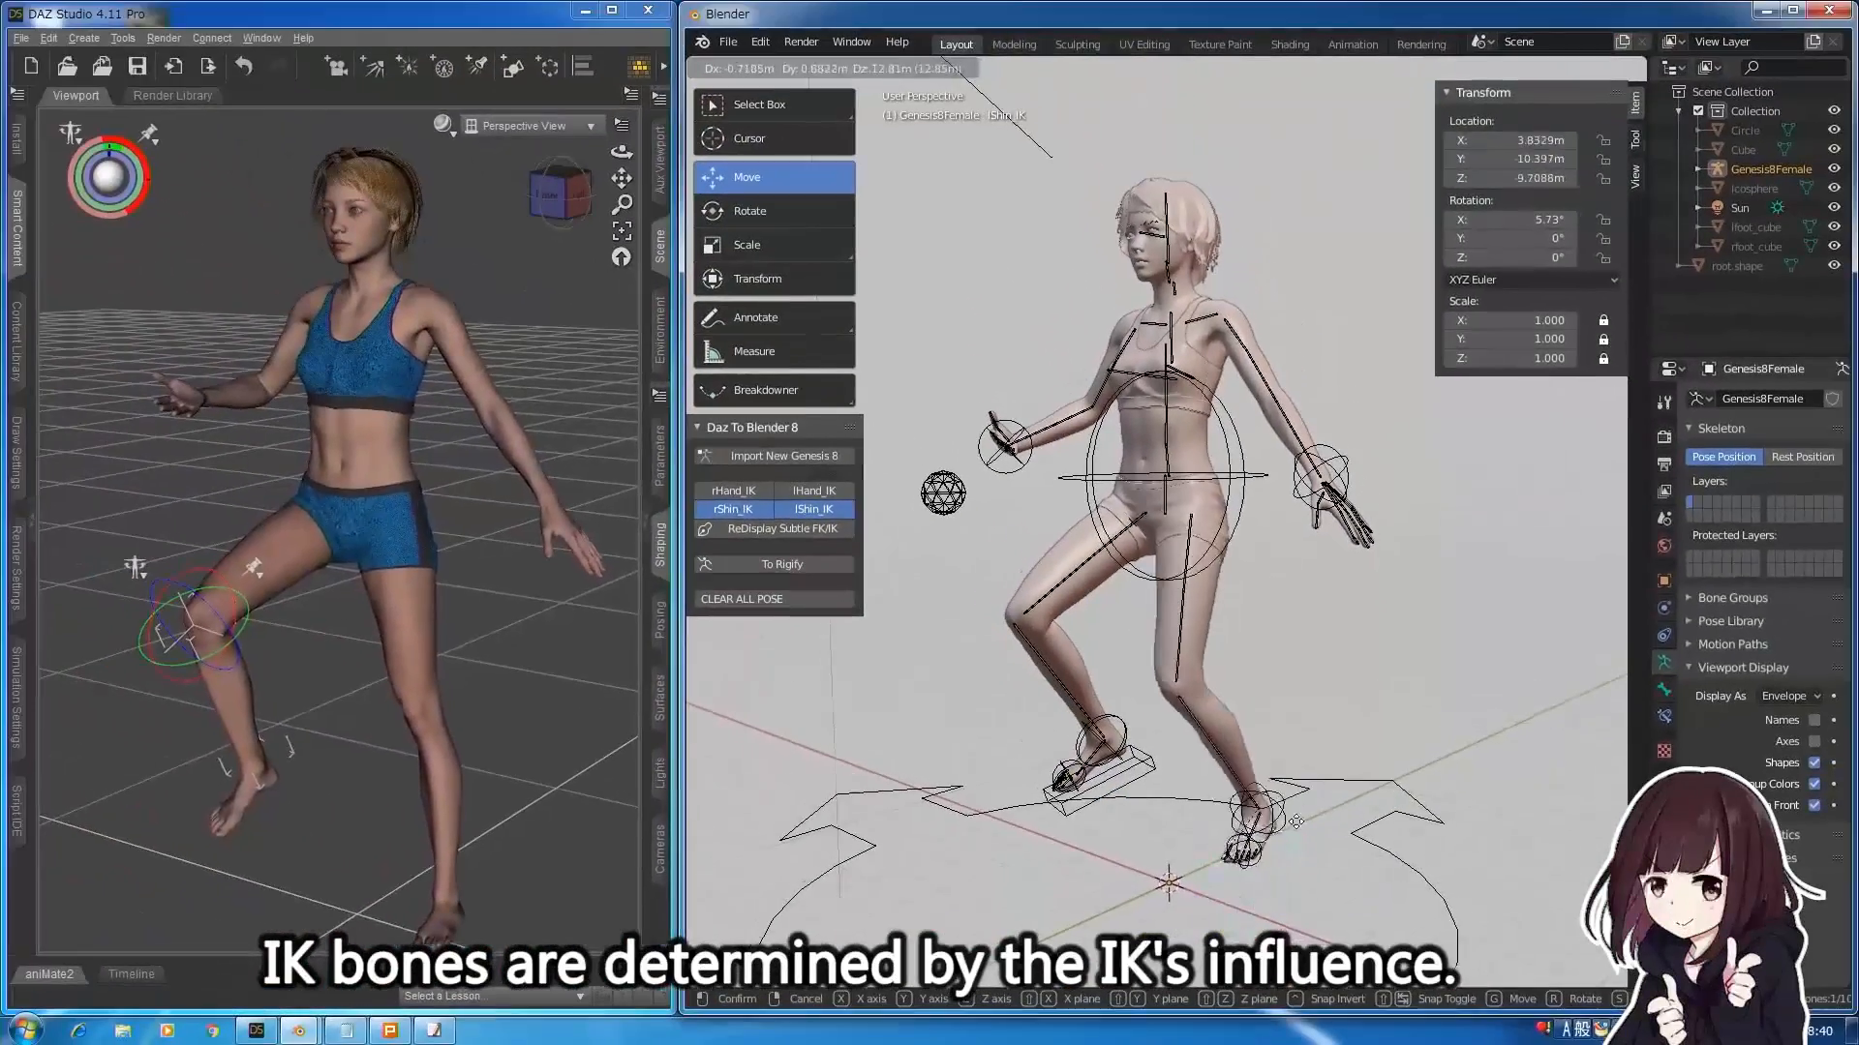
click(1254, 687)
Move the hip bone to shift and lower the pelvis over the IK feet, and enable IK for the right hand.
click(1251, 490)
key(g)
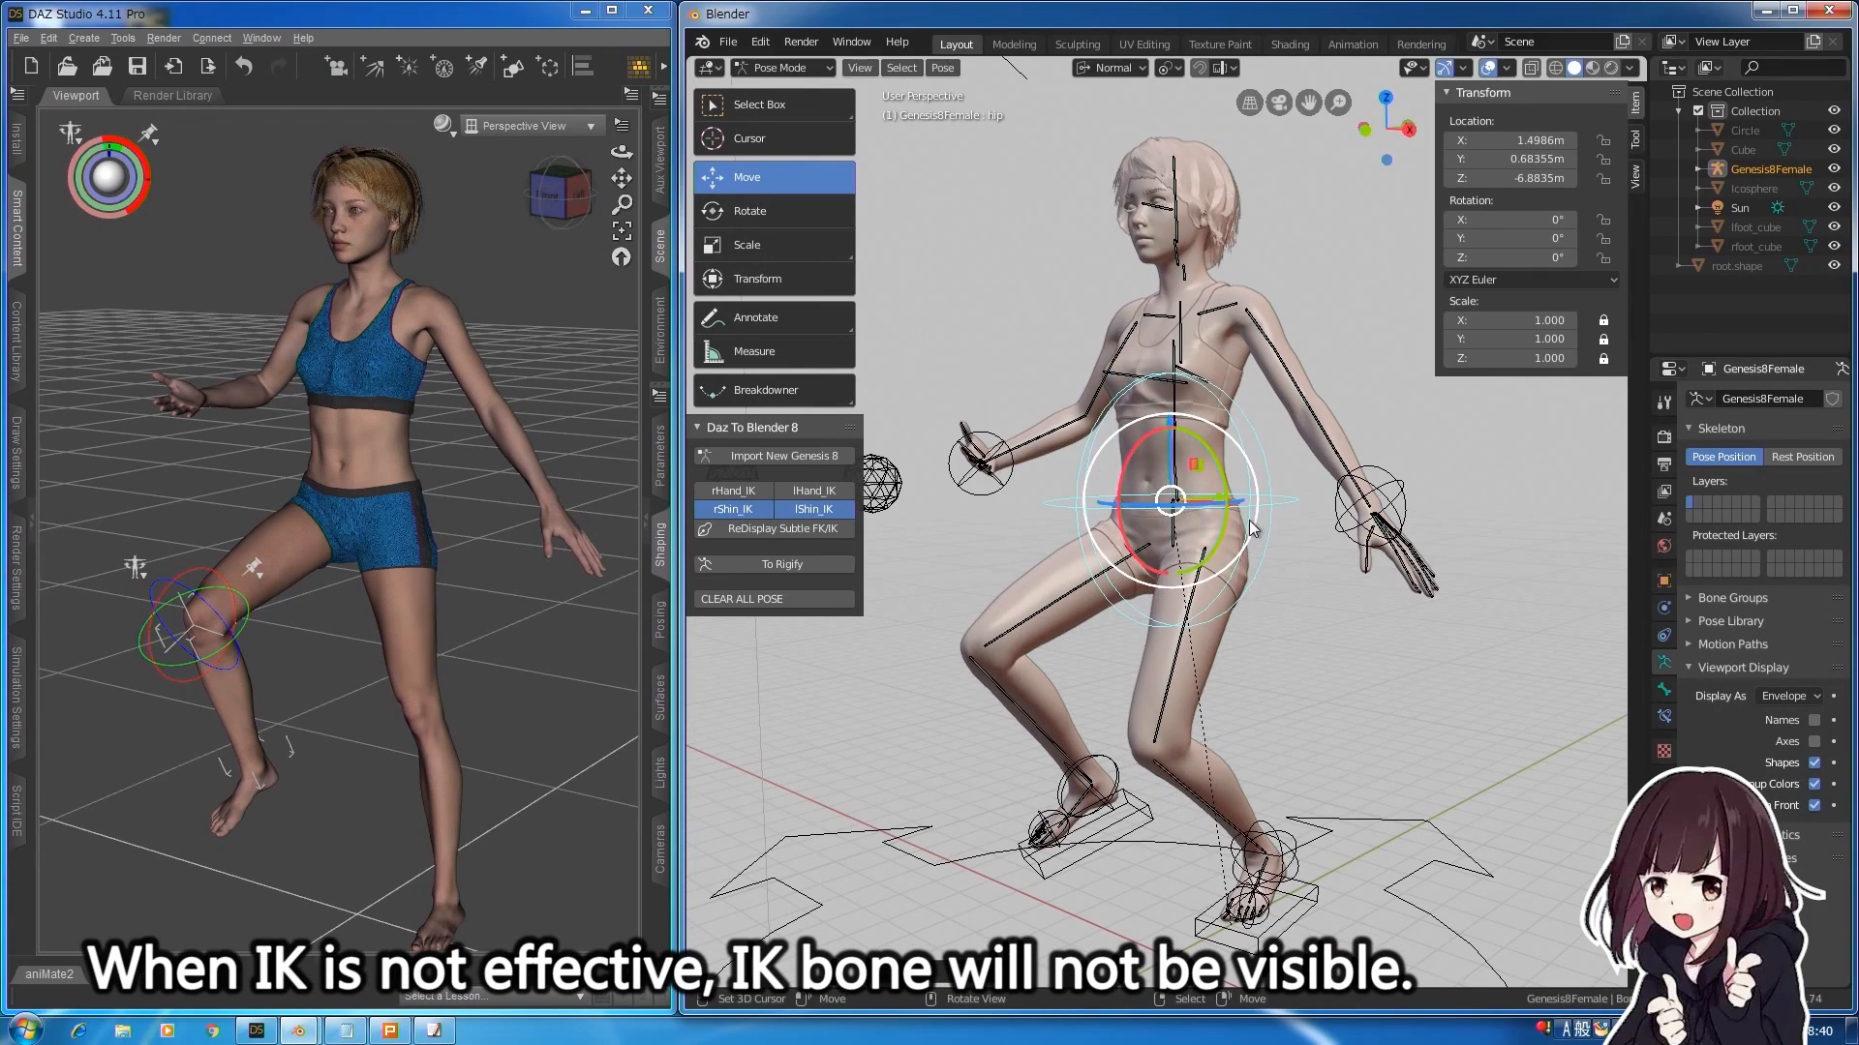
click(1235, 507)
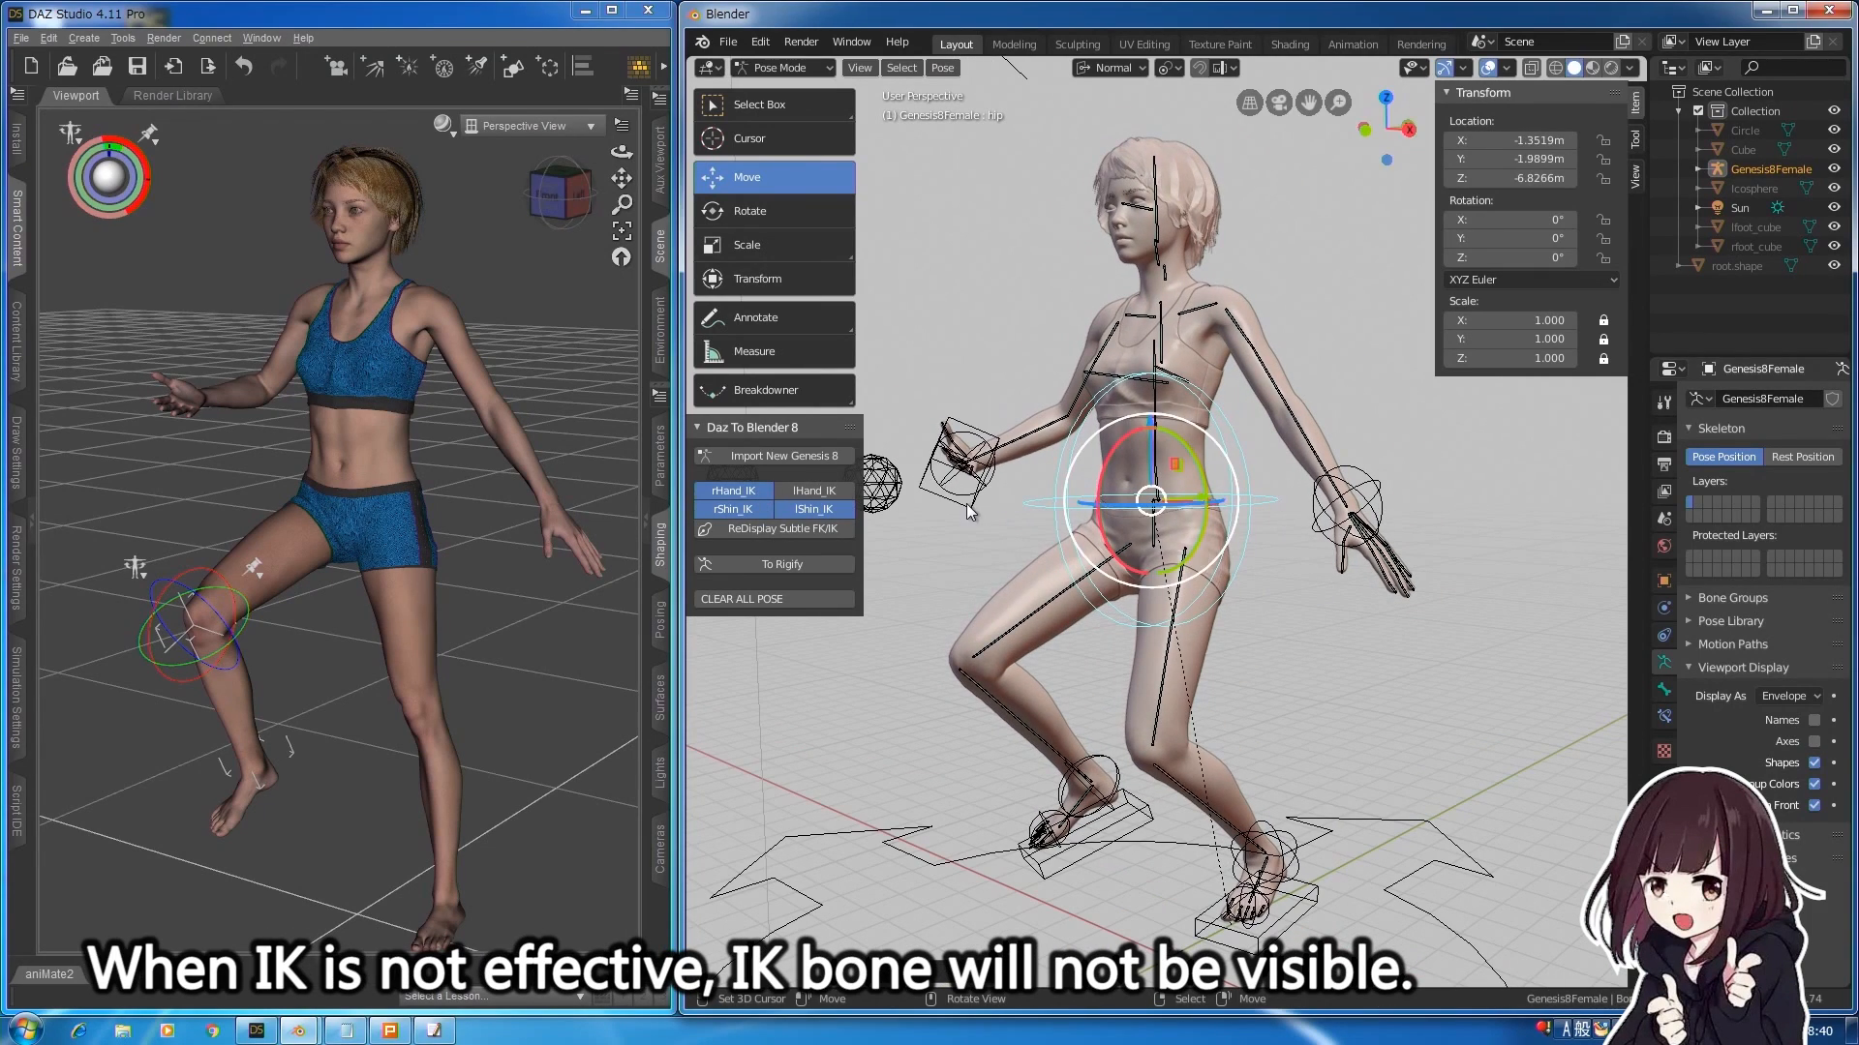
Move the right hand's IK bone upward to raise the hand to about chest height.
click(963, 474)
key(g)
click(957, 392)
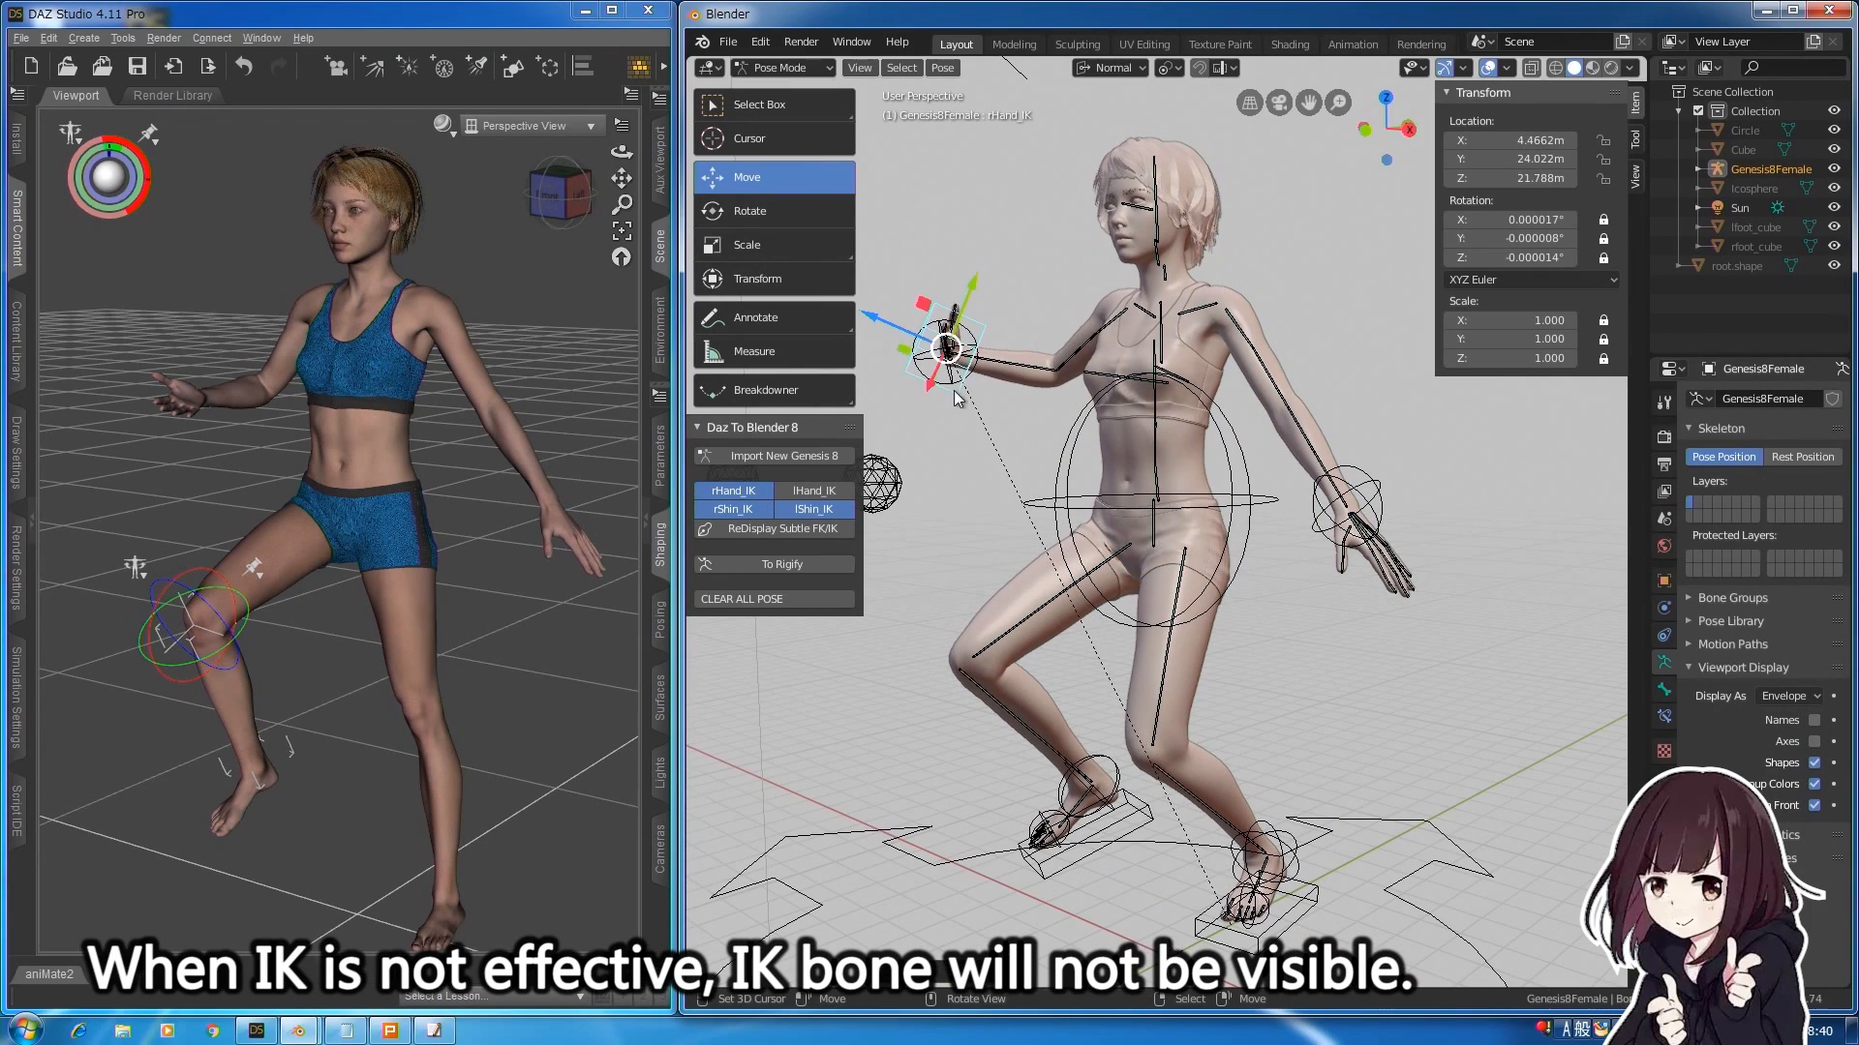
In DAZ Studio, pull the figure's right foot, right hand and left foot upward to pose the limbs.
click(664, 67)
click(171, 99)
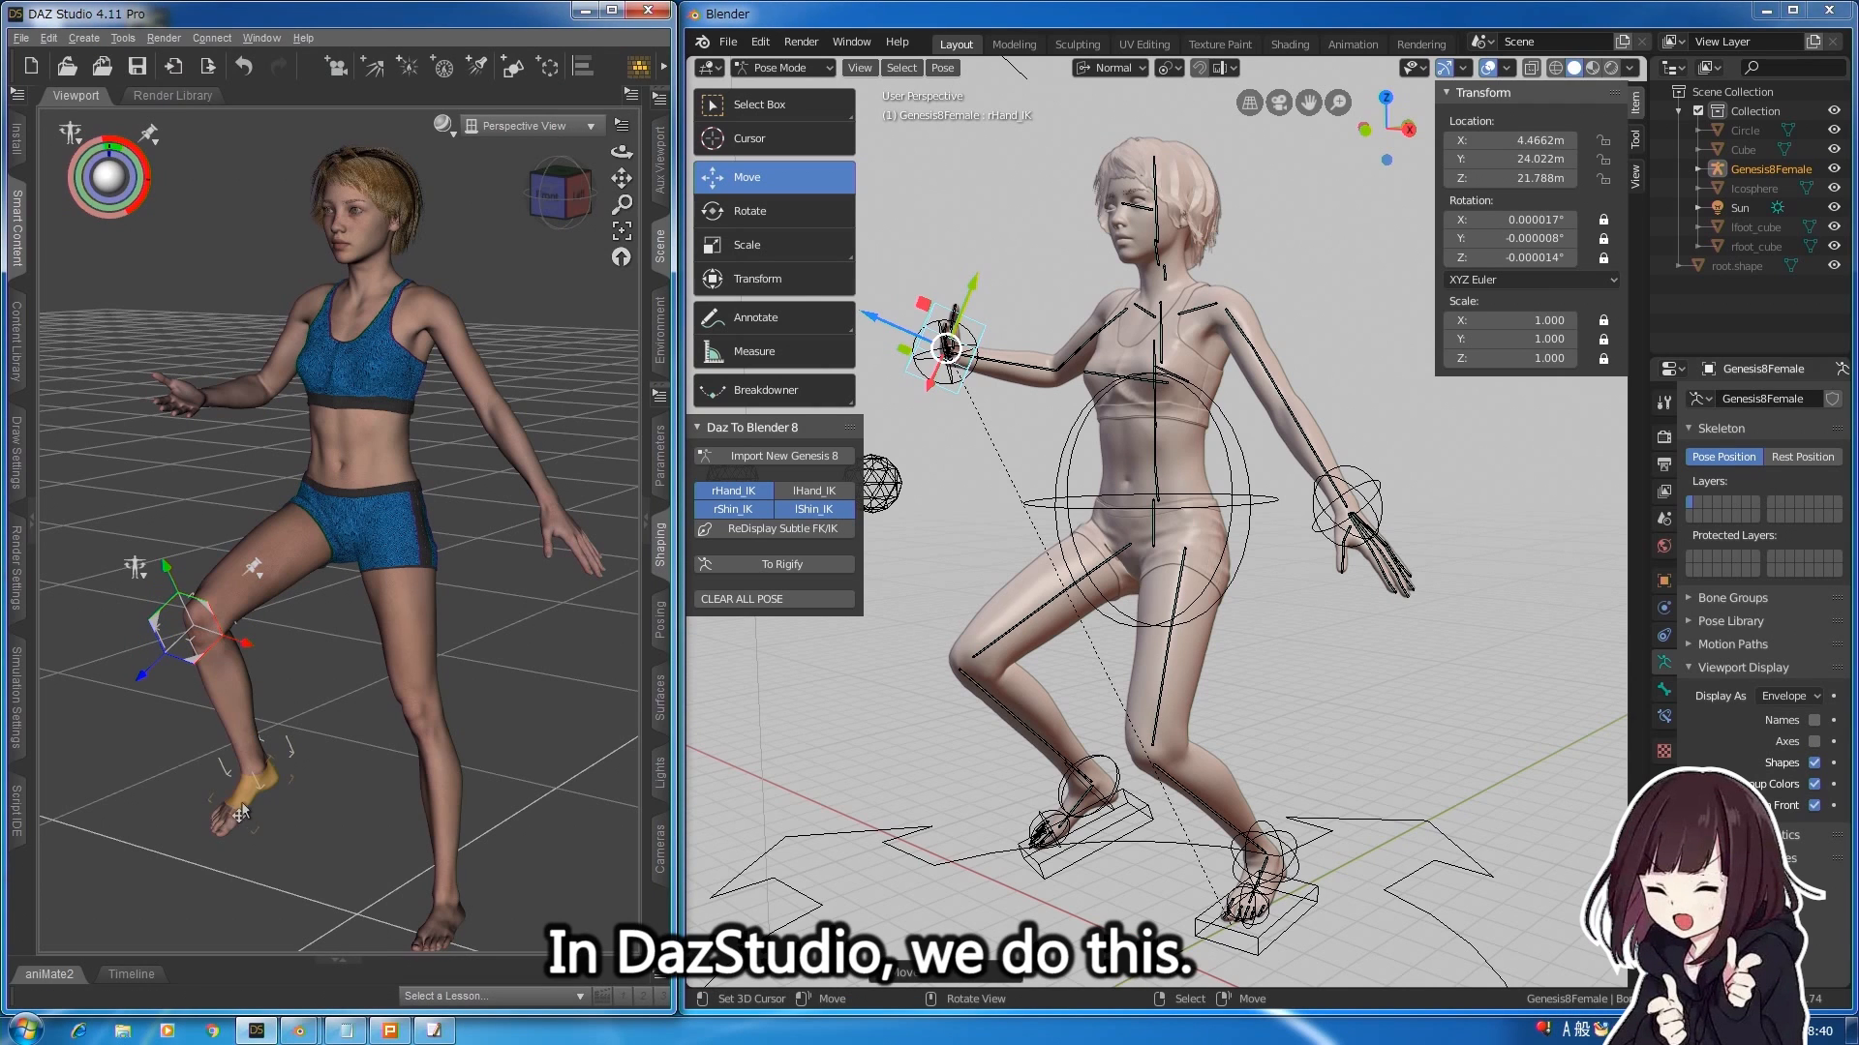
drag(241, 813, 262, 774)
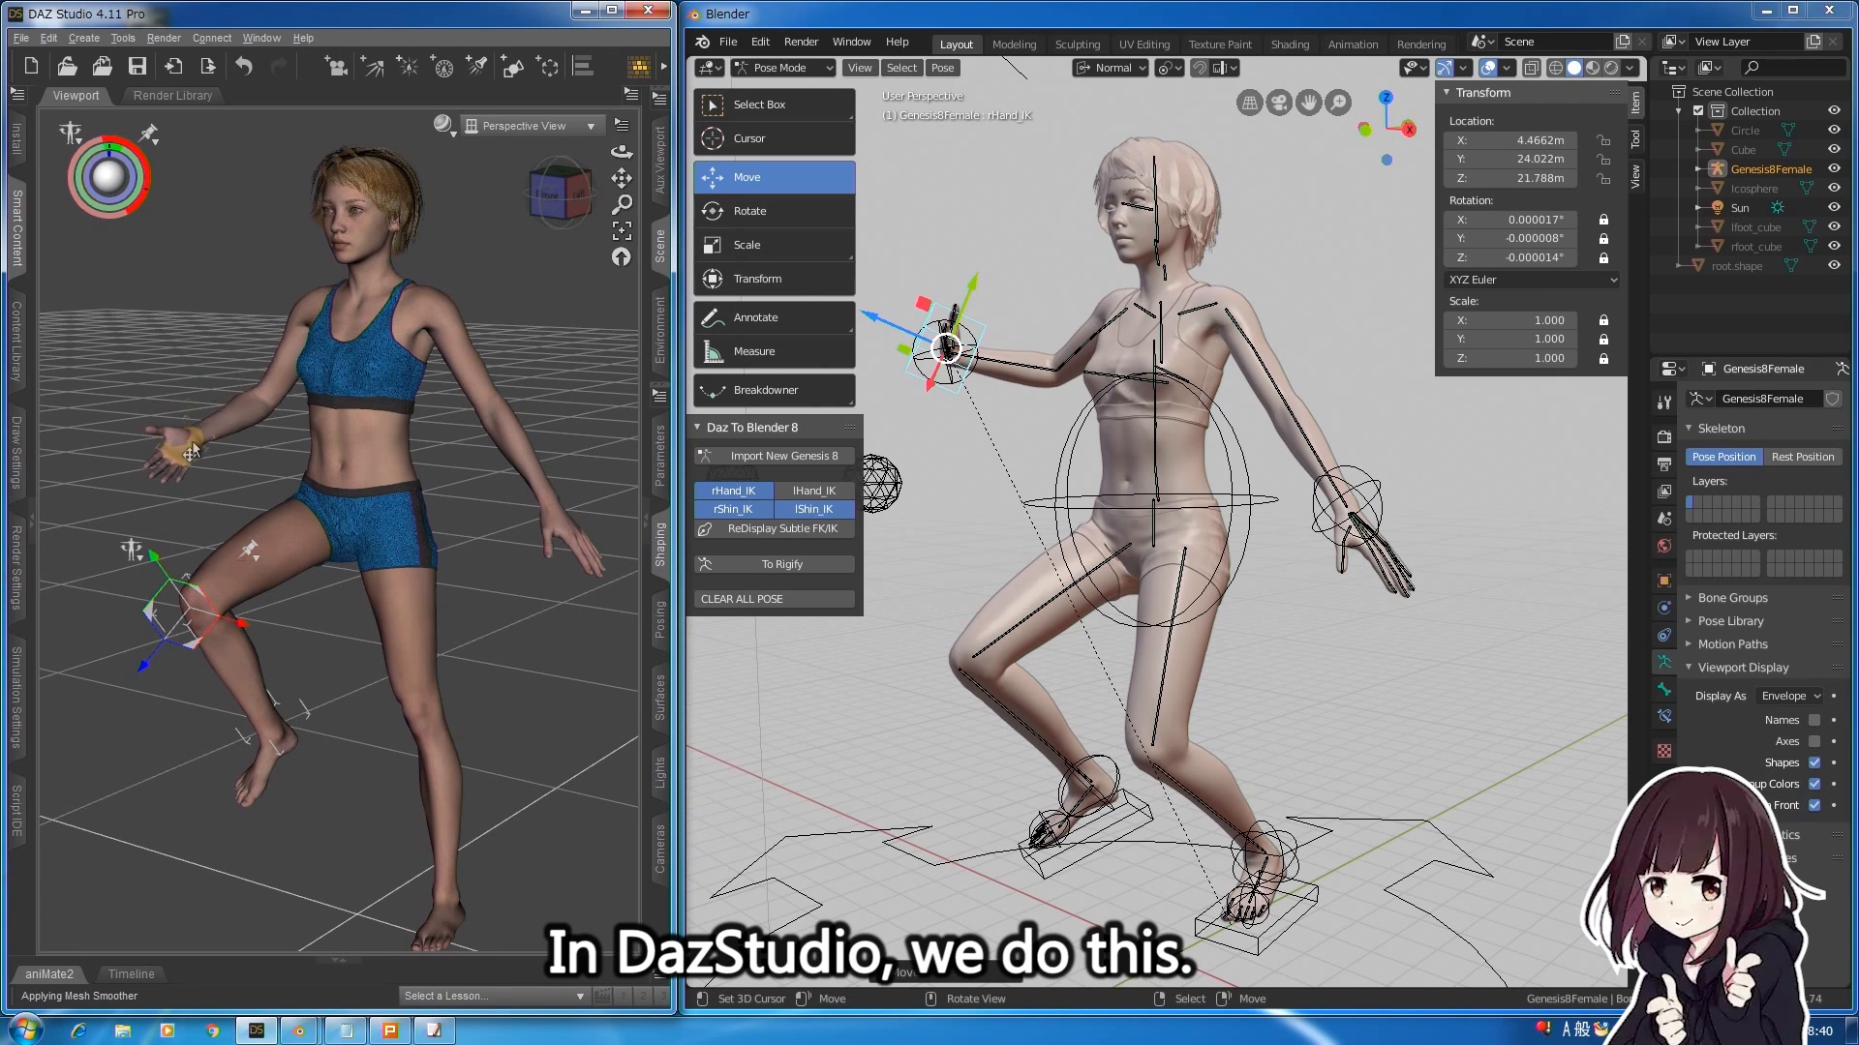
drag(191, 450, 177, 410)
drag(441, 920, 436, 871)
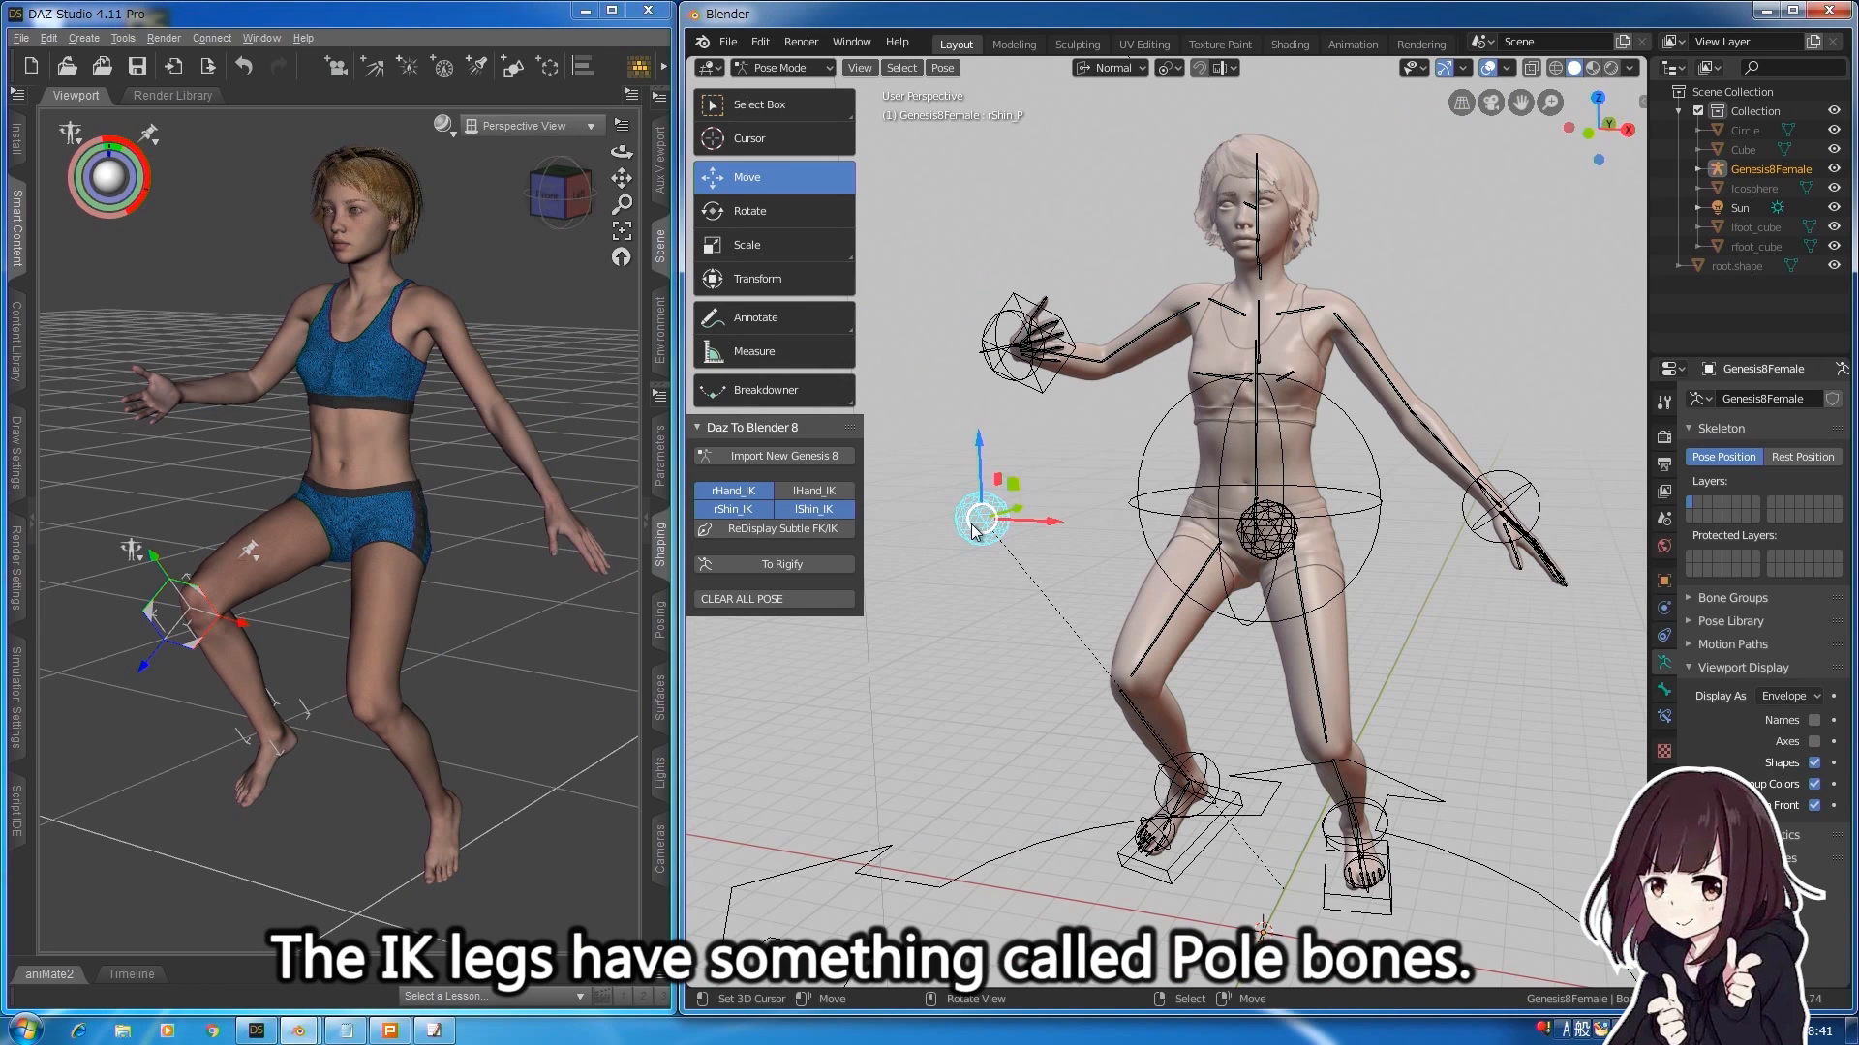
In Blender, move the right and left shin pole bones sideways to change the directions of the knees.
drag(977, 528, 1023, 545)
drag(1255, 542, 1211, 551)
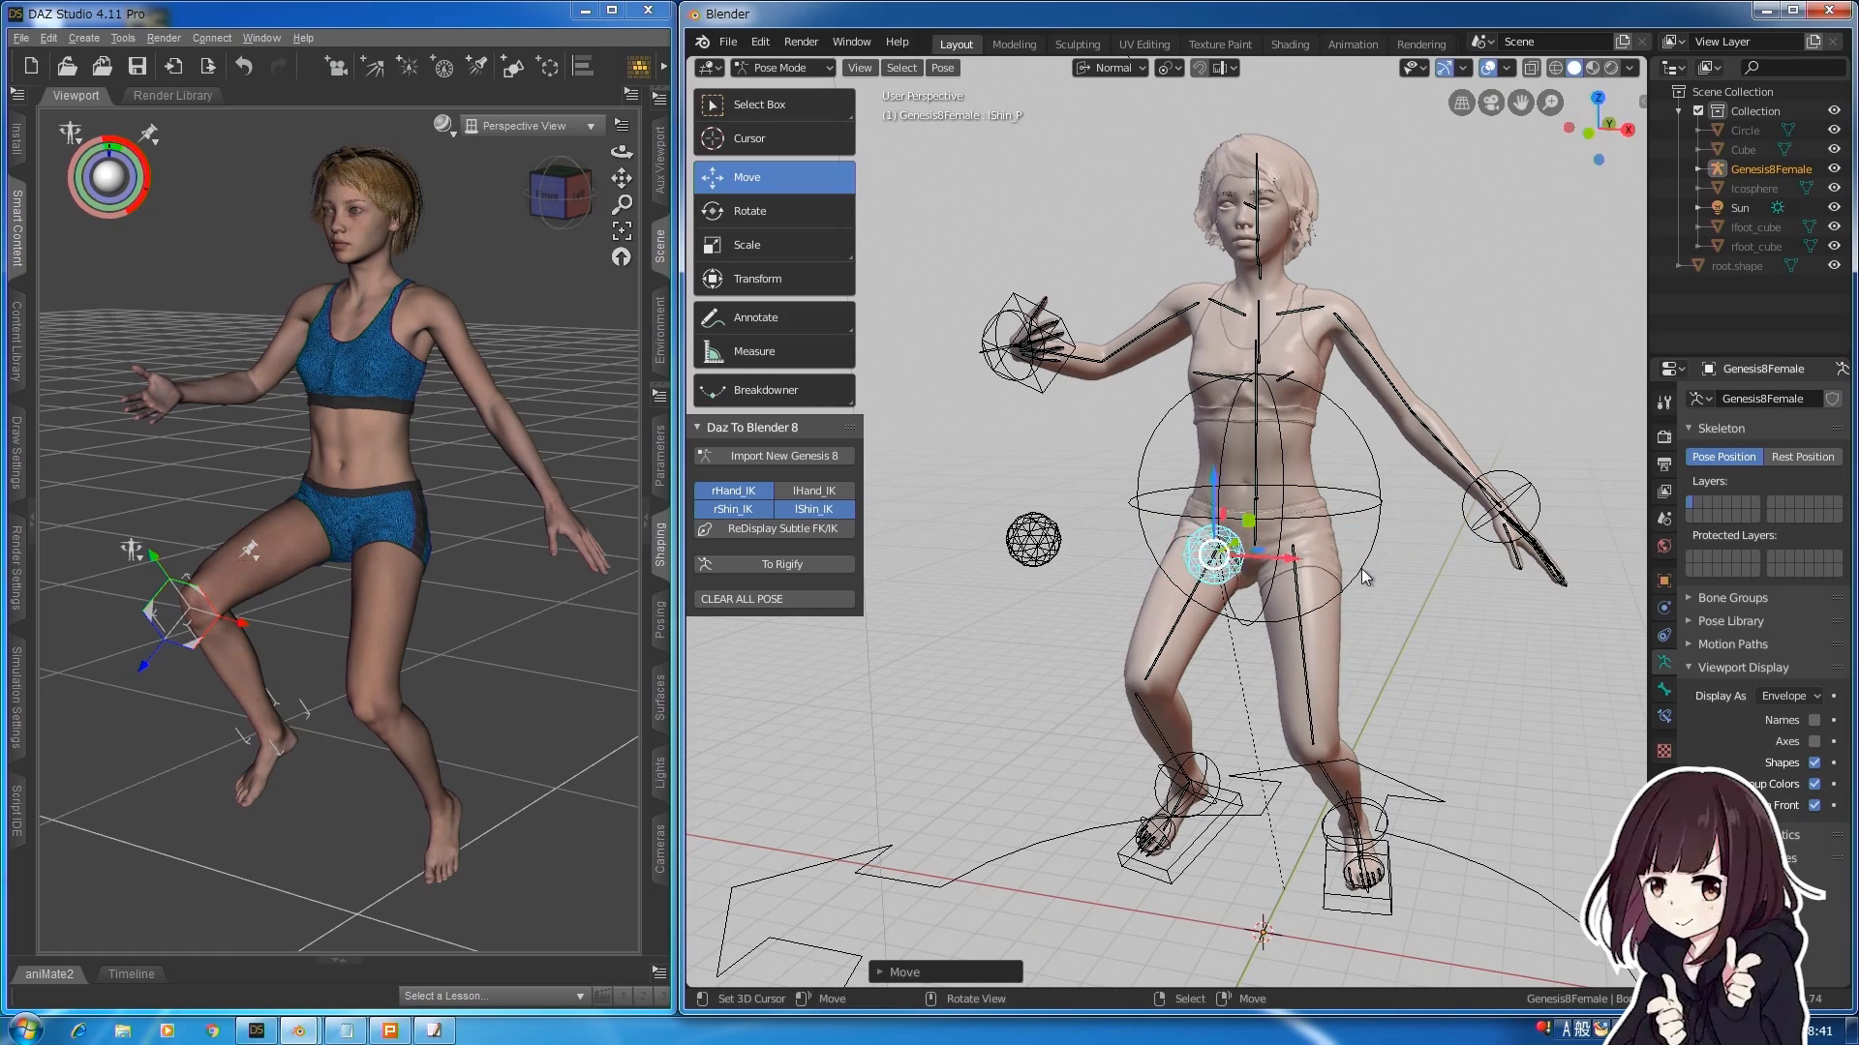
middle_drag(1210, 552, 1320, 578)
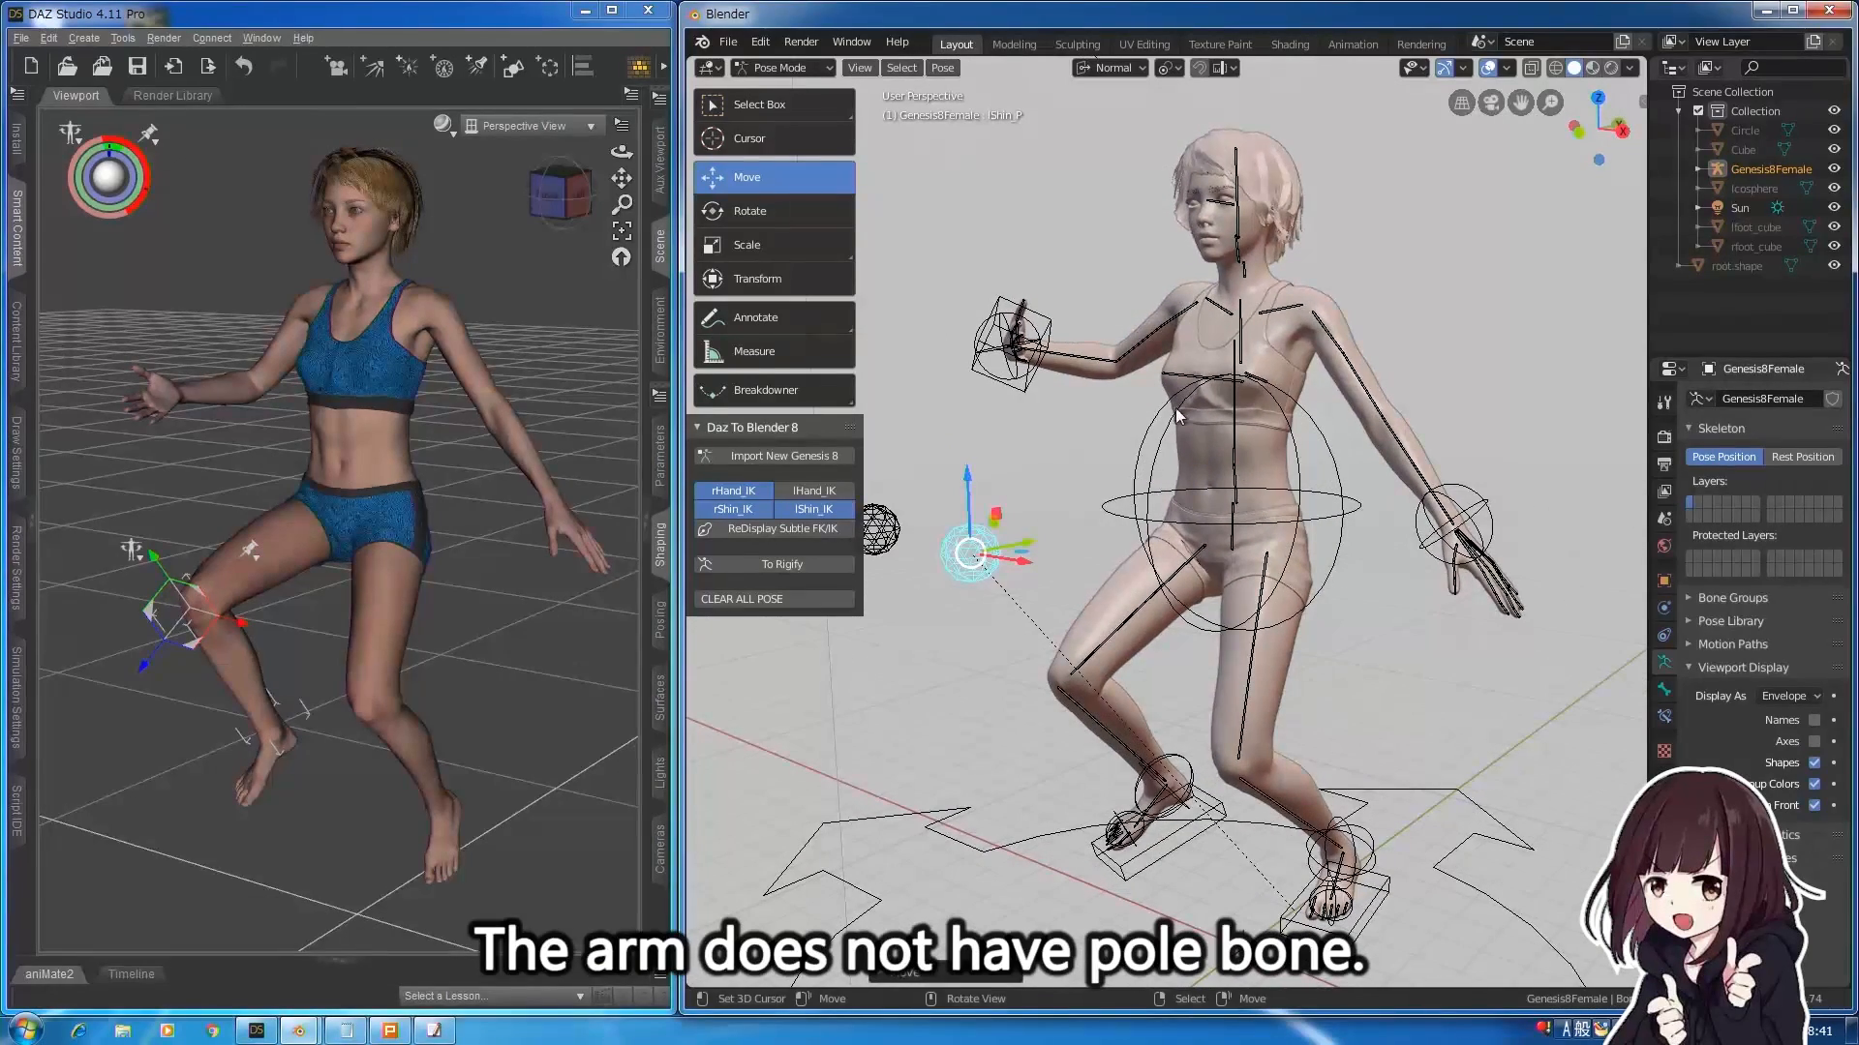
Rotate the right upper-arm twist bone to -14° on Y to change the direction of the elbow.
click(1136, 352)
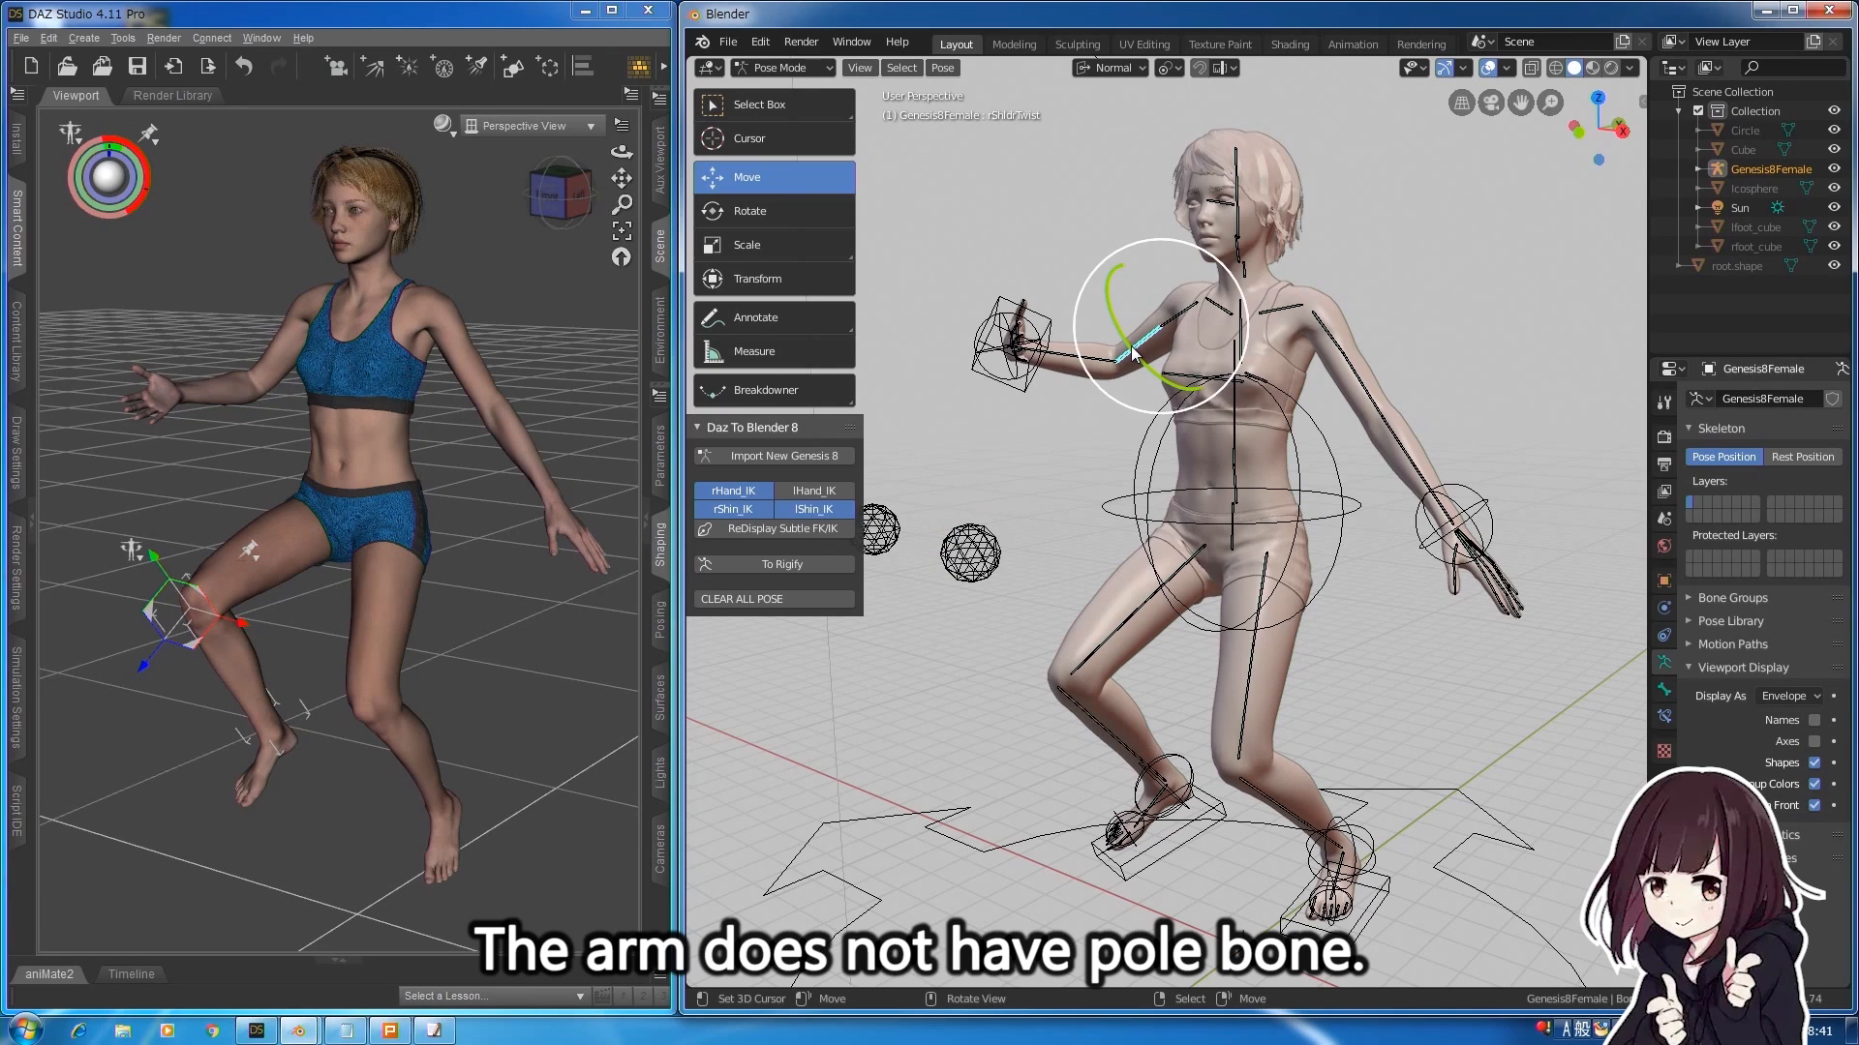
click(1642, 103)
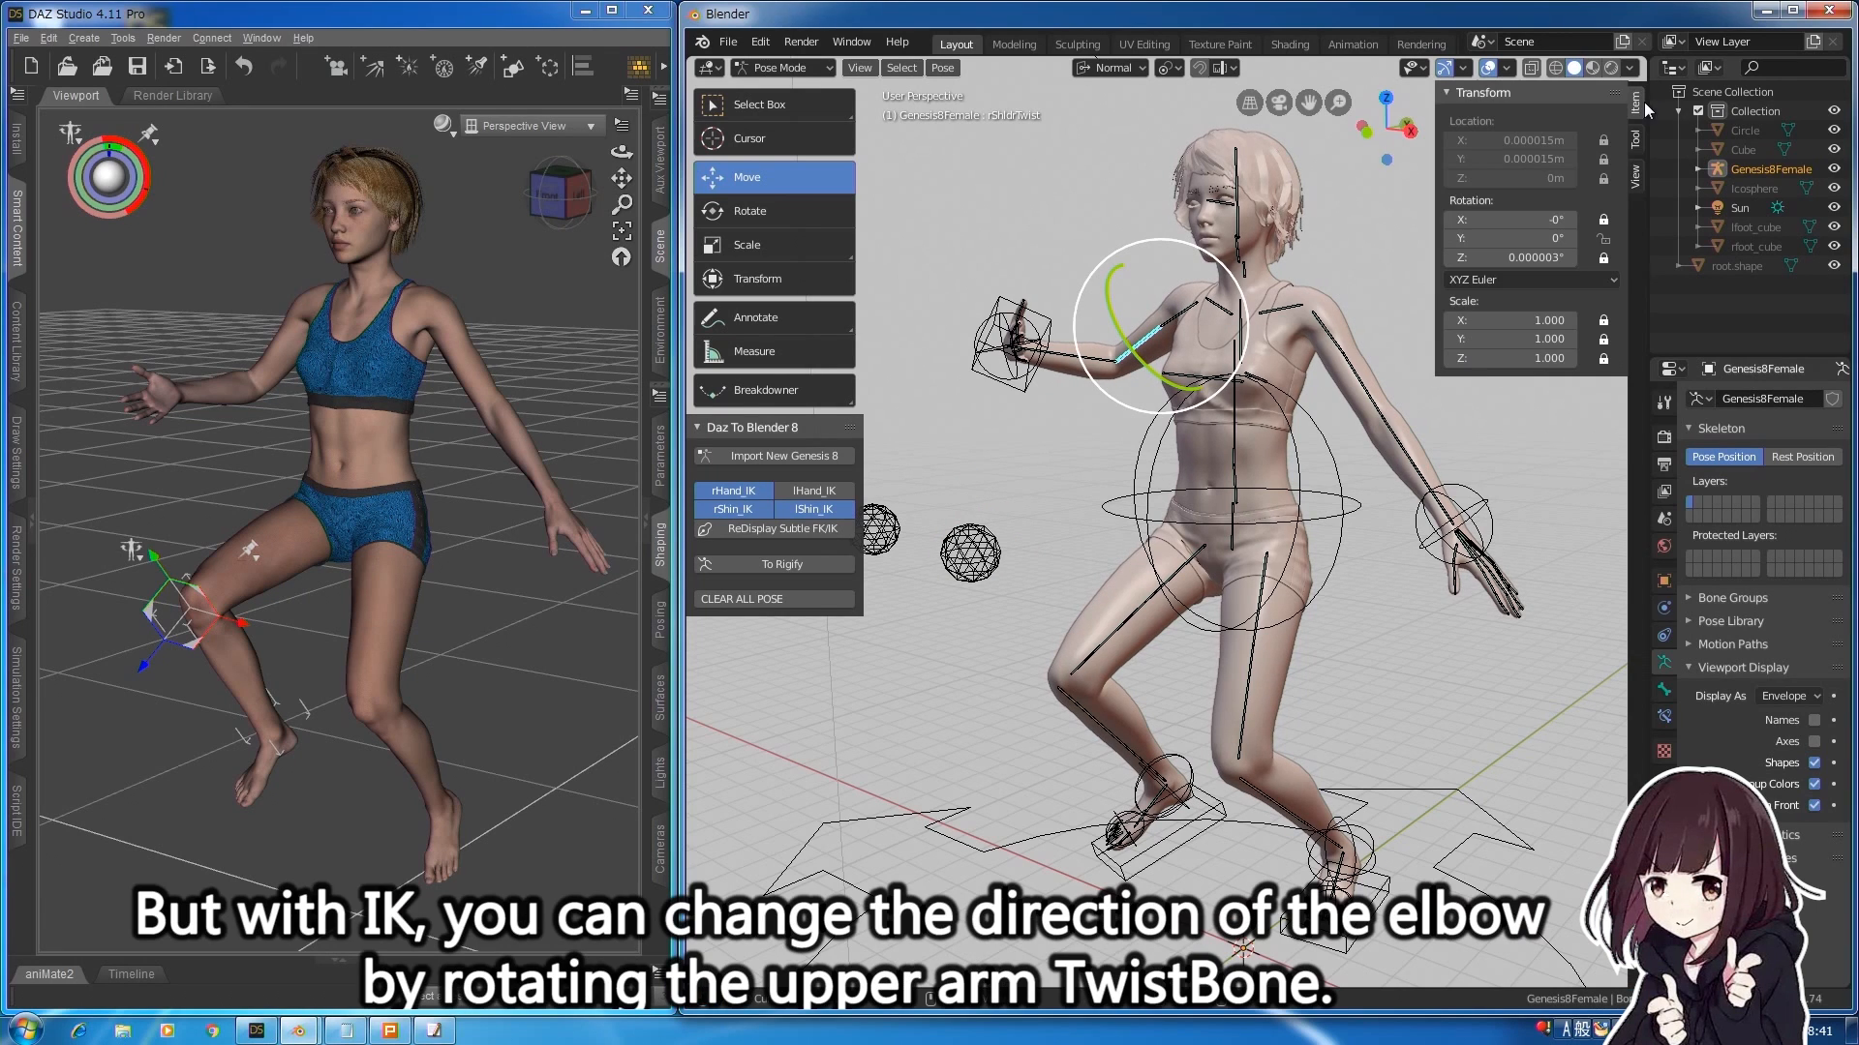
mouse_move(1510, 238)
mouse_down()
mouse_move(1595, 238)
mouse_move(1539, 238)
mouse_up()
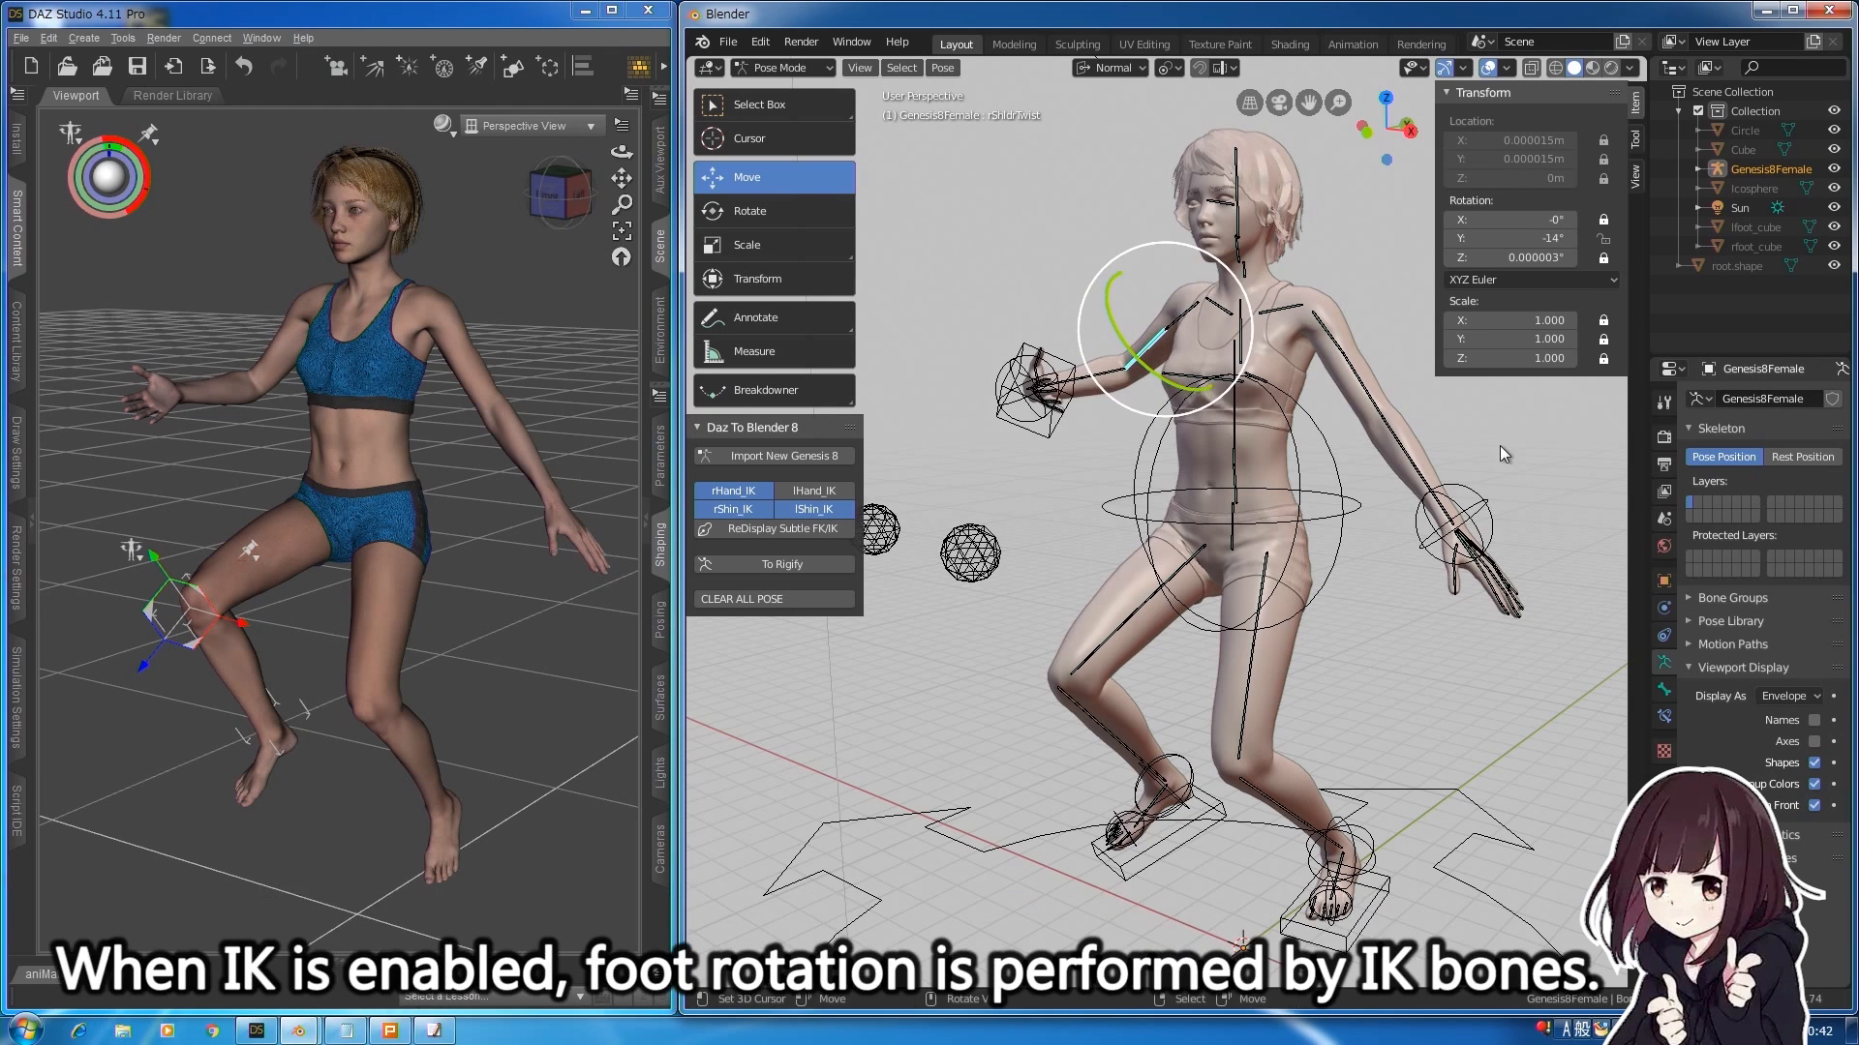
Rotate the right foot with the right shin's IK bone to about 39.5° on X.
scroll(1384, 600, up, 3)
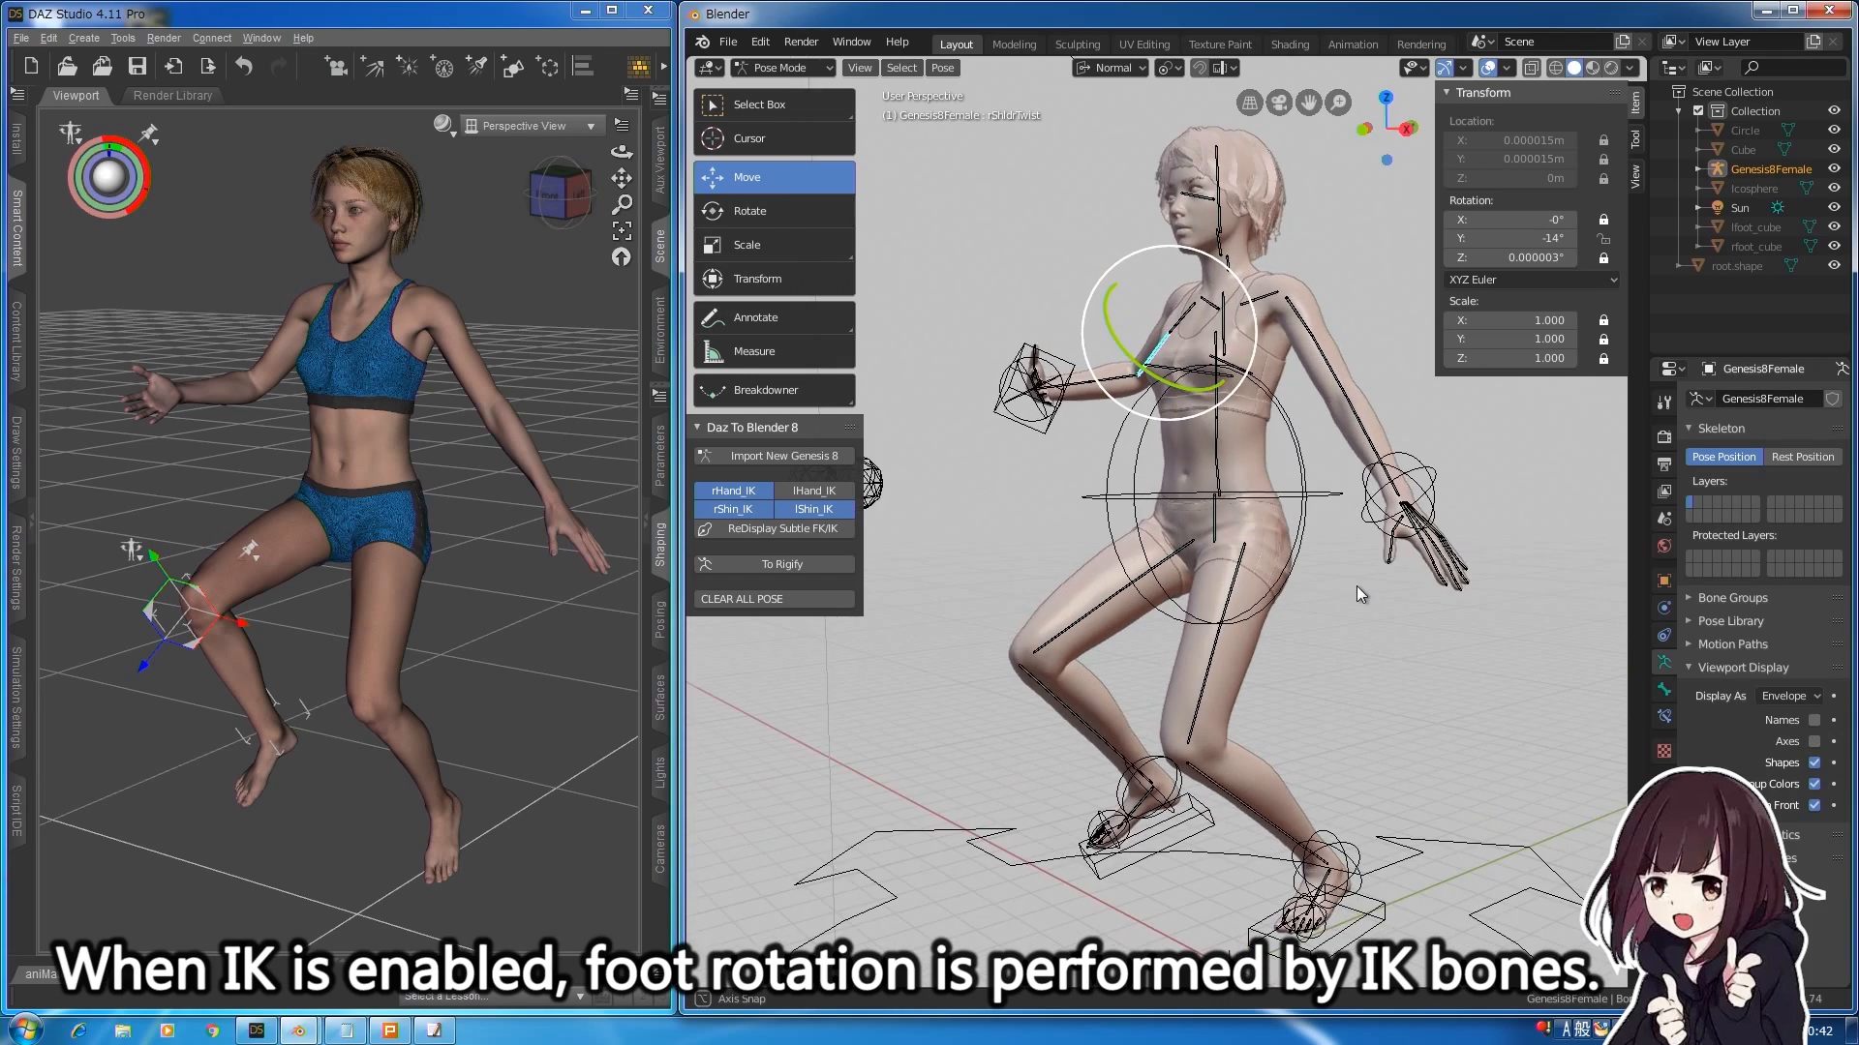
shift+middle_drag(1356, 585, 1421, 475)
scroll(1315, 666, up, 3)
scroll(1314, 666, up, 2)
scroll(1303, 637, up, 2)
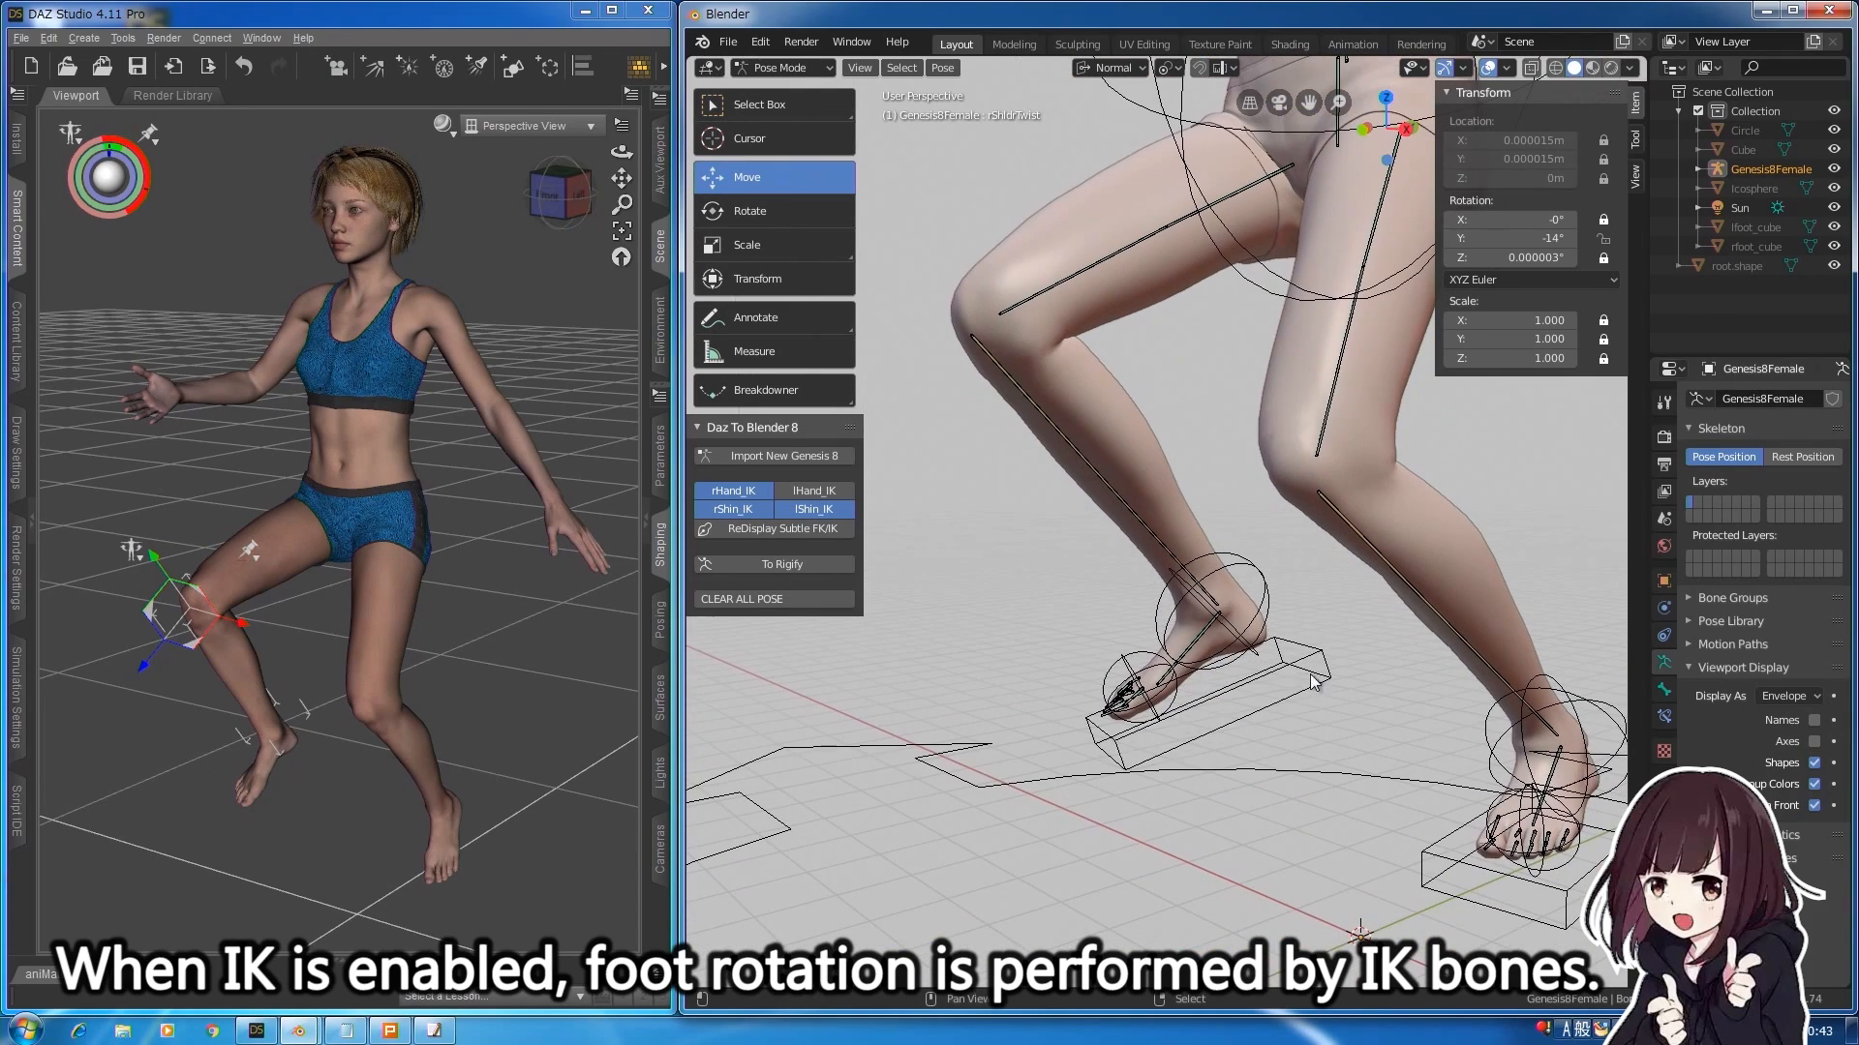
click(1300, 670)
drag(1155, 610, 1205, 634)
middle_drag(1205, 634, 1278, 644)
drag(1277, 644, 1121, 622)
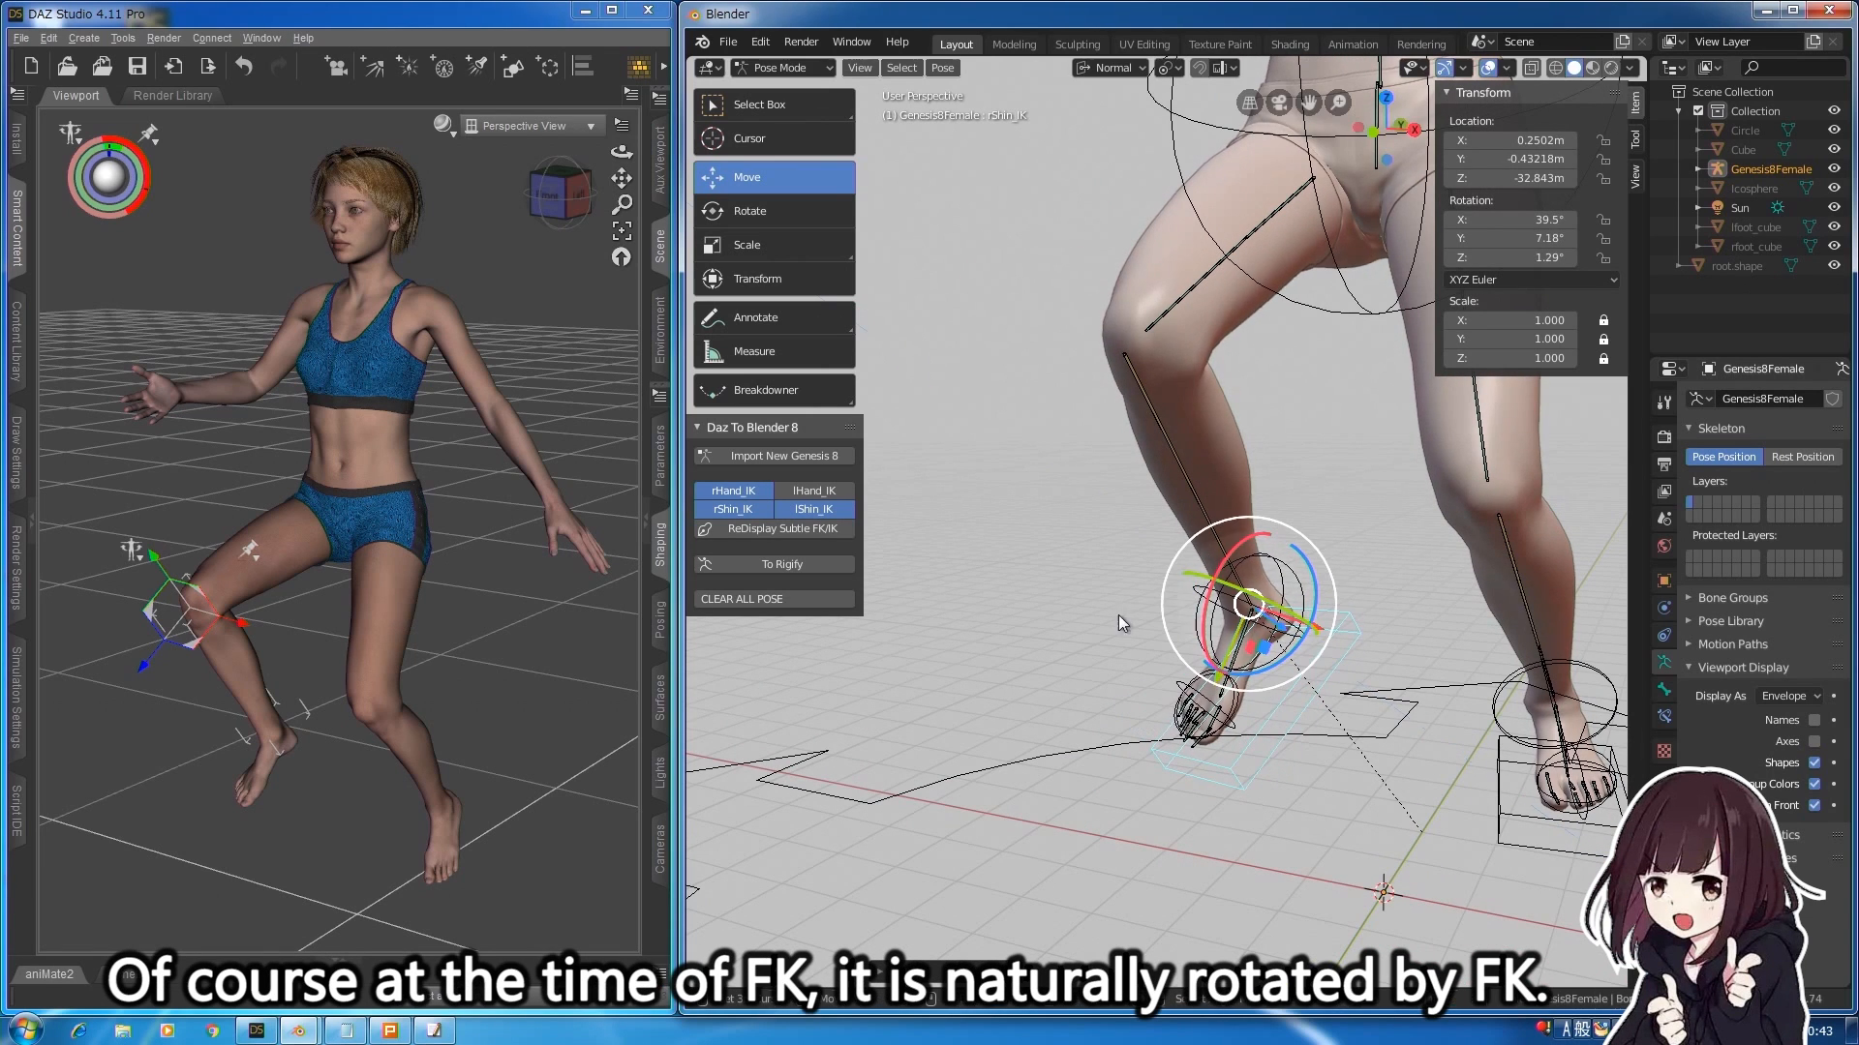
Disable IK for the right shin and rotate the right foot's FK bones, with the metatarsals at about 9.8° on X.
click(760, 510)
mouse_move(1146, 608)
mouse_down()
mouse_move(1167, 629)
mouse_move(1137, 539)
mouse_move(1170, 634)
mouse_up()
click(1212, 659)
middle_drag(1266, 666, 1315, 662)
scroll(1314, 669, down, 3)
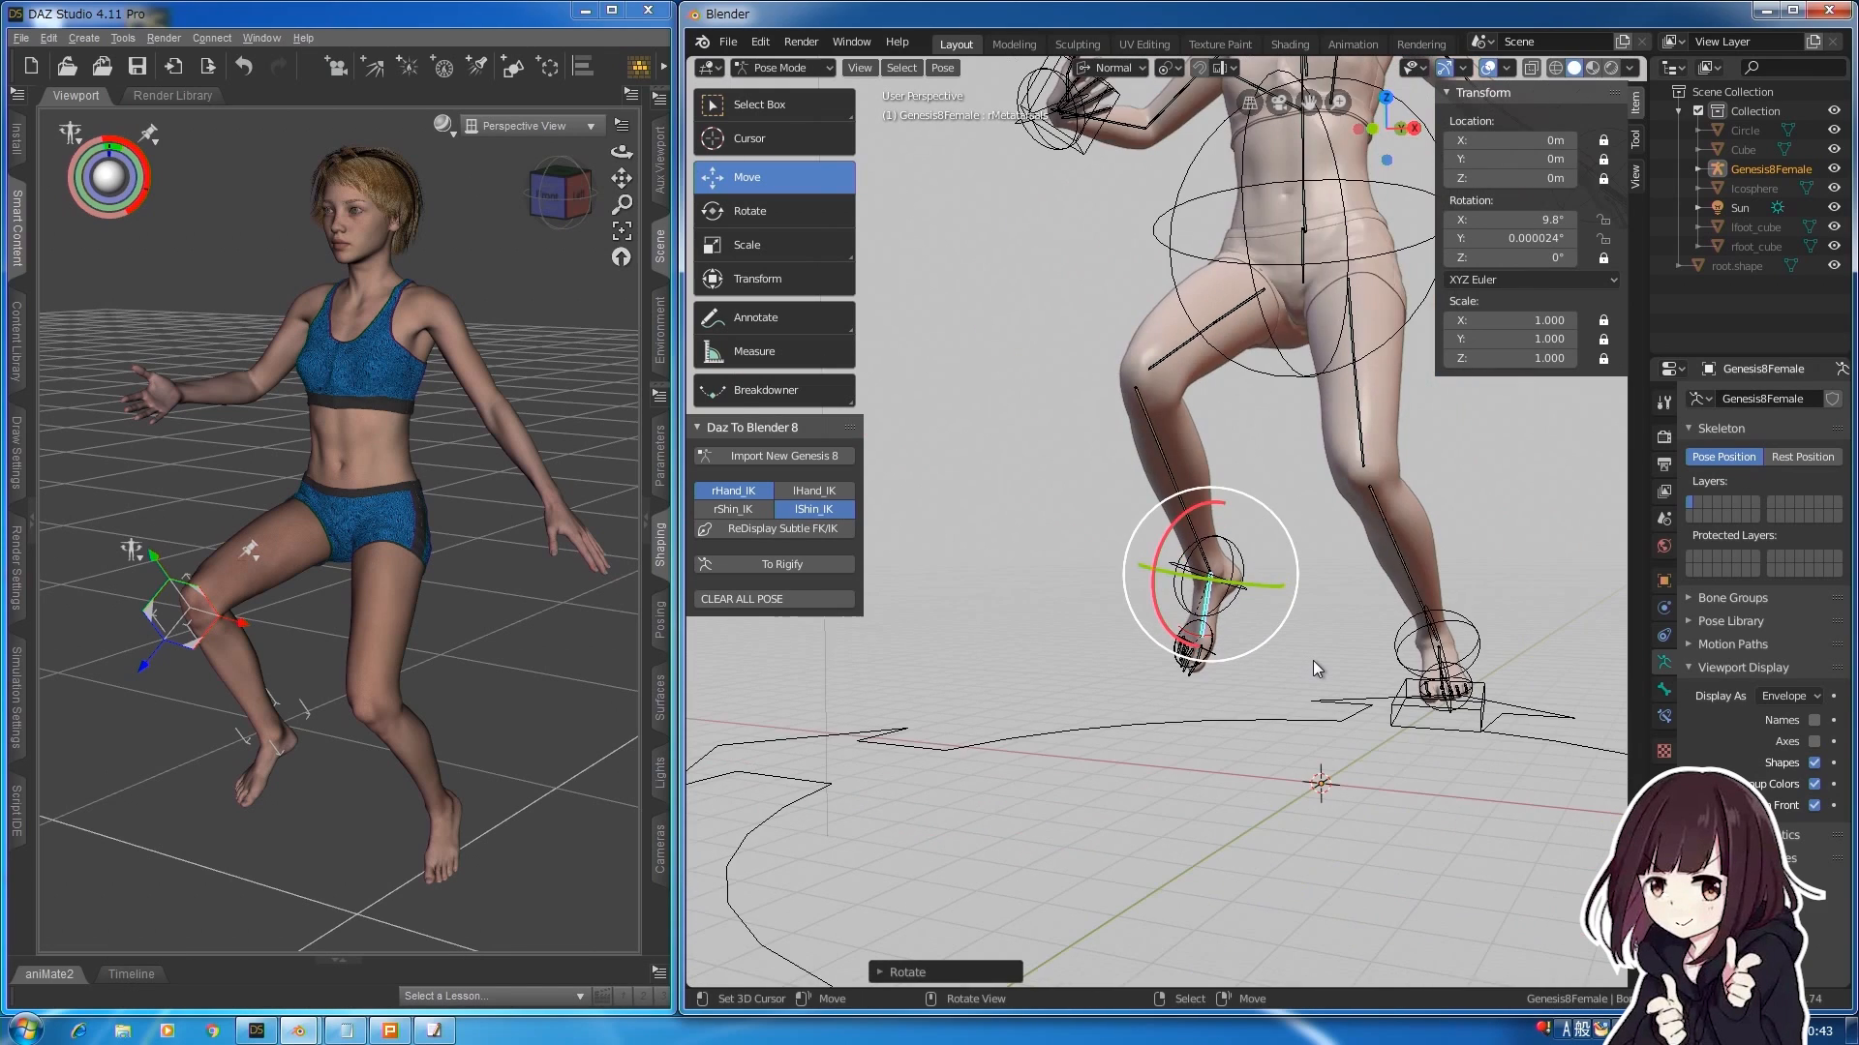
Rotate the right hand's FK bone to turn the hand, to about 2.5° on X, 9.3° on Y and 80° on Z.
shift+middle_drag(1154, 296, 1215, 611)
scroll(1226, 536, up, 1)
scroll(1225, 536, up, 2)
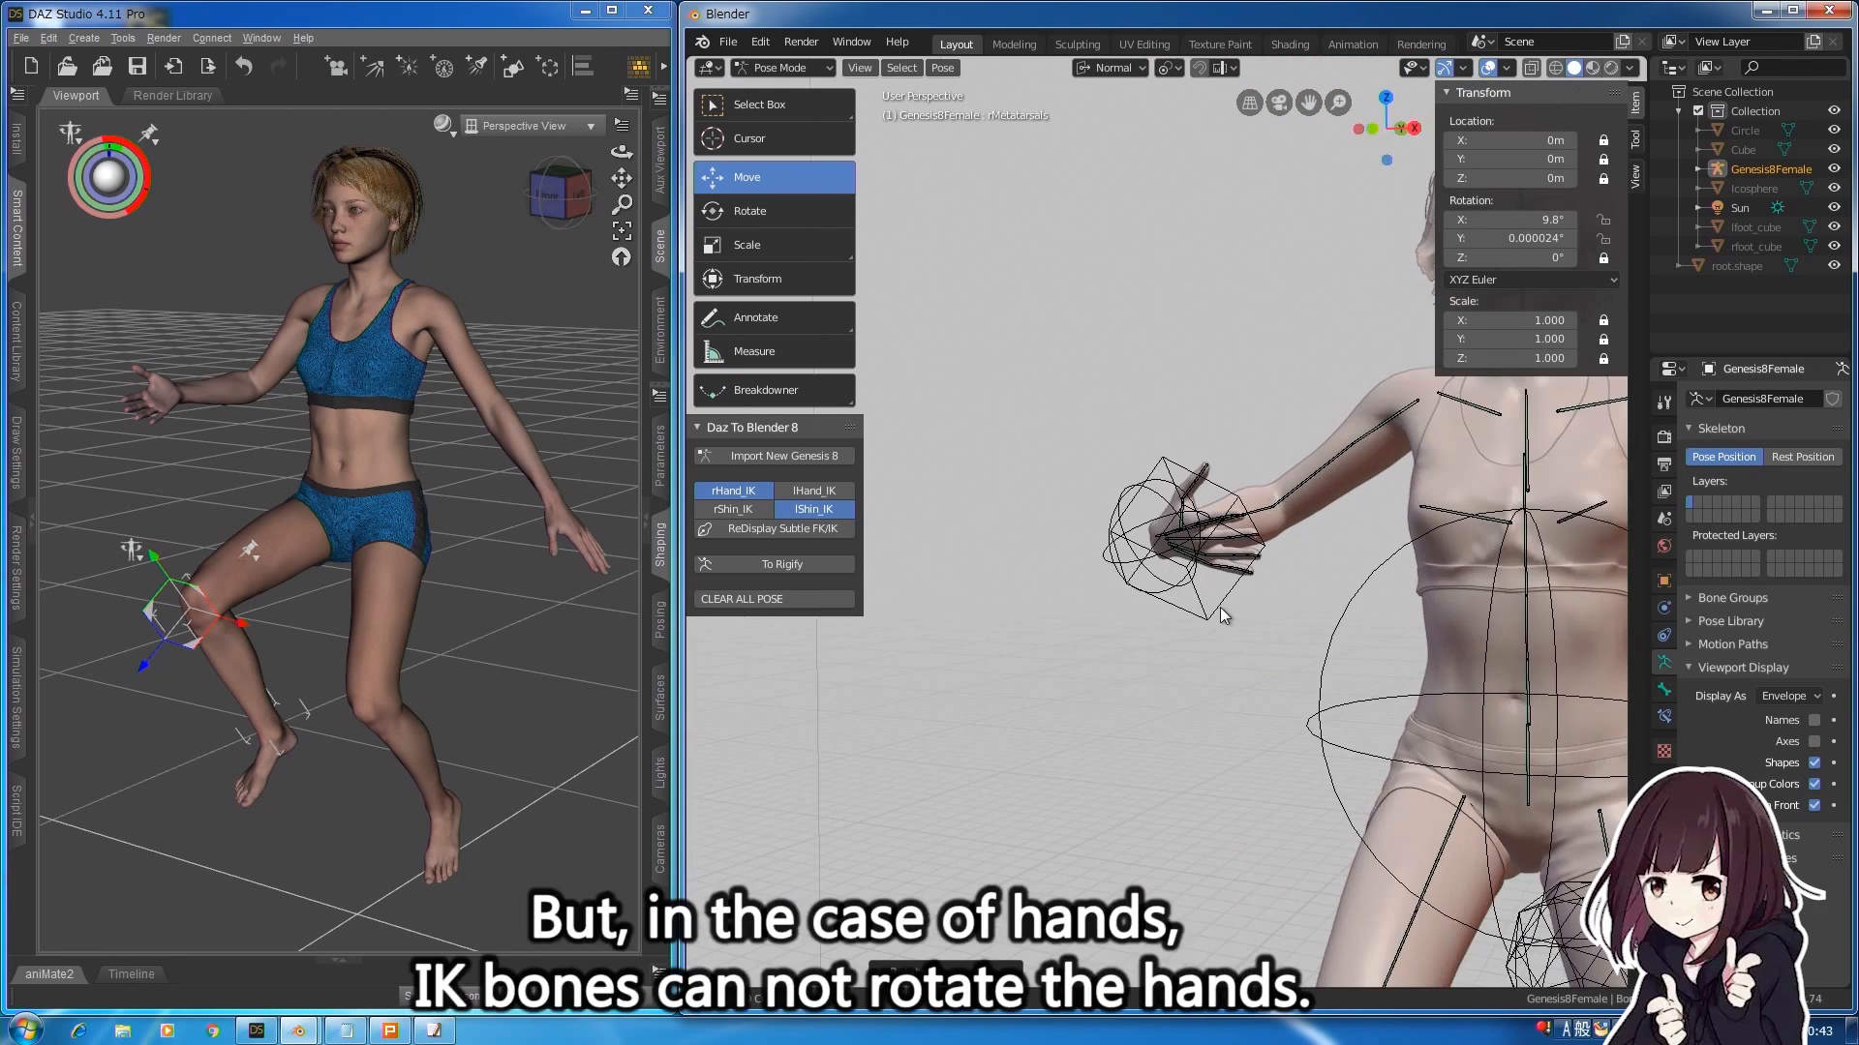
click(1215, 612)
click(1183, 592)
key(r)
key(r)
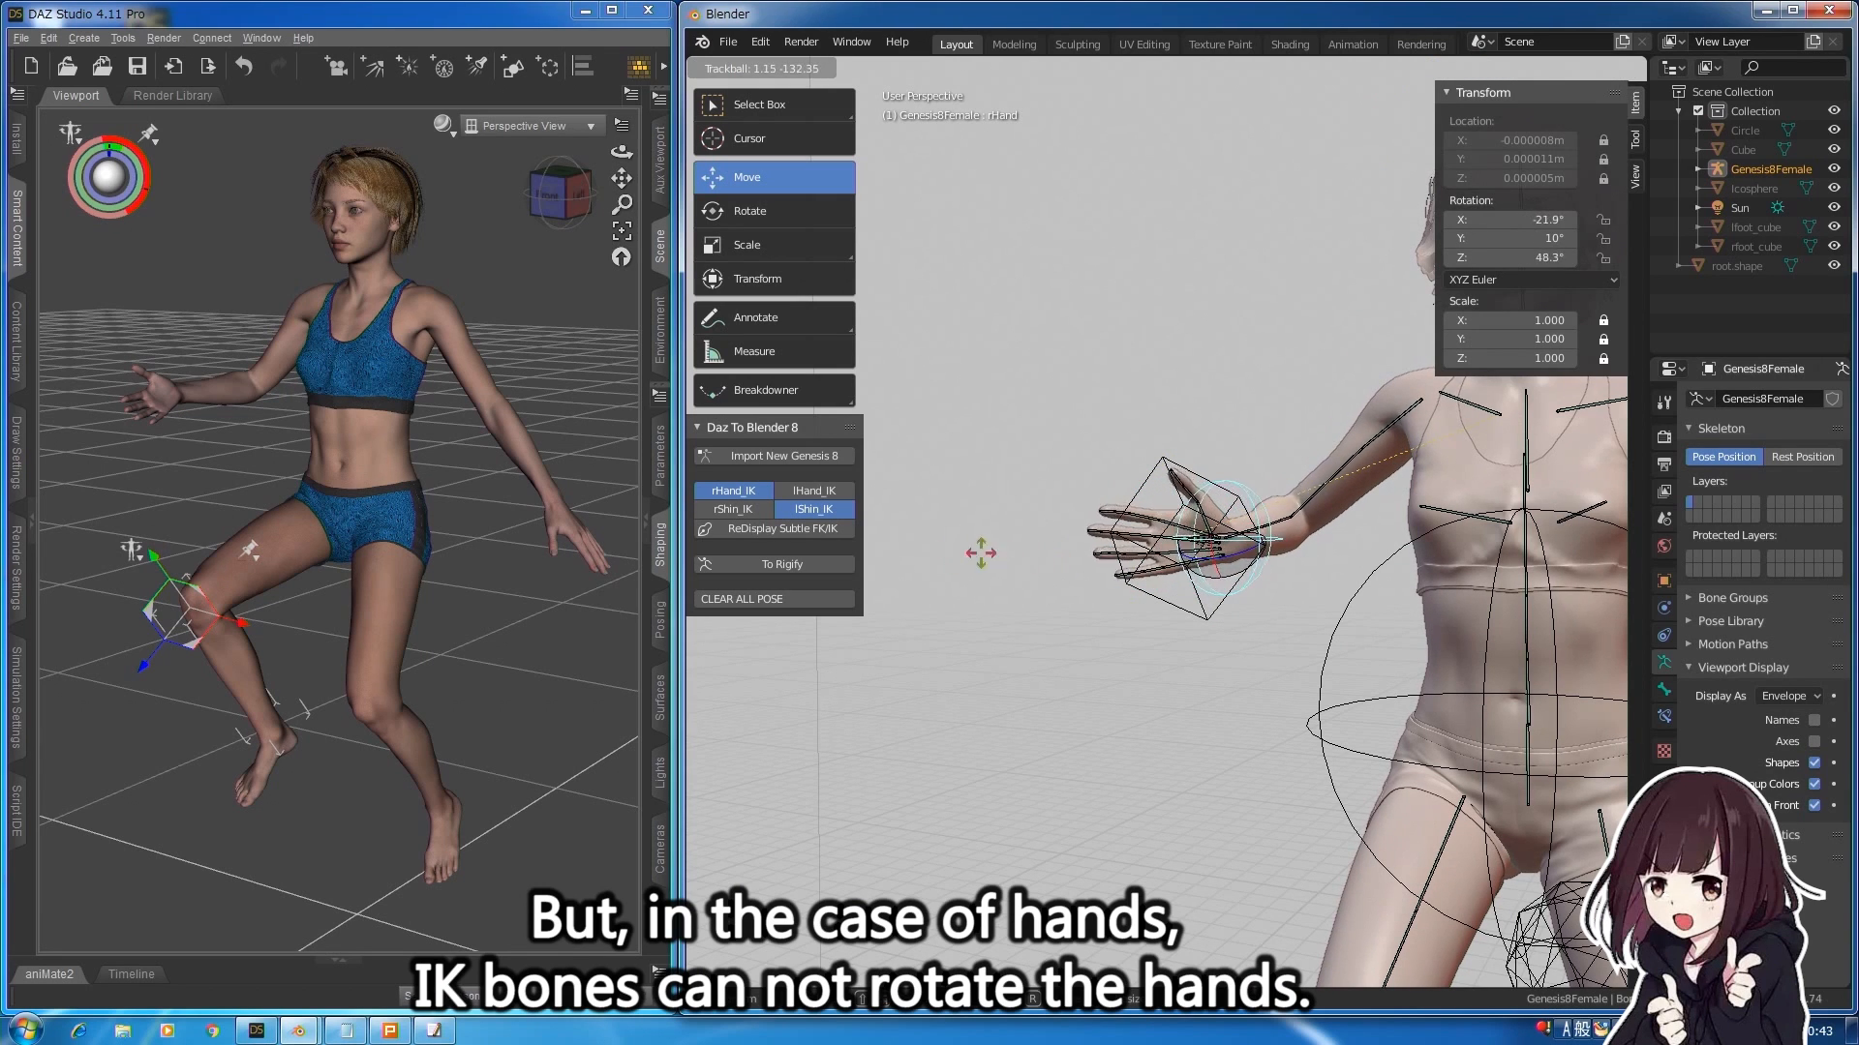
click(892, 547)
key(r)
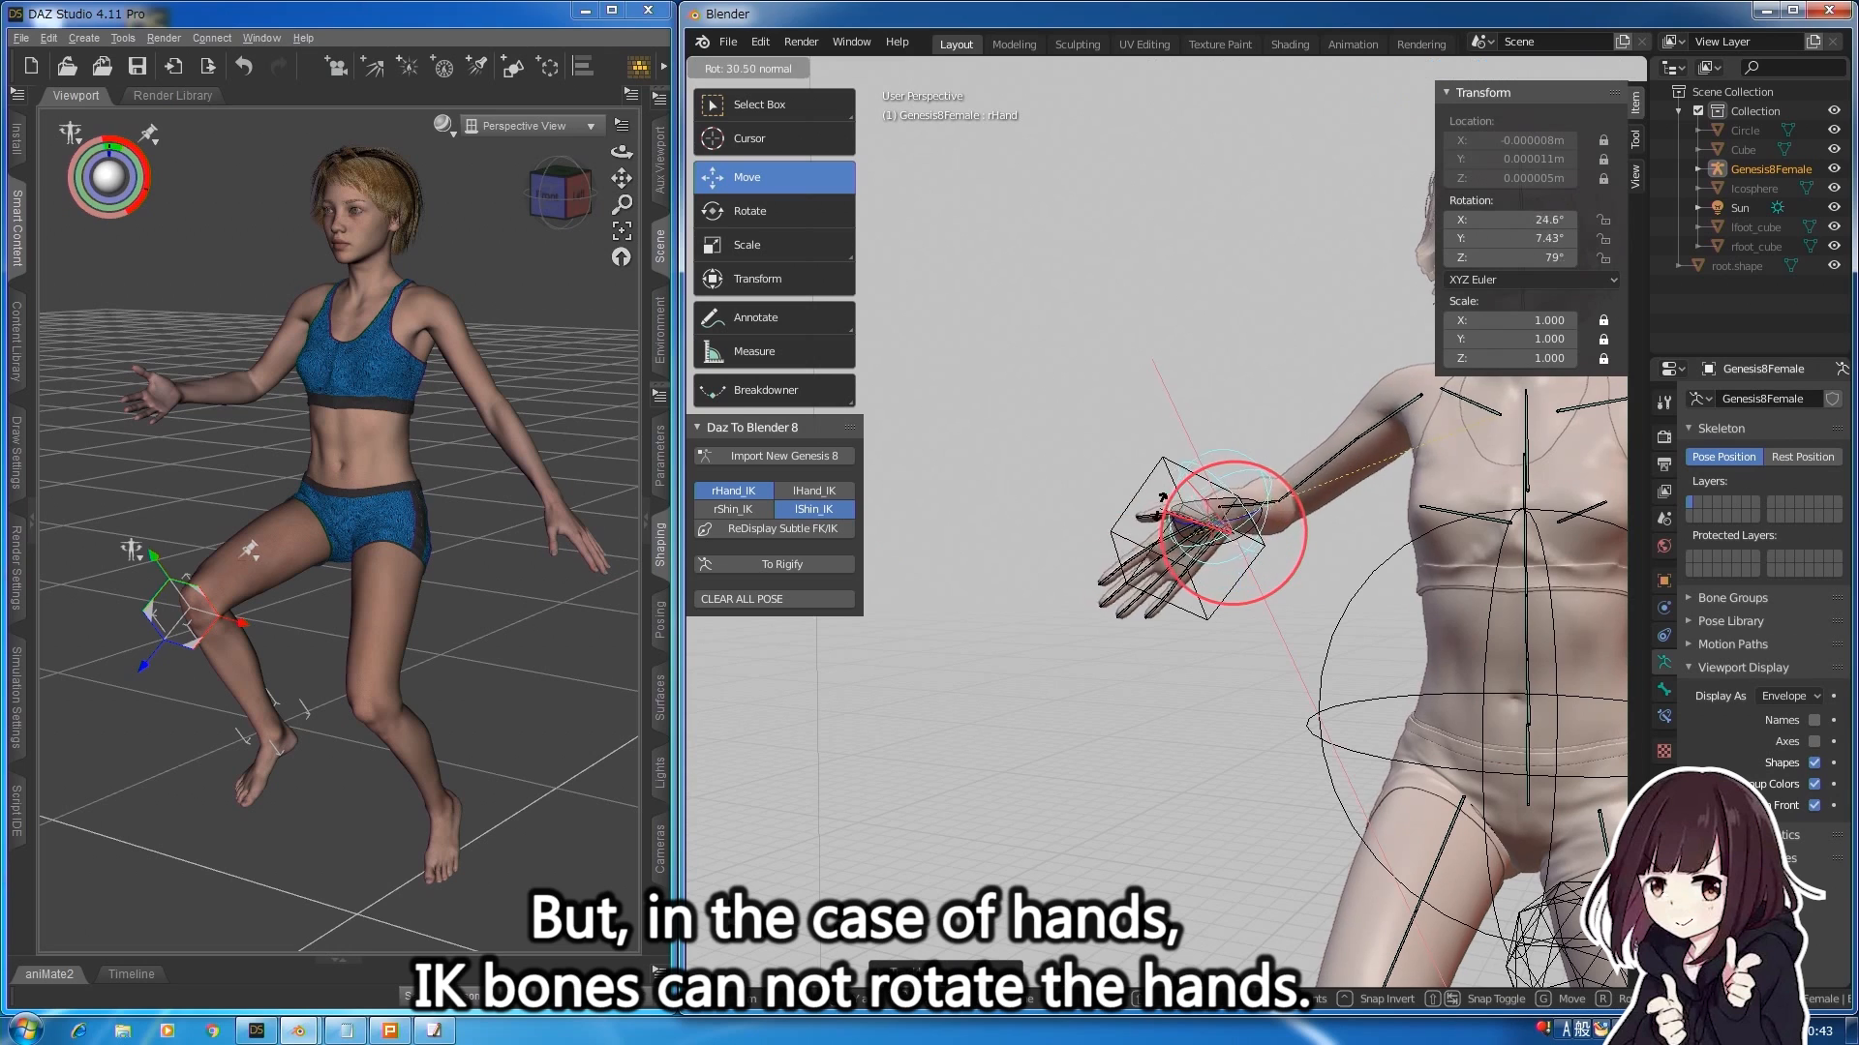
click(1181, 530)
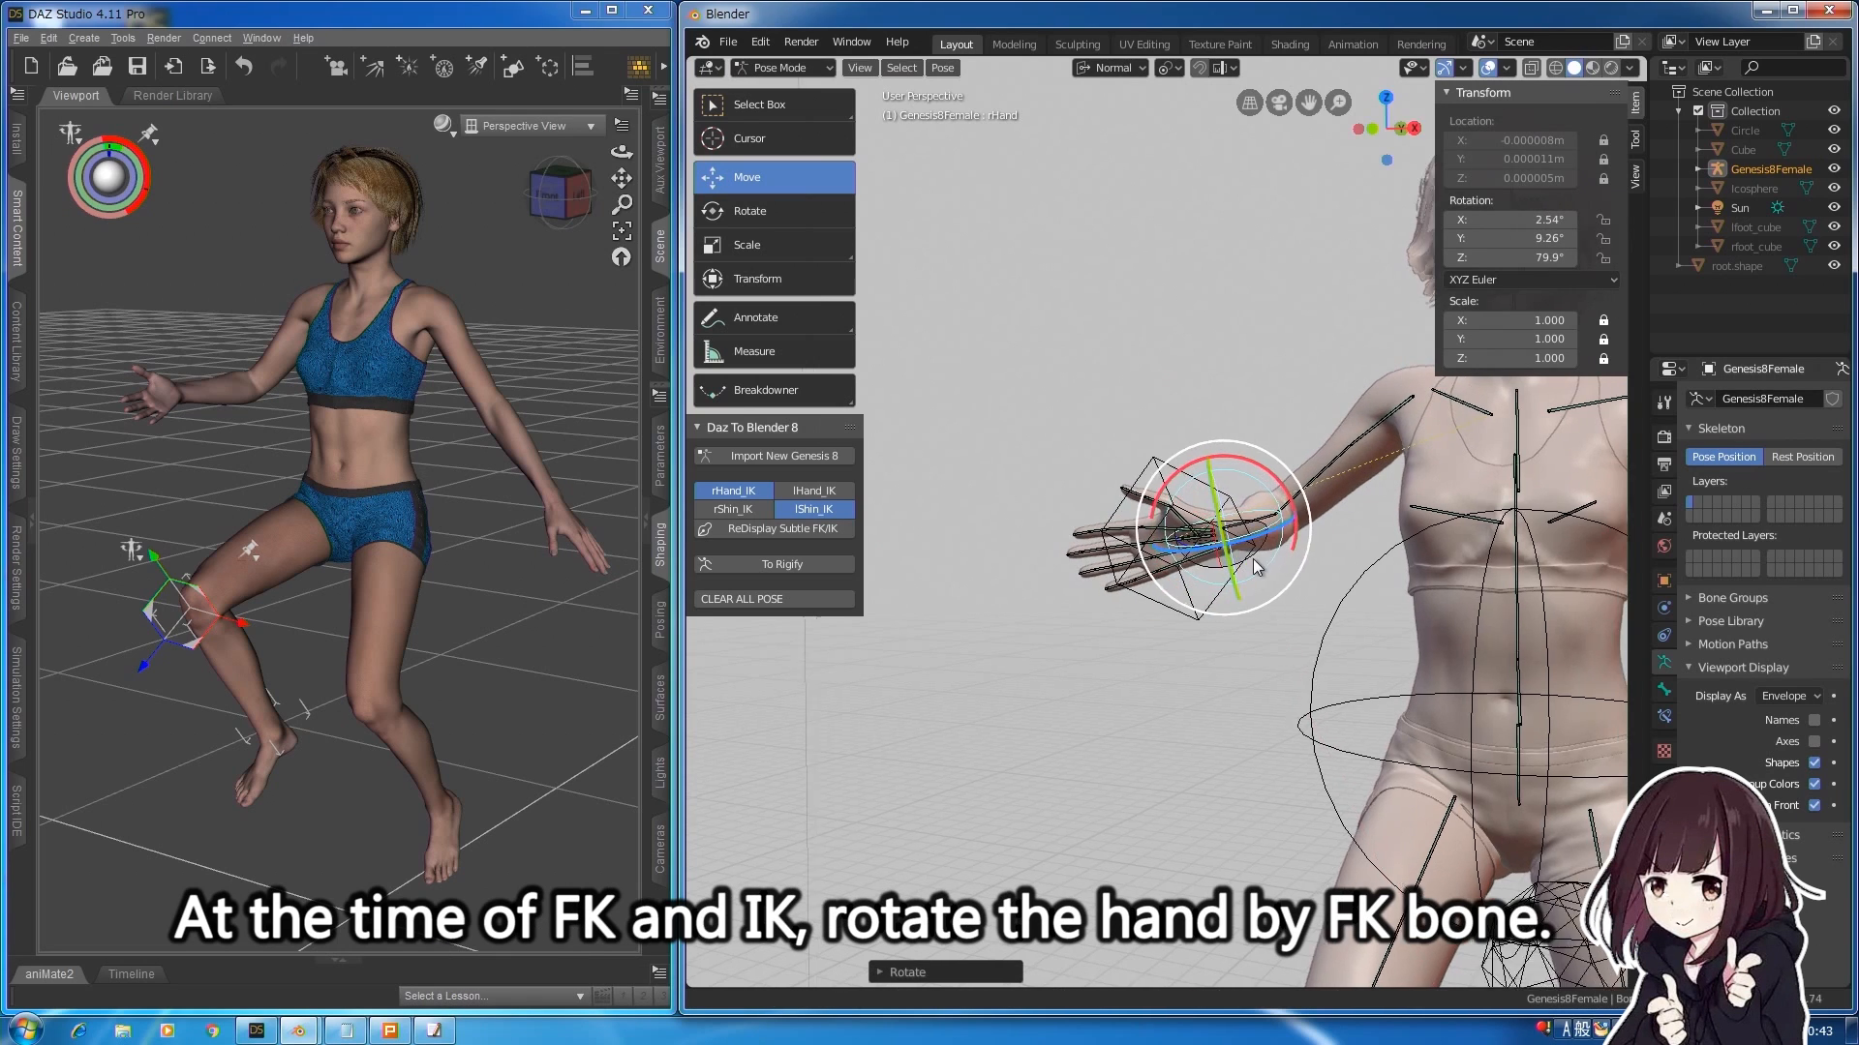
scroll(1181, 530, down, 3)
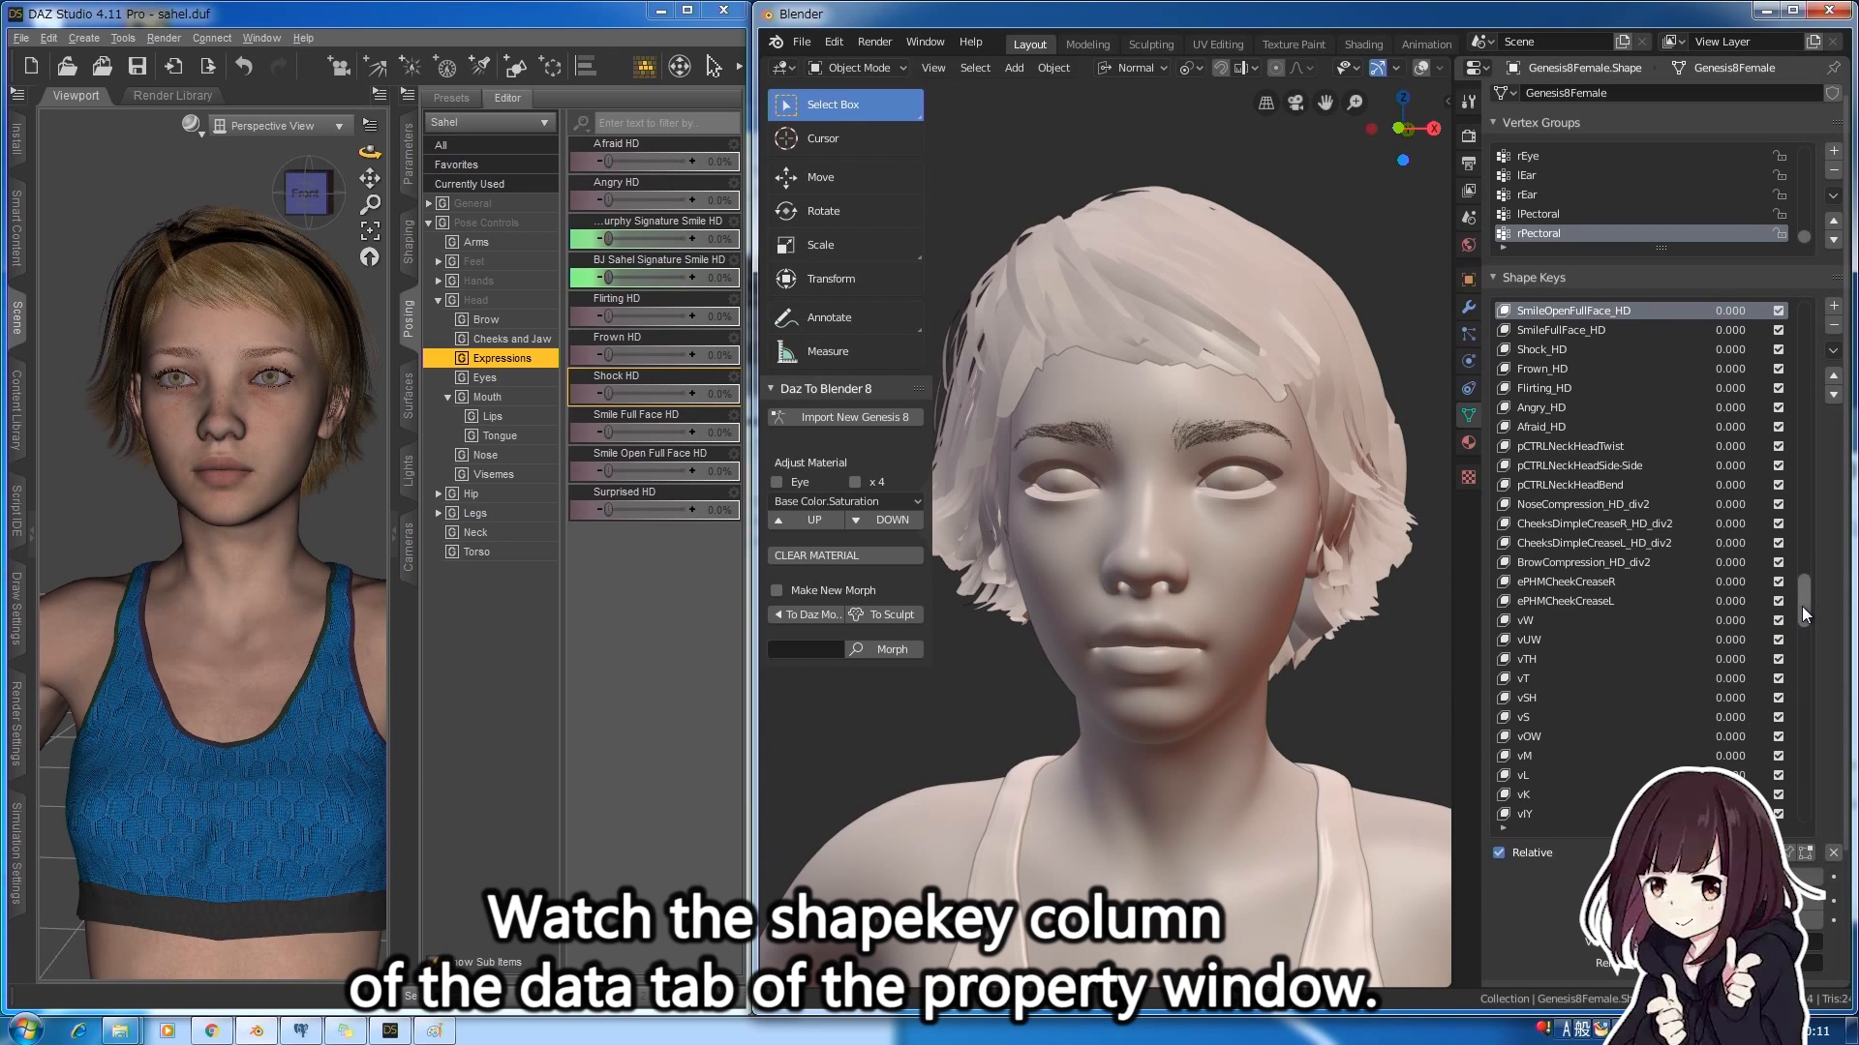
Look through the face shape keys, and search the morphs for "mouthopen".
mouse_move(1803, 606)
mouse_down()
mouse_move(1786, 470)
mouse_move(1791, 619)
mouse_up()
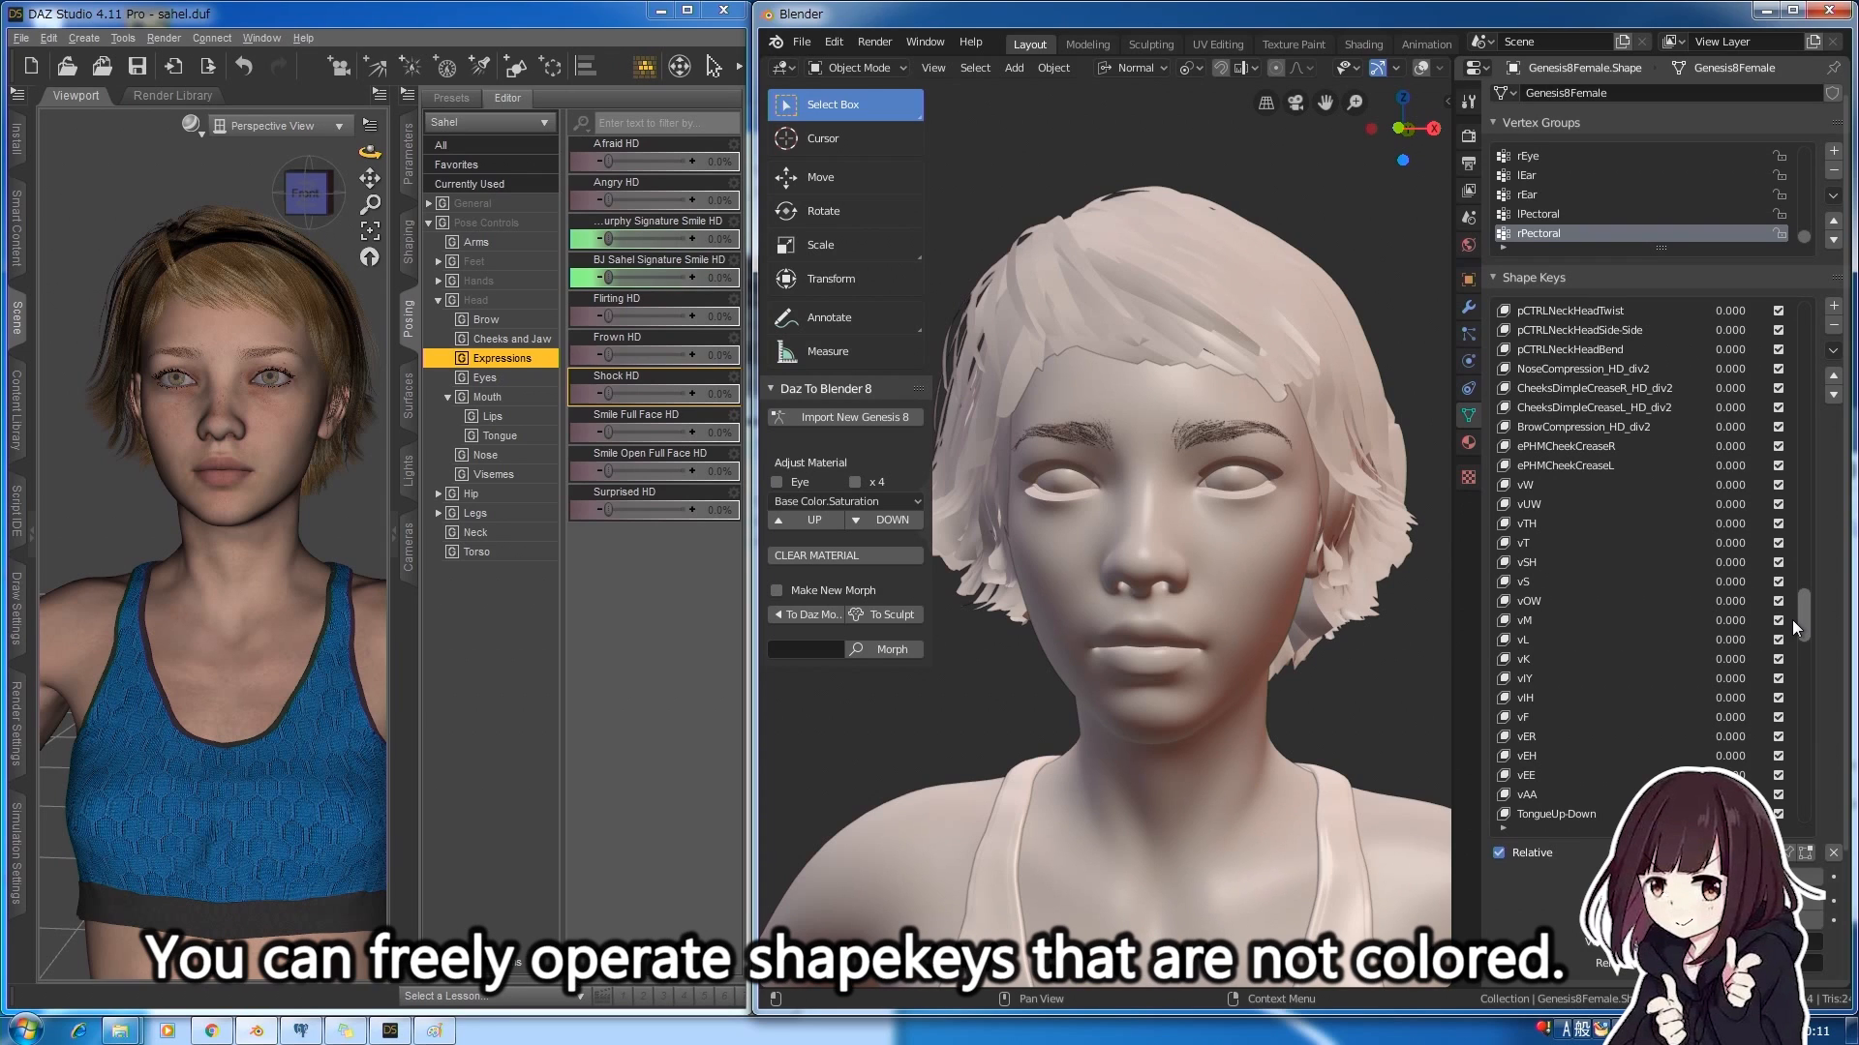
click(830, 647)
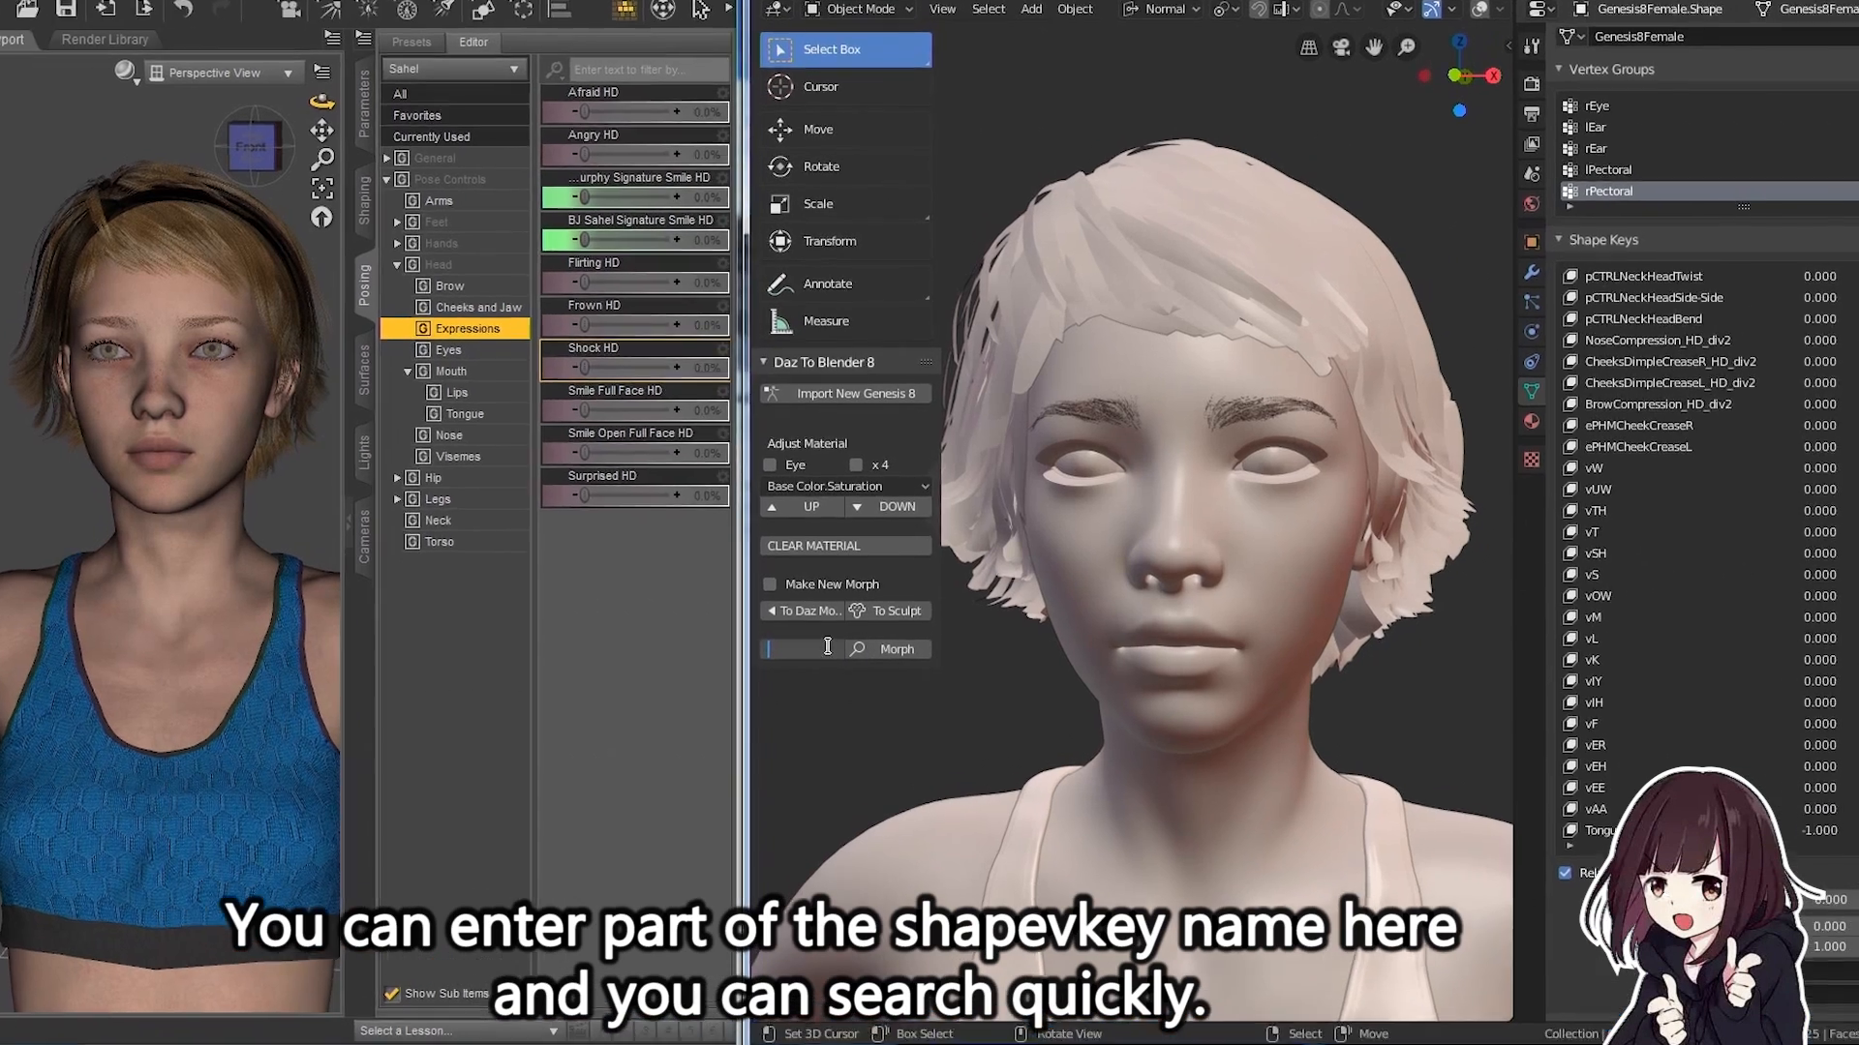
text(mouth)
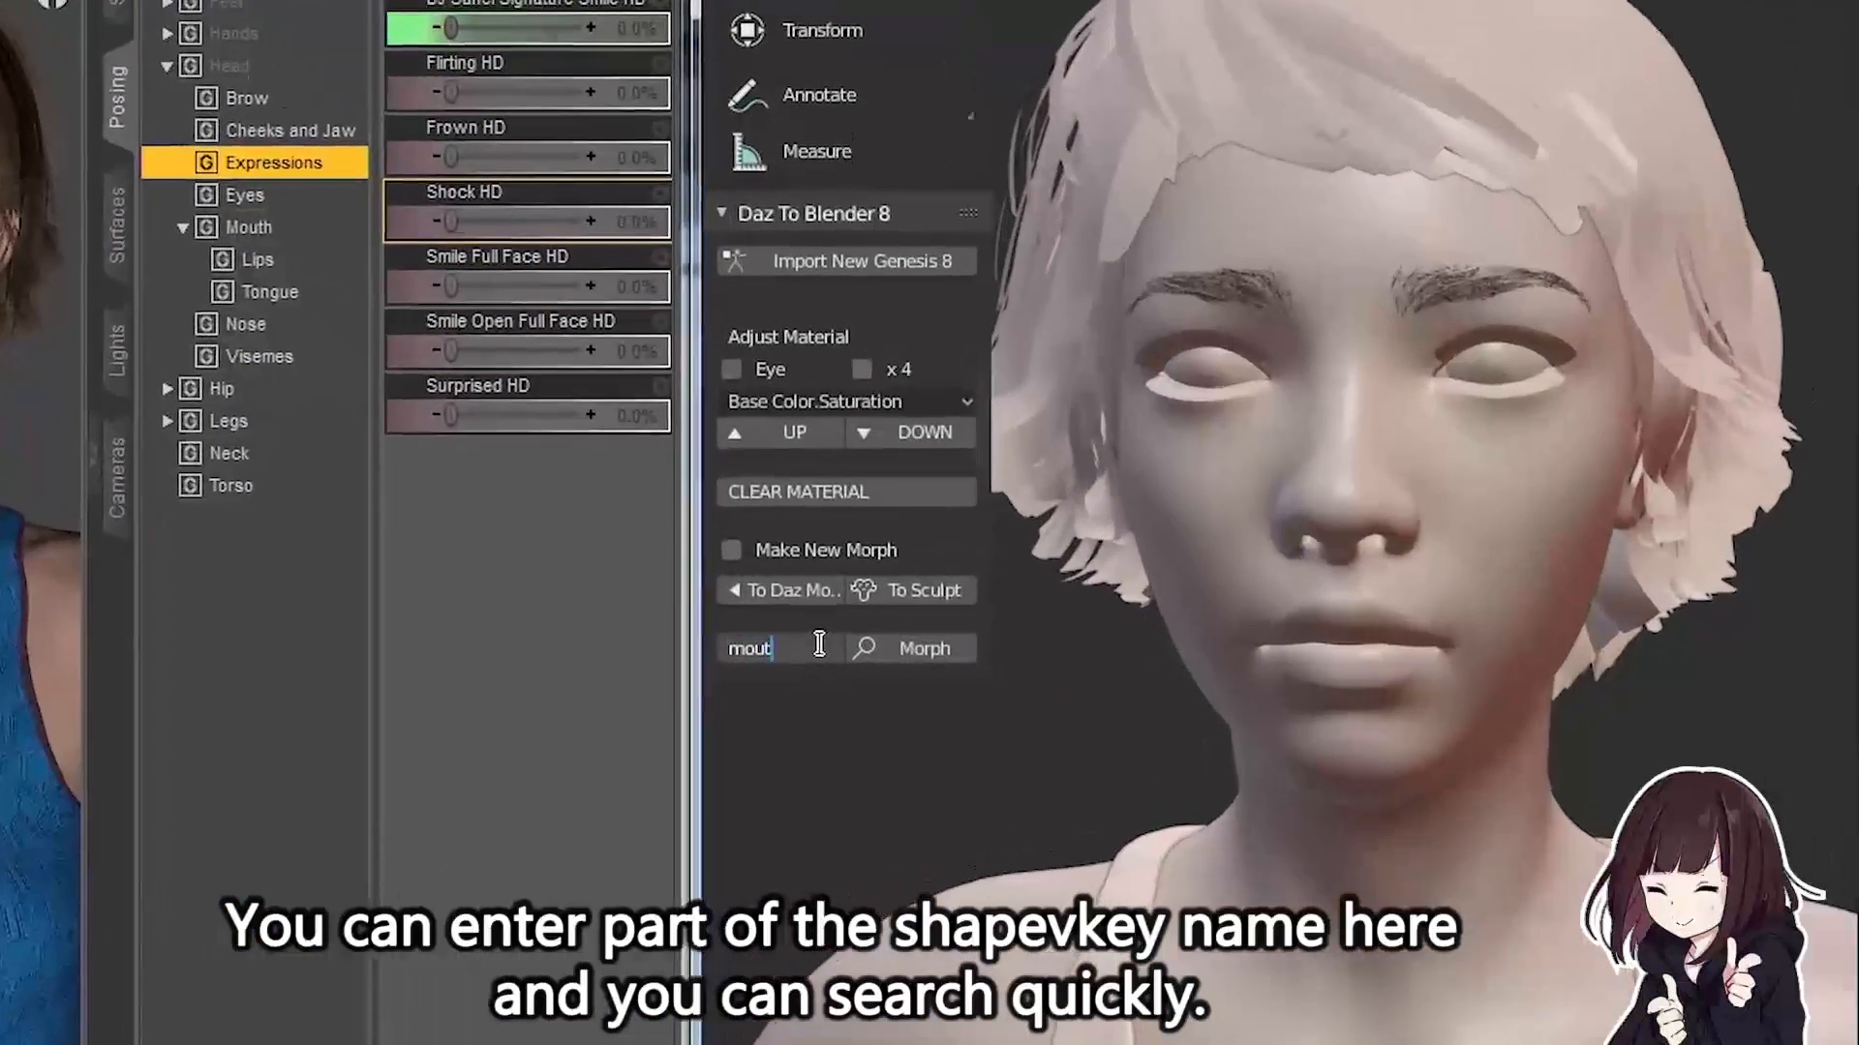
text(open)
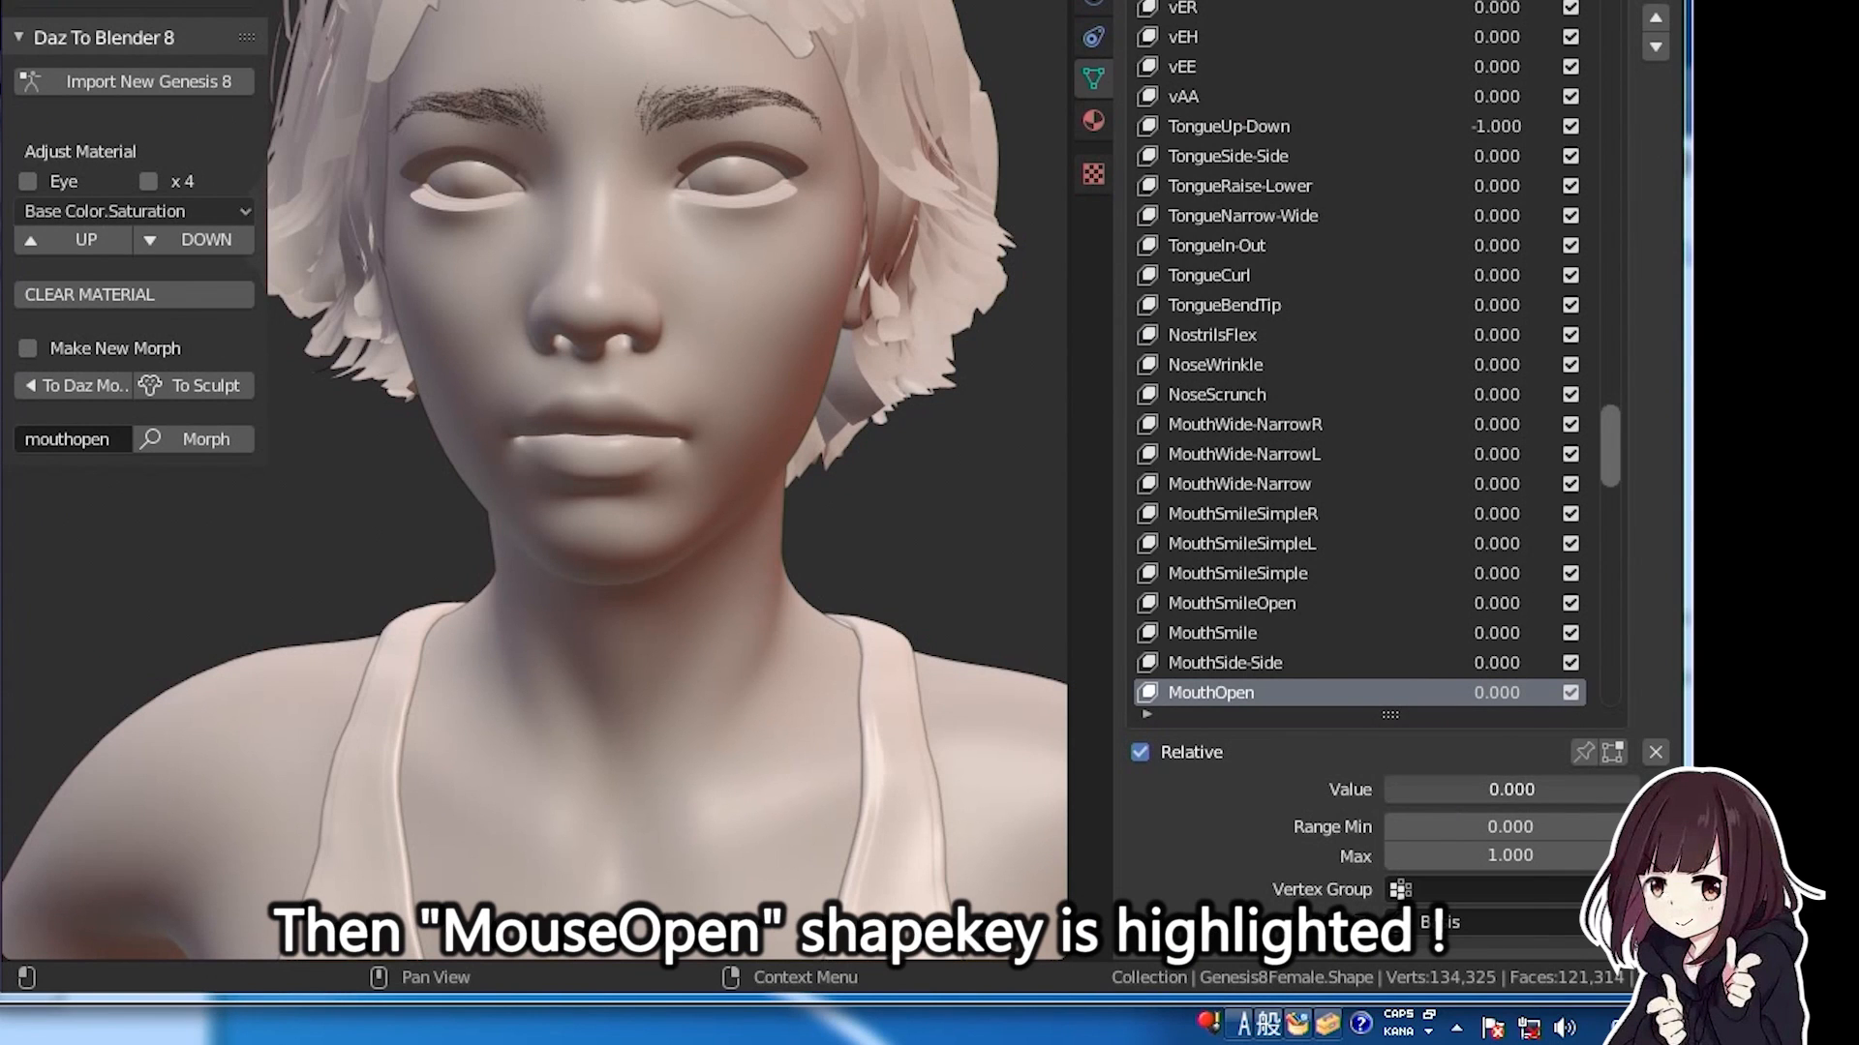
Set the MouthOpen shape key to 1.000, and raise Mouth Open to about 86% for the figure in DAZ Studio.
drag(1388, 790, 1626, 790)
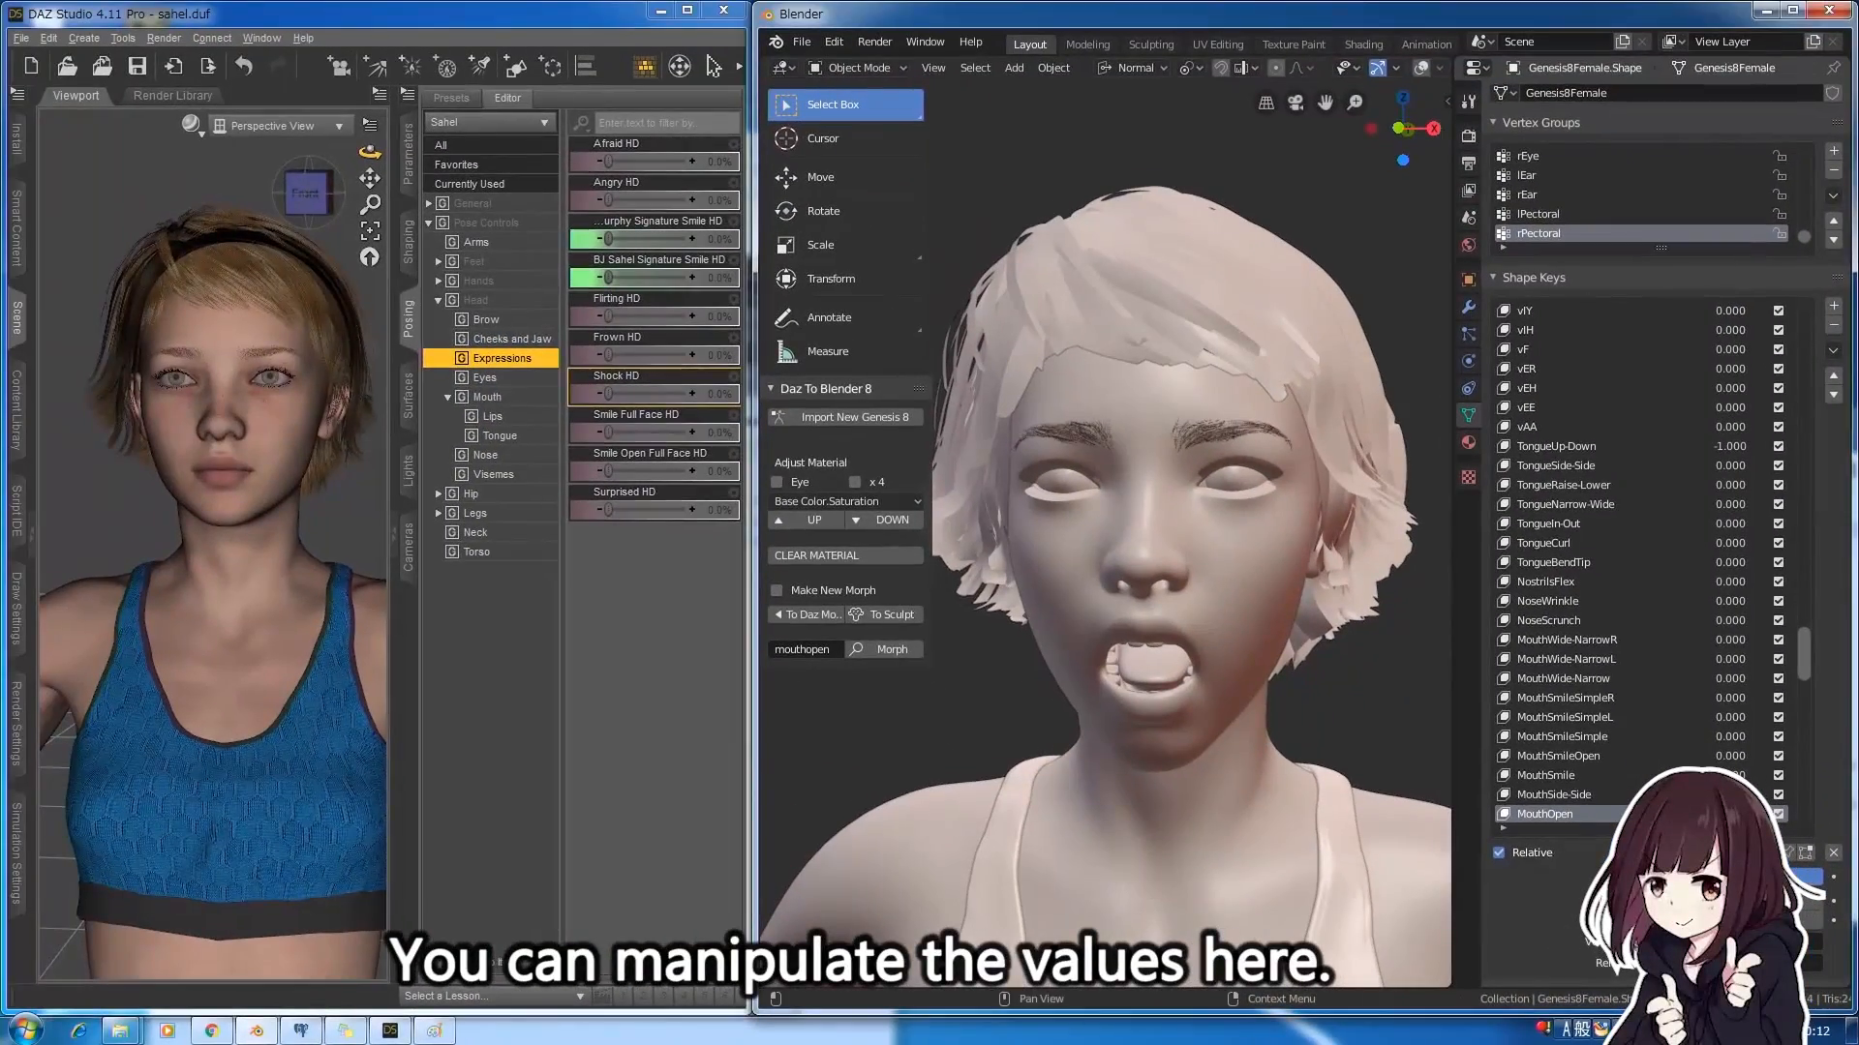
click(487, 397)
drag(607, 472, 686, 472)
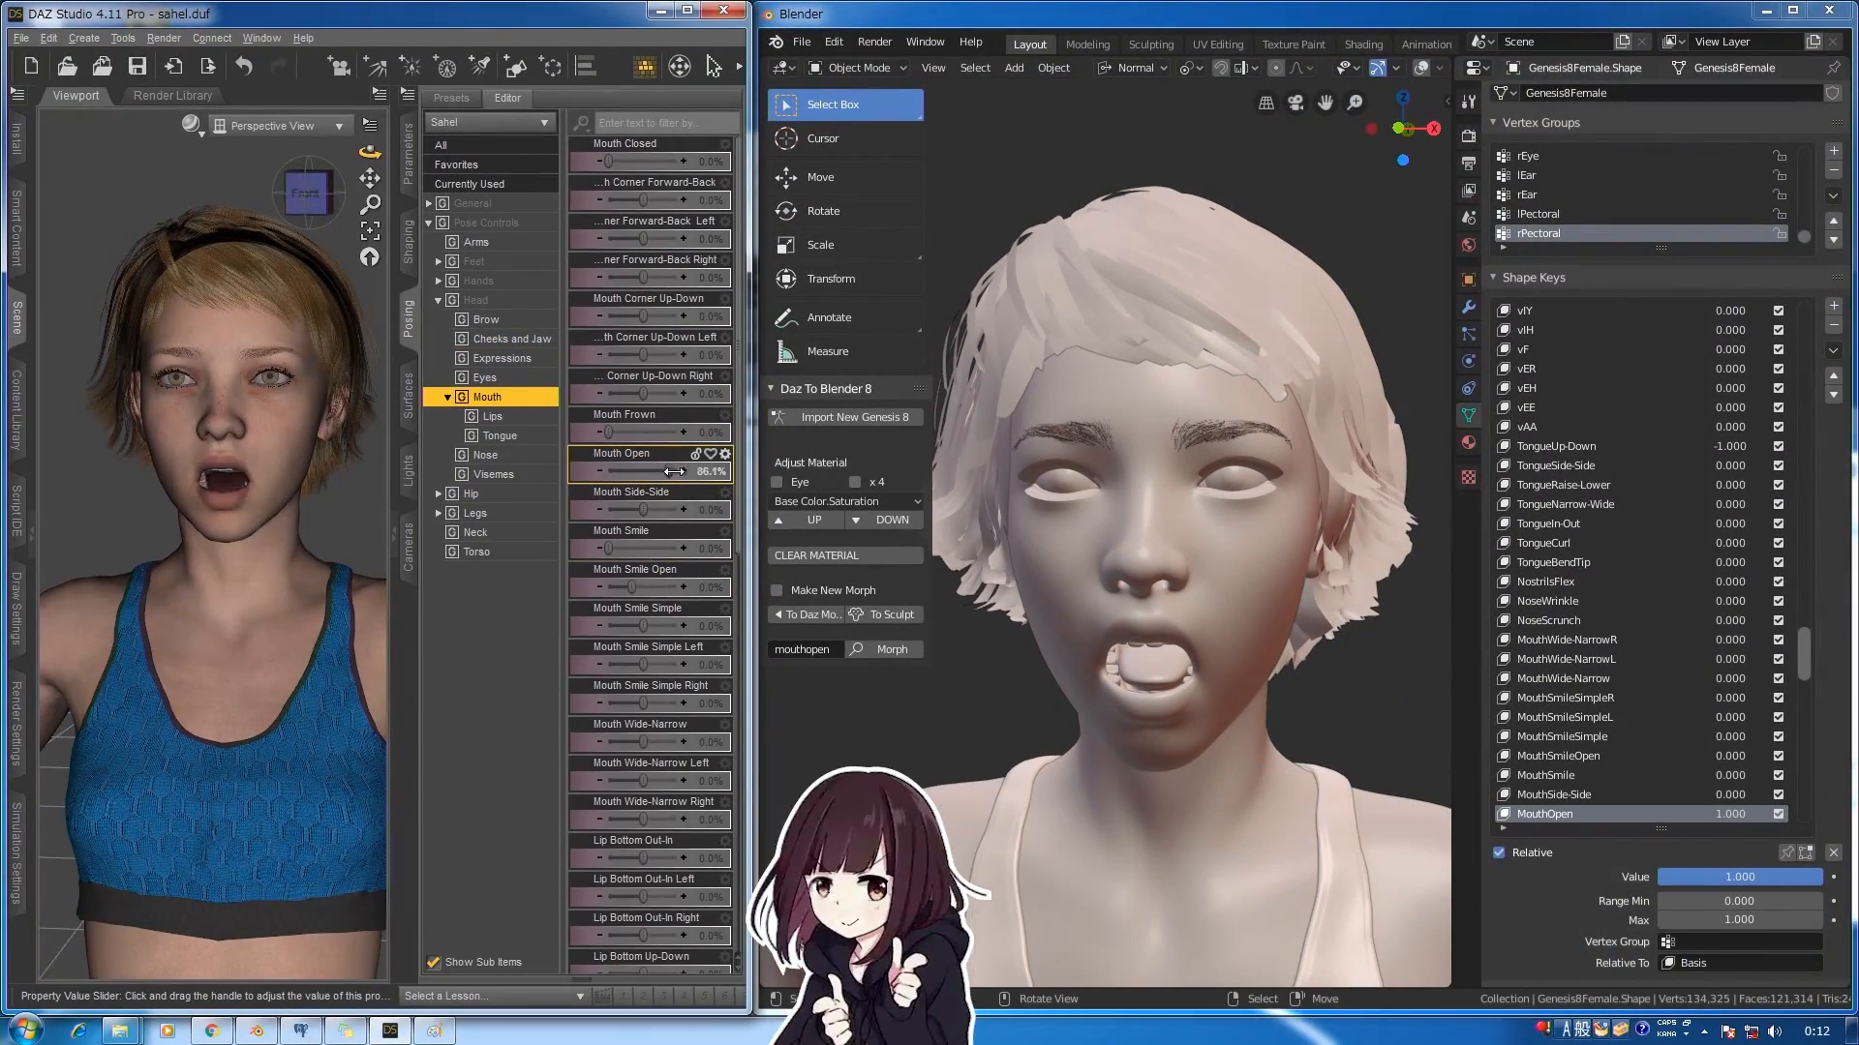
In Blender, set the MouthOpen shape key's value to 0.
click(1733, 878)
text(0)
key(Return)
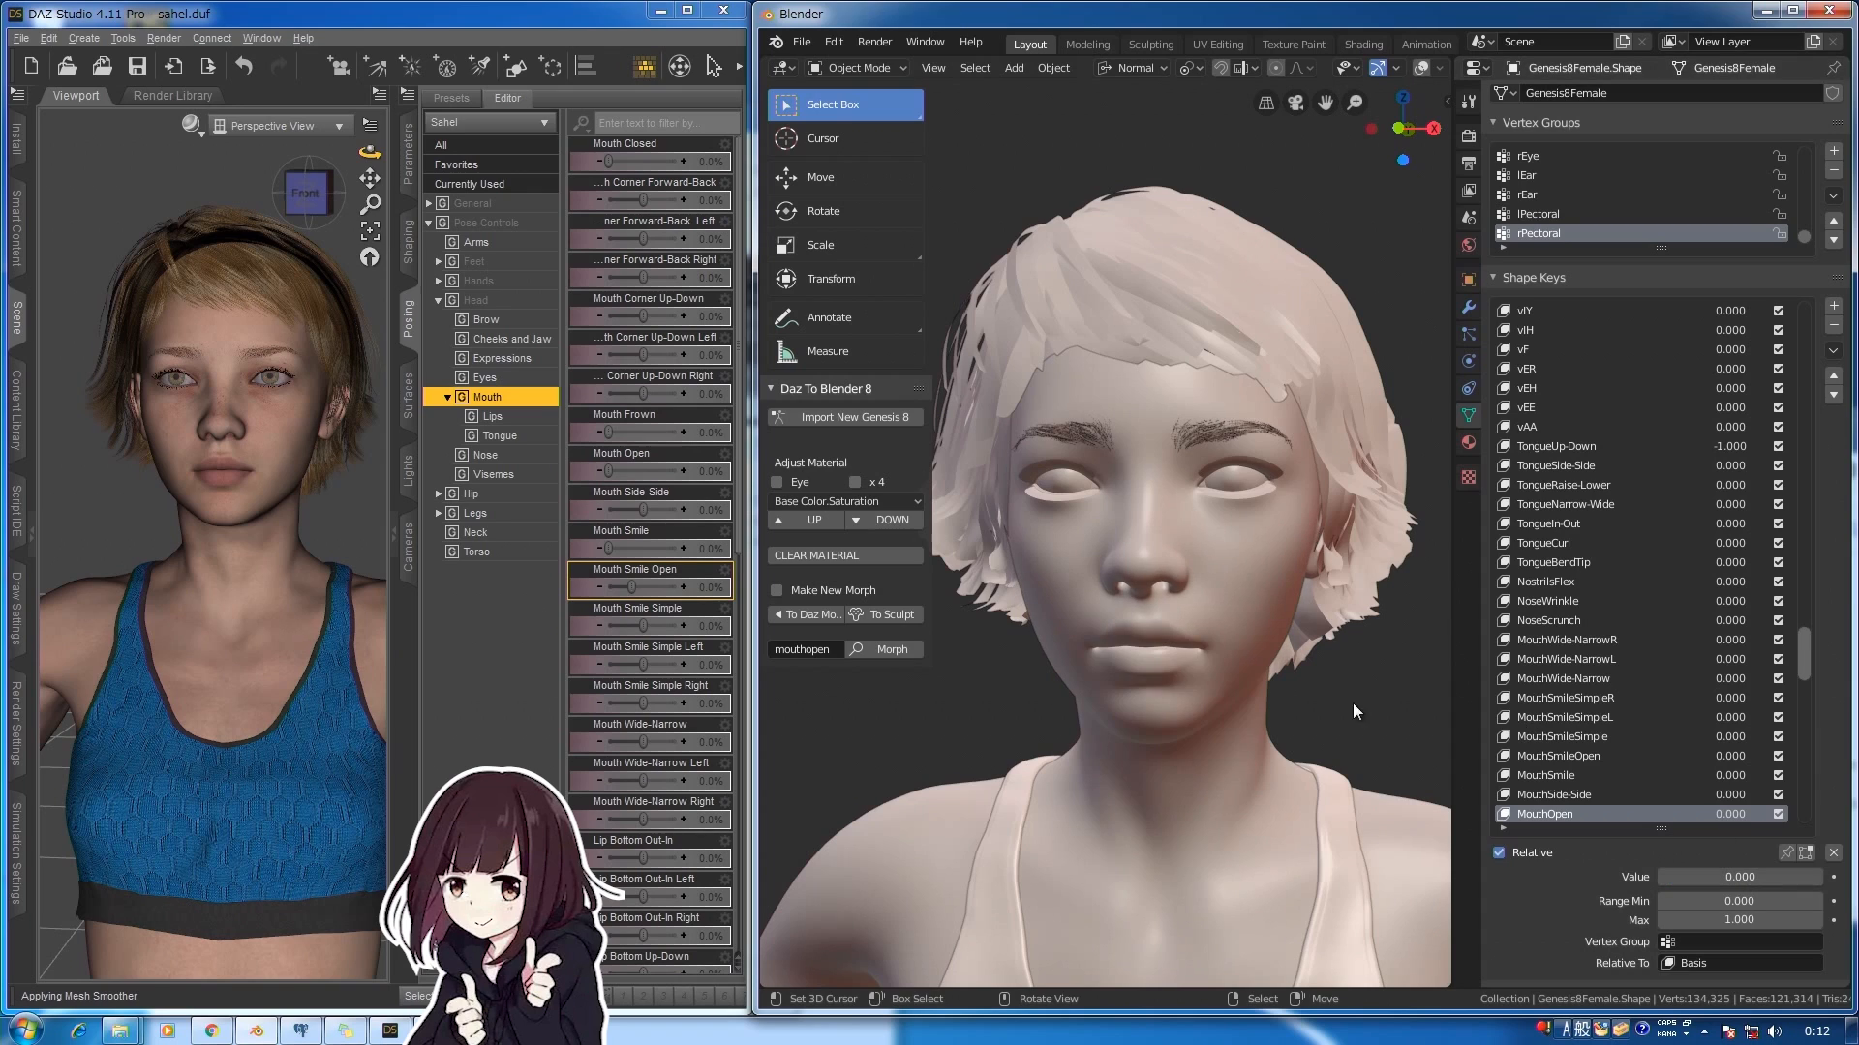
Search the morphs for "eyesclose".
text(eye)
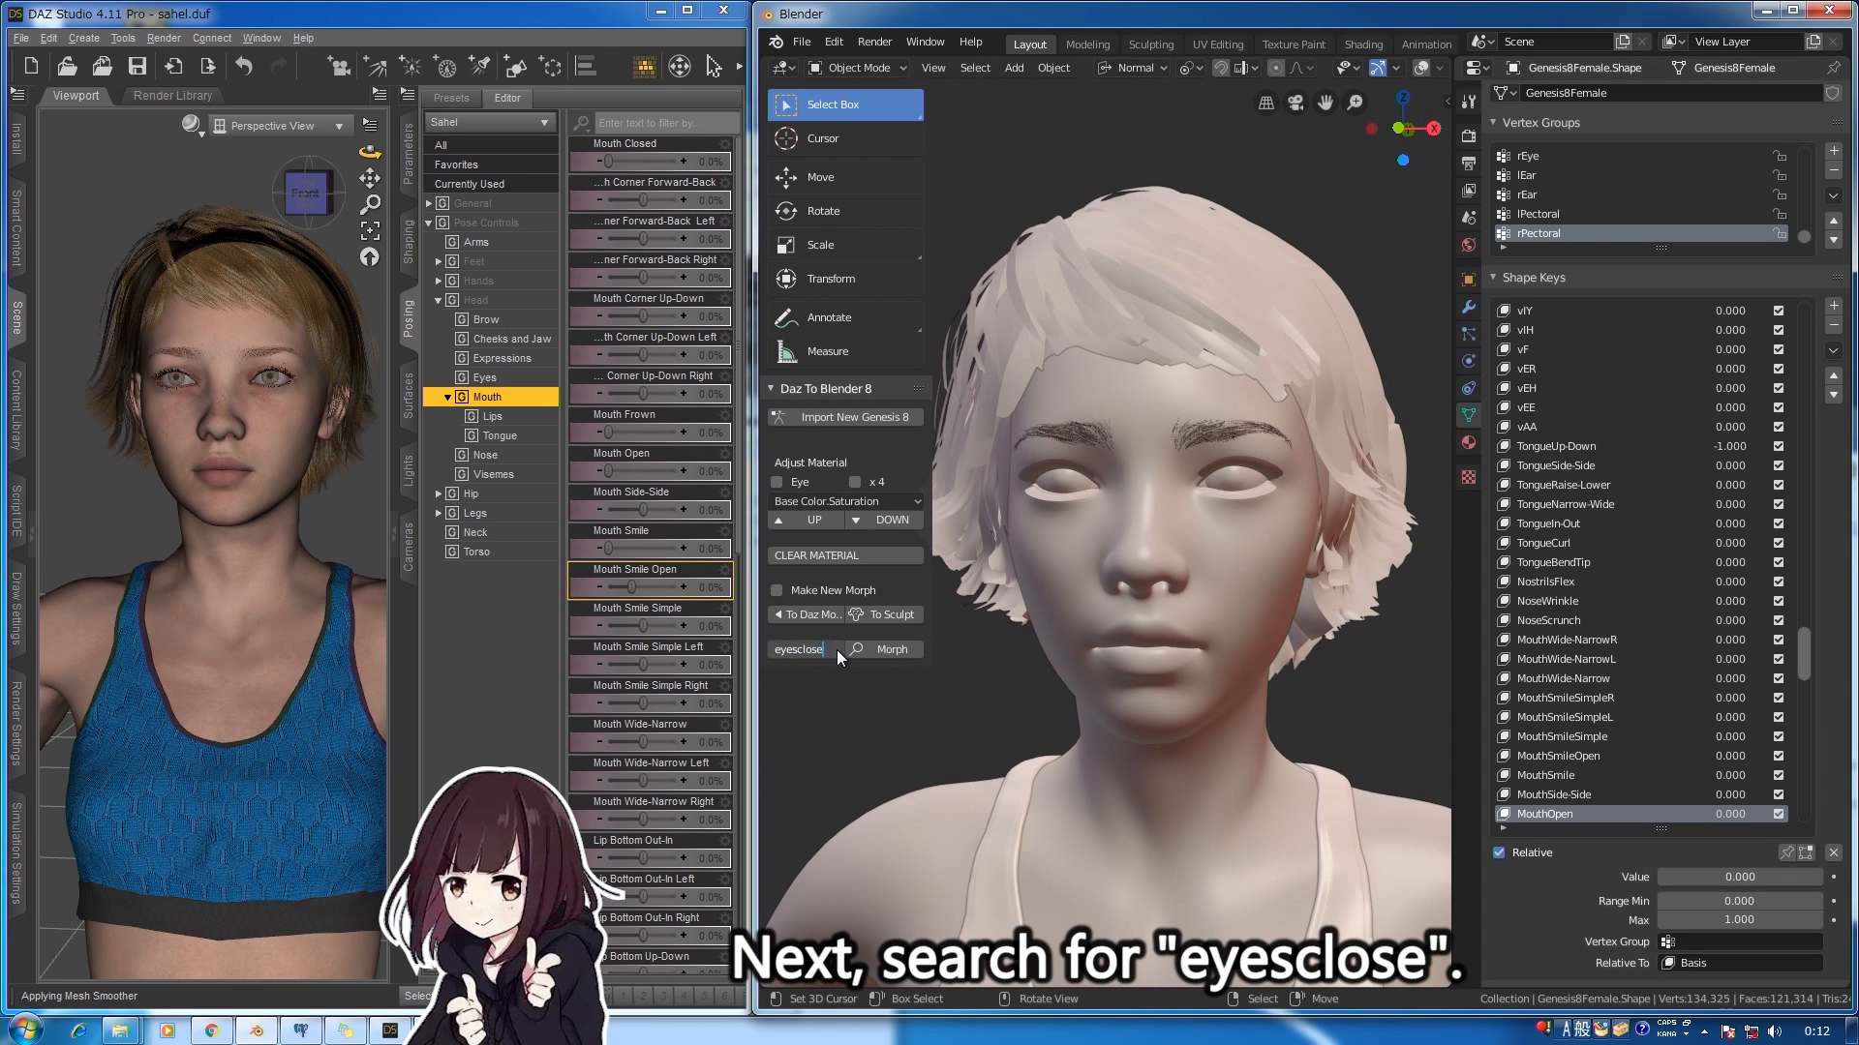
text(sclose)
key(Return)
click(885, 649)
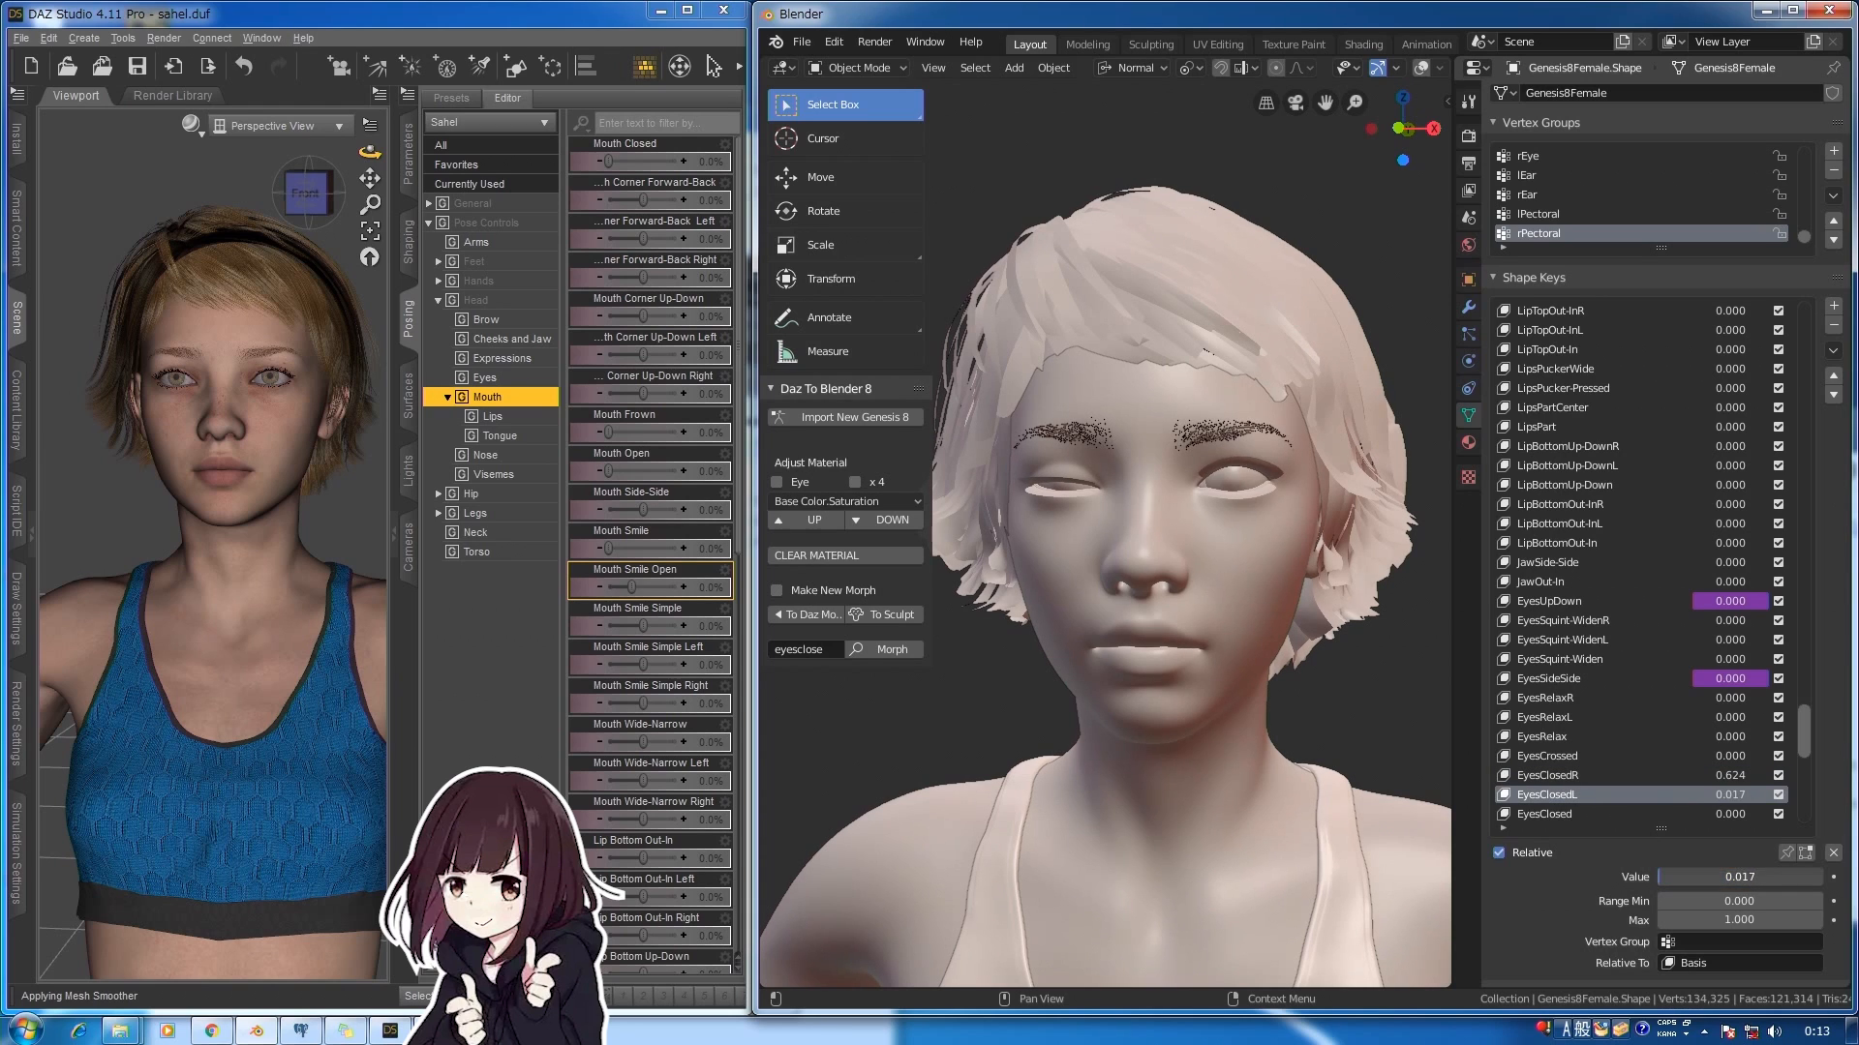
Show the head's Eyes pose controls in DAZ Studio, and reset the EyesClosedL shape key's value in Blender.
click(487, 377)
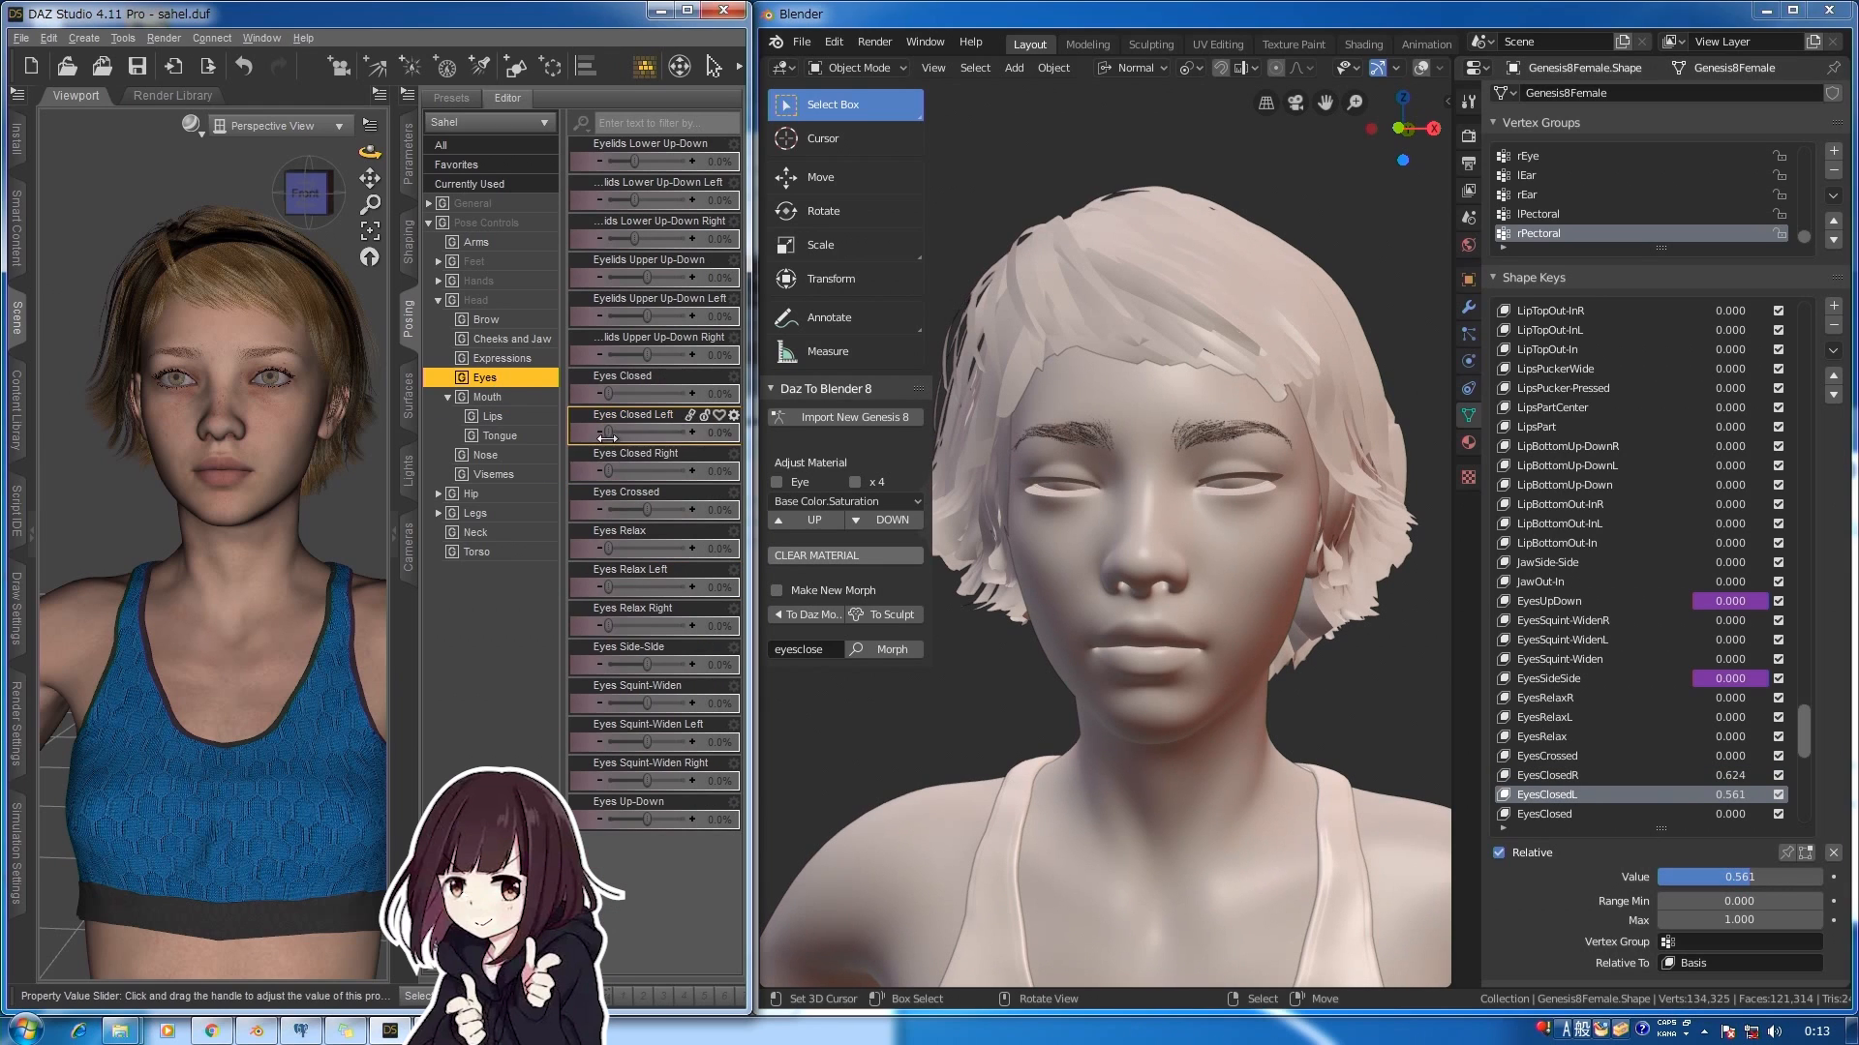
click(1725, 877)
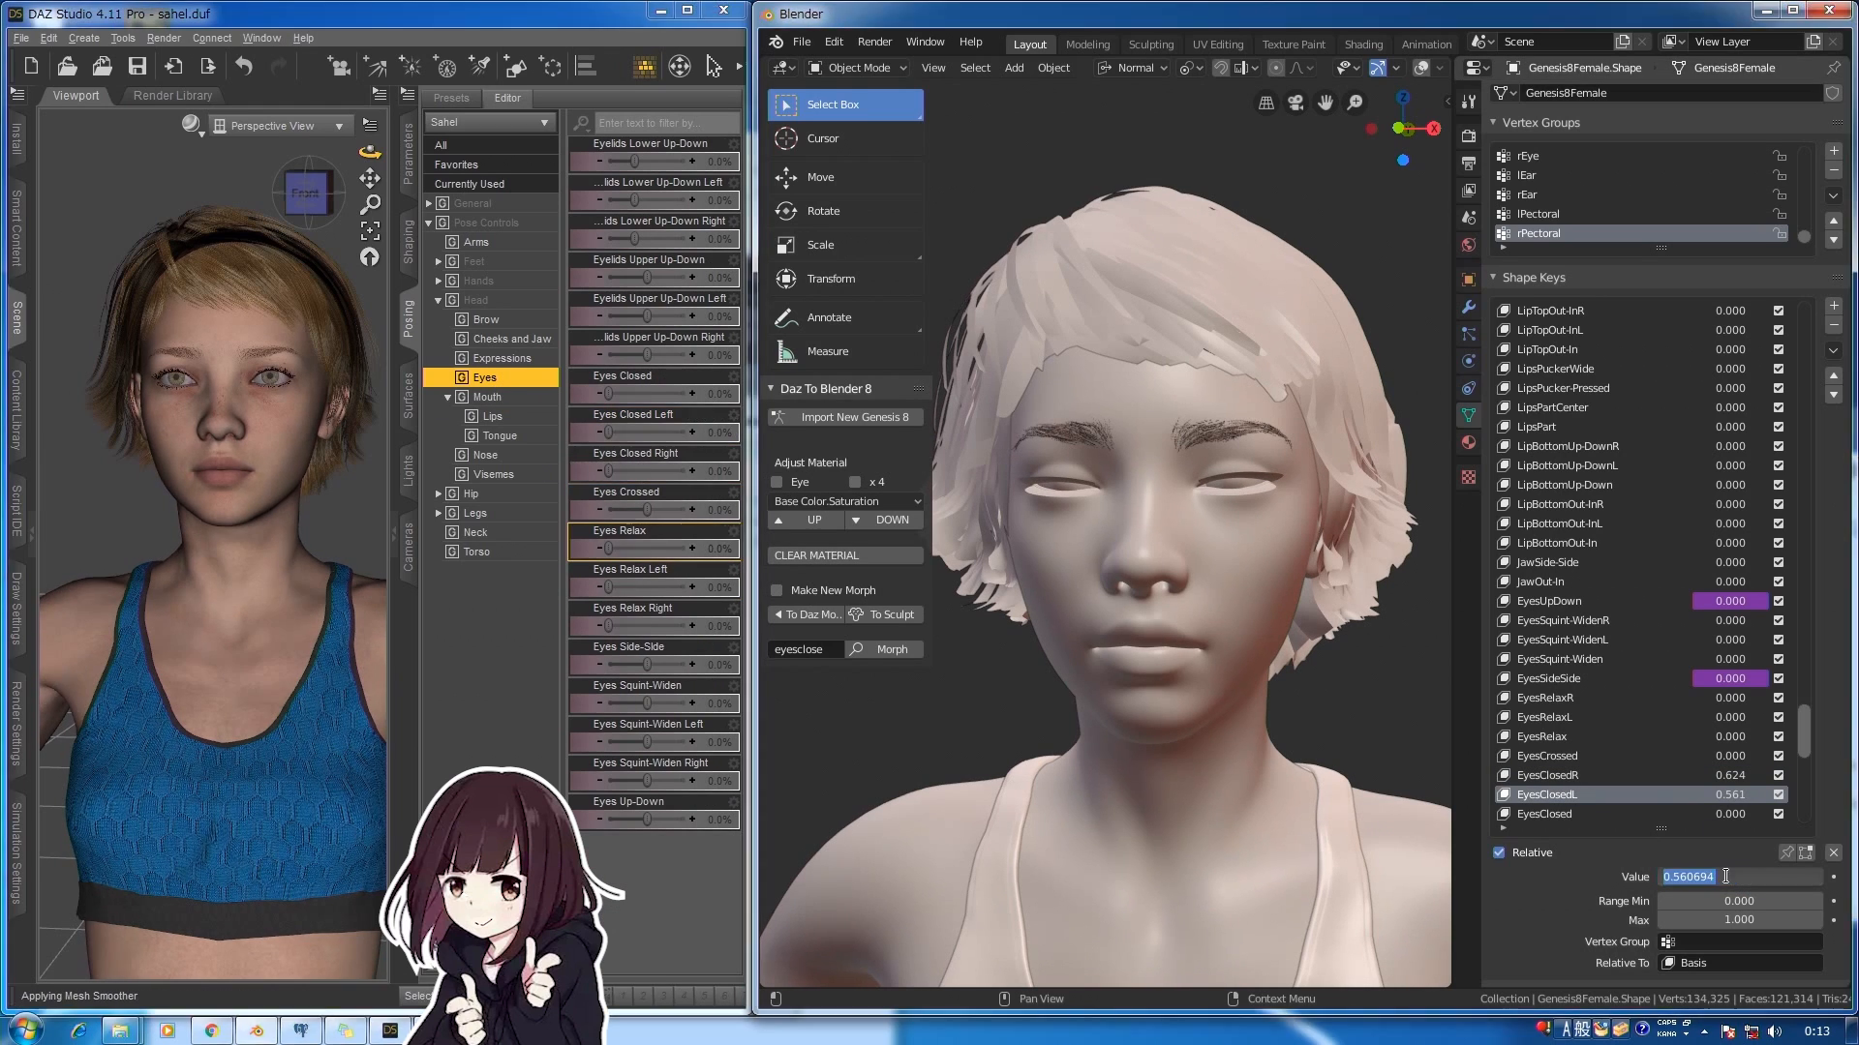
Search the morphs for "smile" and step through the matching shape keys until SmileOpenFullFace_HD is selected.
click(835, 653)
text(smi)
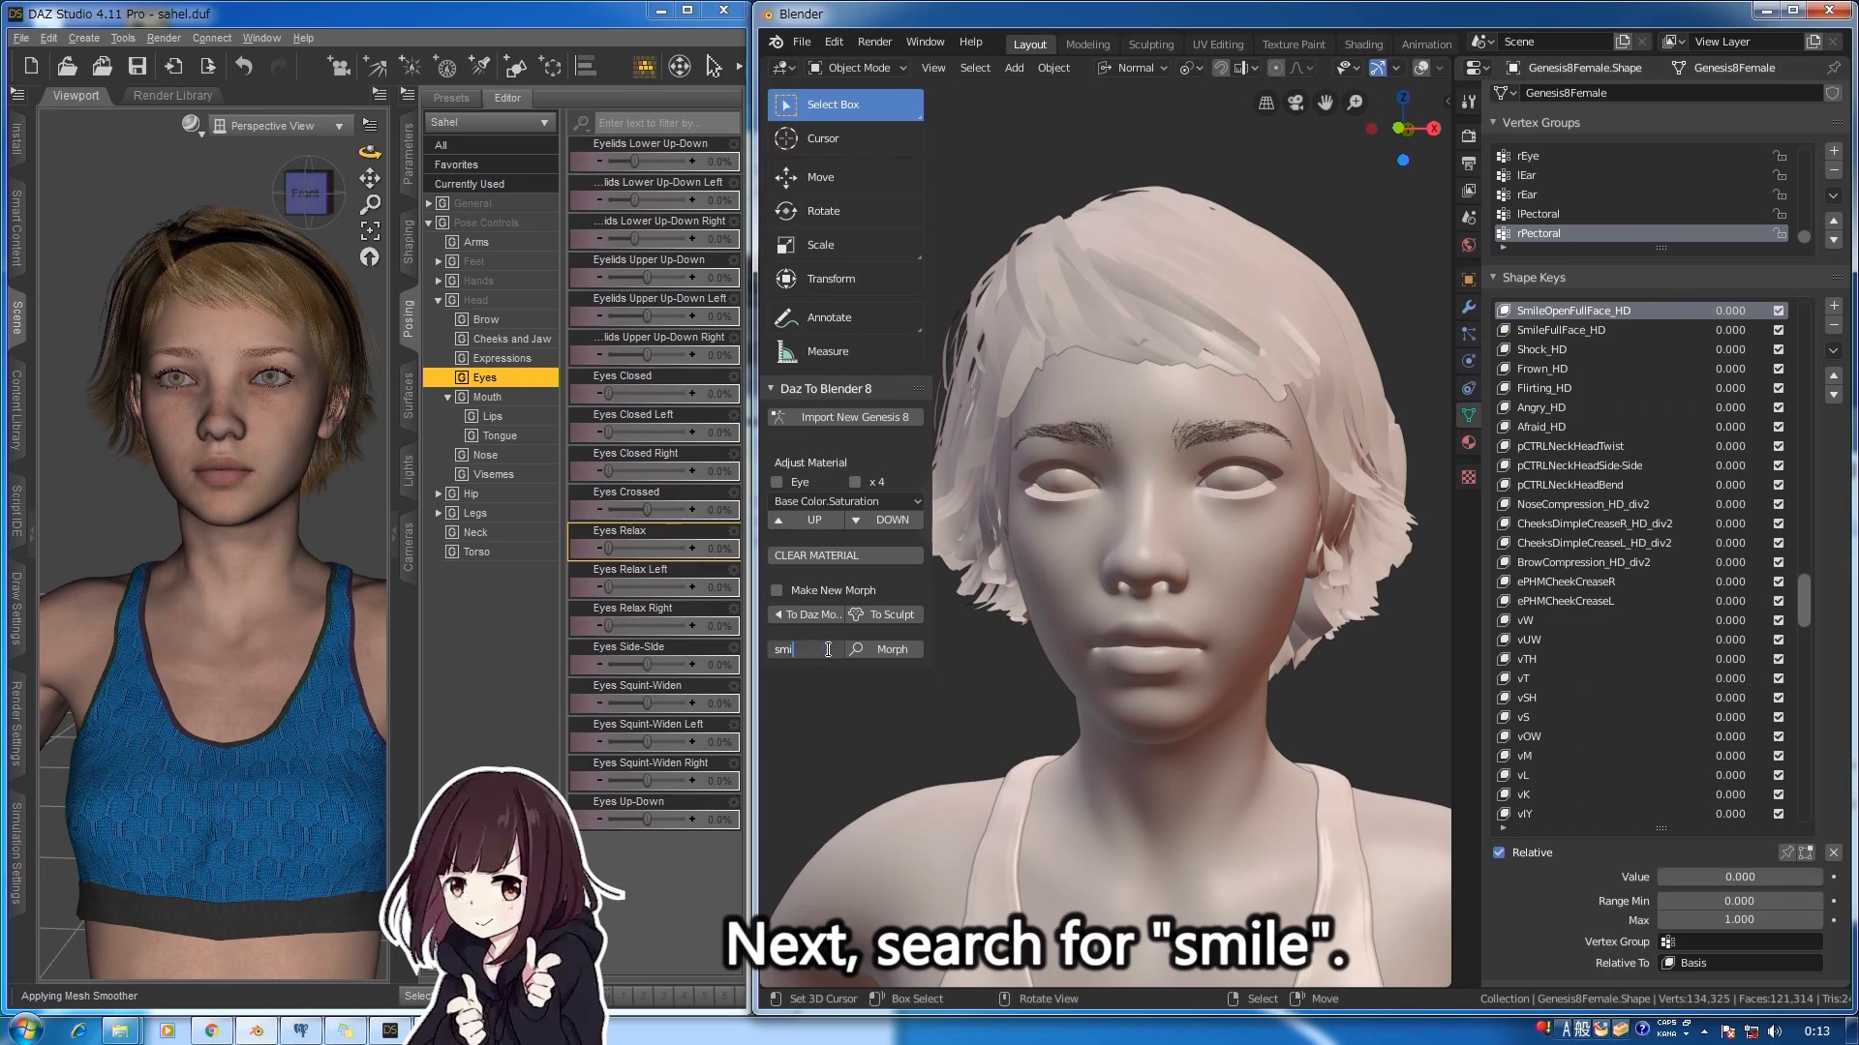
text(le)
click(887, 652)
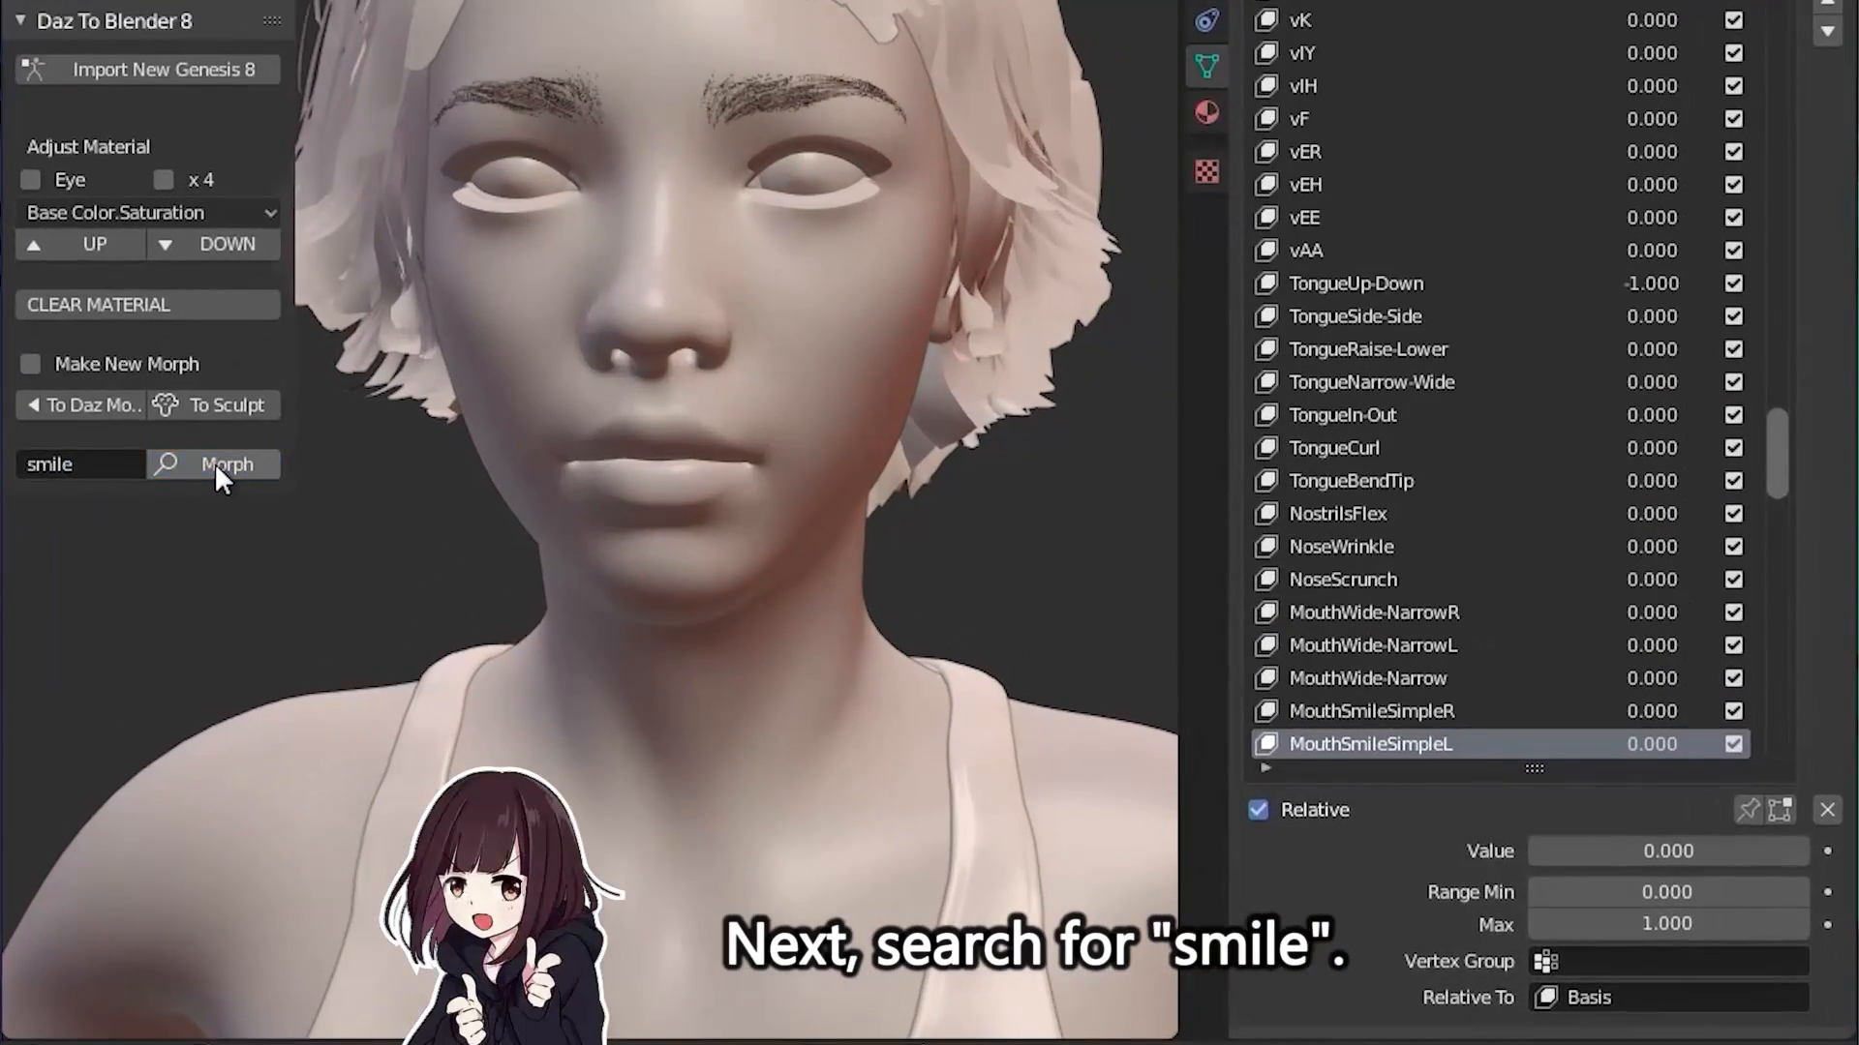
click(215, 462)
click(215, 462)
click(215, 463)
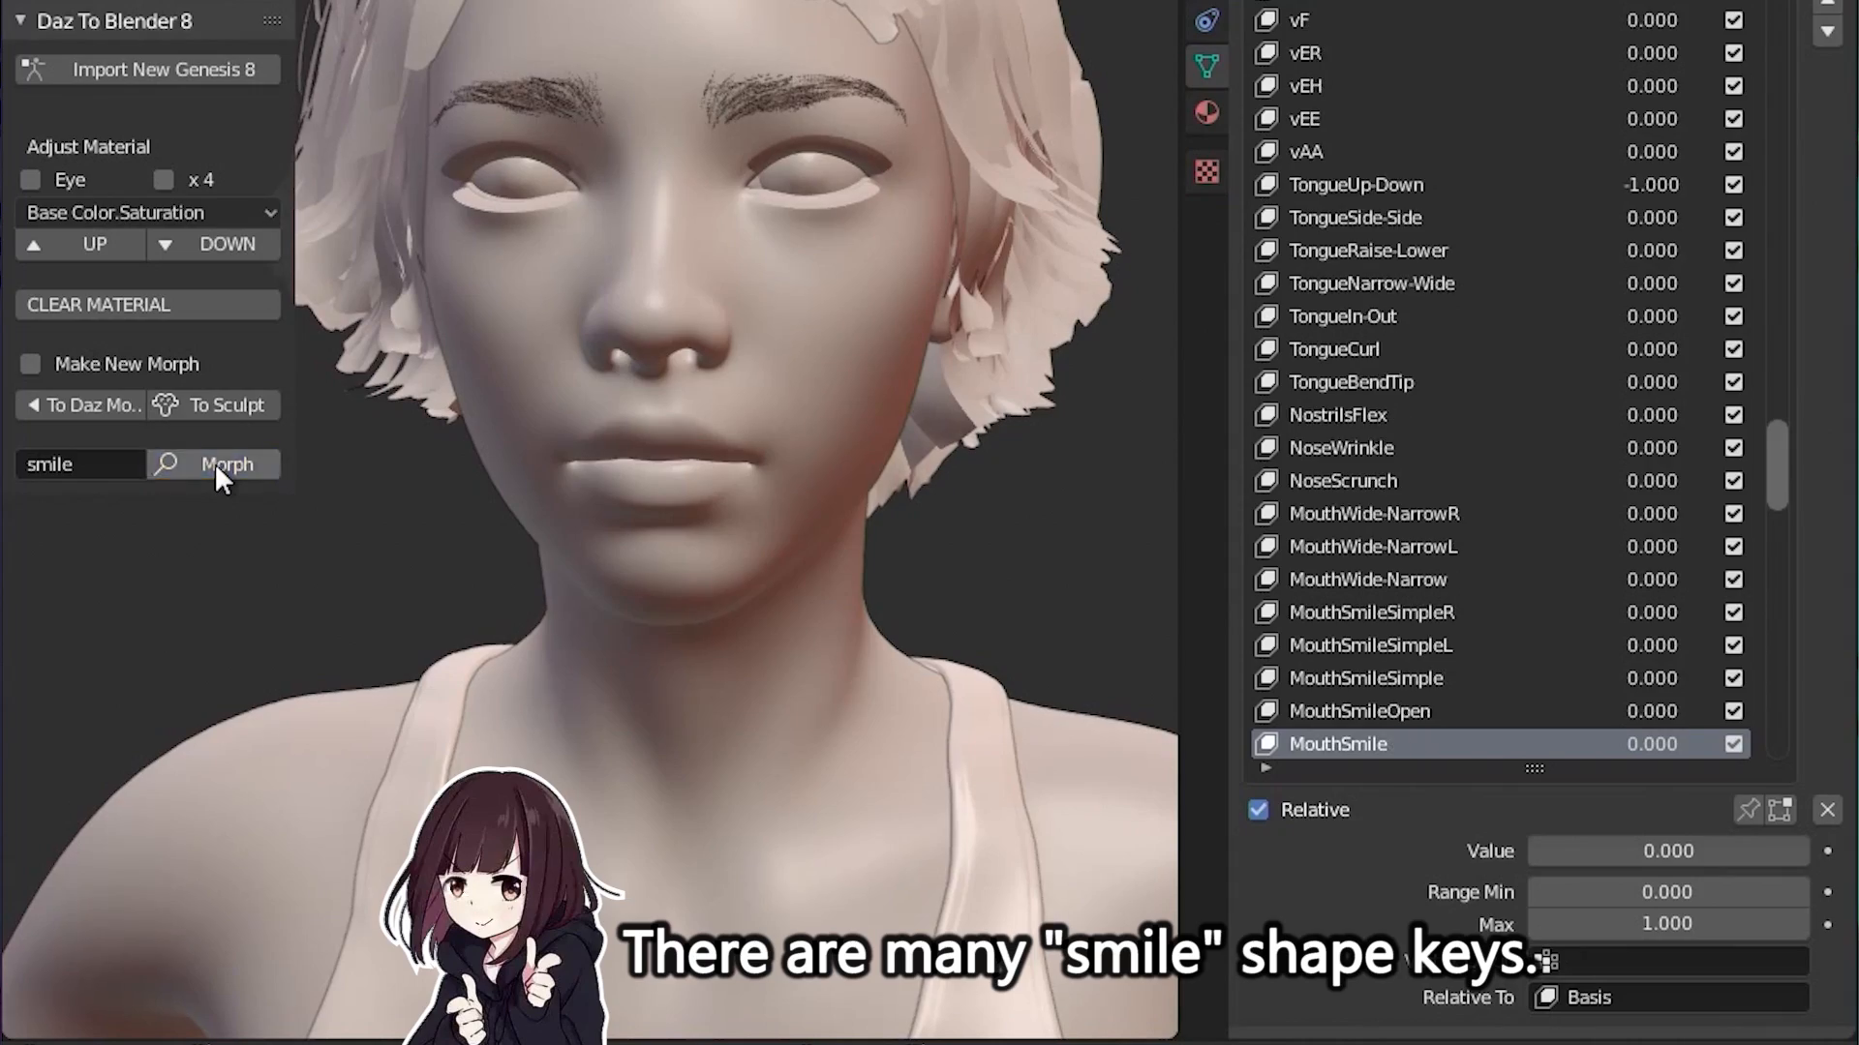
click(215, 463)
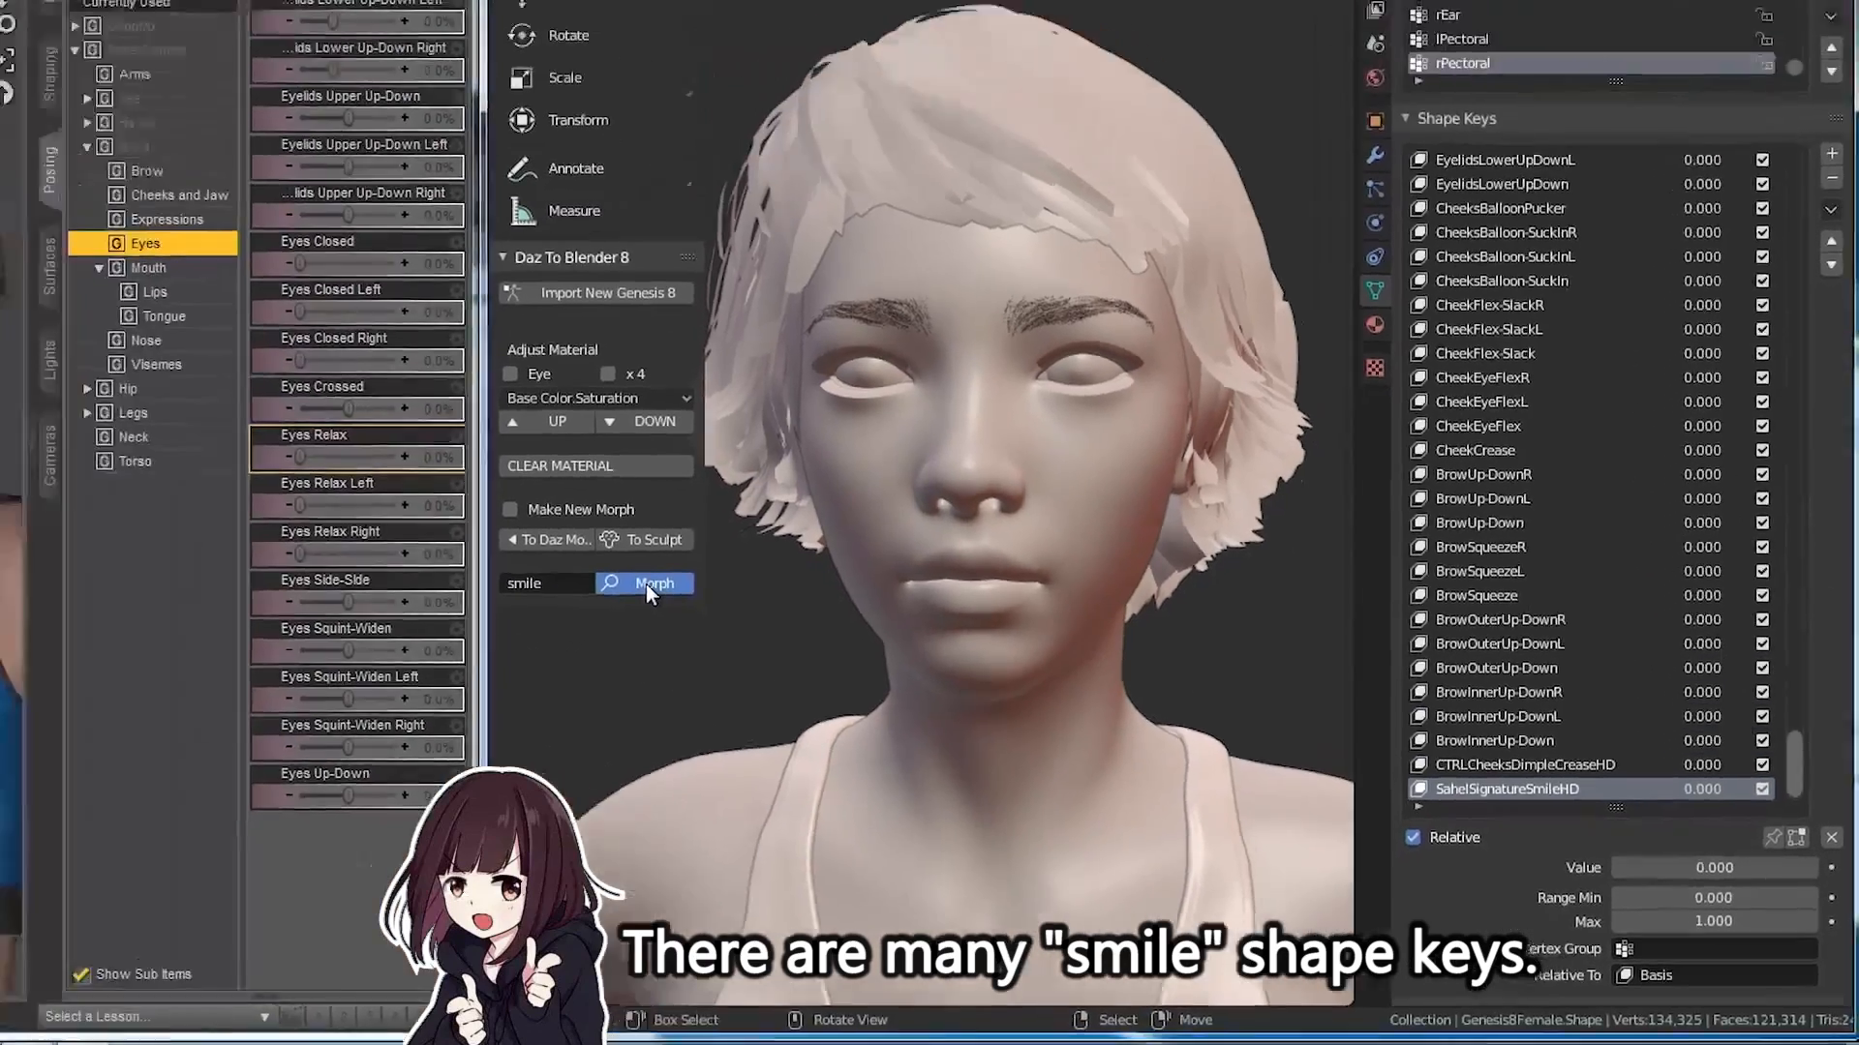
click(214, 463)
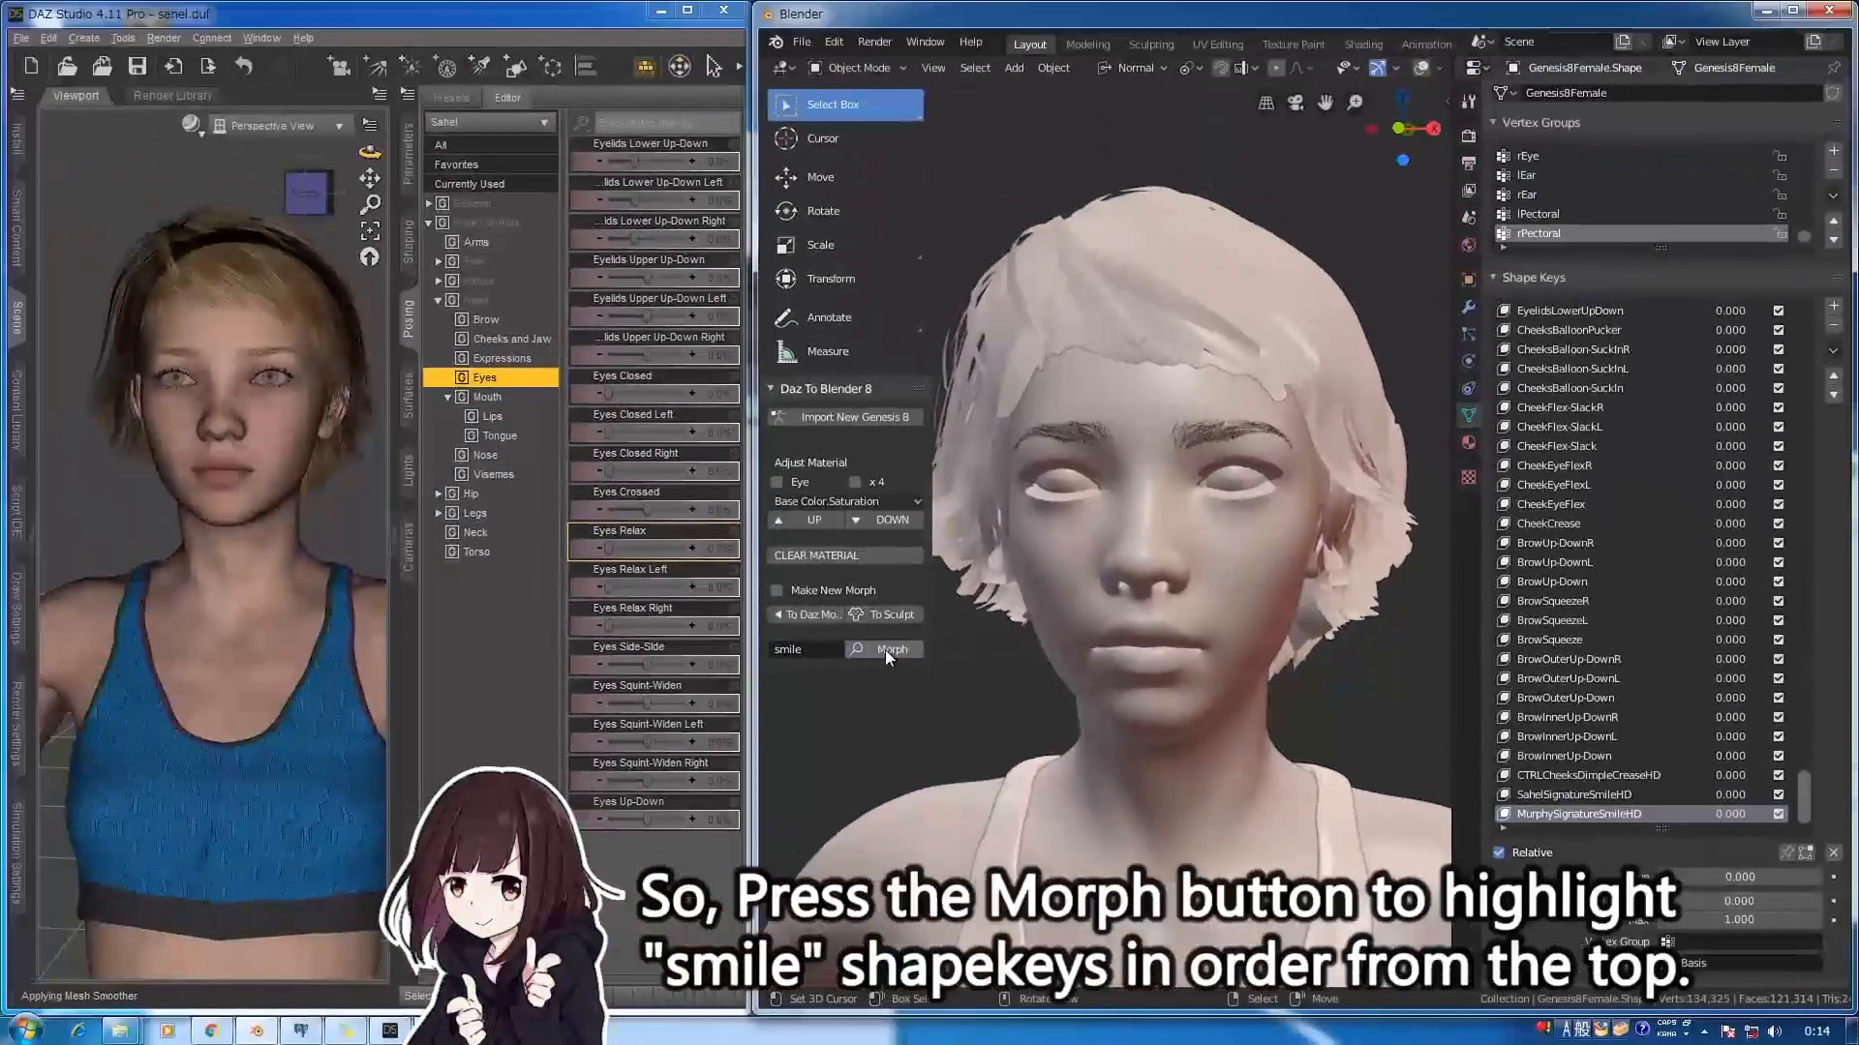
click(885, 649)
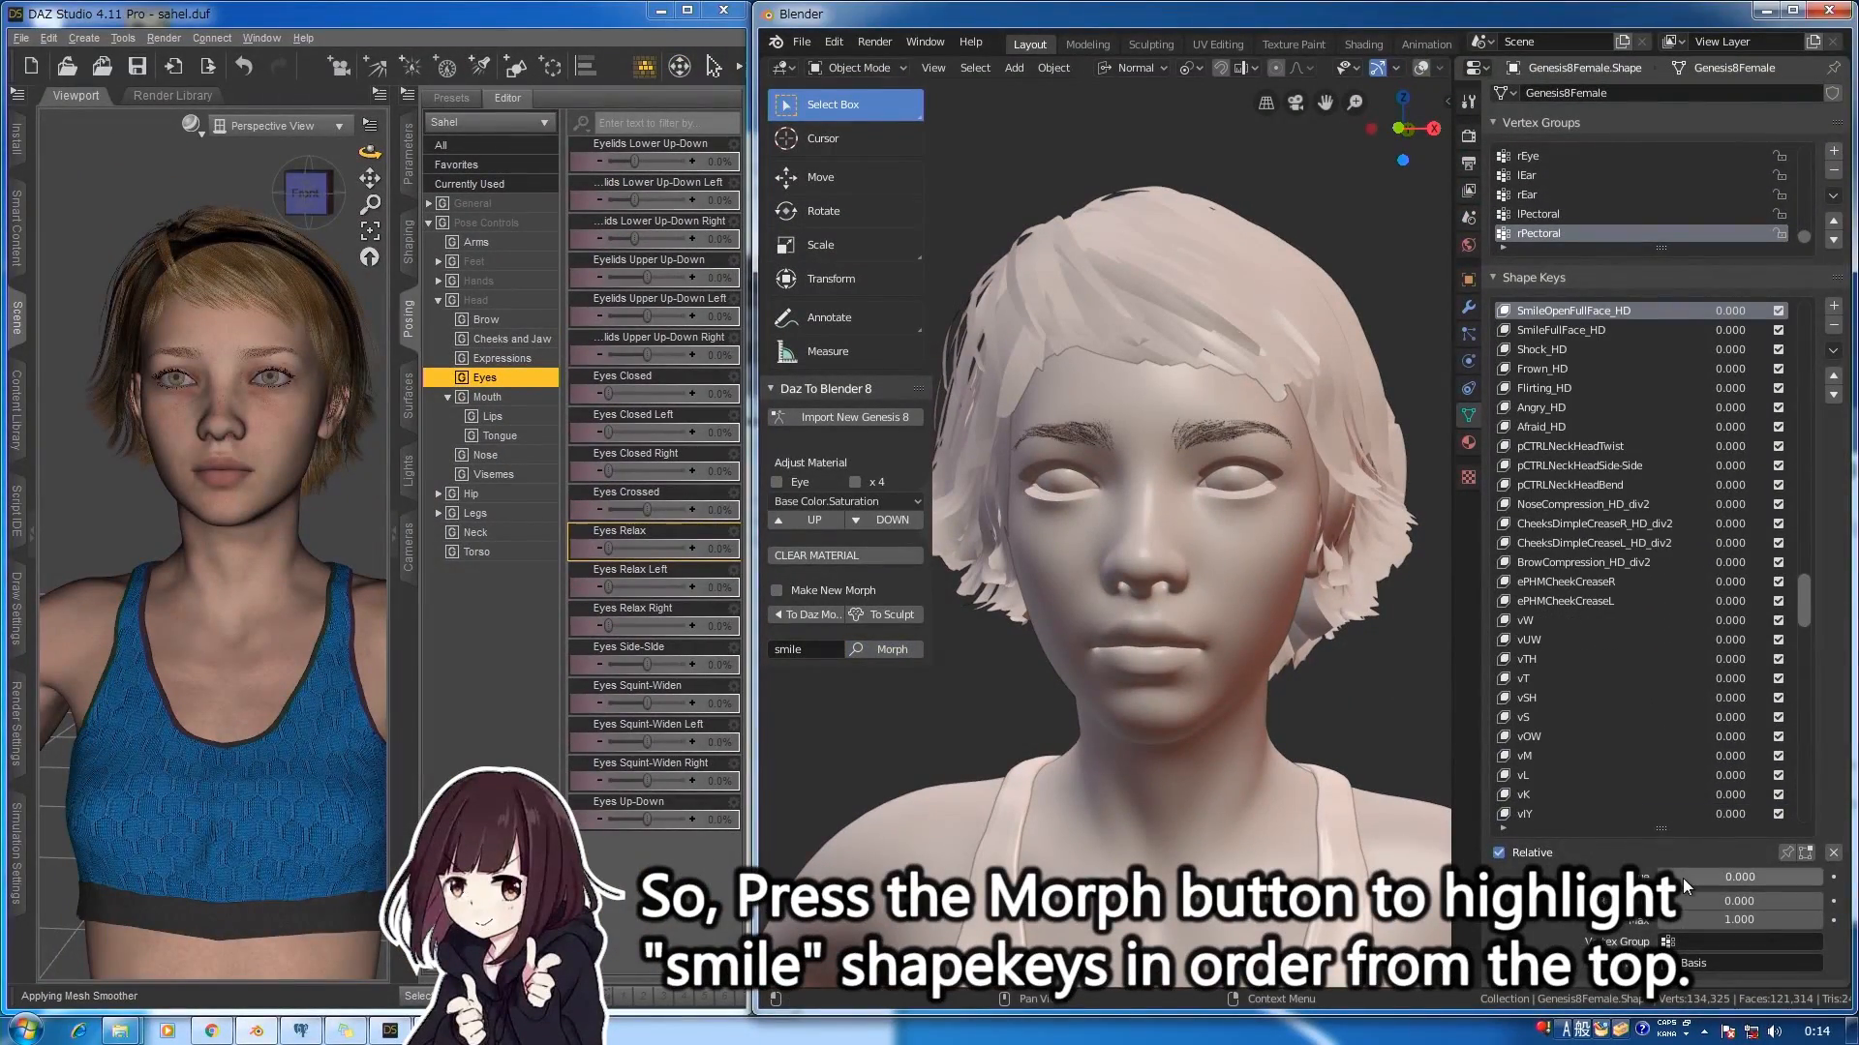
Raise the SmileOpenFullFace_HD shape key to 0.329, and raise one of the figure's head expressions in DAZ Studio.
drag(1682, 879, 1689, 879)
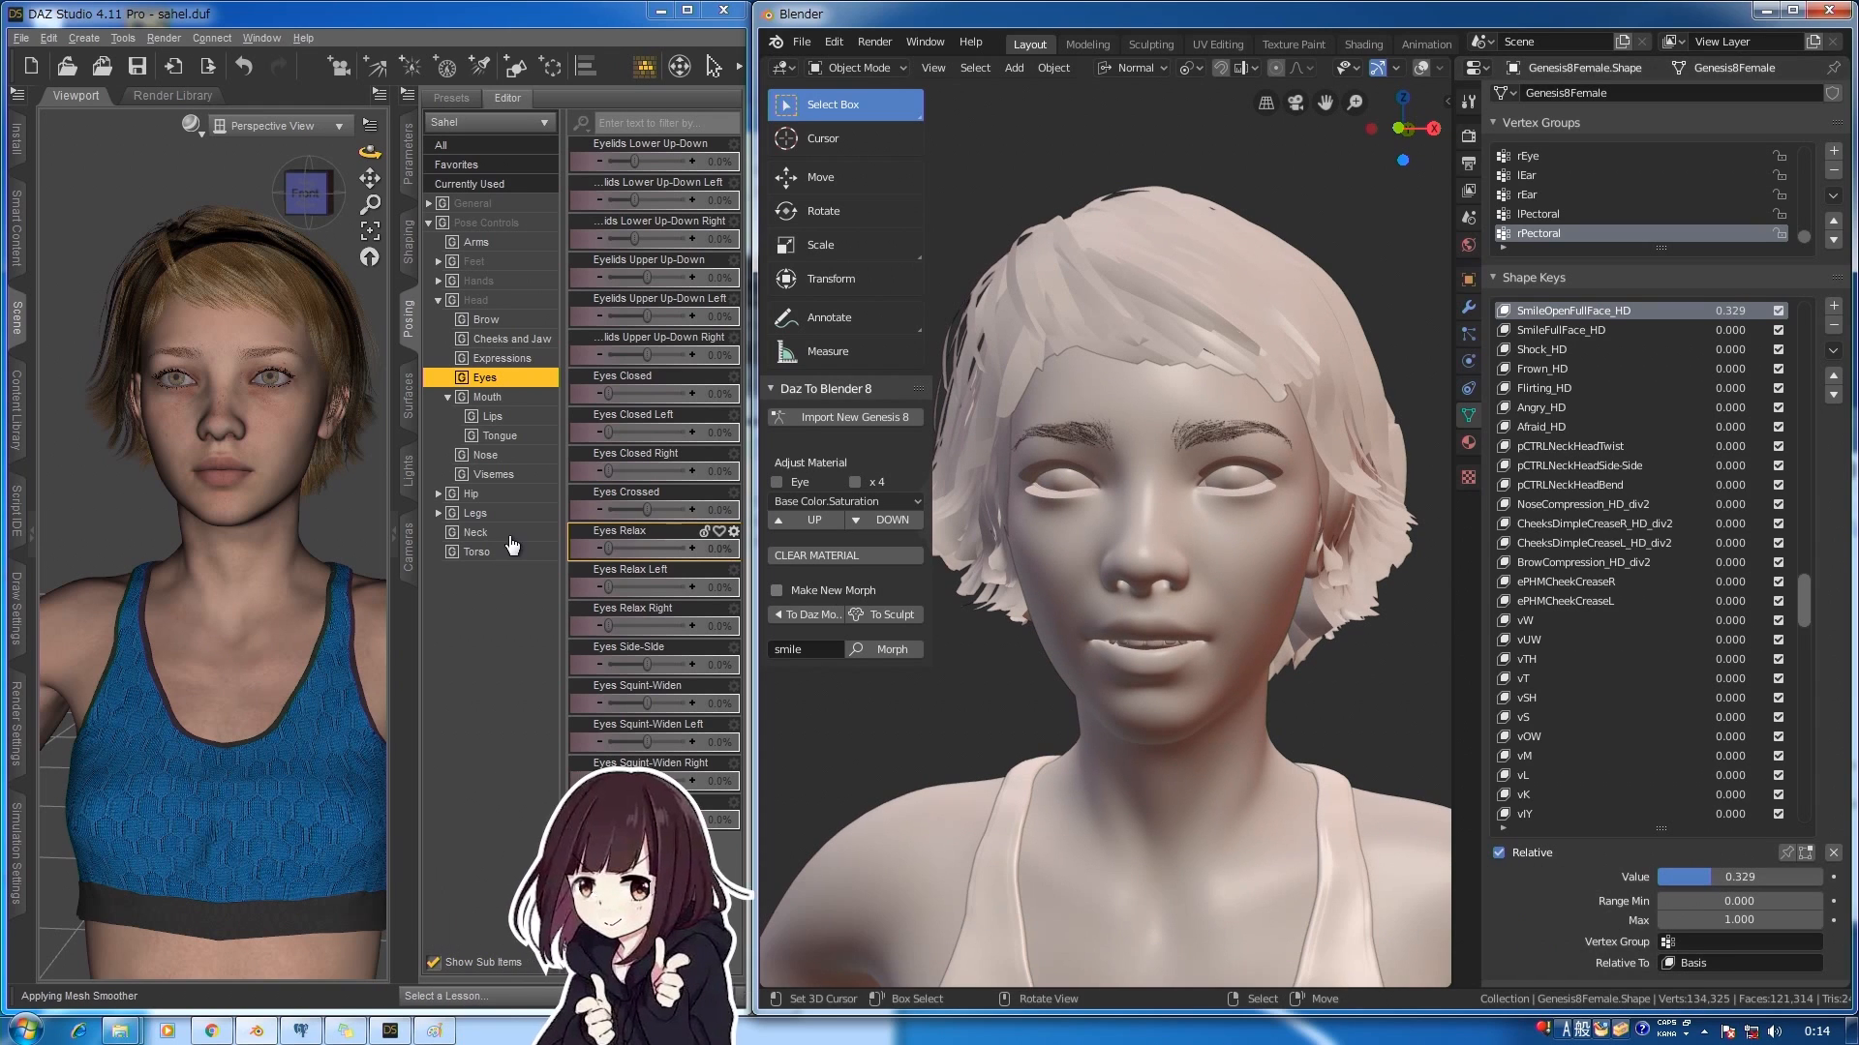
click(502, 358)
drag(608, 471, 625, 469)
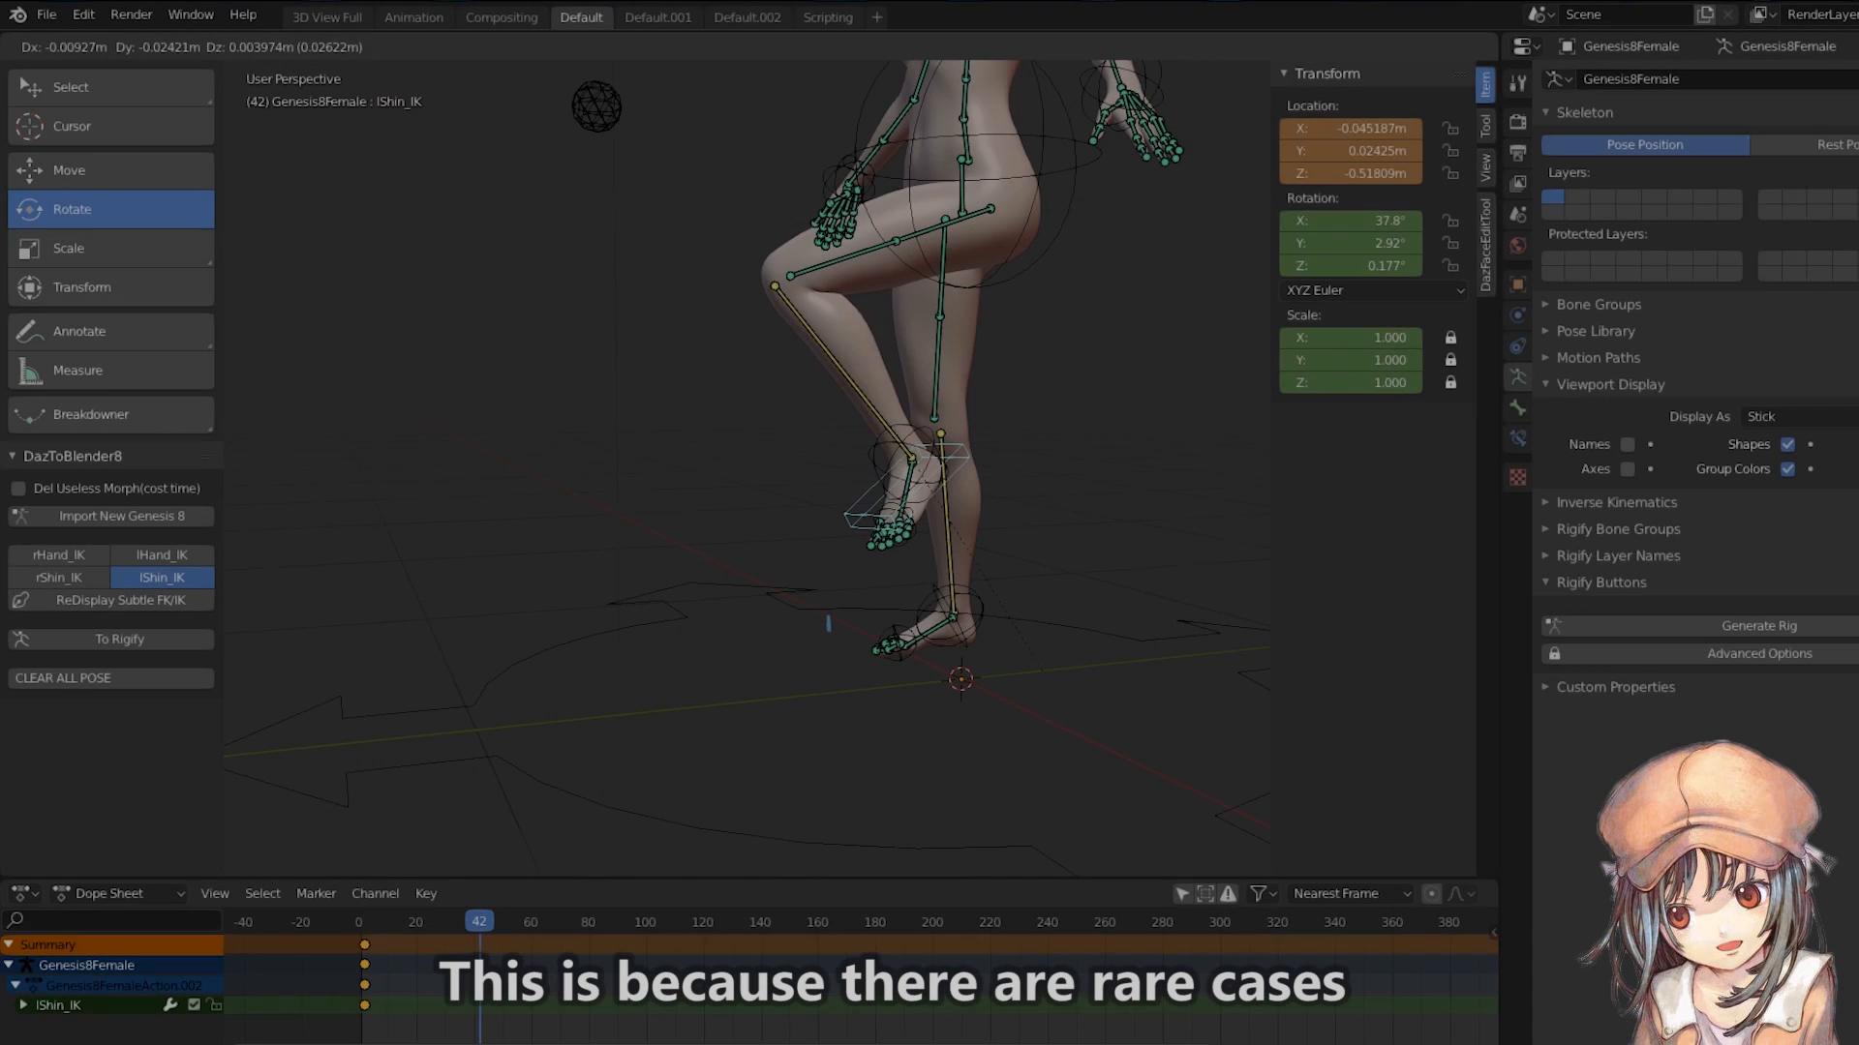
Raise the lShin_IK foot control, rotate it to about -8.42° on X, and insert a LocRotScale keyframe at frame 42.
key(Return)
drag(707, 407, 804, 479)
key(i)
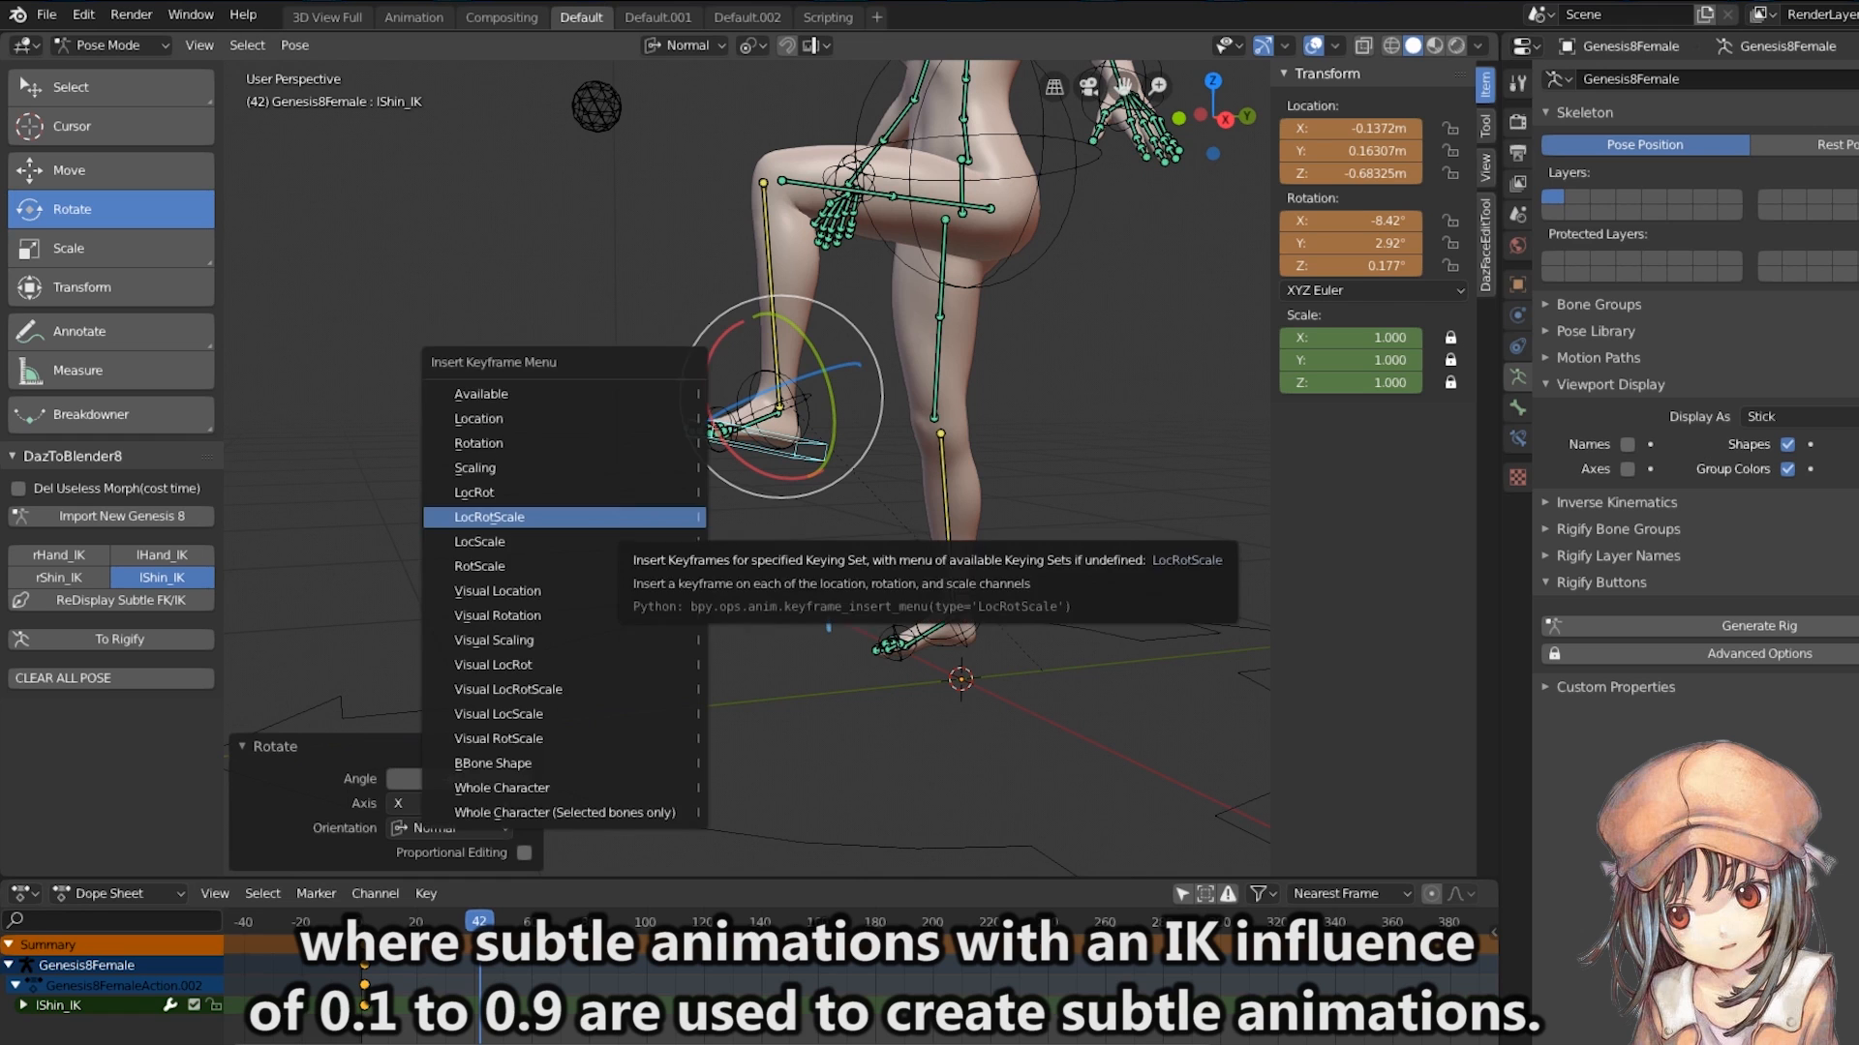
click(537, 520)
At frame 83, move the lShin_IK control by about -0.067, -0.162 and 0.080 m, and toggle the left leg's FK/IK mode.
click(597, 921)
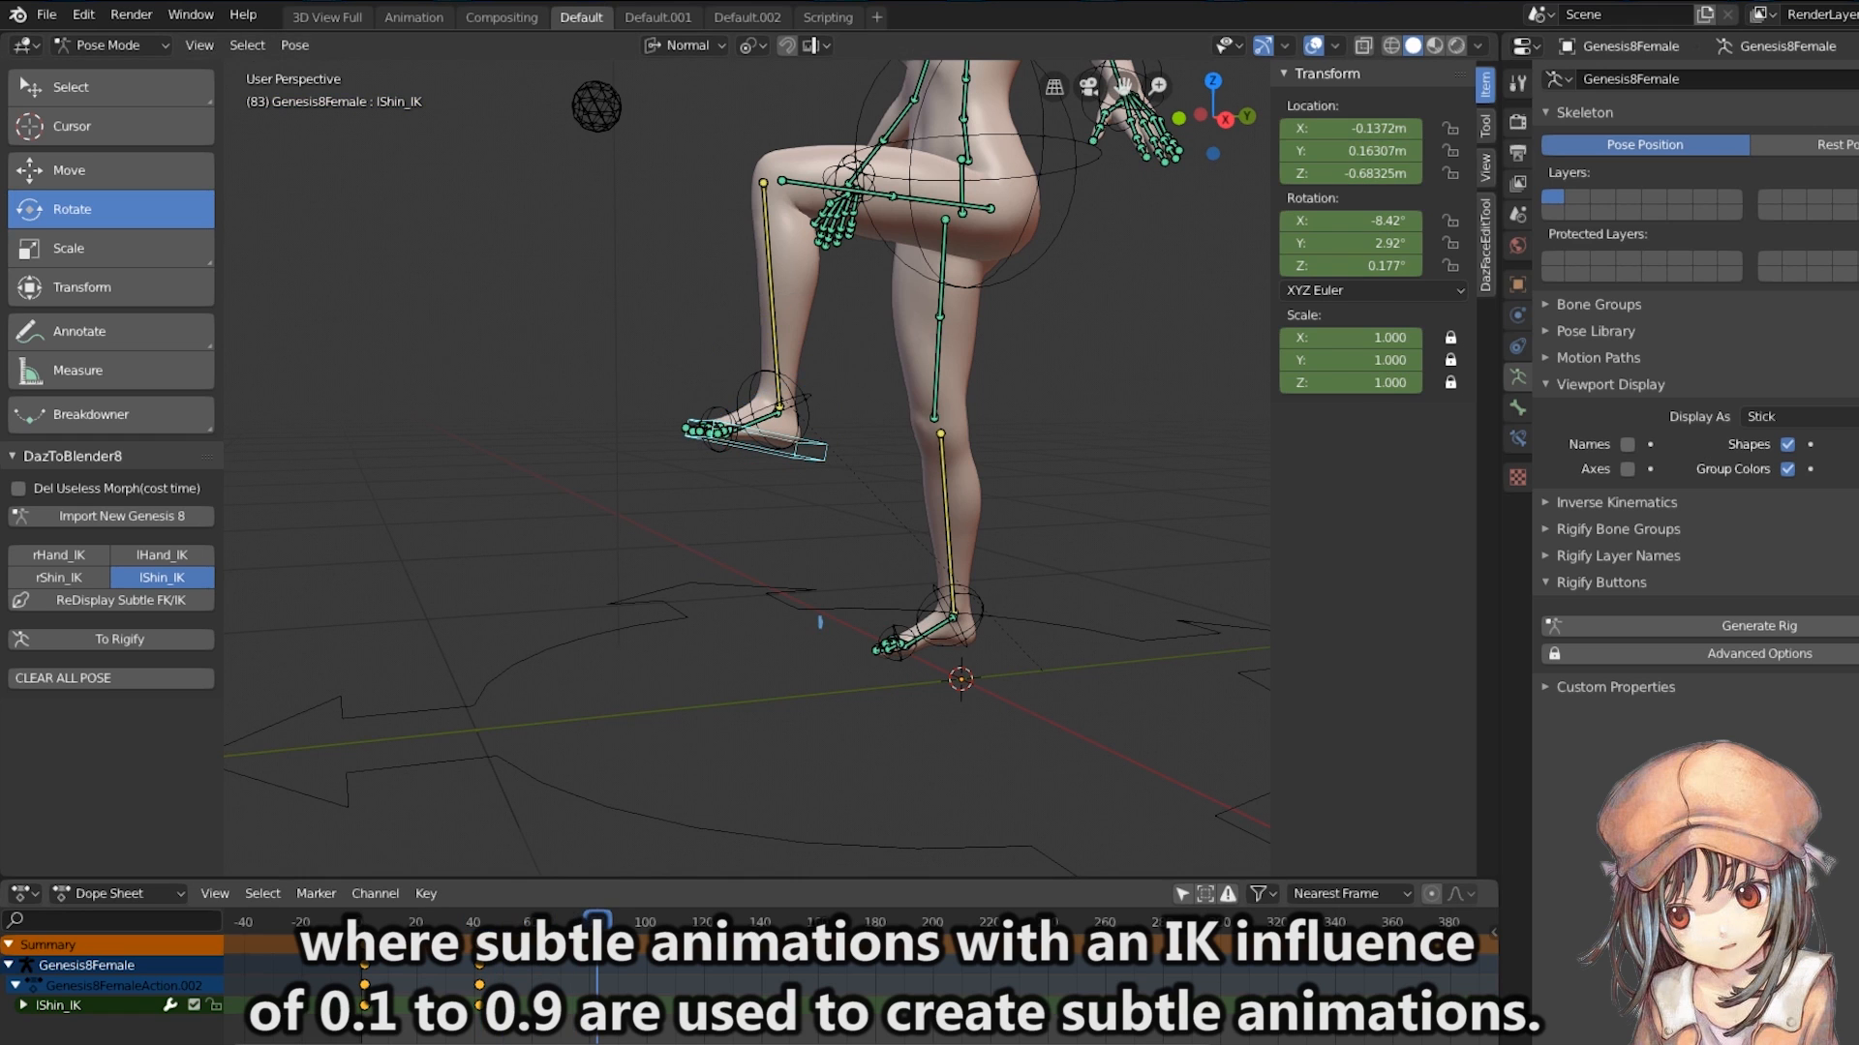
key(g)
key(Return)
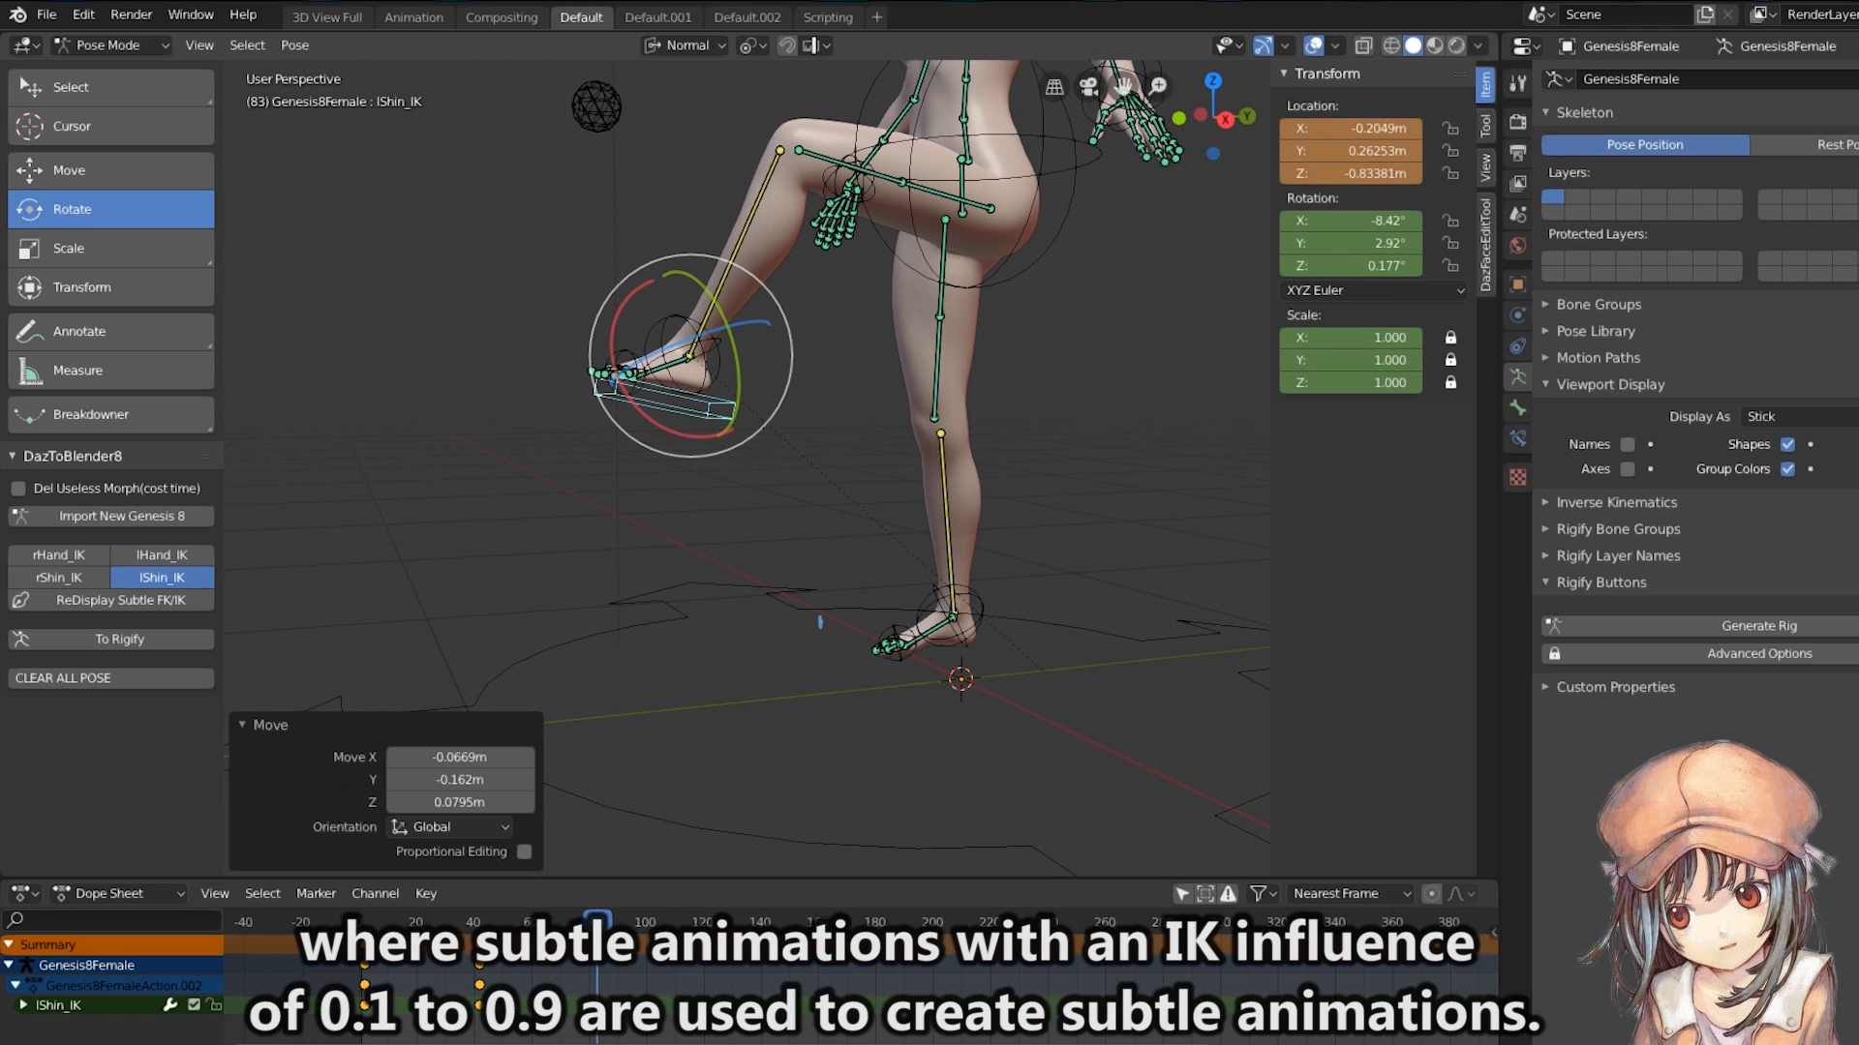
click(162, 578)
scroll(745, 470, up, 3)
middle_drag(745, 426, 789, 511)
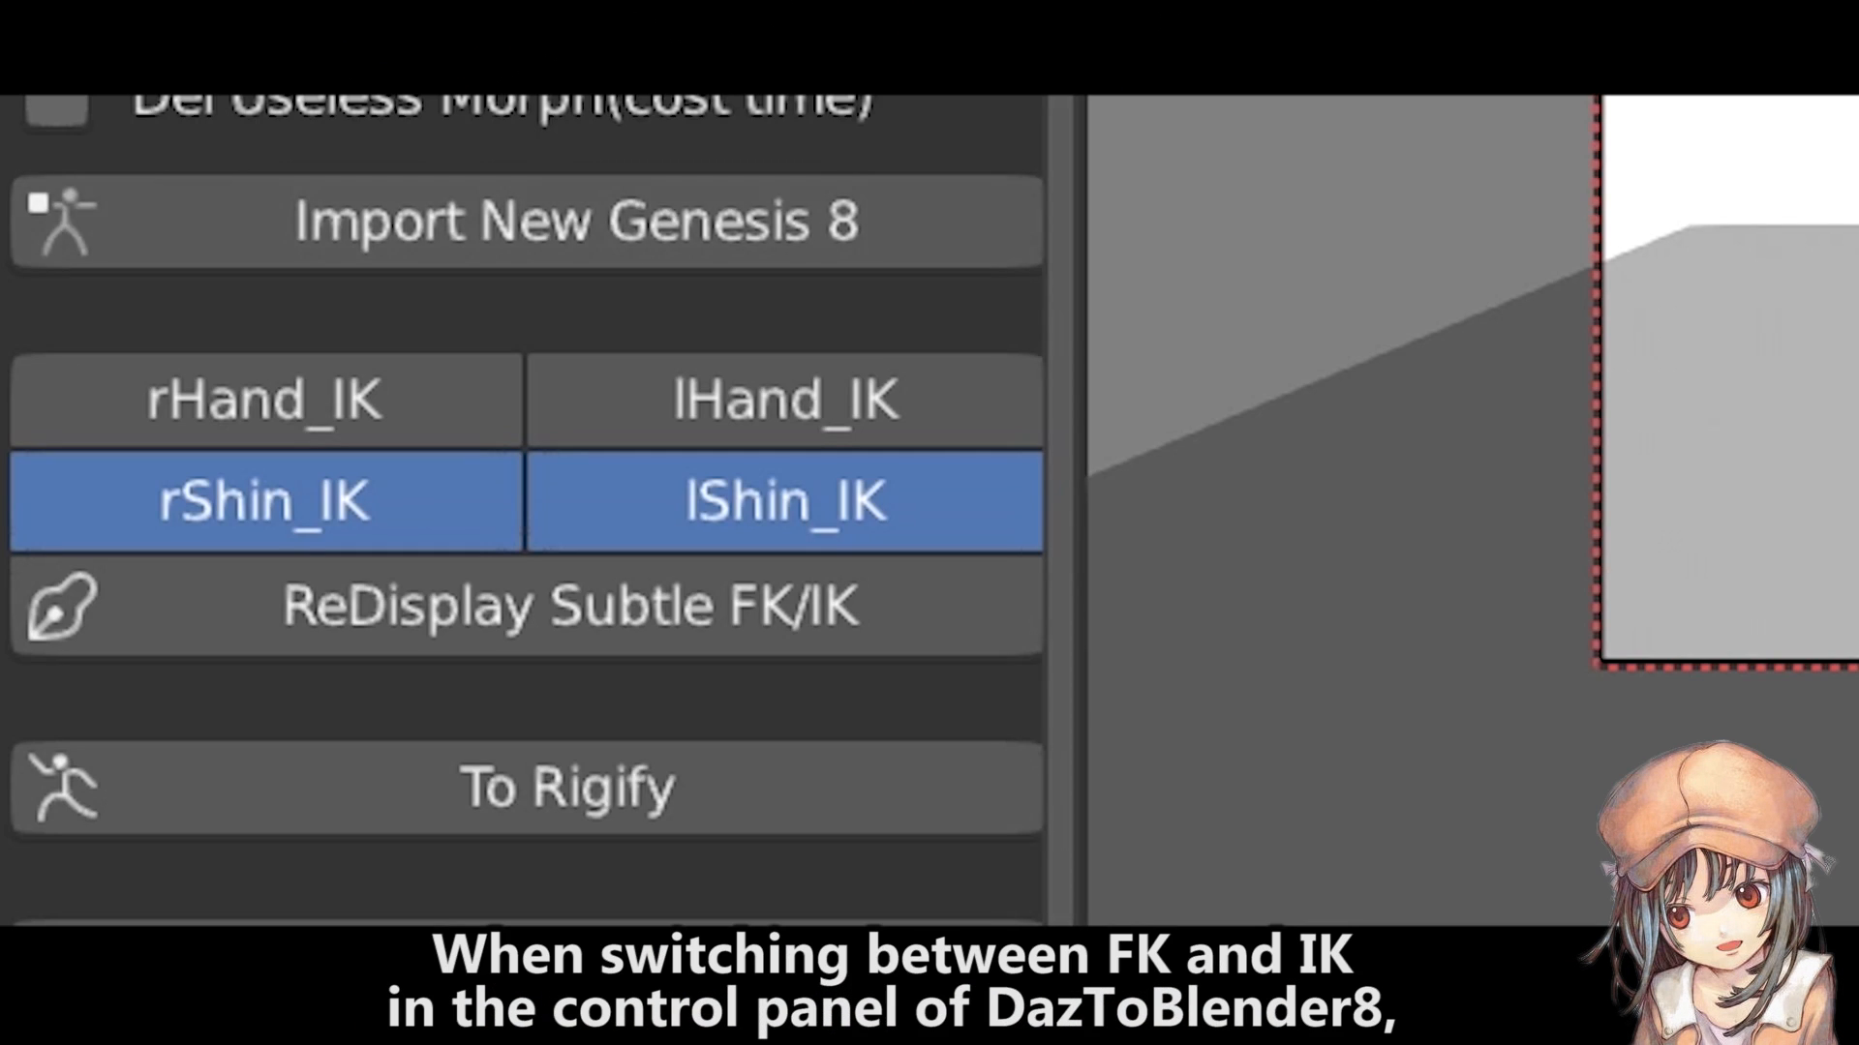
Toggle the left hand and left shin between FK and IK with the lHand_IK and lShin_IK switches.
click(786, 401)
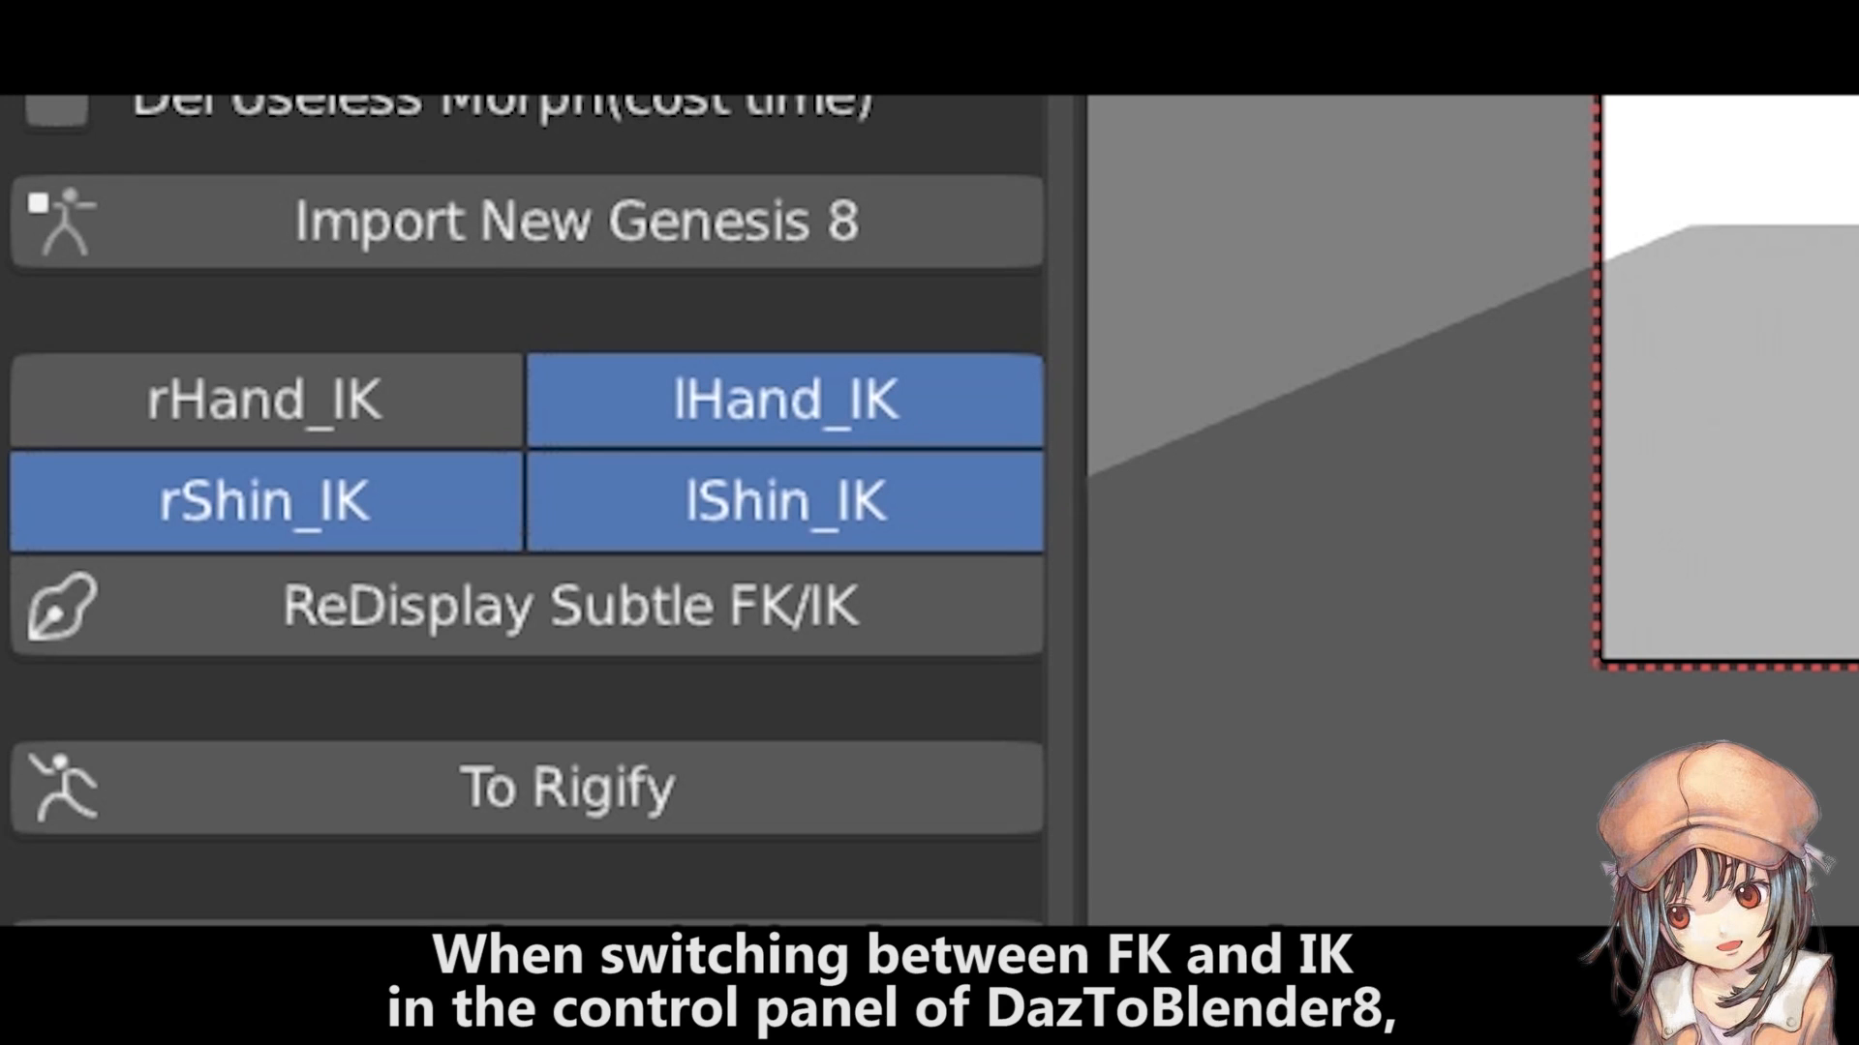
click(786, 501)
click(786, 400)
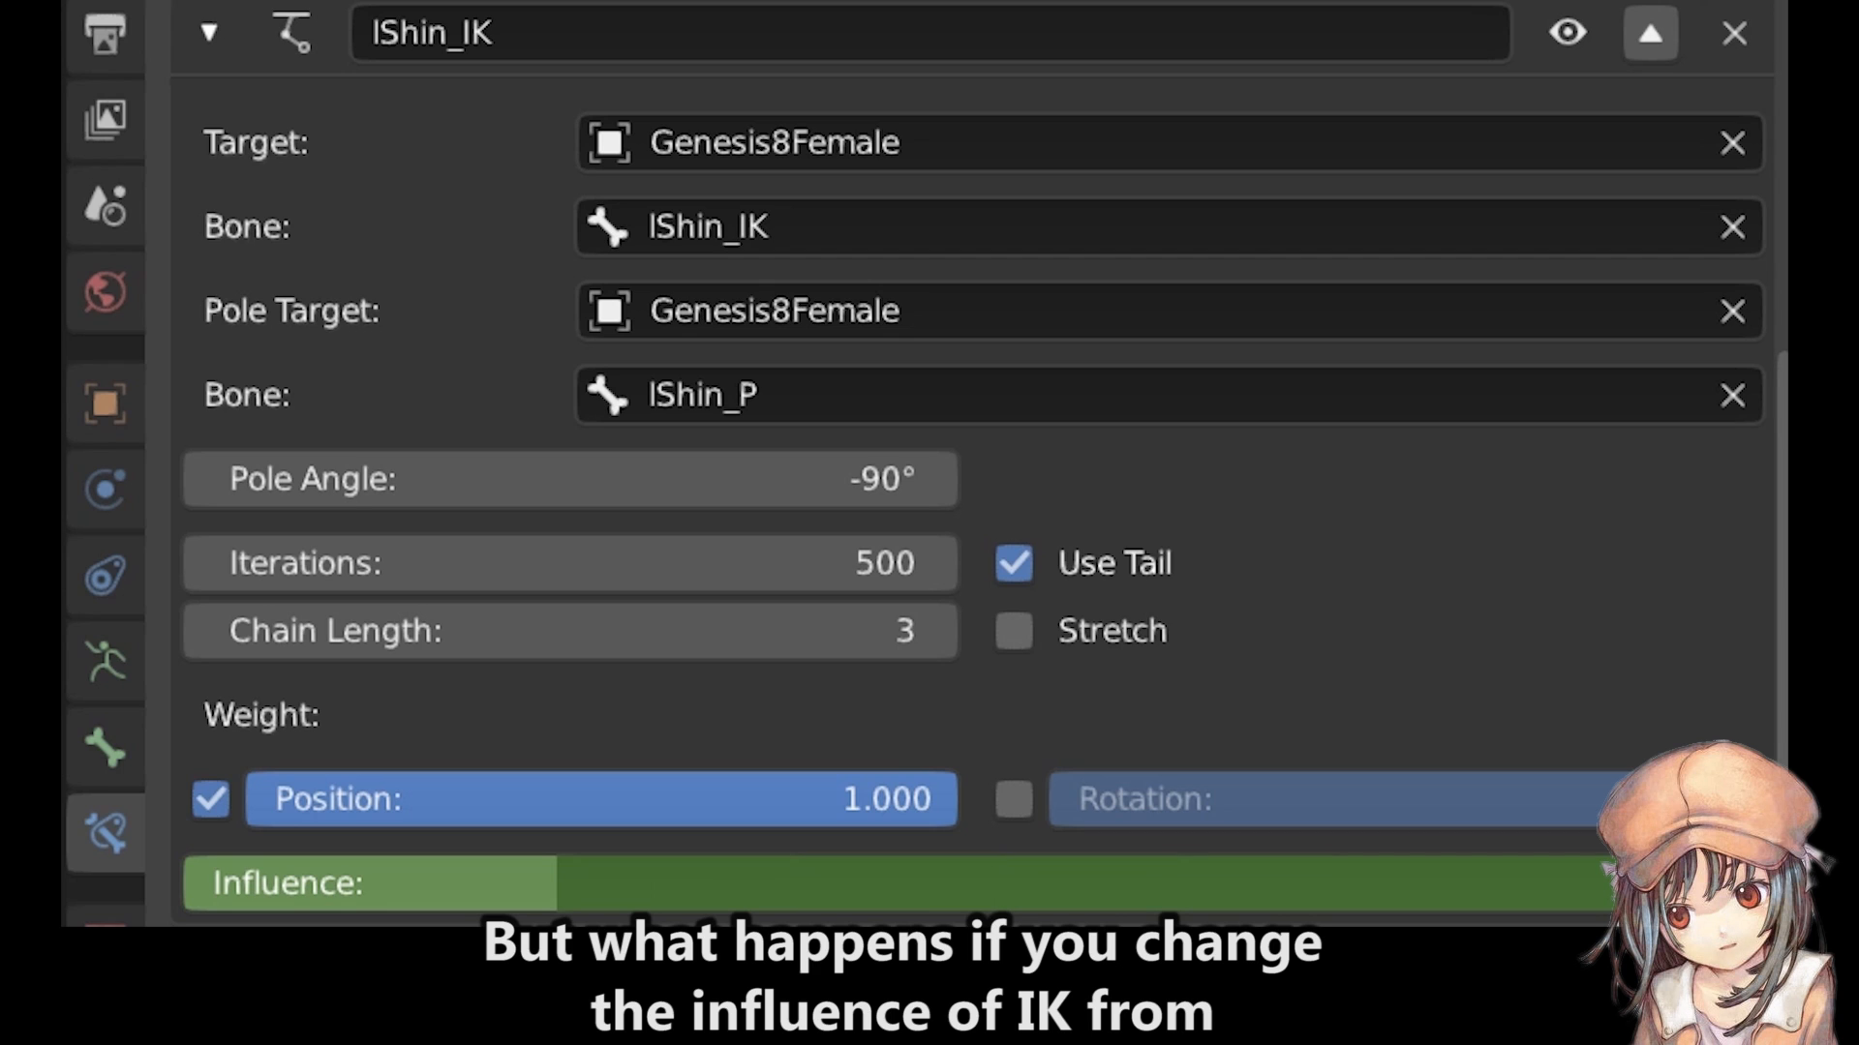
Raise the influence of the left shin bone's lShin_IK constraint, and redisplay the subtle FK/IK state.
drag(411, 883, 1405, 883)
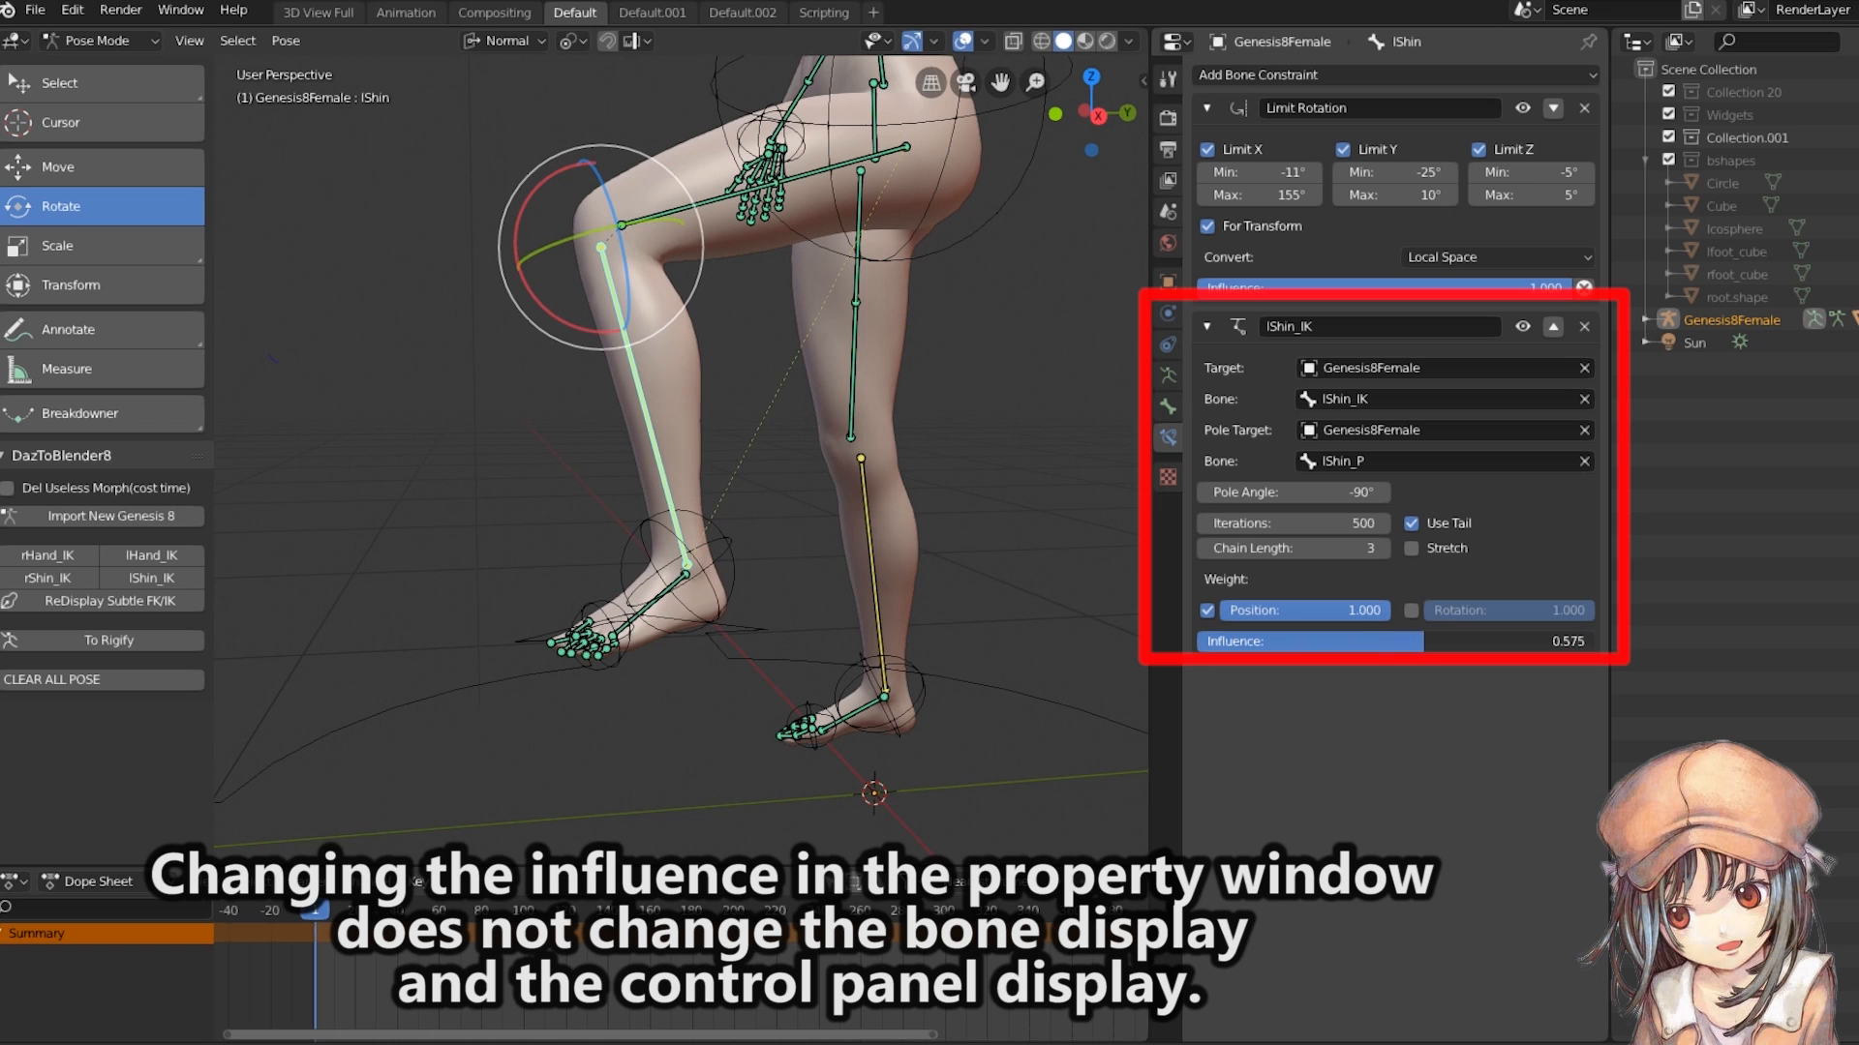
drag(1529, 641, 1592, 641)
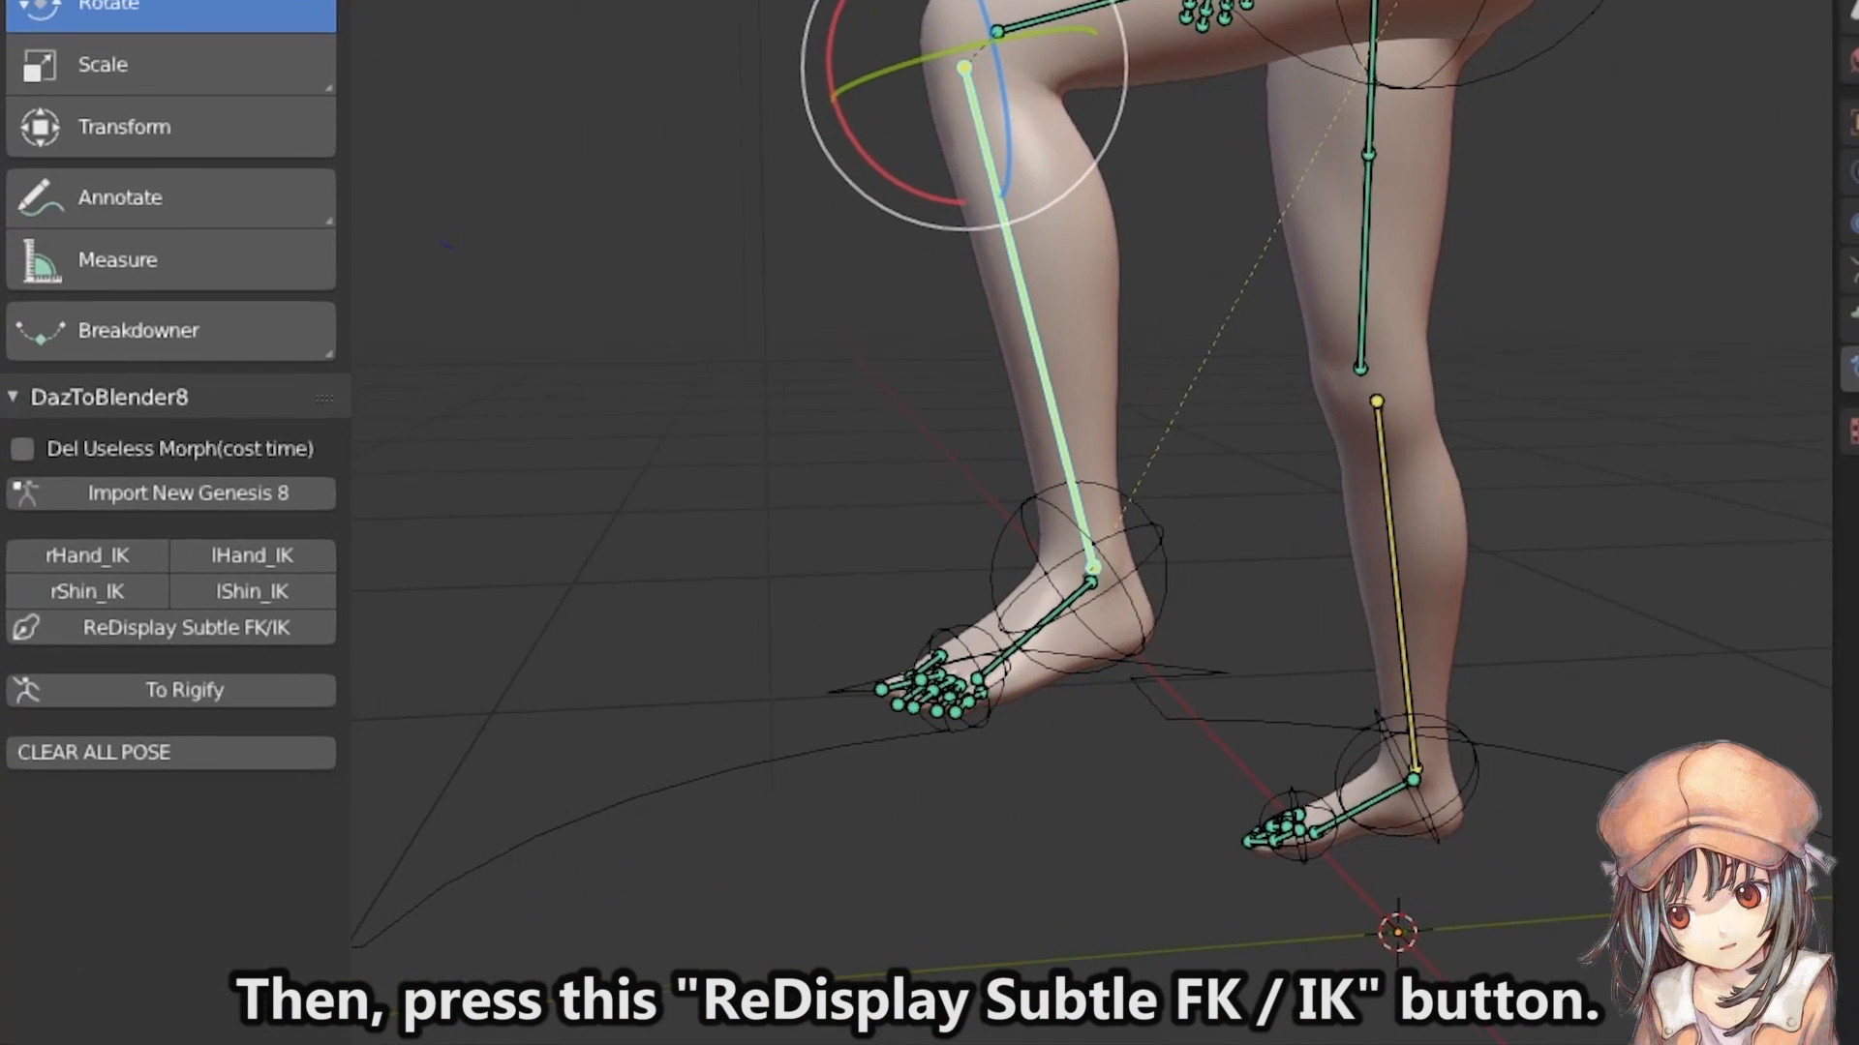
click(184, 627)
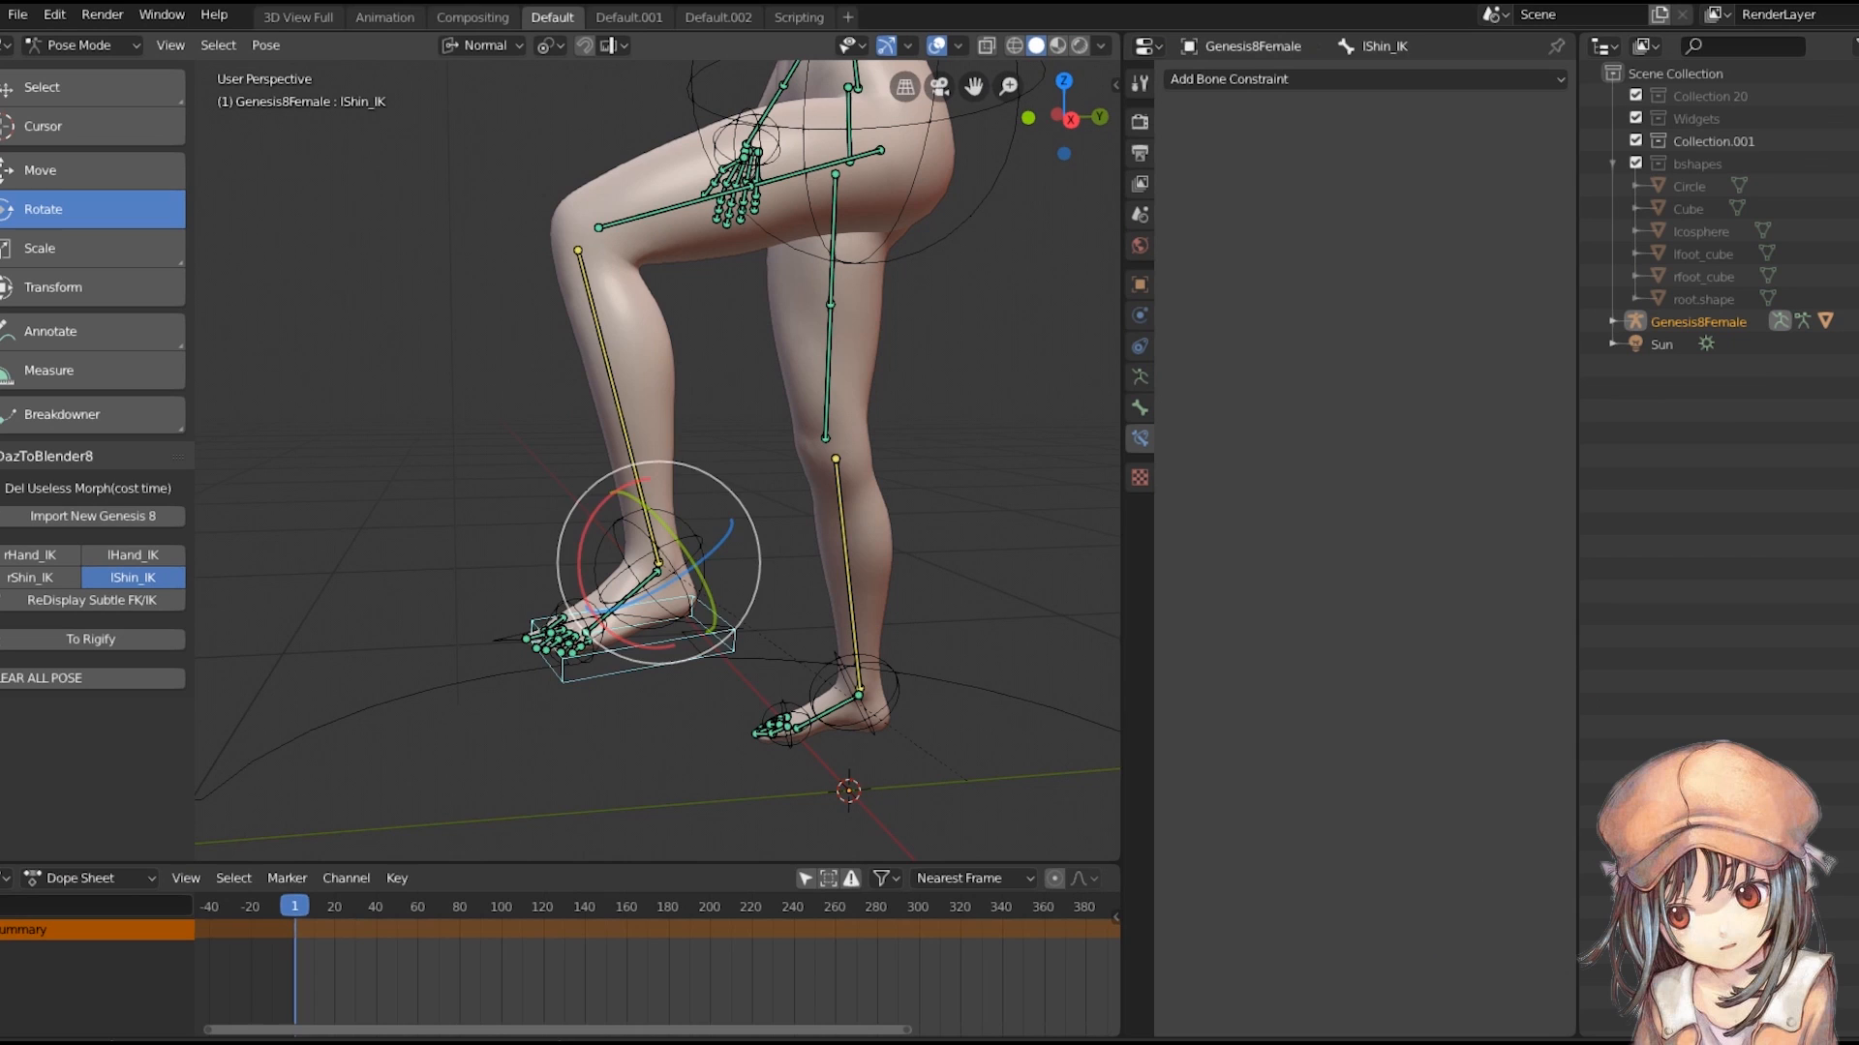
Select the left shin bone, lower its lShin_IK constraint influence, and refresh the FK/IK display to match.
click(616, 398)
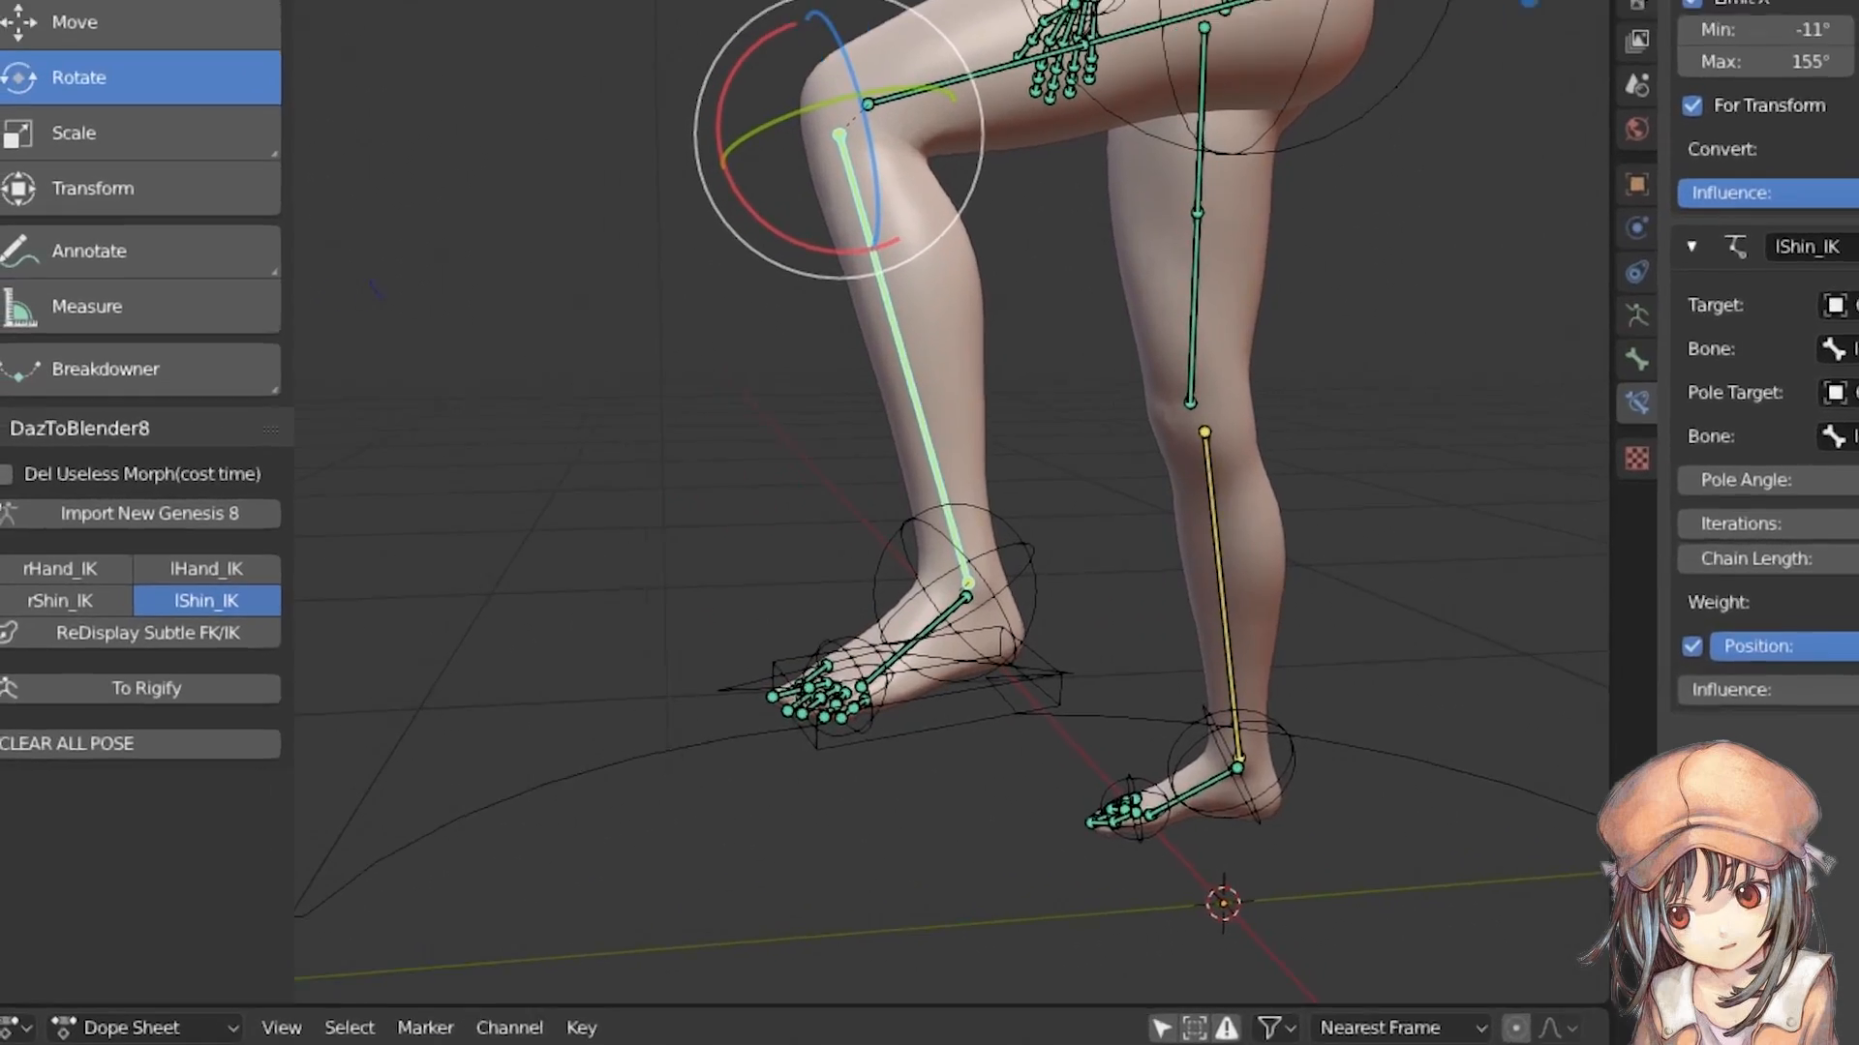
click(147, 632)
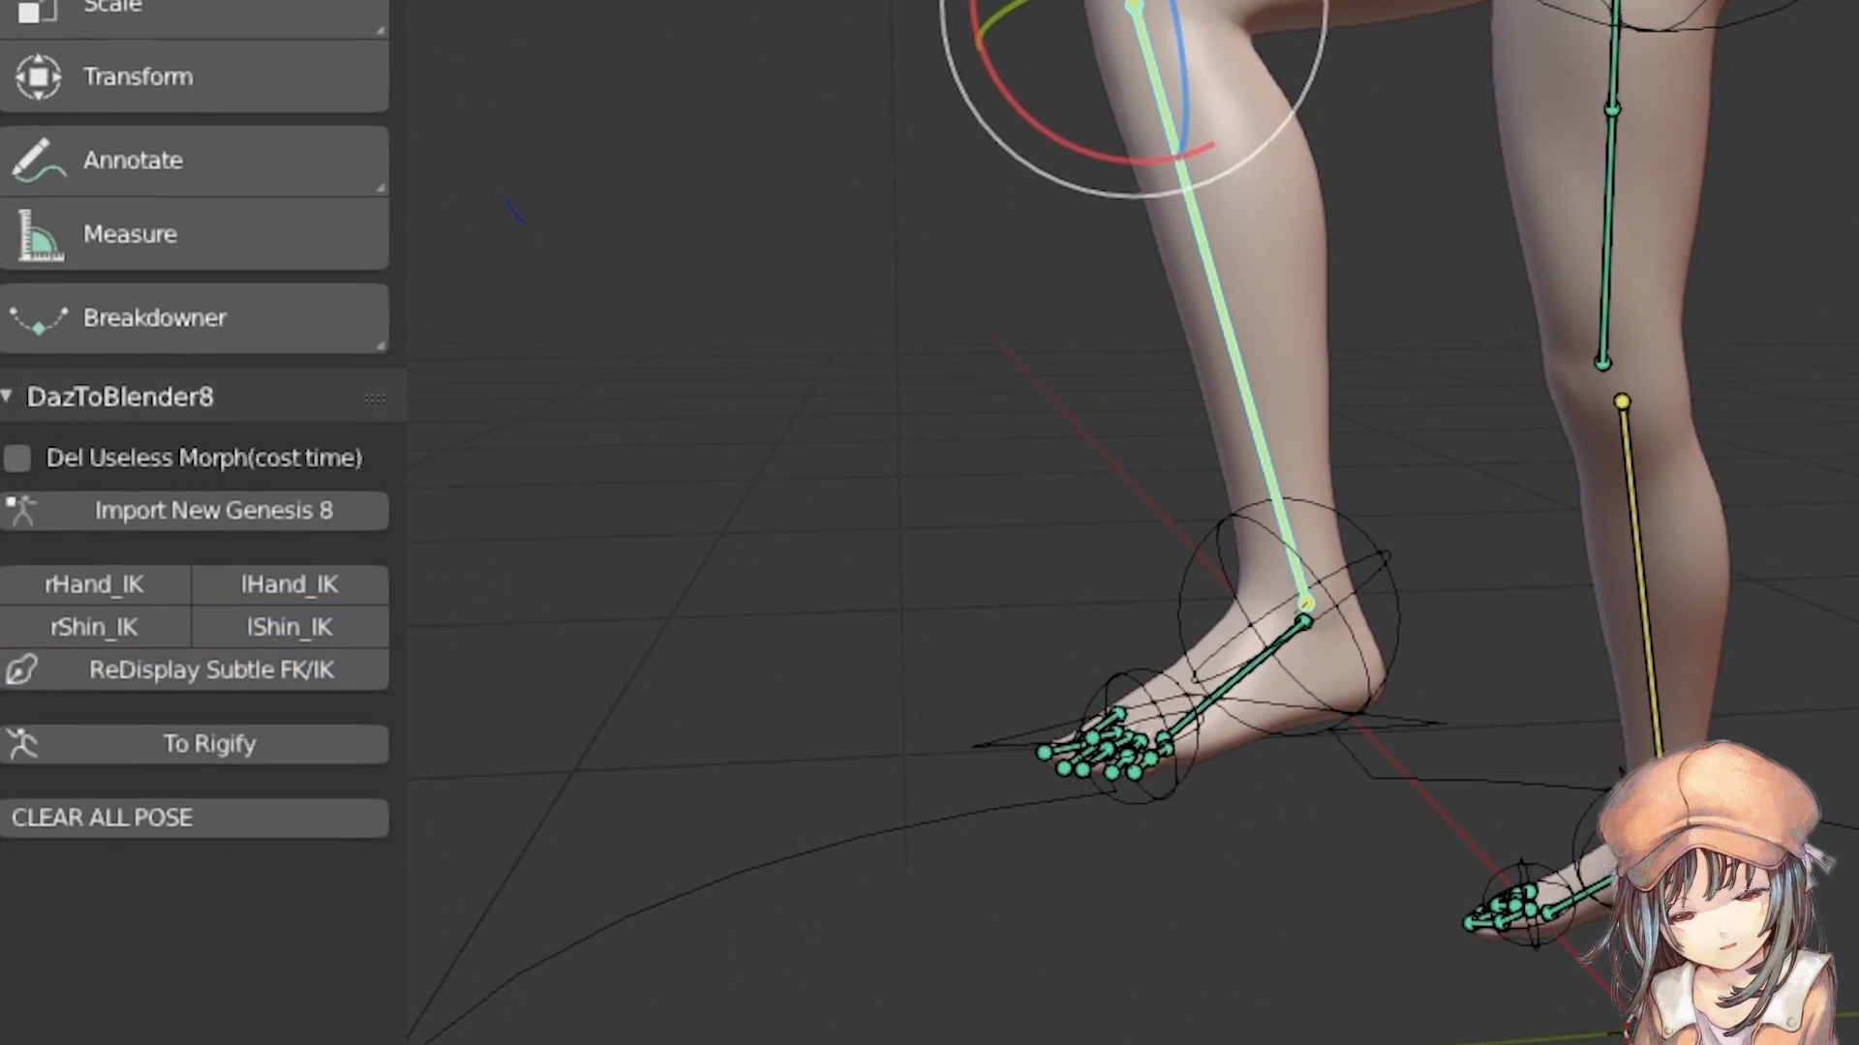
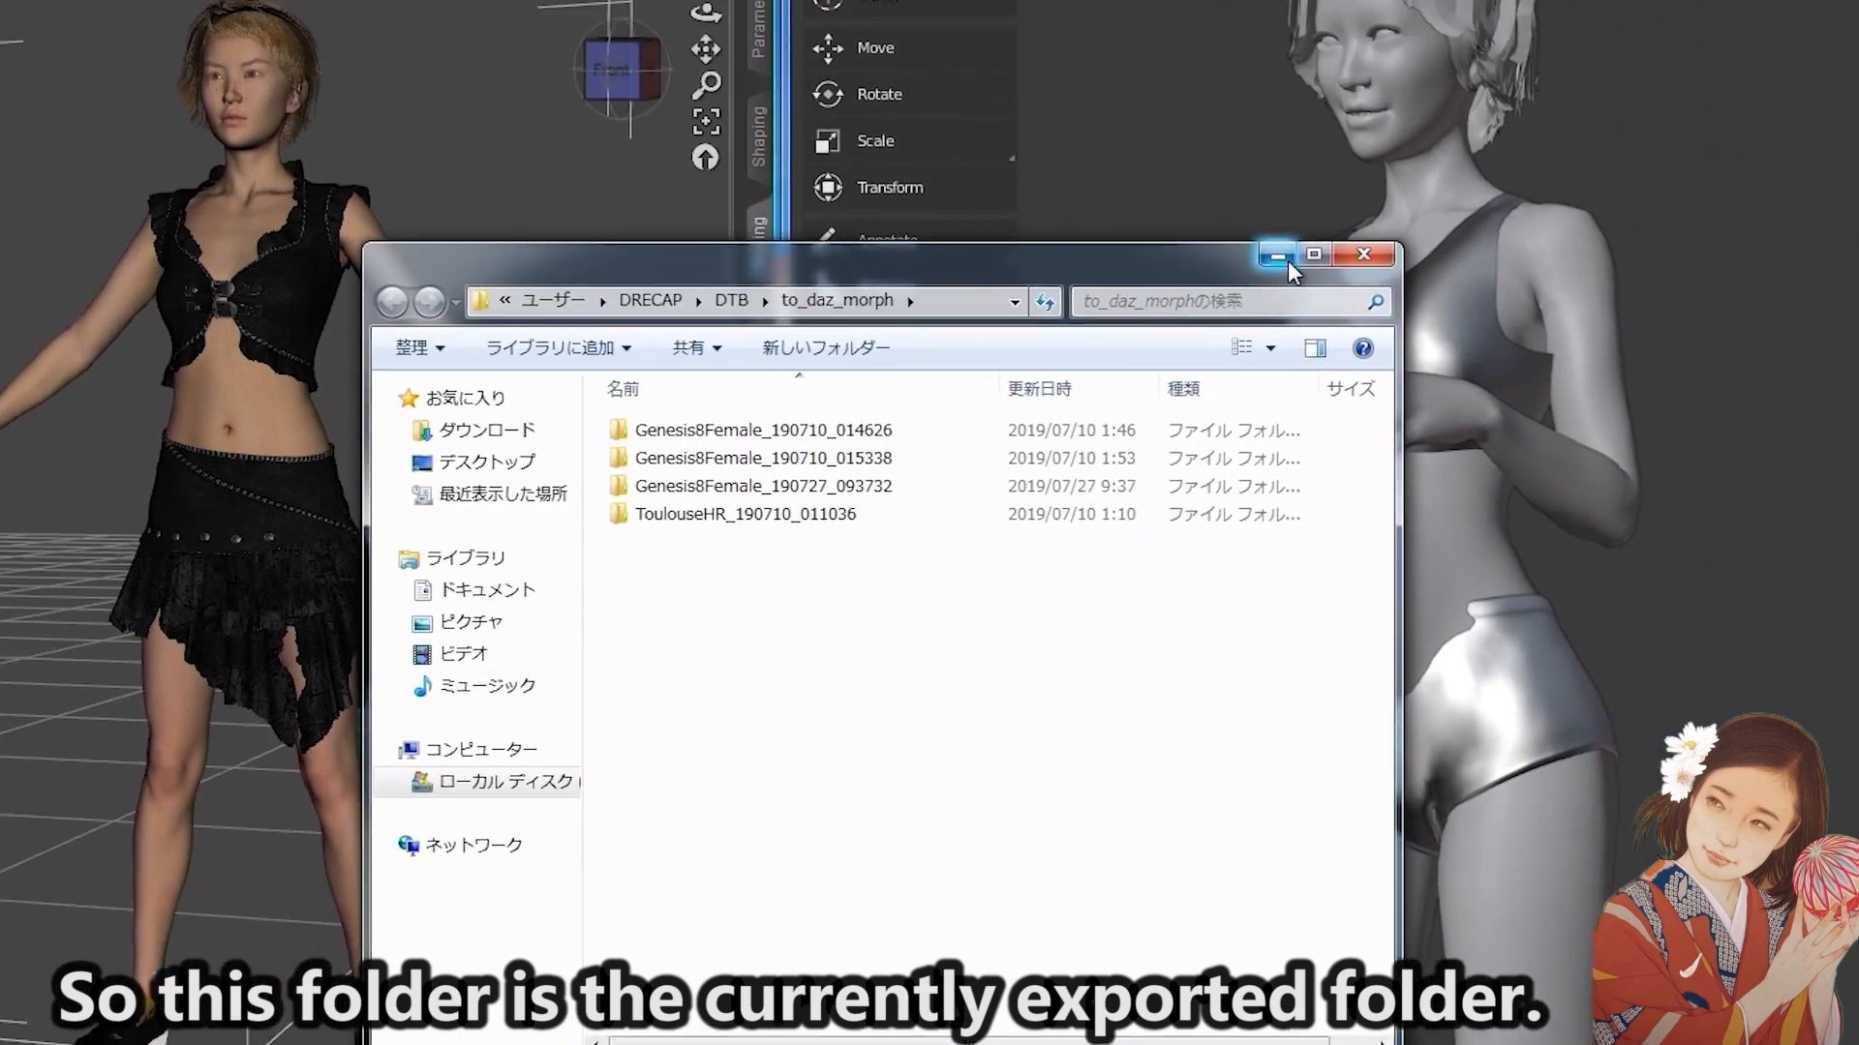
Minimize the to_daz_morph folder window and open Morph Loader Pro for the figure in DAZ Studio.
click(1277, 257)
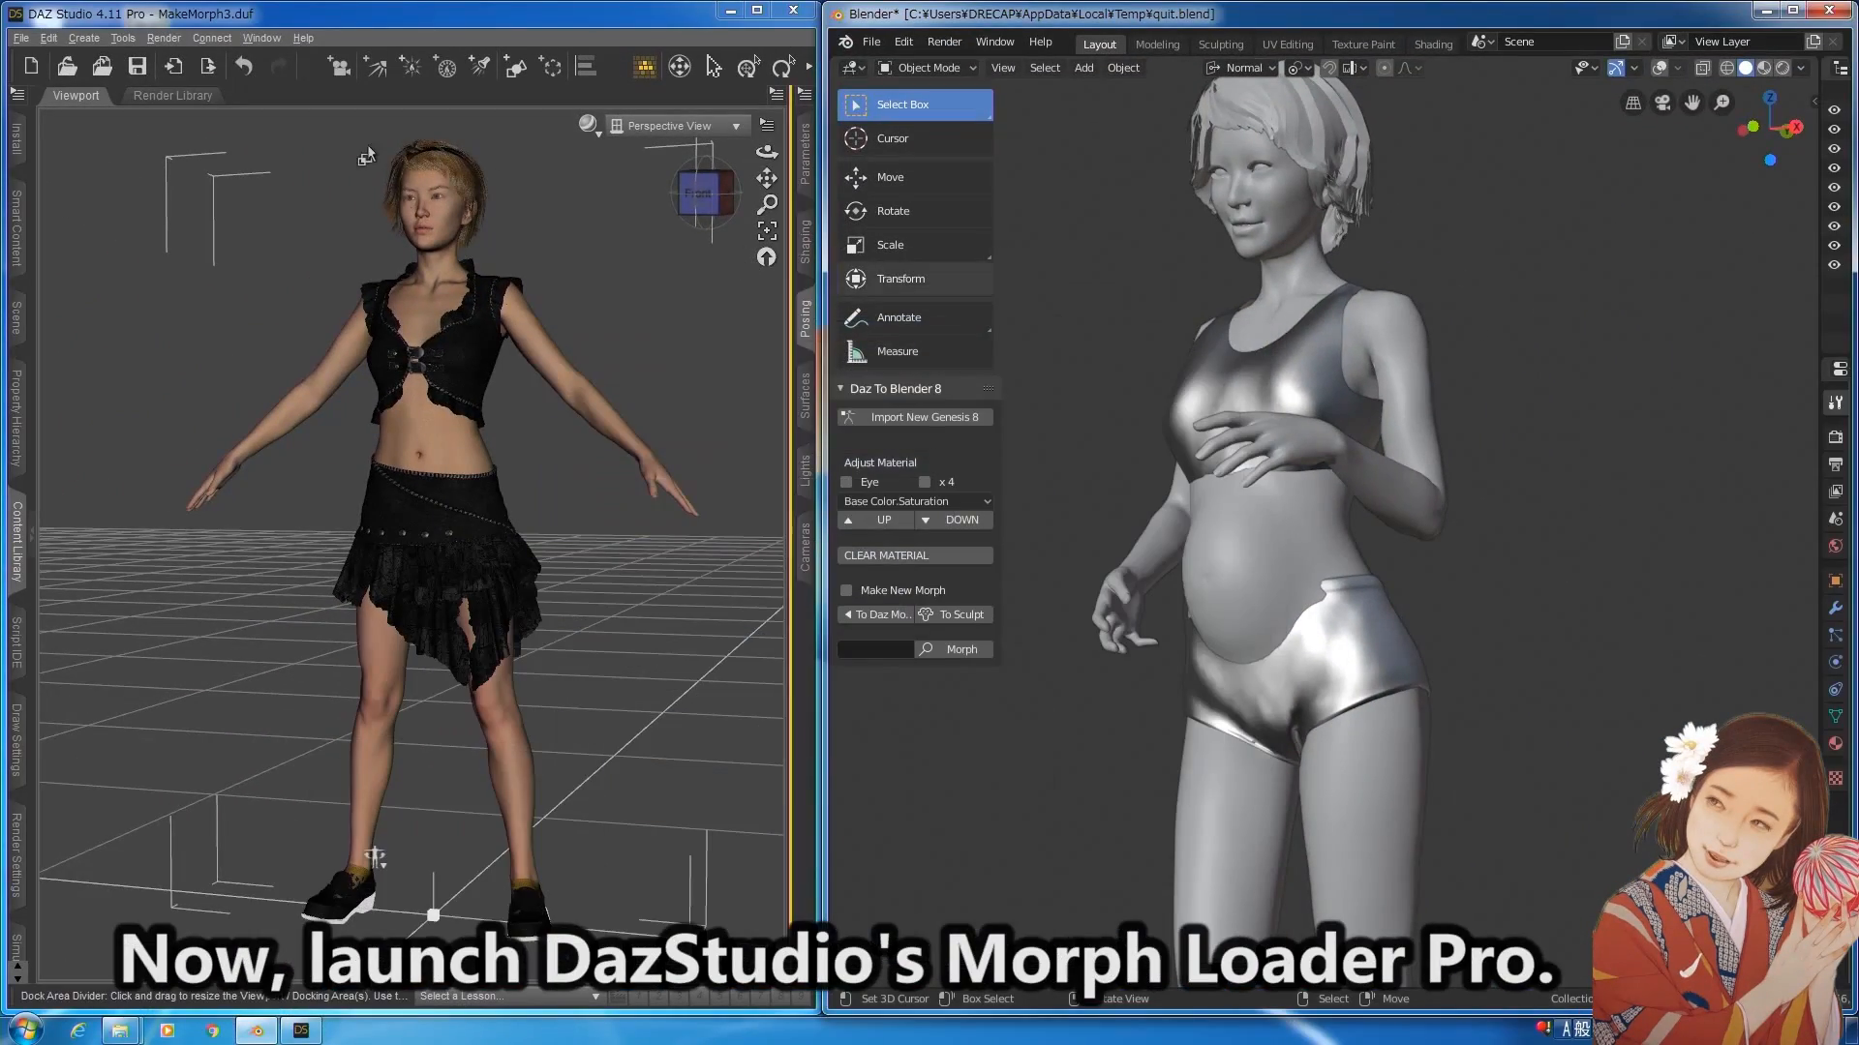
click(48, 38)
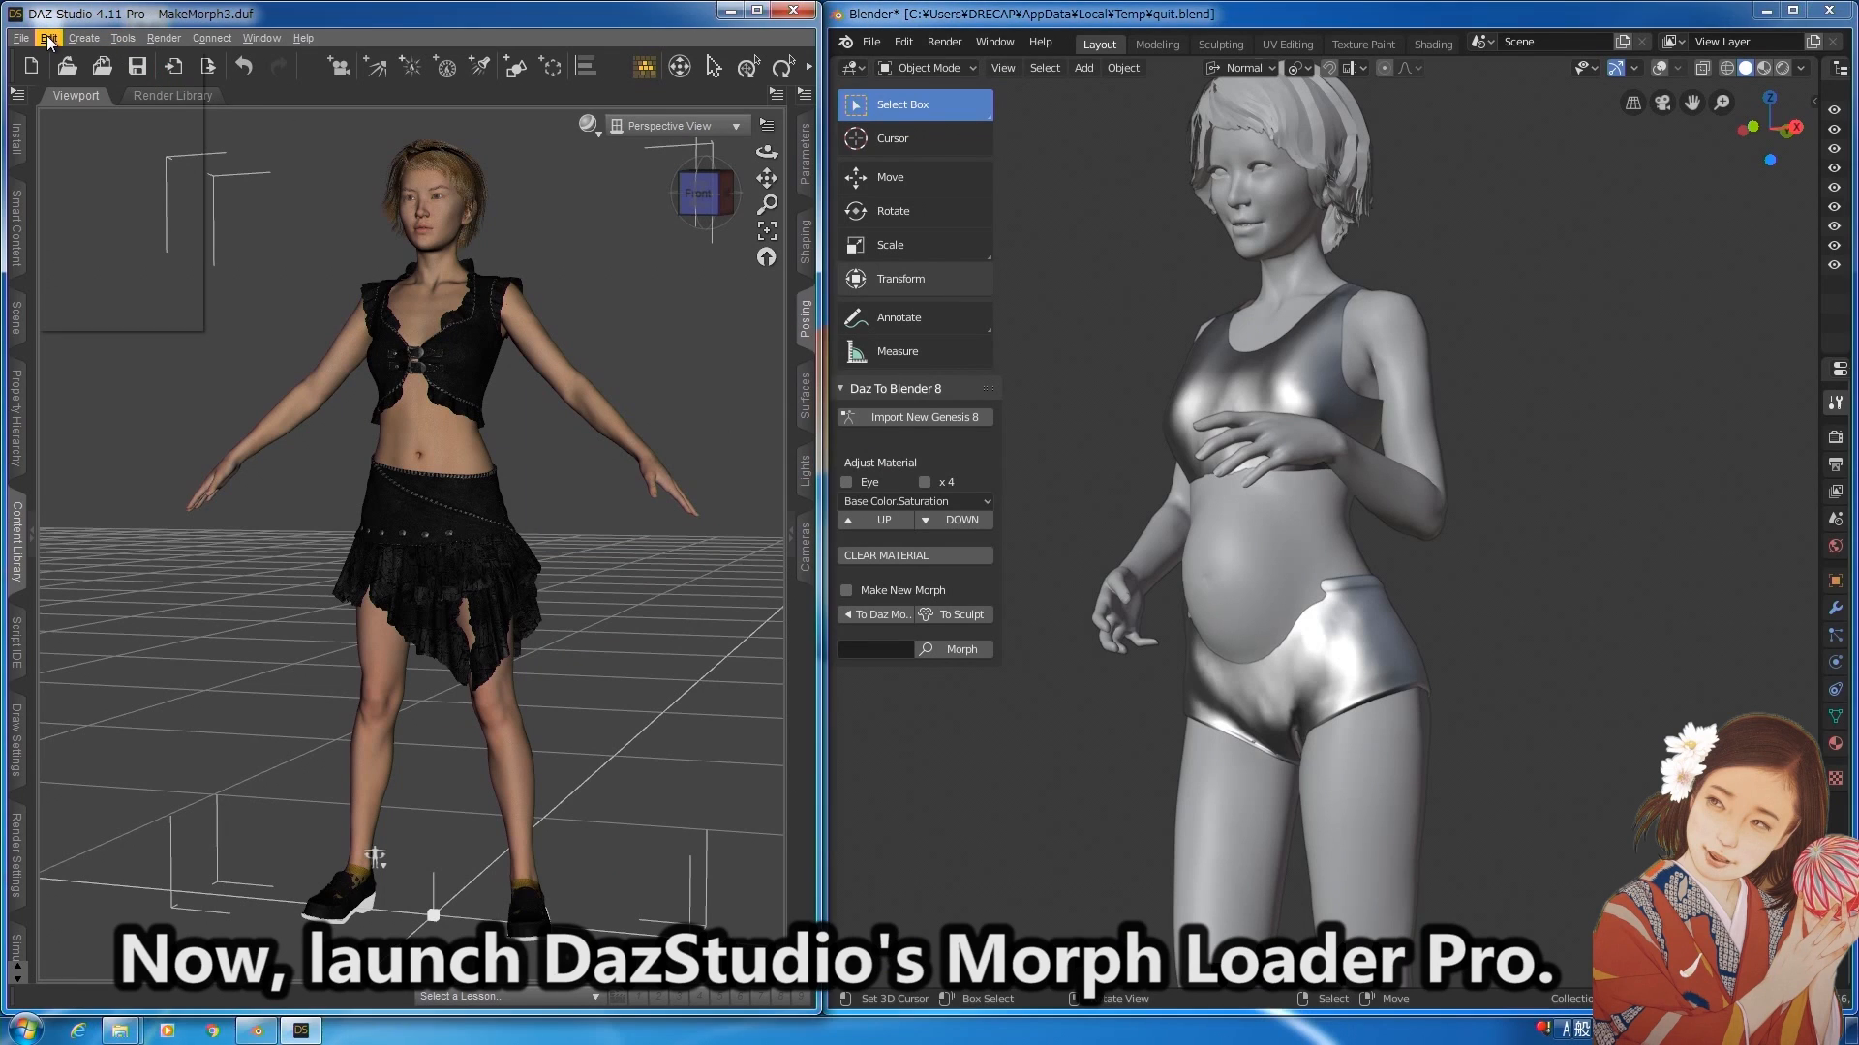
mouse_move(115, 206)
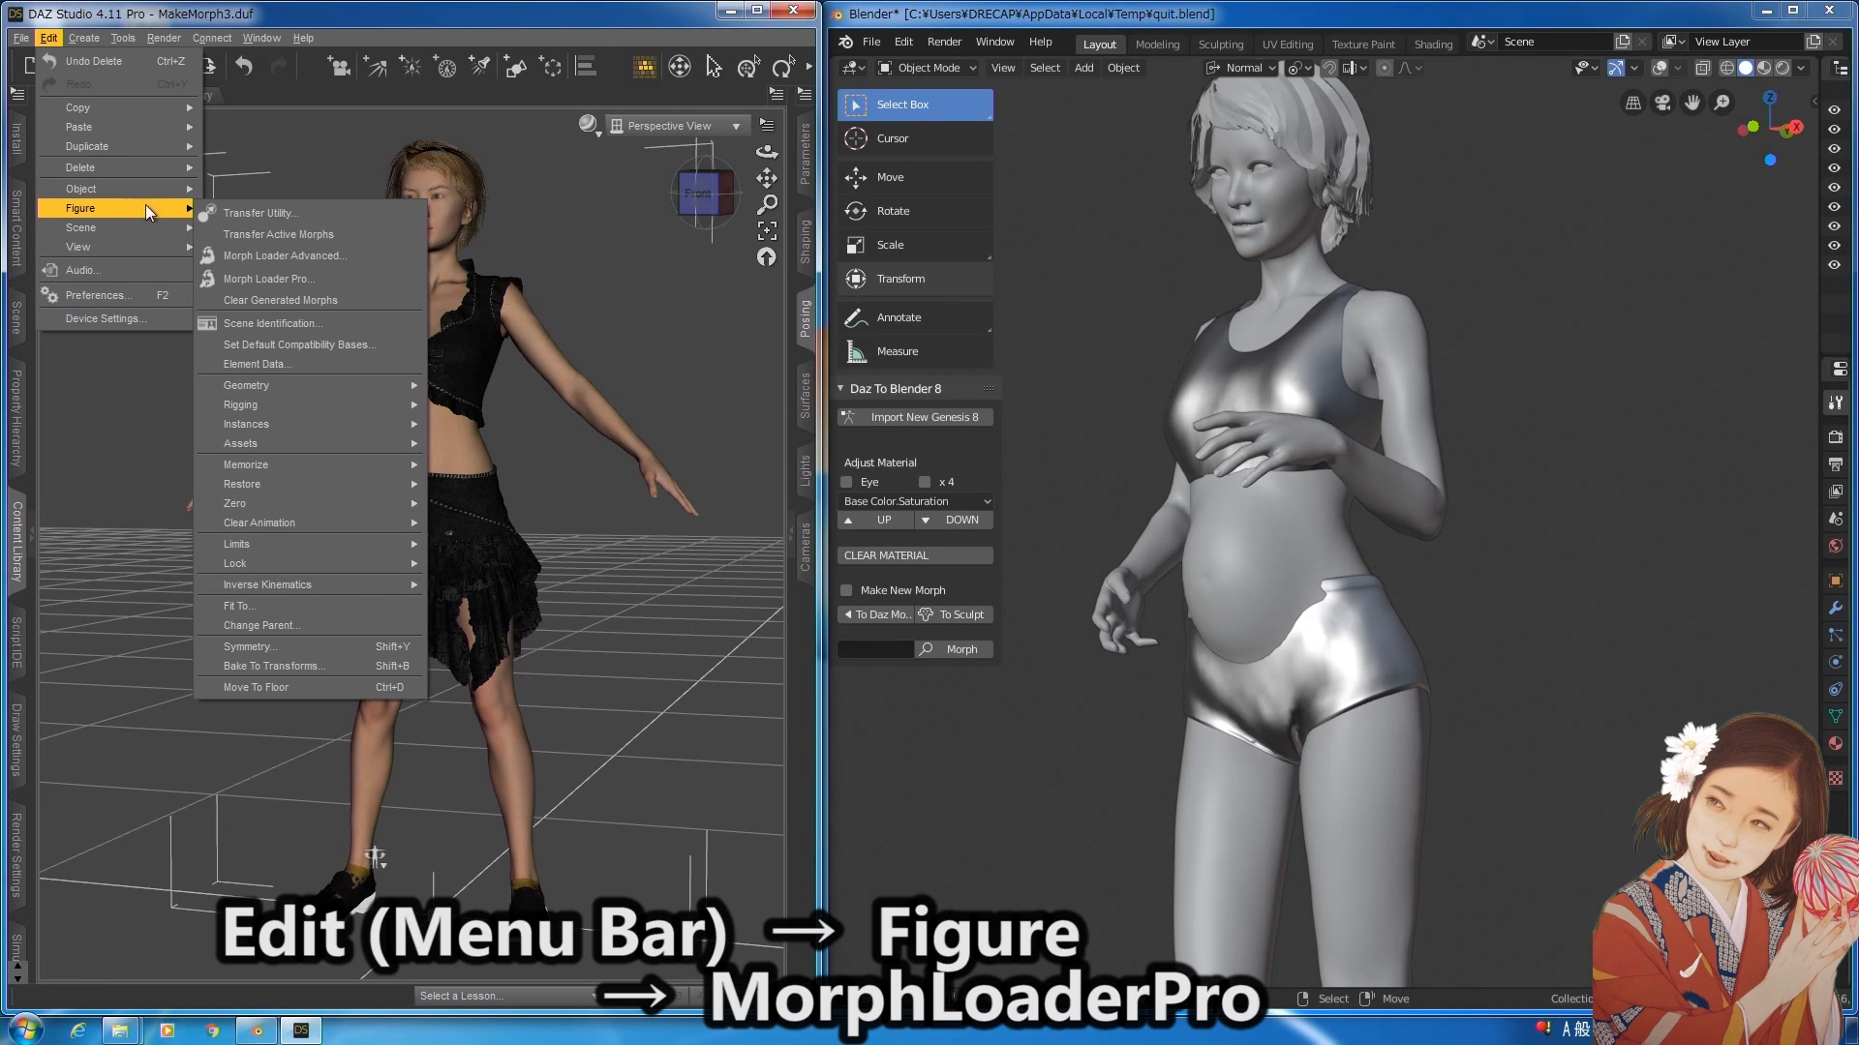
click(269, 279)
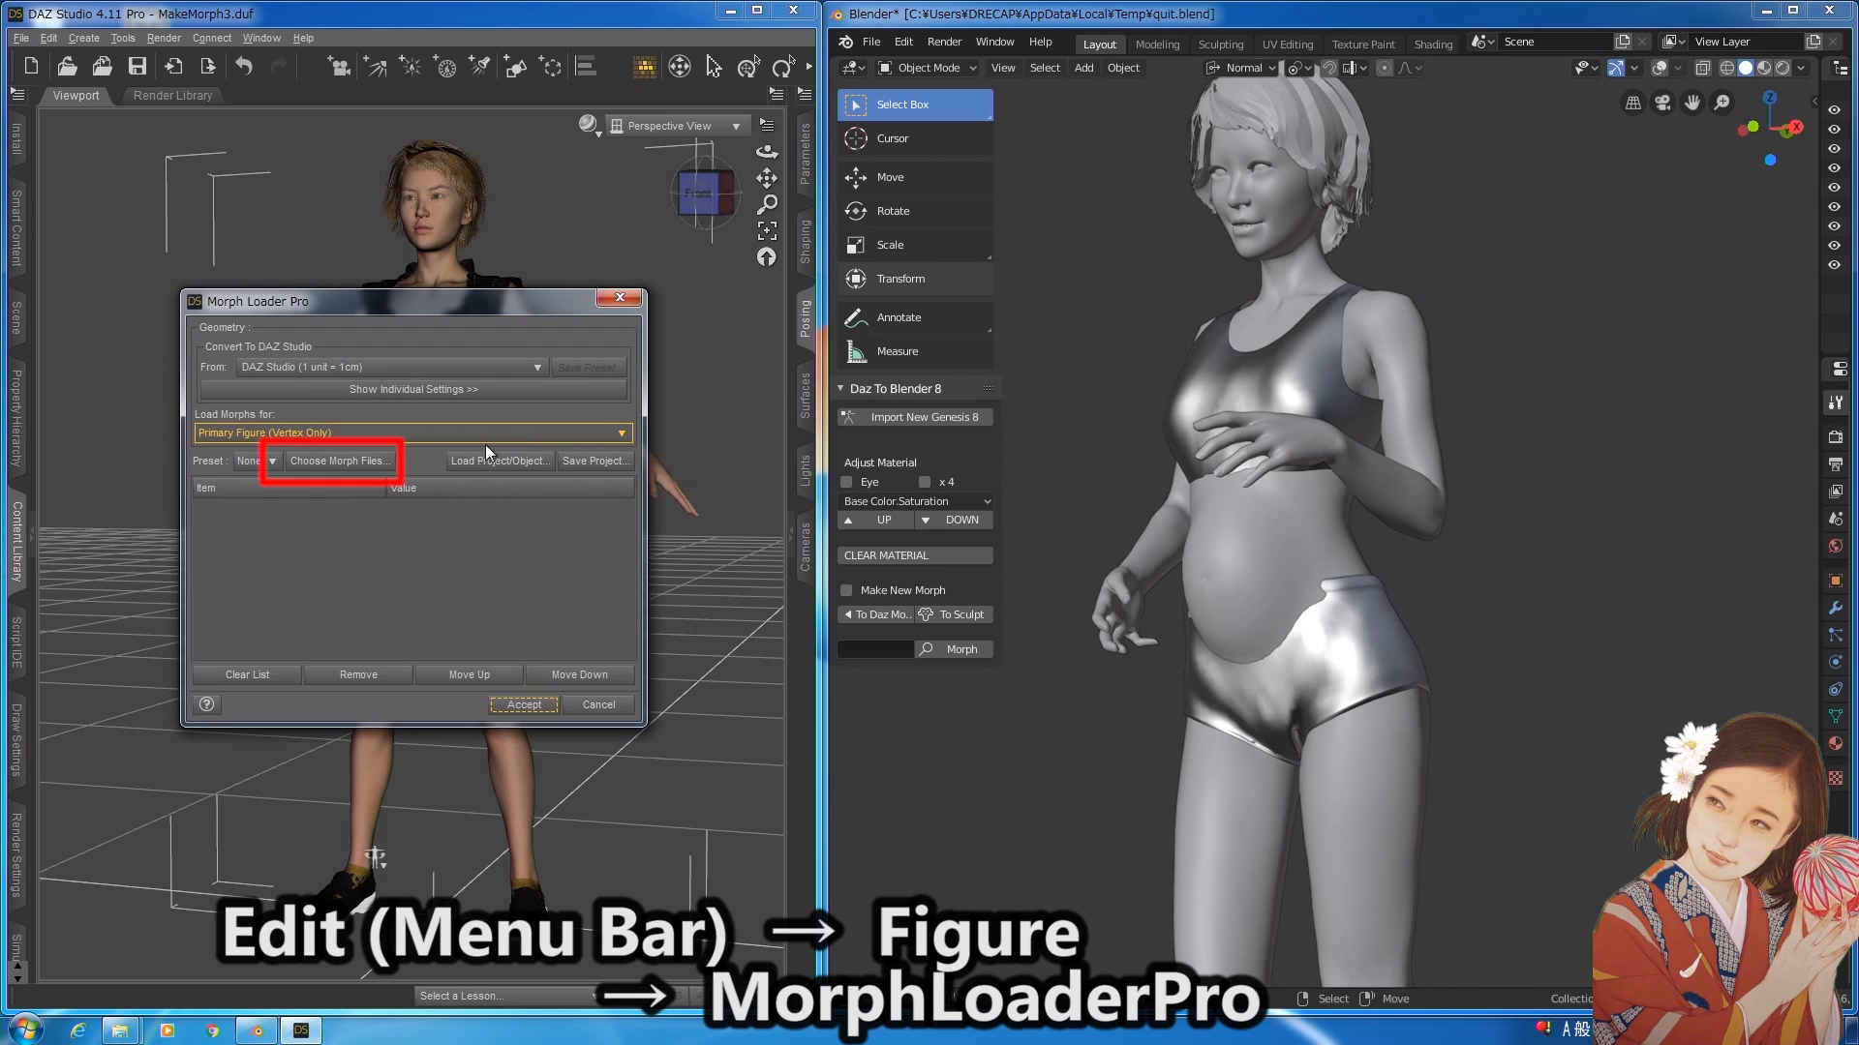
Load to_daz_morph.obj from the Genesis8Female_190727_093732 folder as the morph file.
click(383, 462)
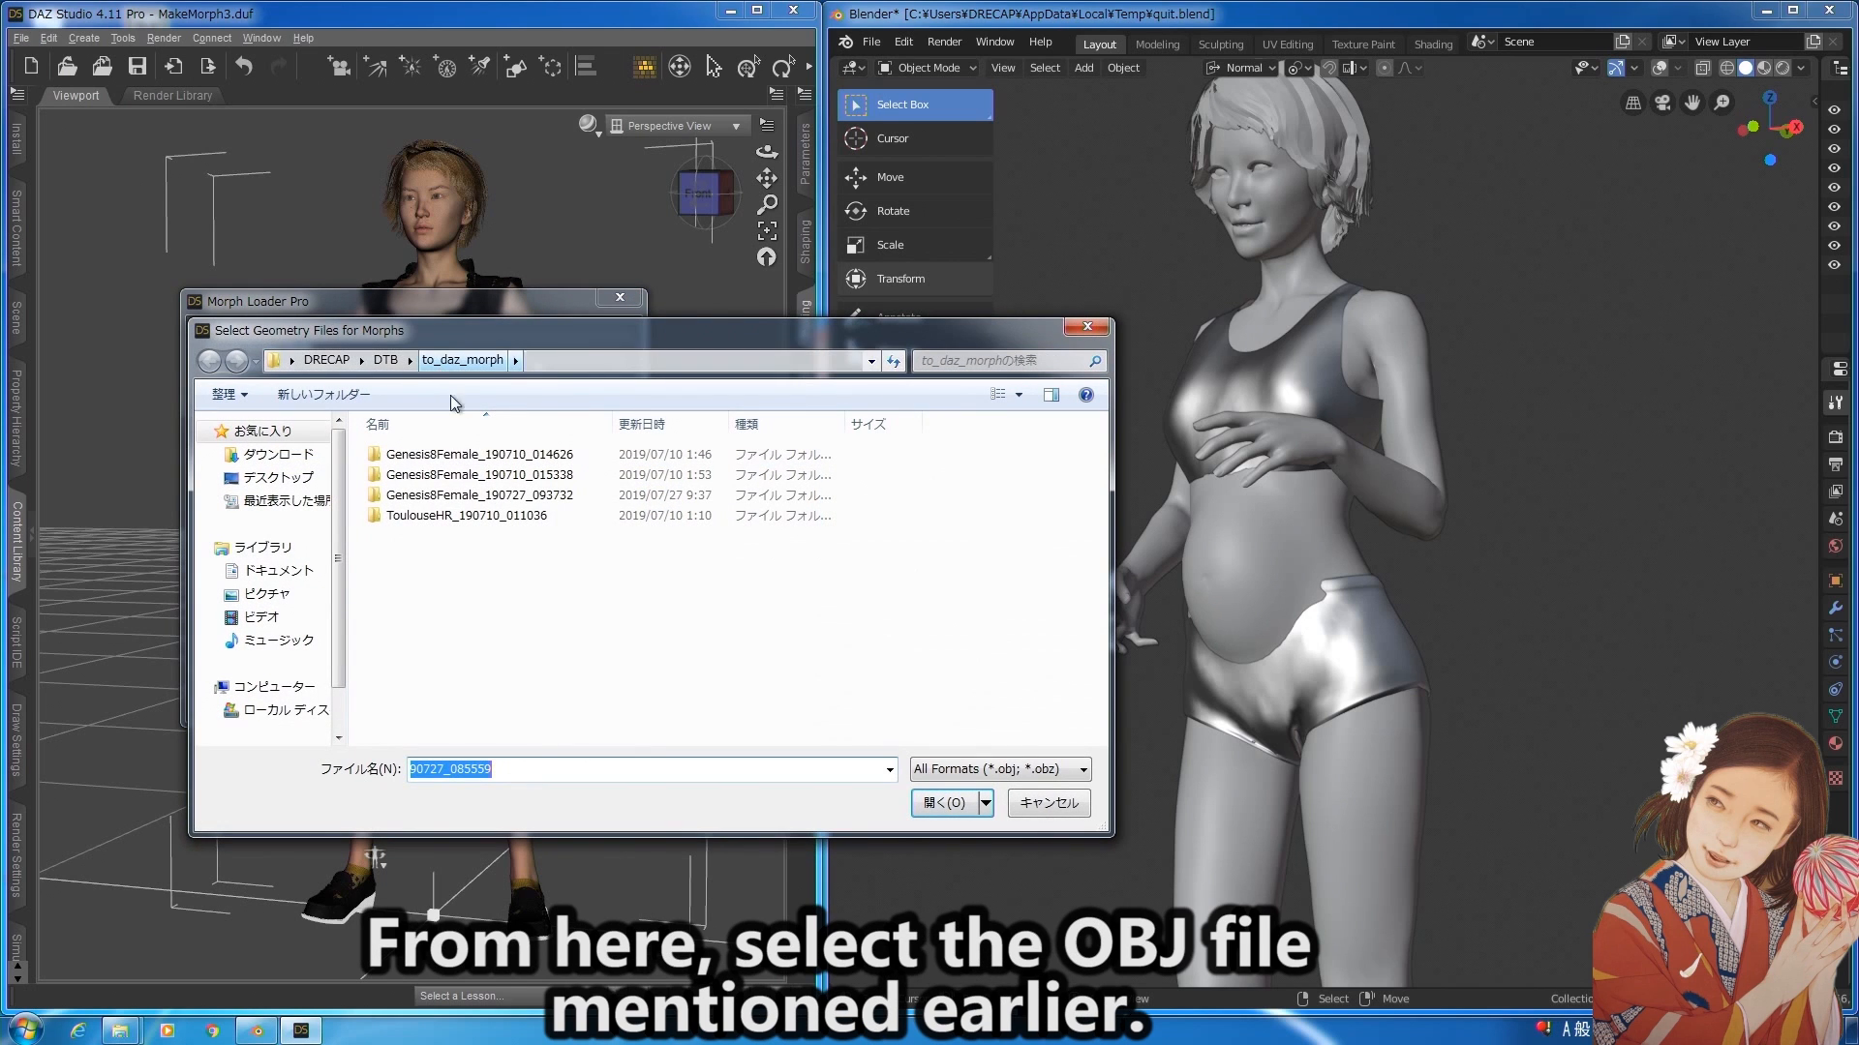
double_click(482, 494)
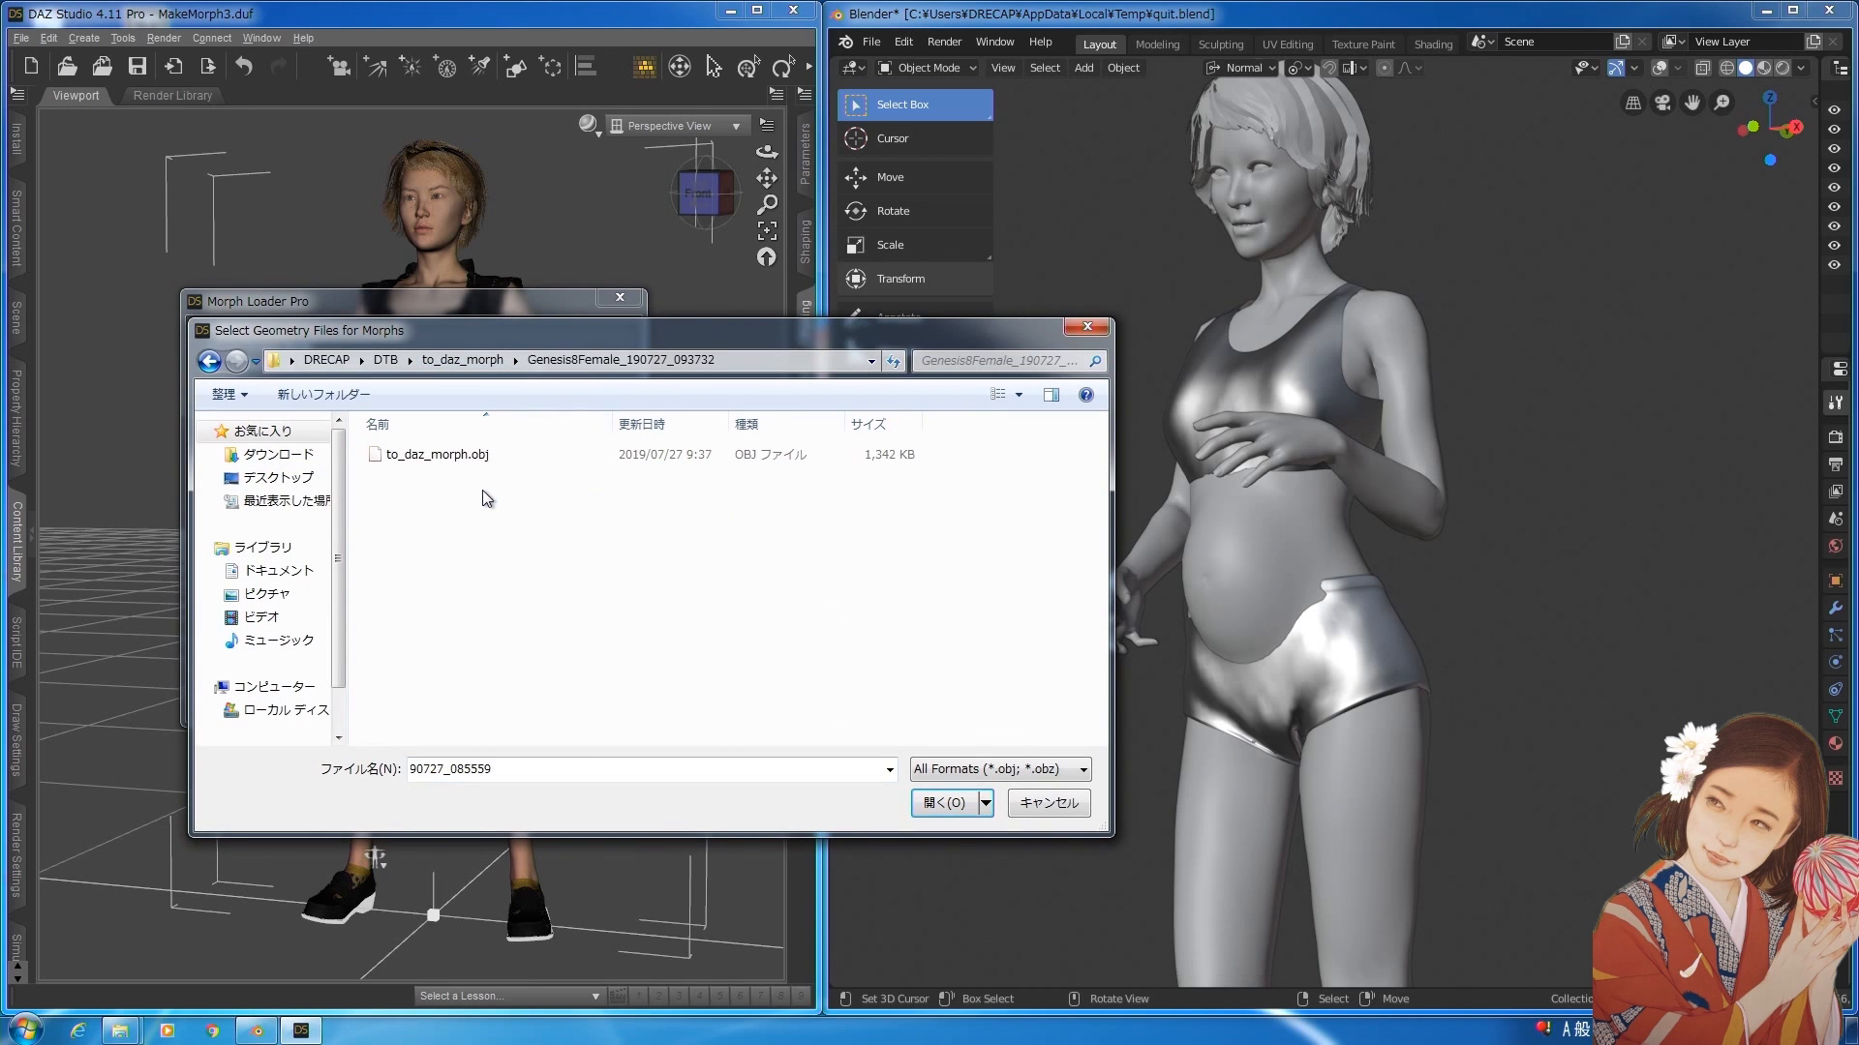
click(468, 455)
click(943, 802)
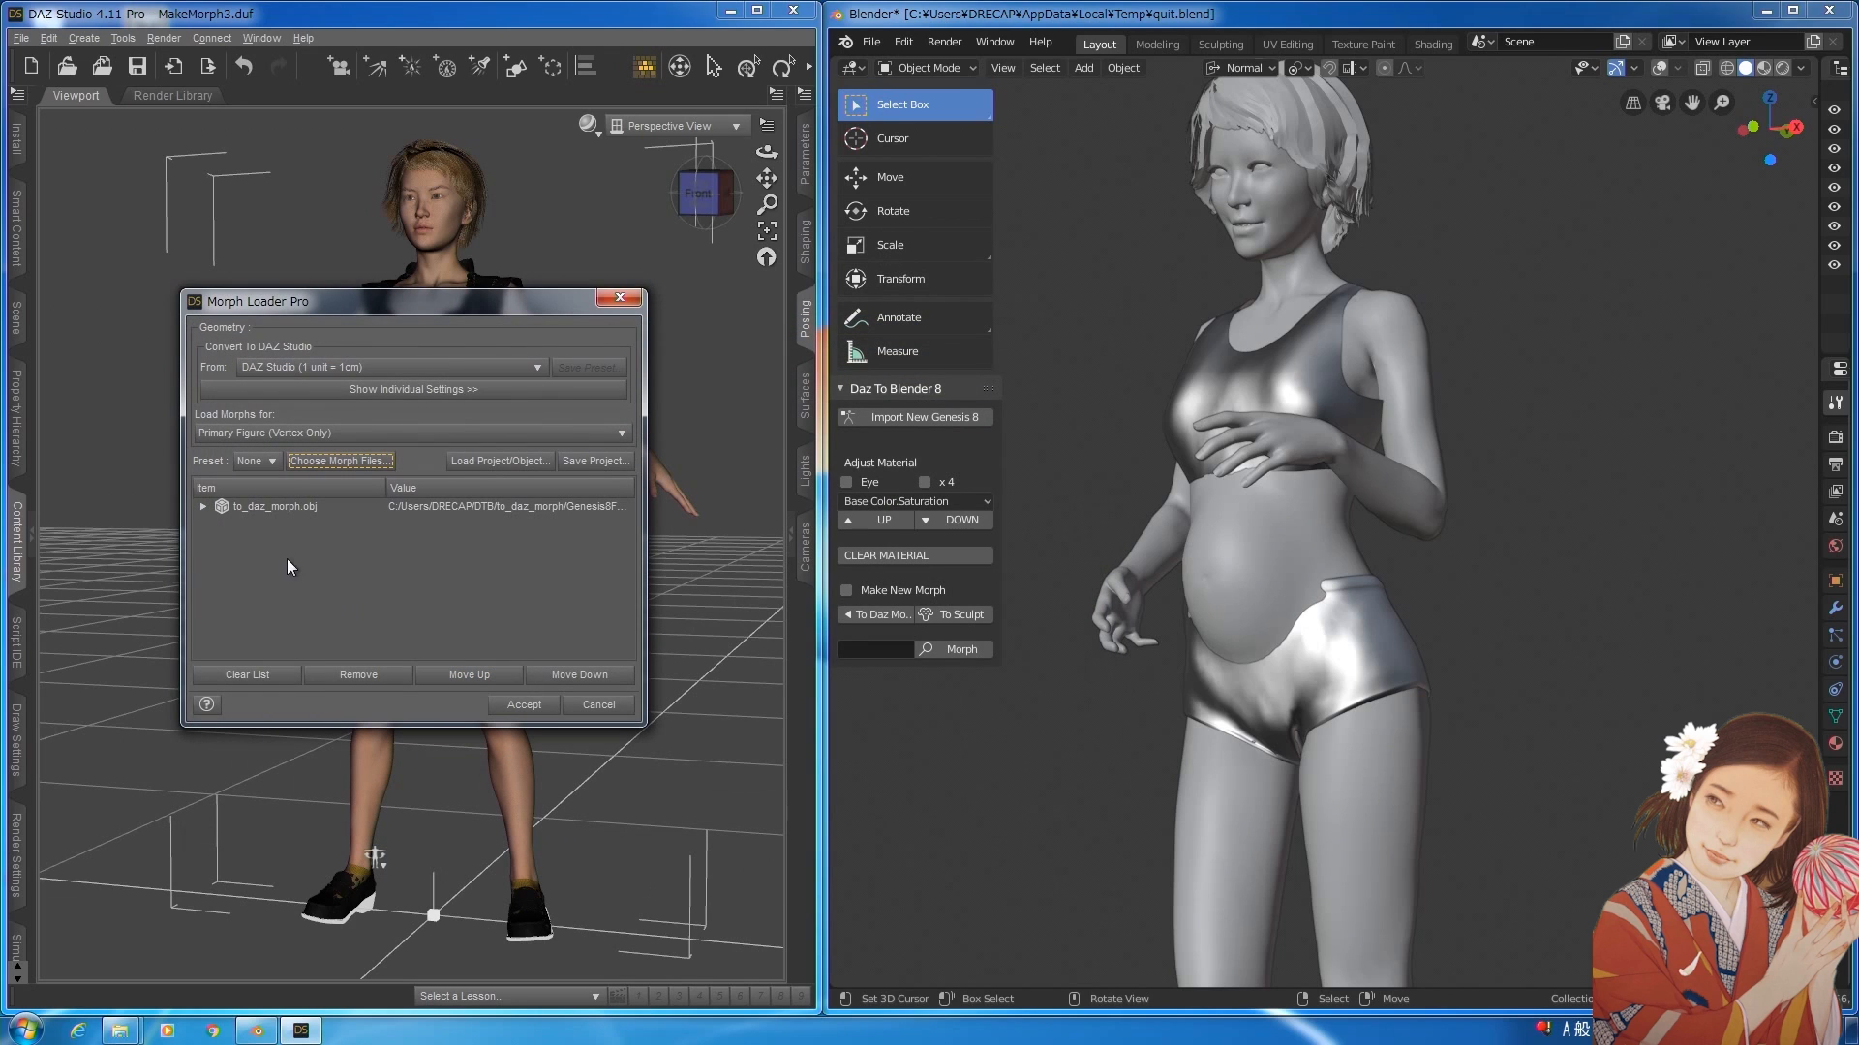
Expand the settings of the loaded to_daz_morph.obj, name the morph "pregnancy" and set Reverse Deformations to Yes.
click(202, 506)
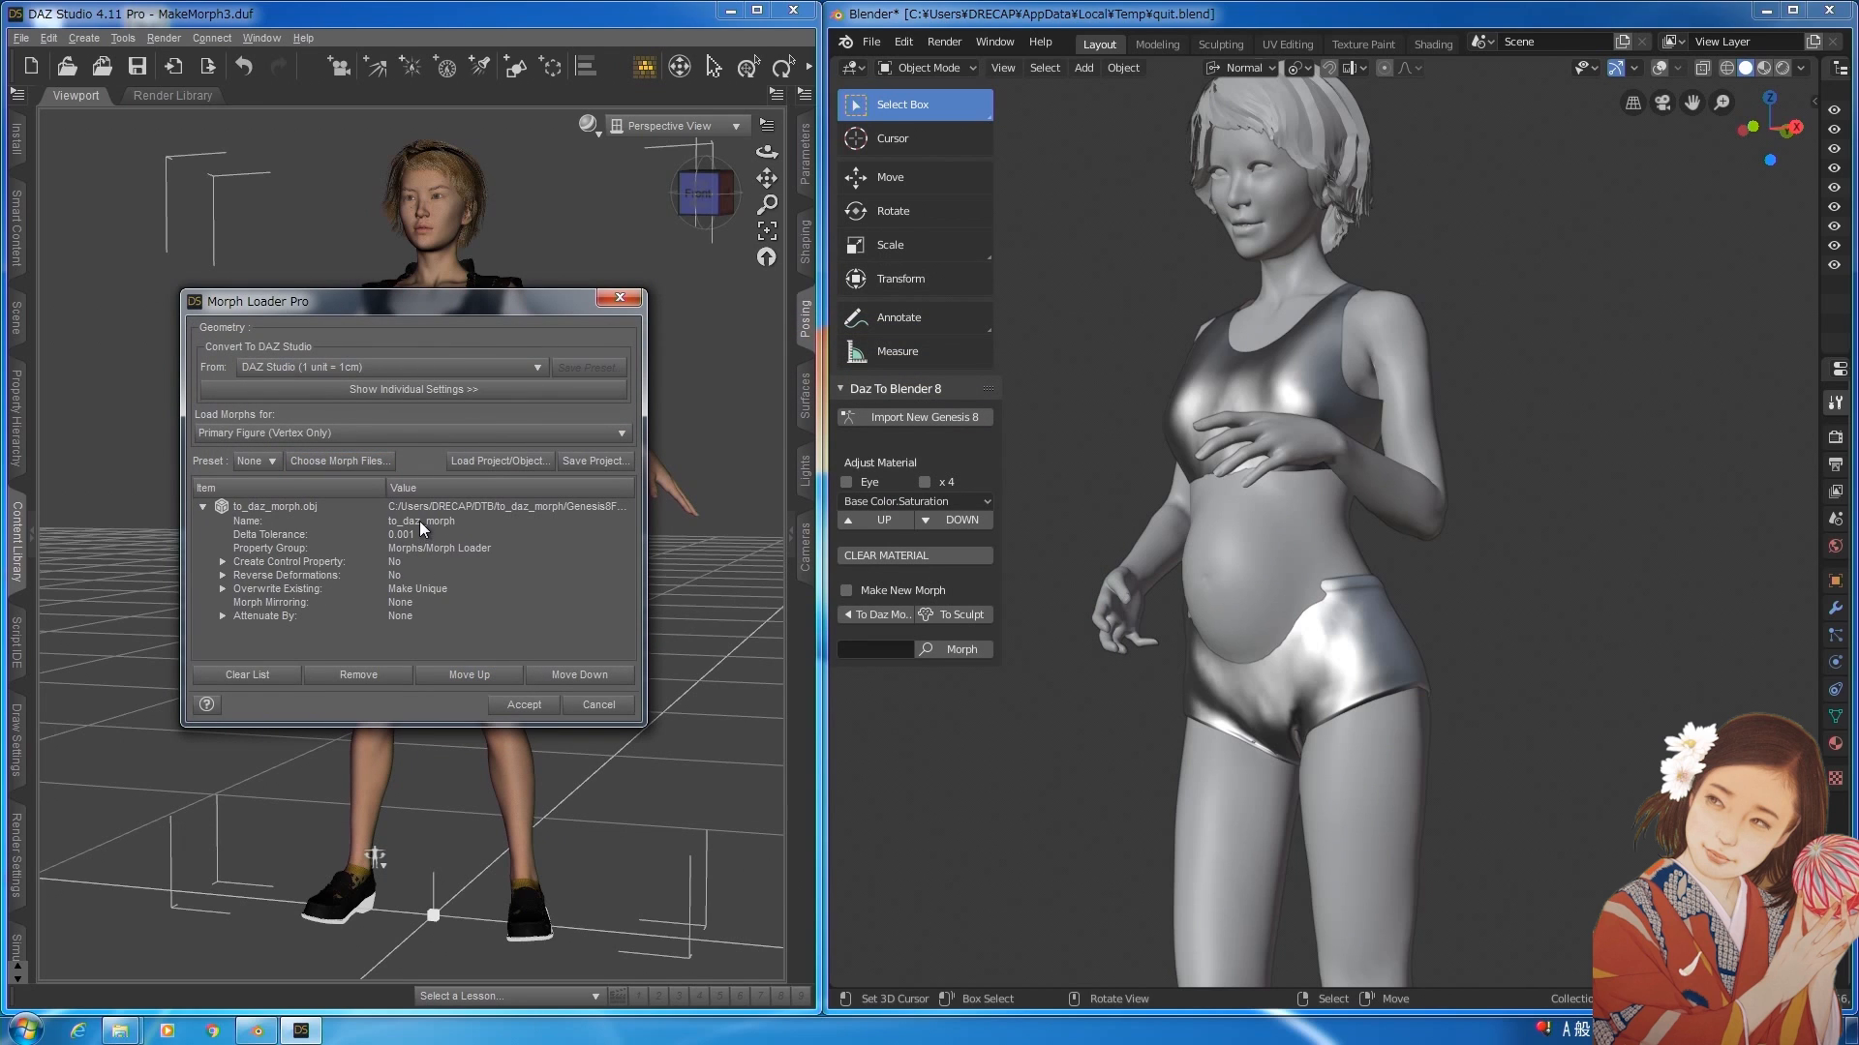
double_click(420, 520)
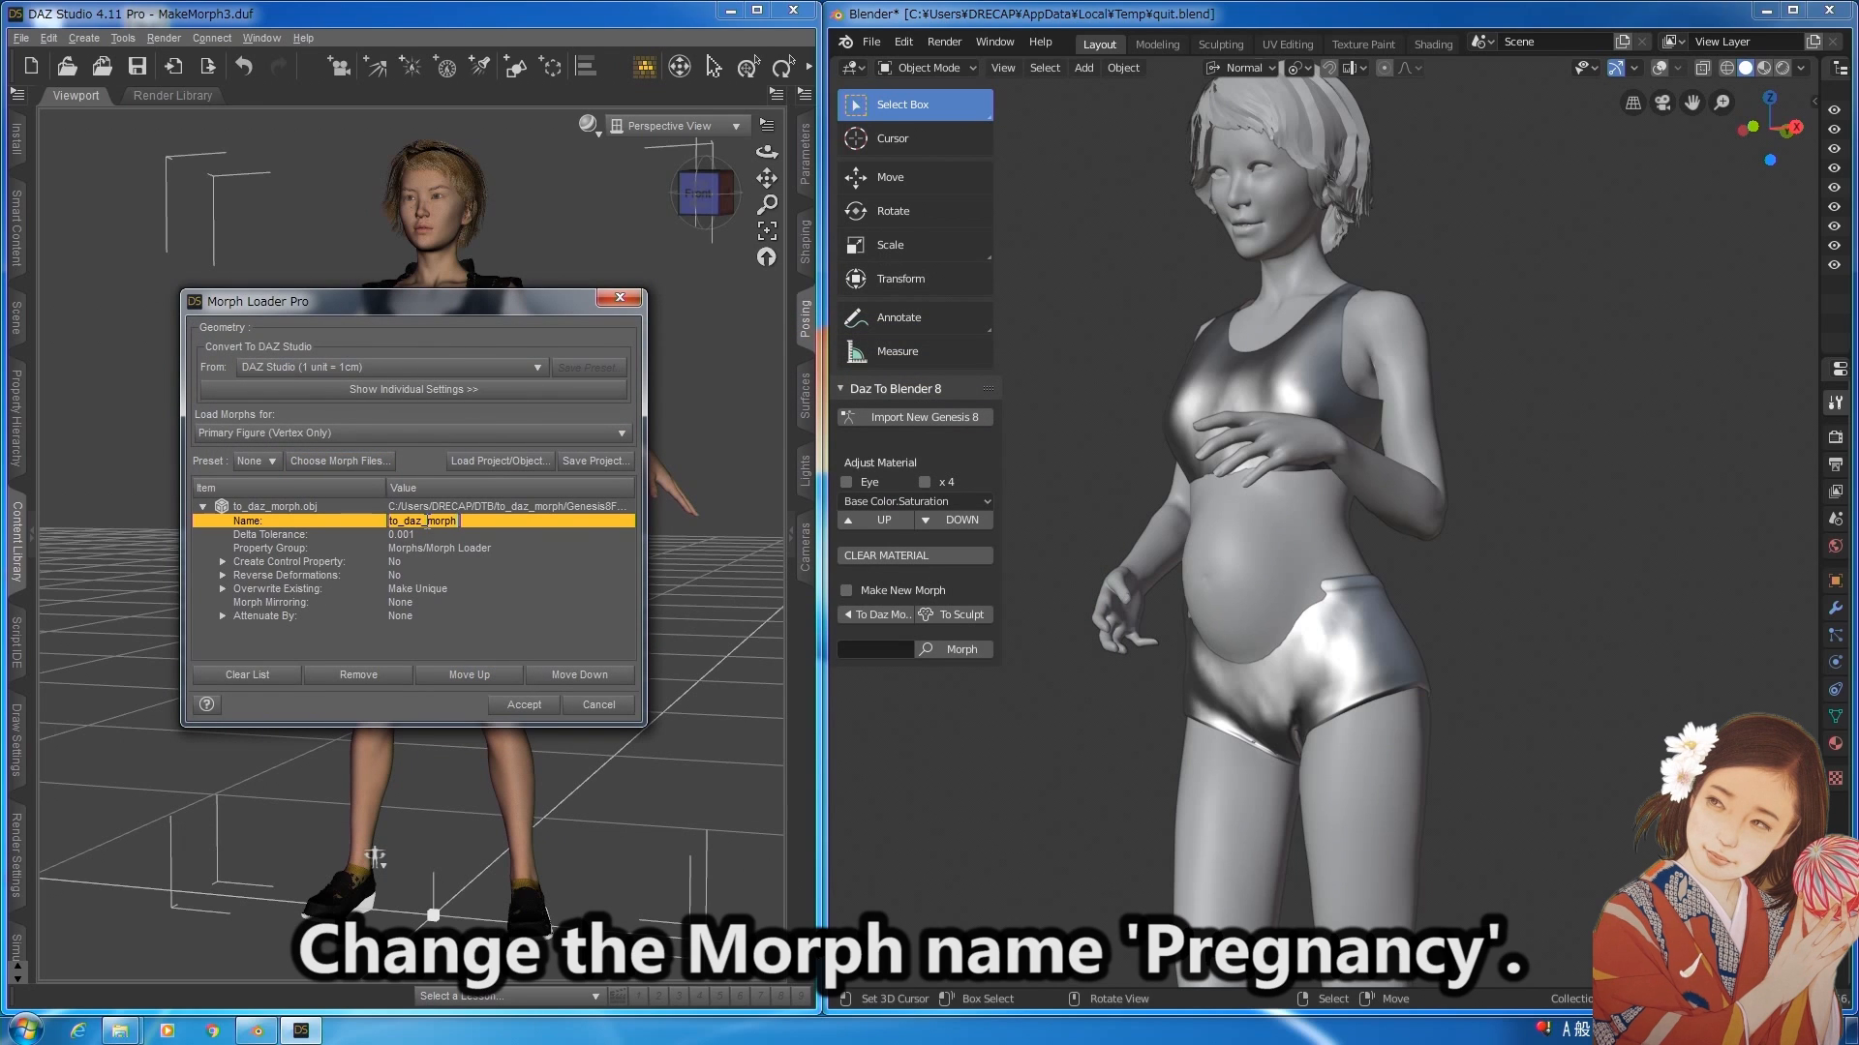
text(pregna)
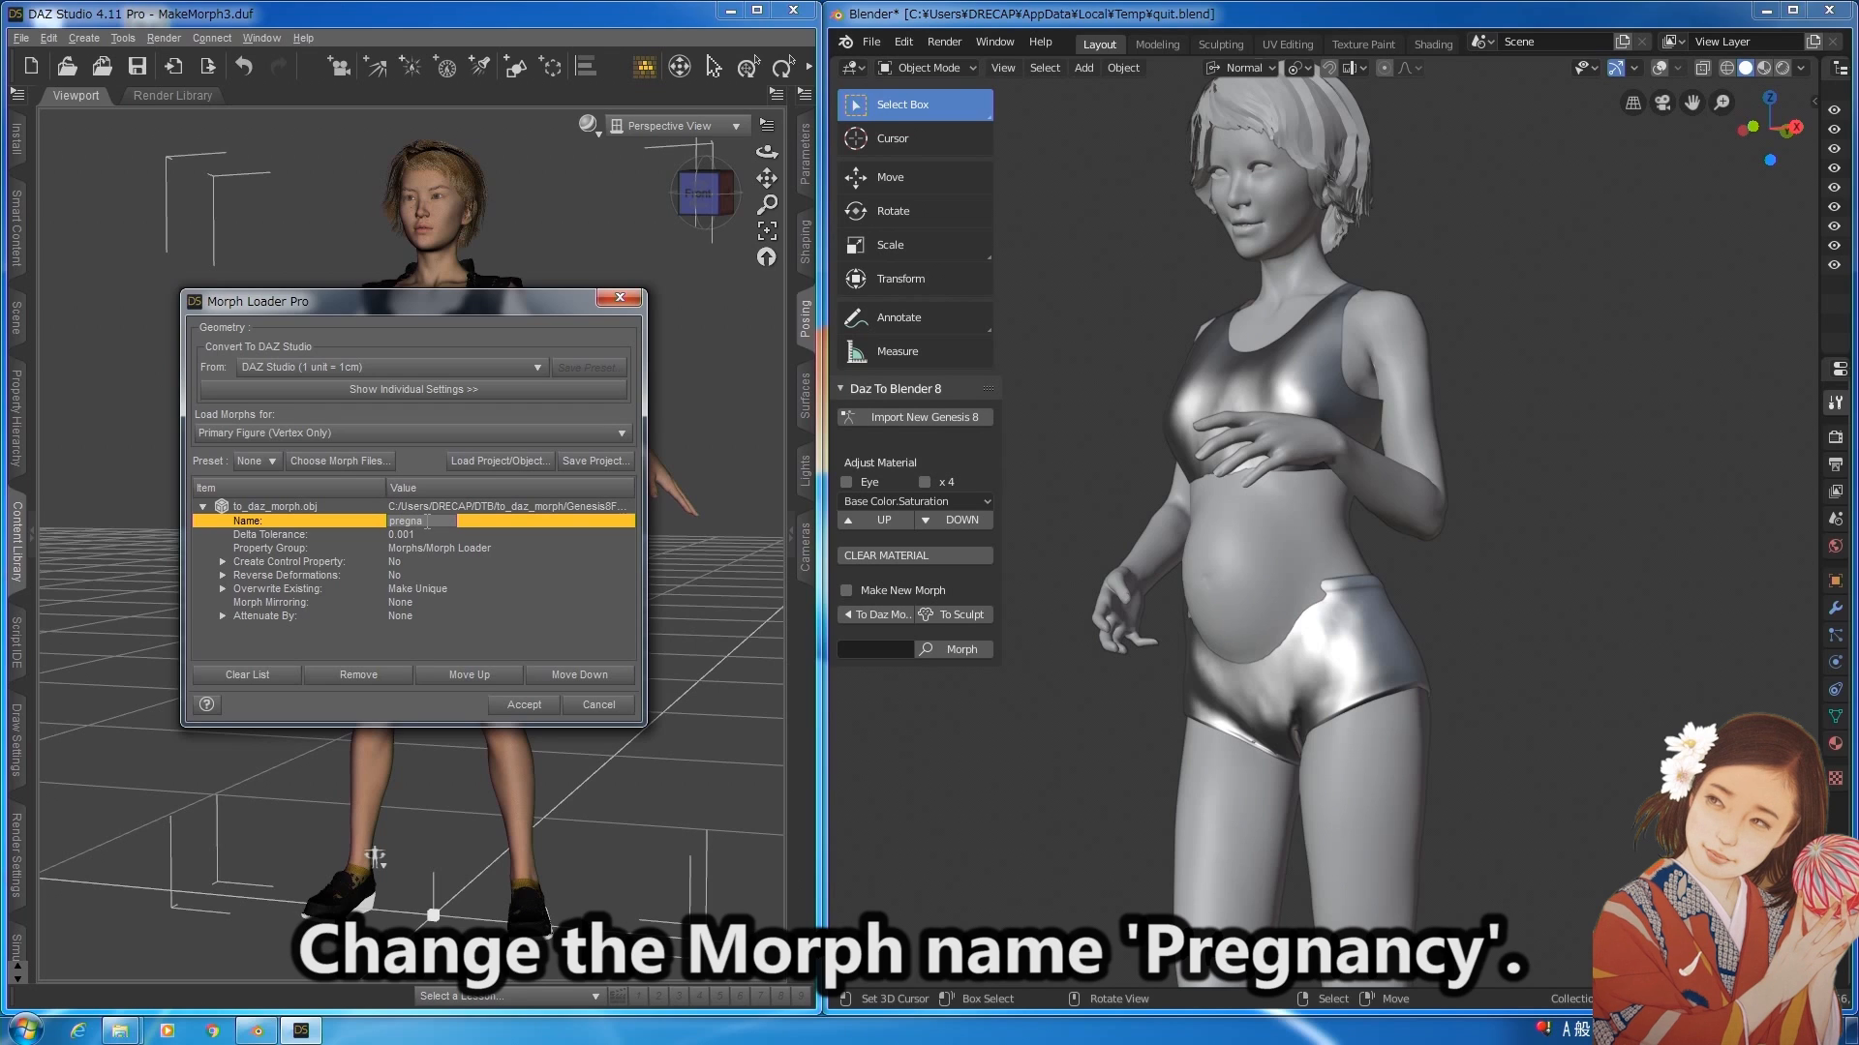
text(ncy)
key(Return)
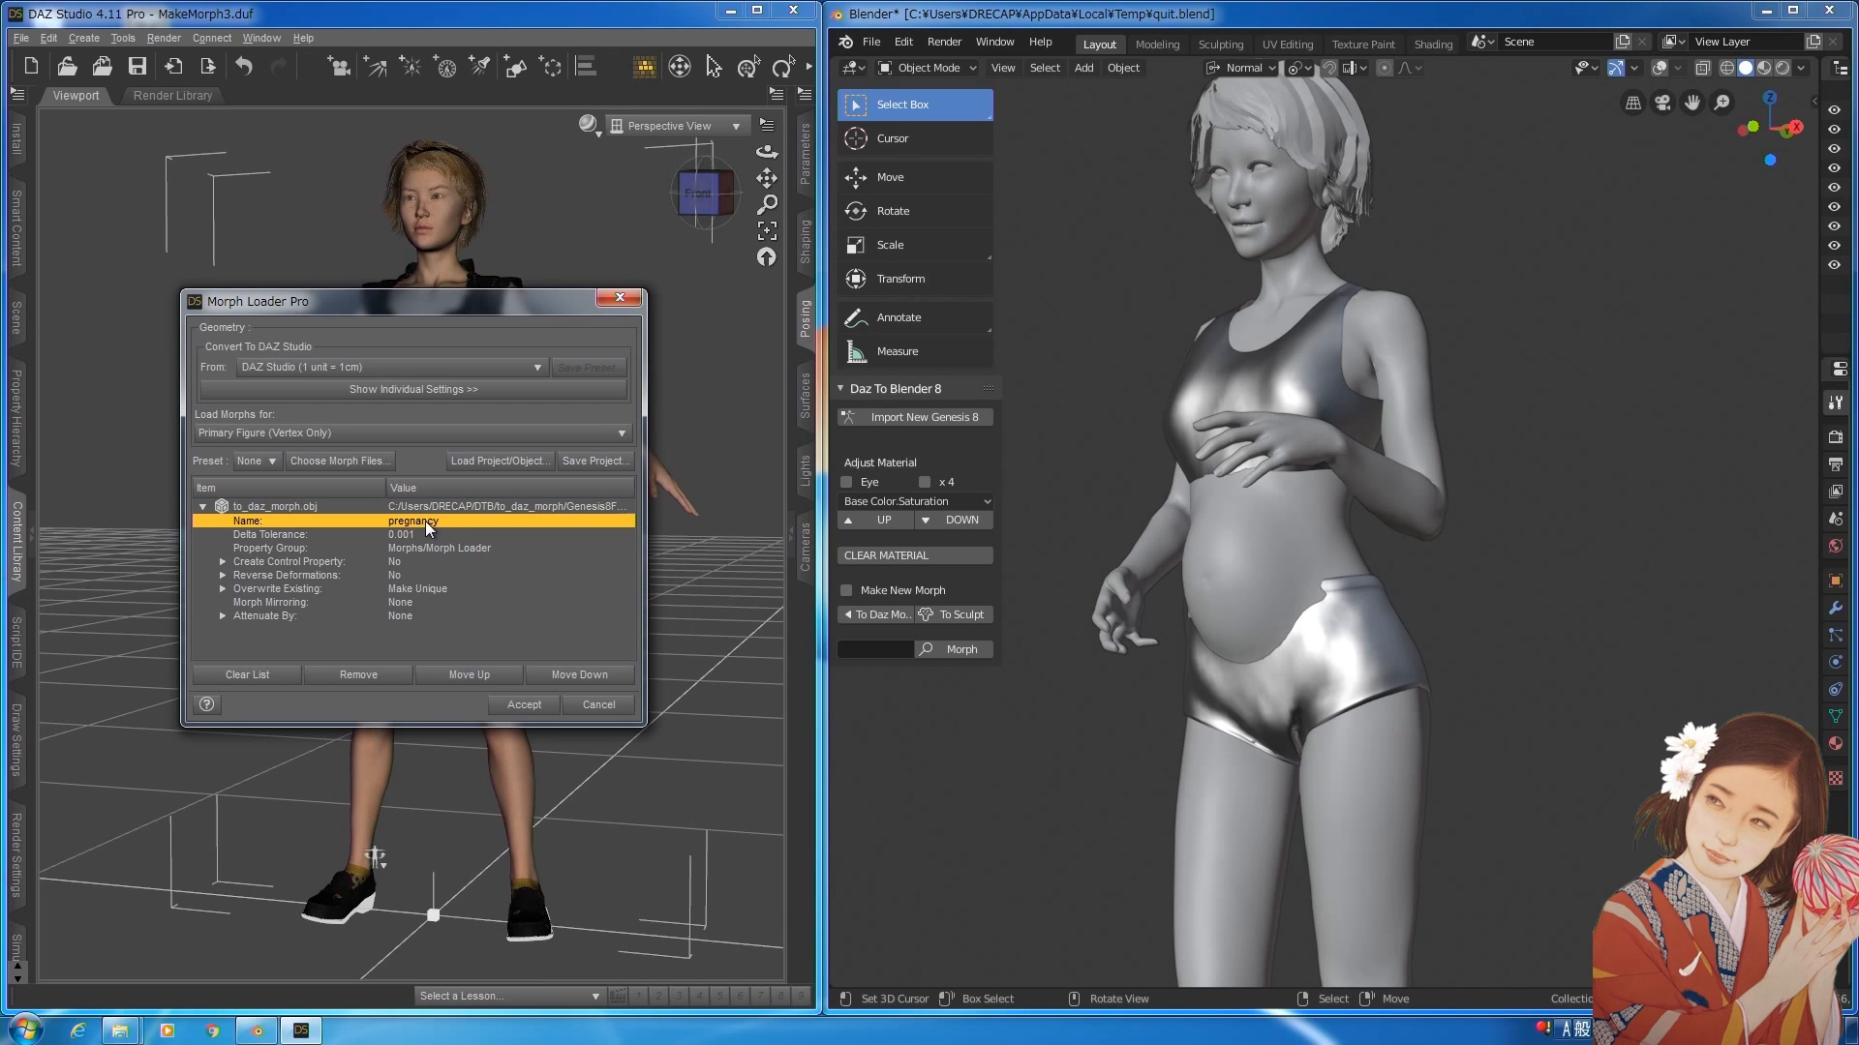
click(409, 577)
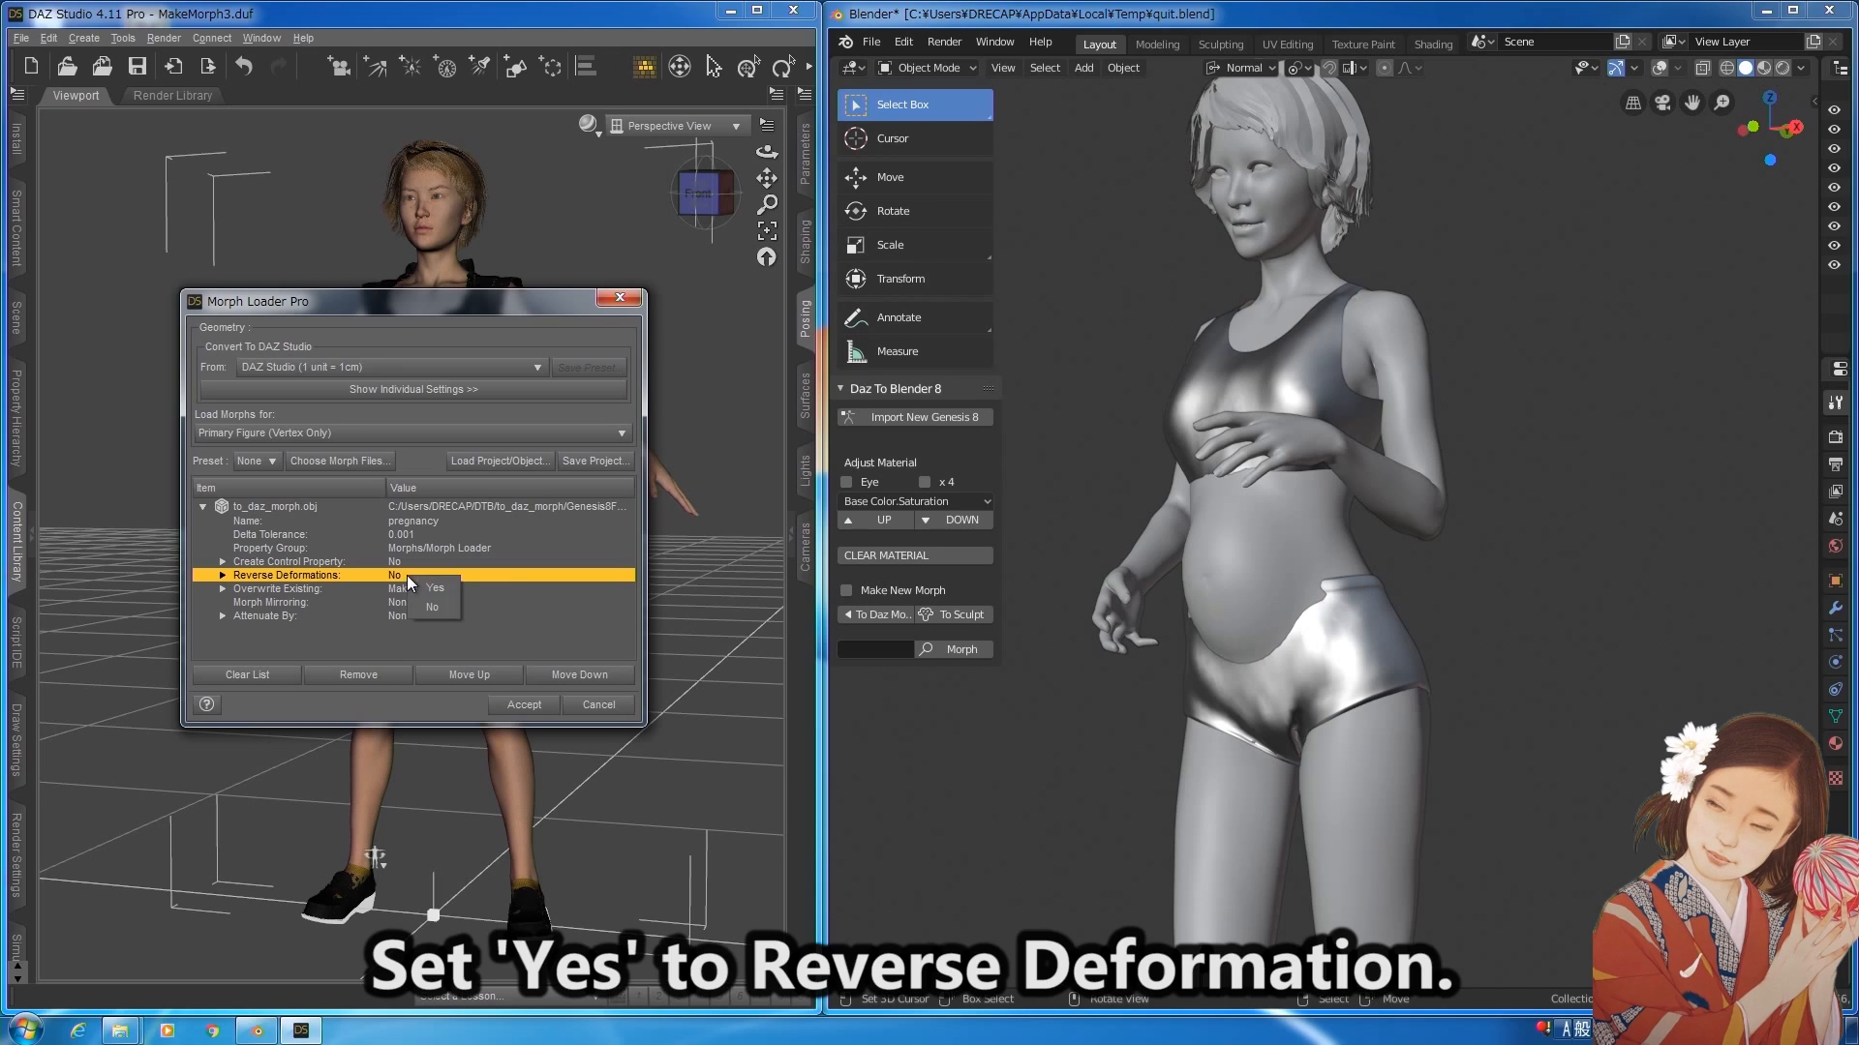
click(437, 578)
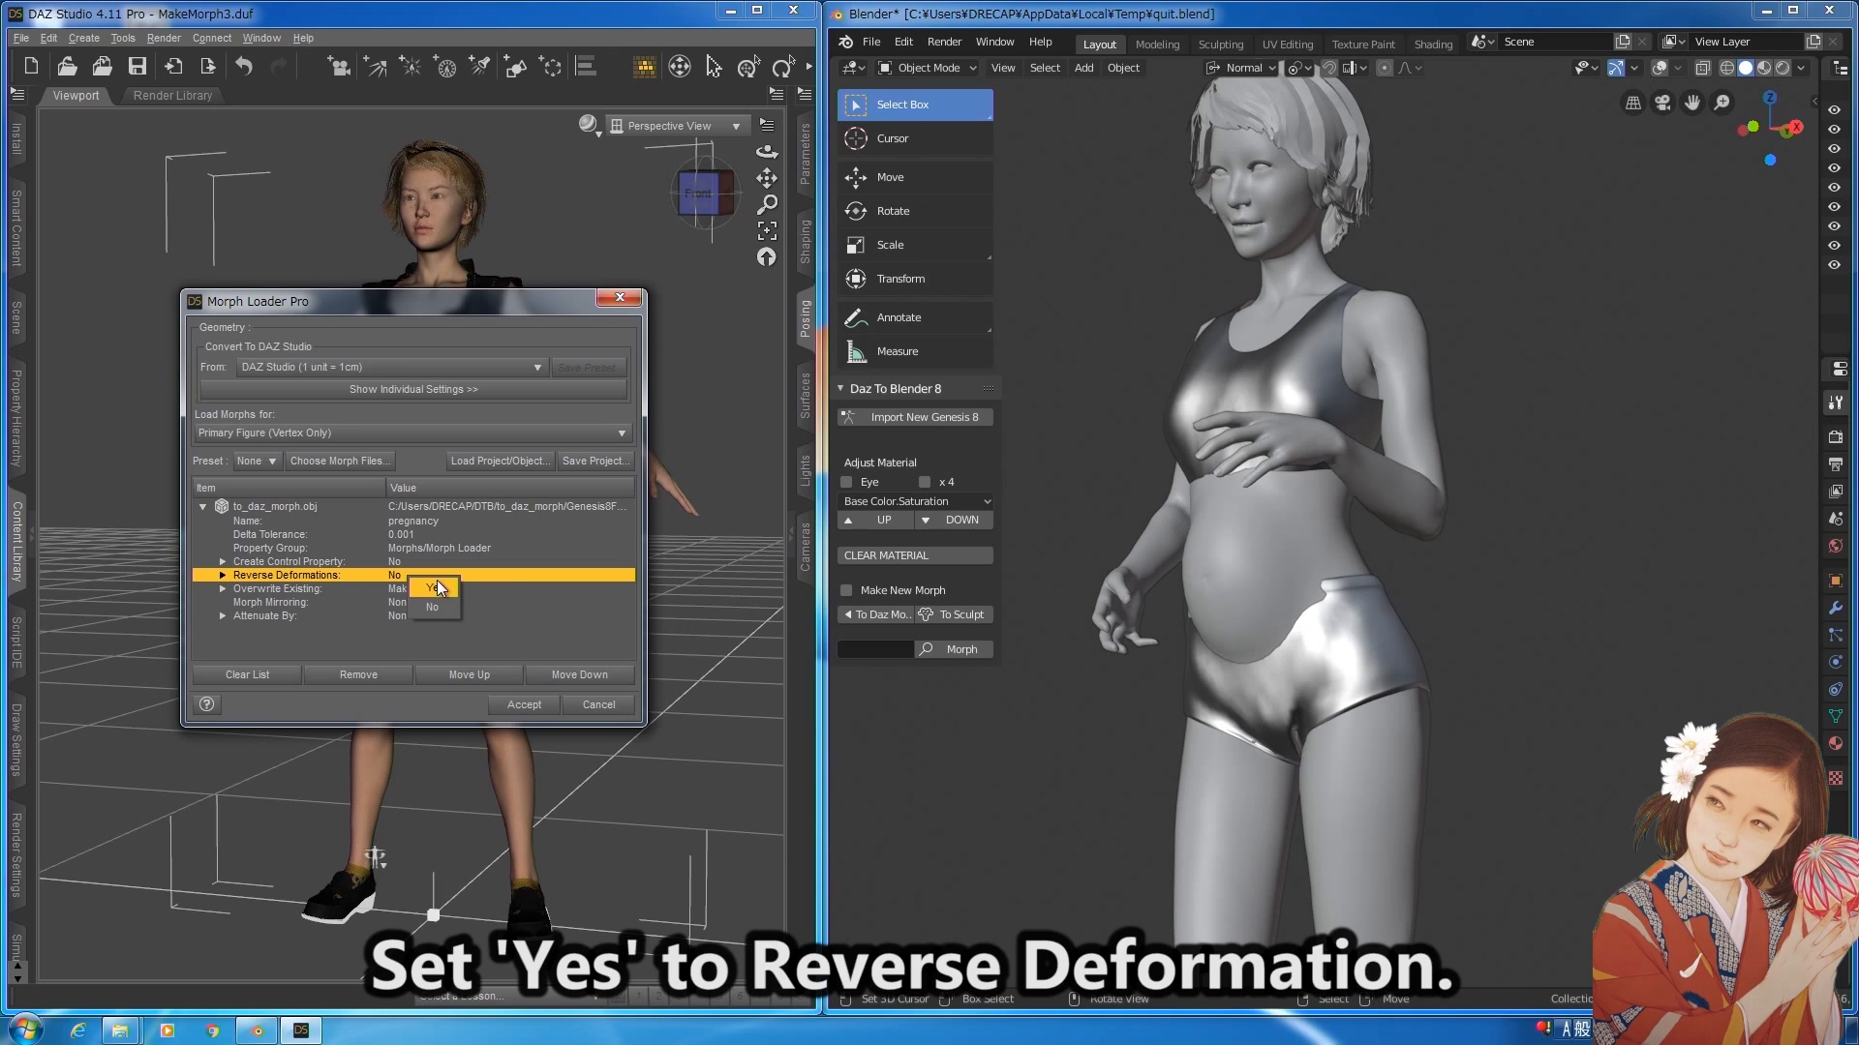
Import the pregnancy morph into the figure and set its value to 100%.
click(523, 705)
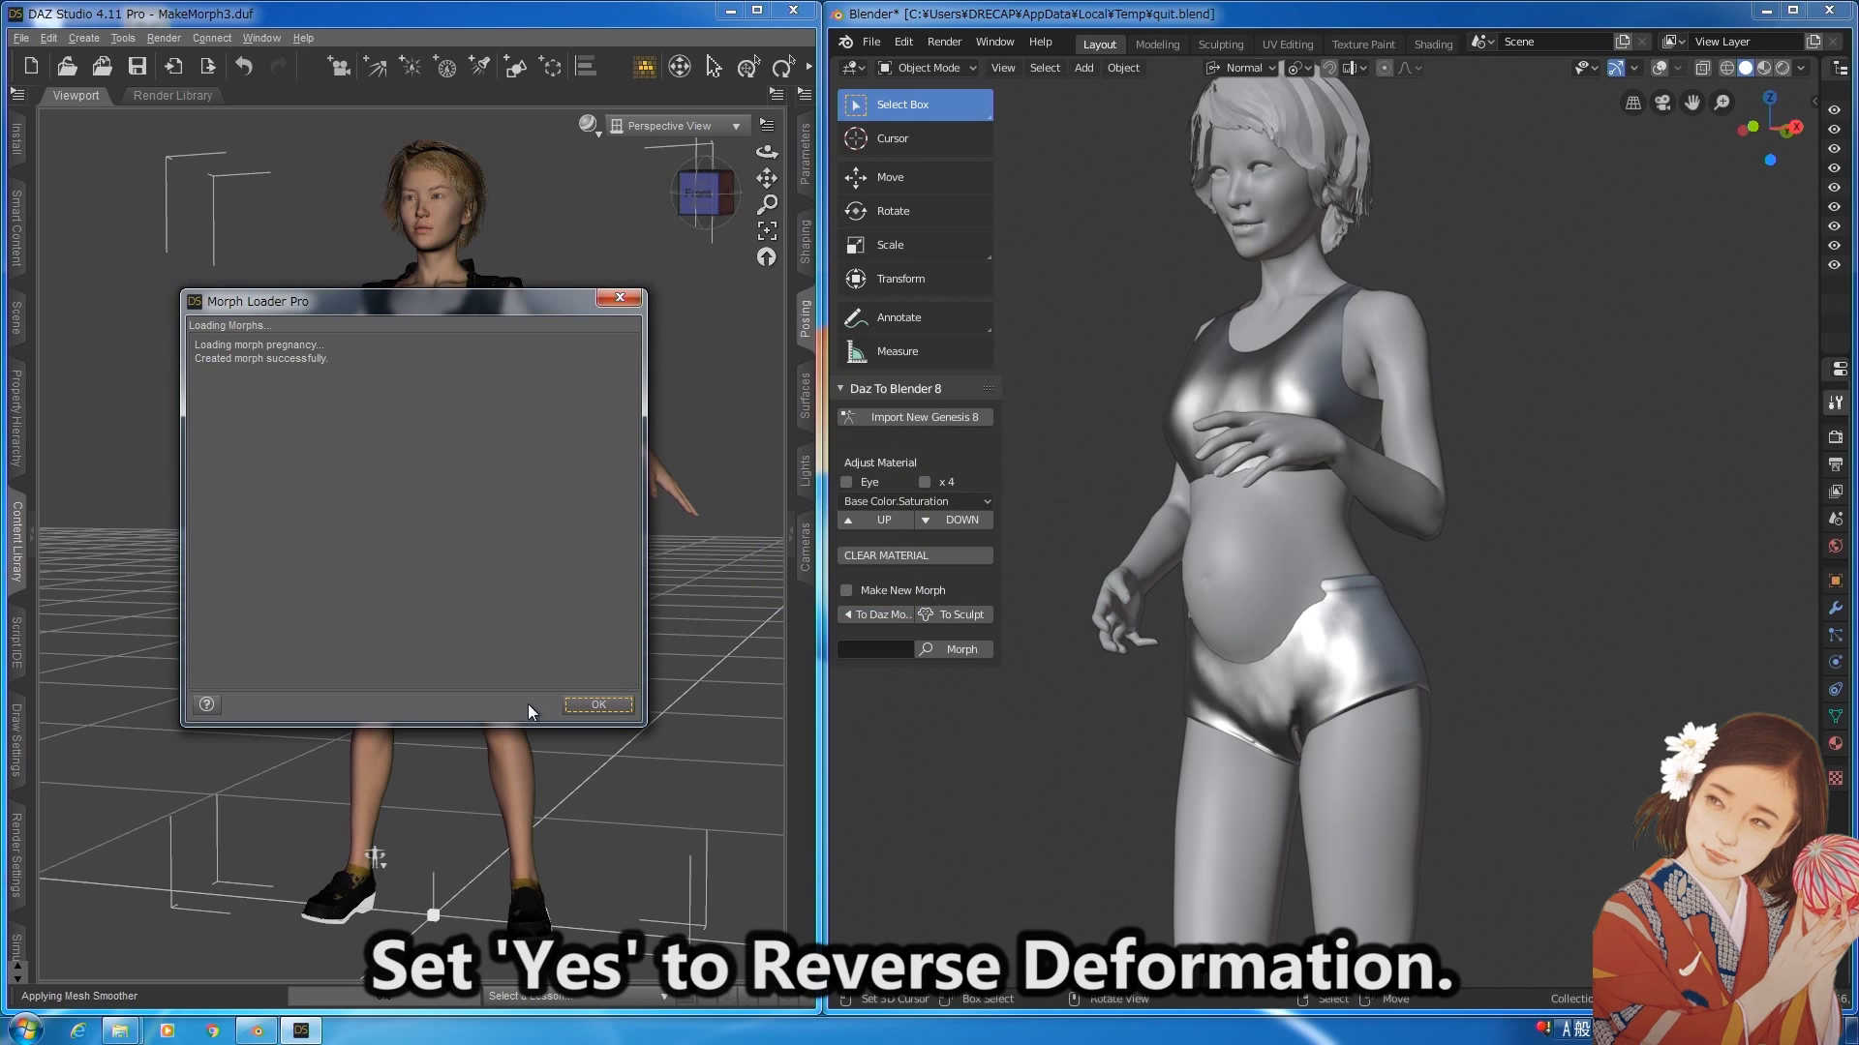
click(590, 706)
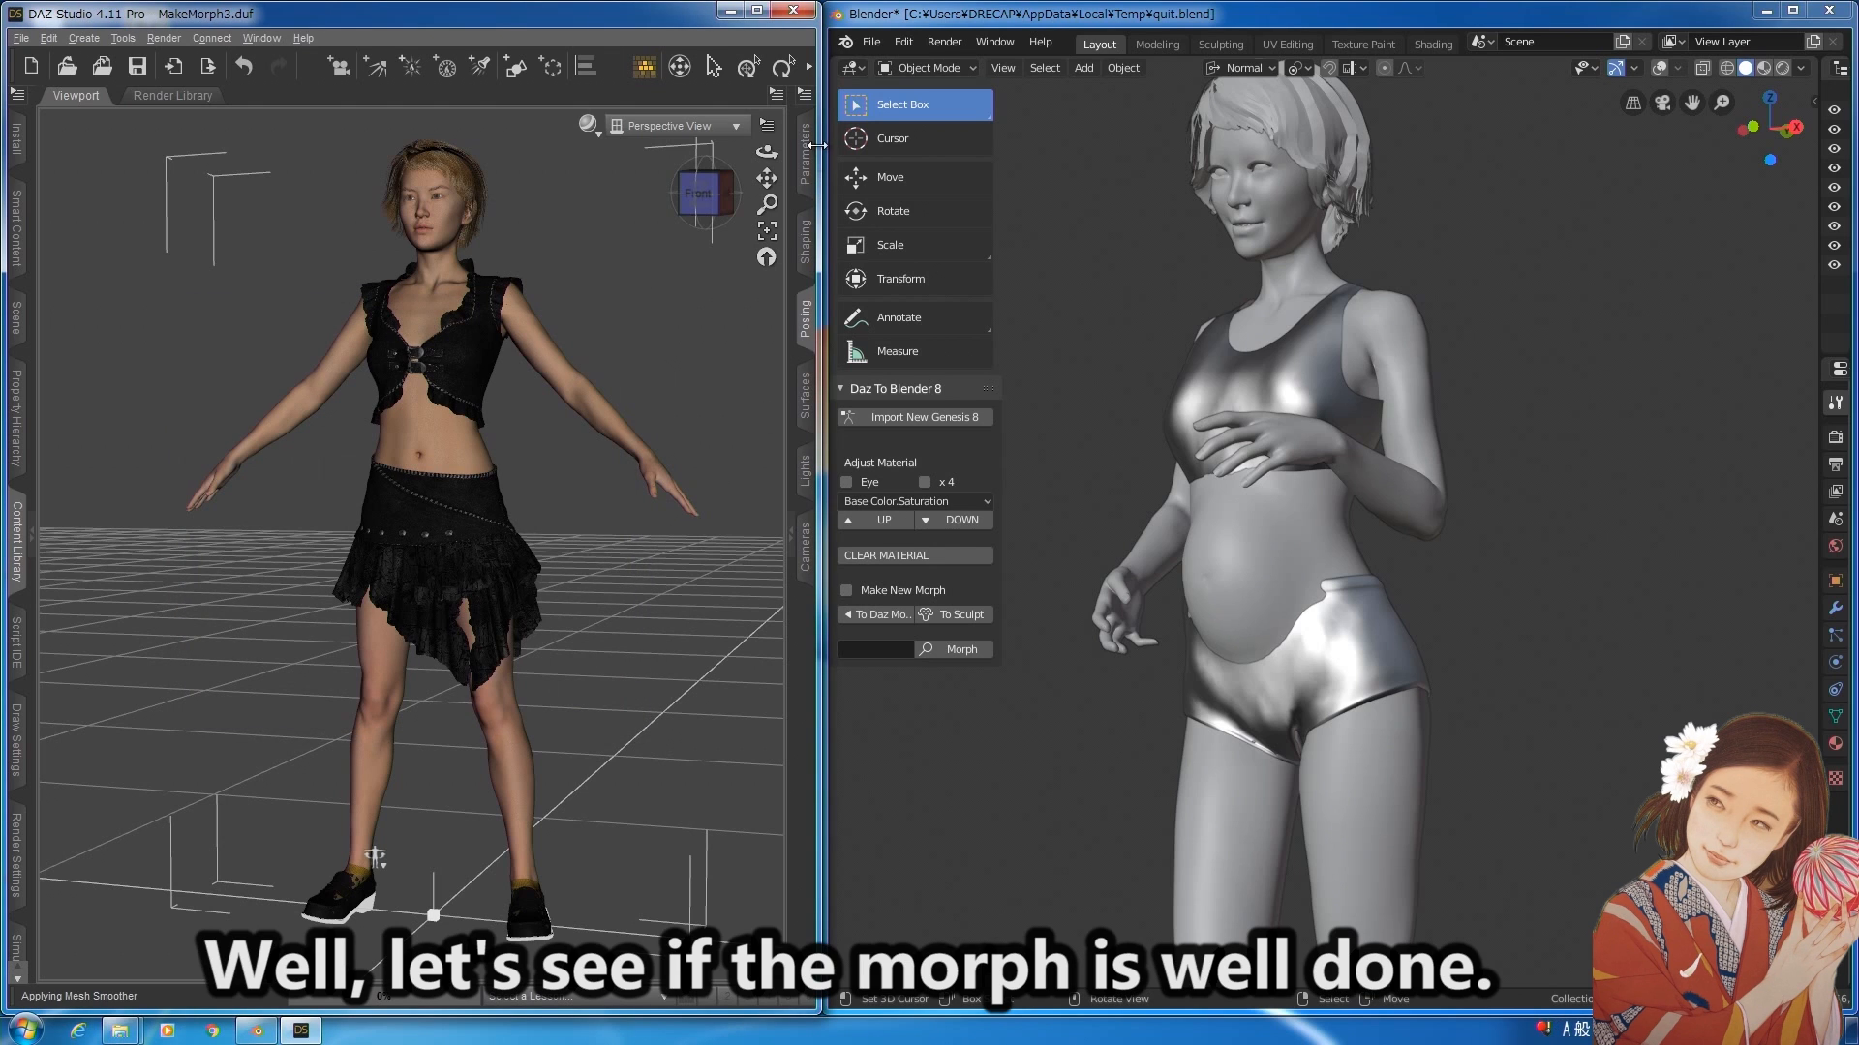
click(805, 158)
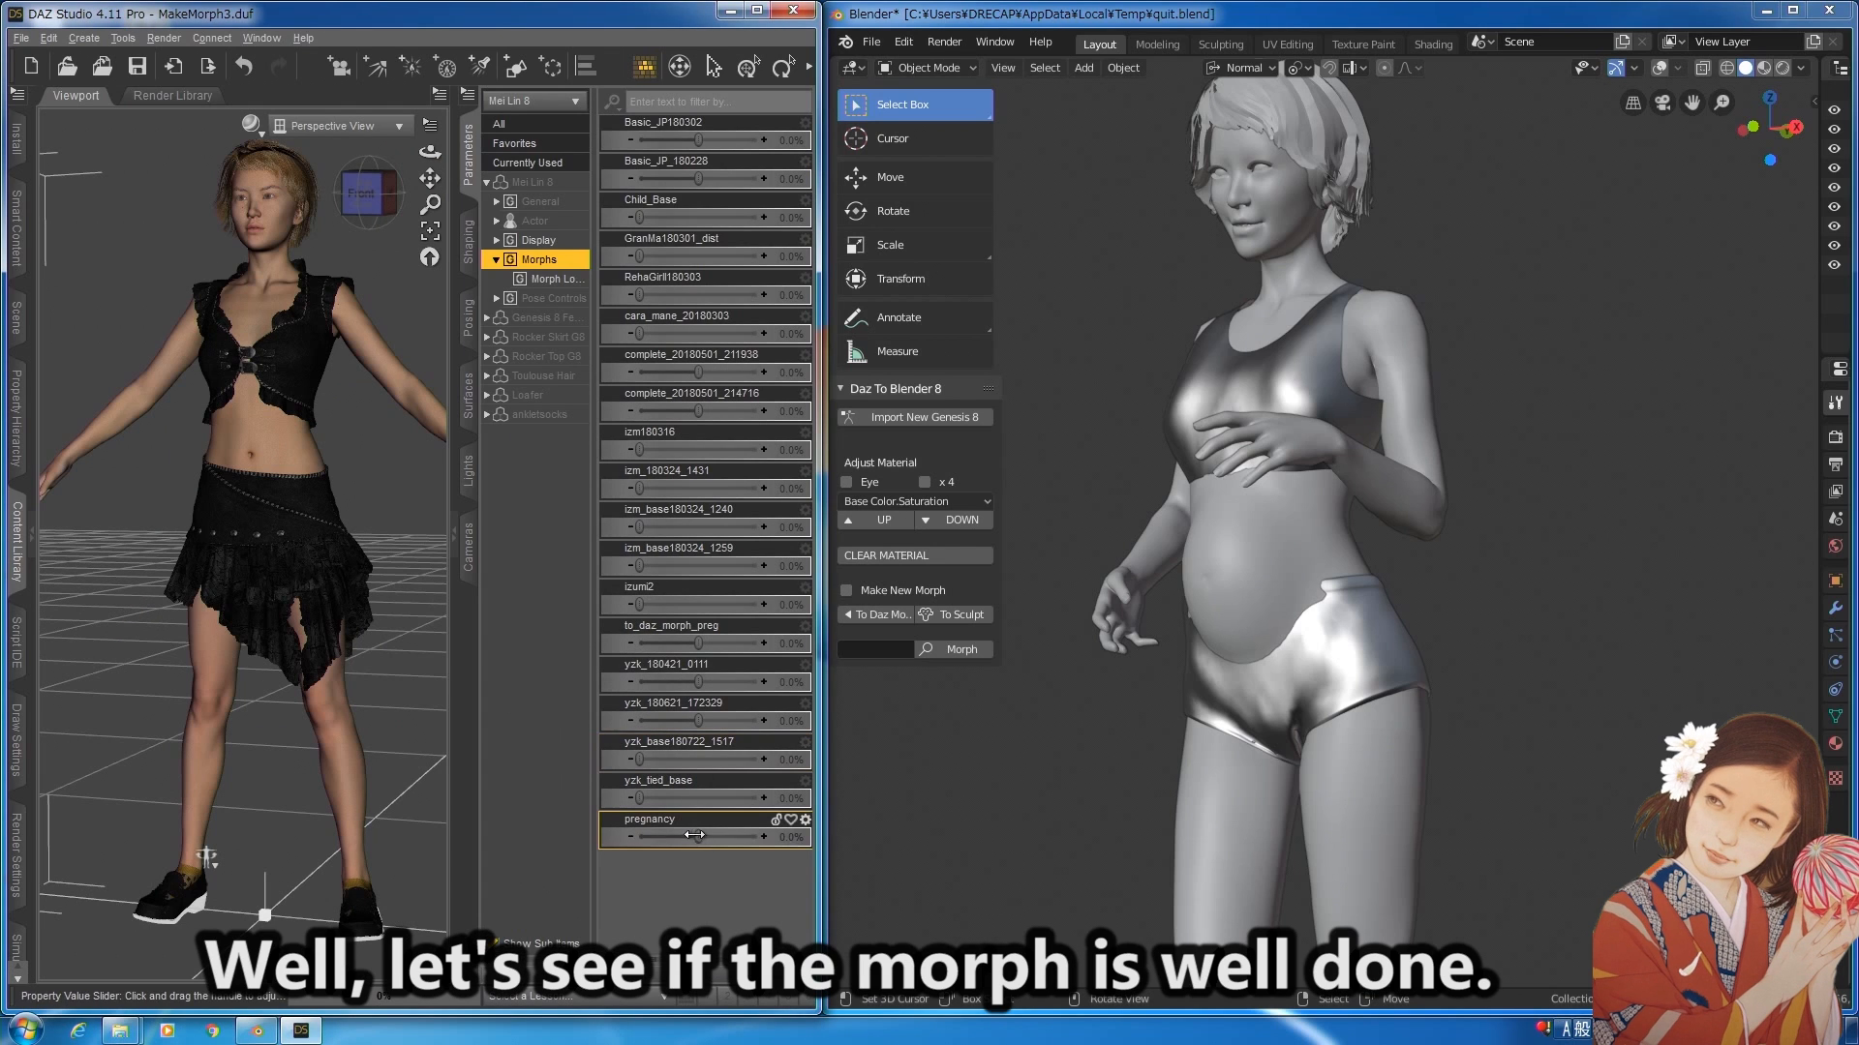
drag(699, 836, 760, 837)
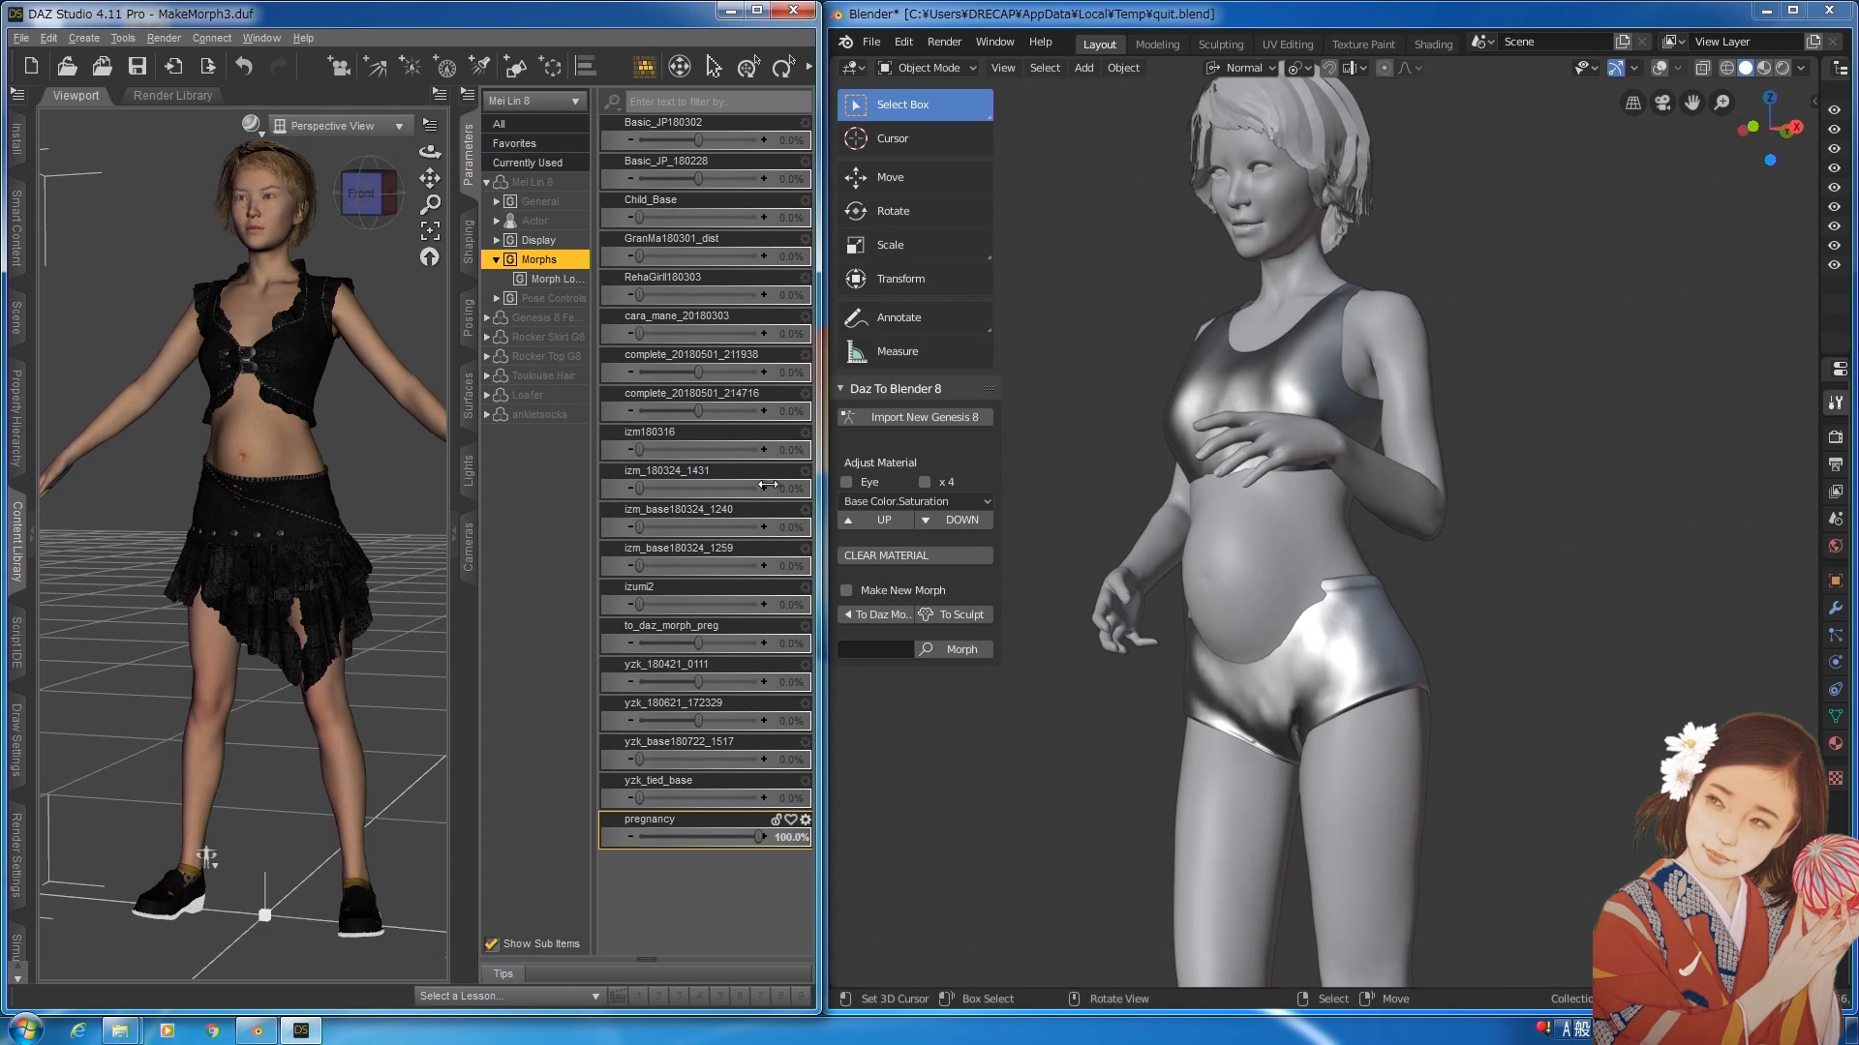
click(468, 152)
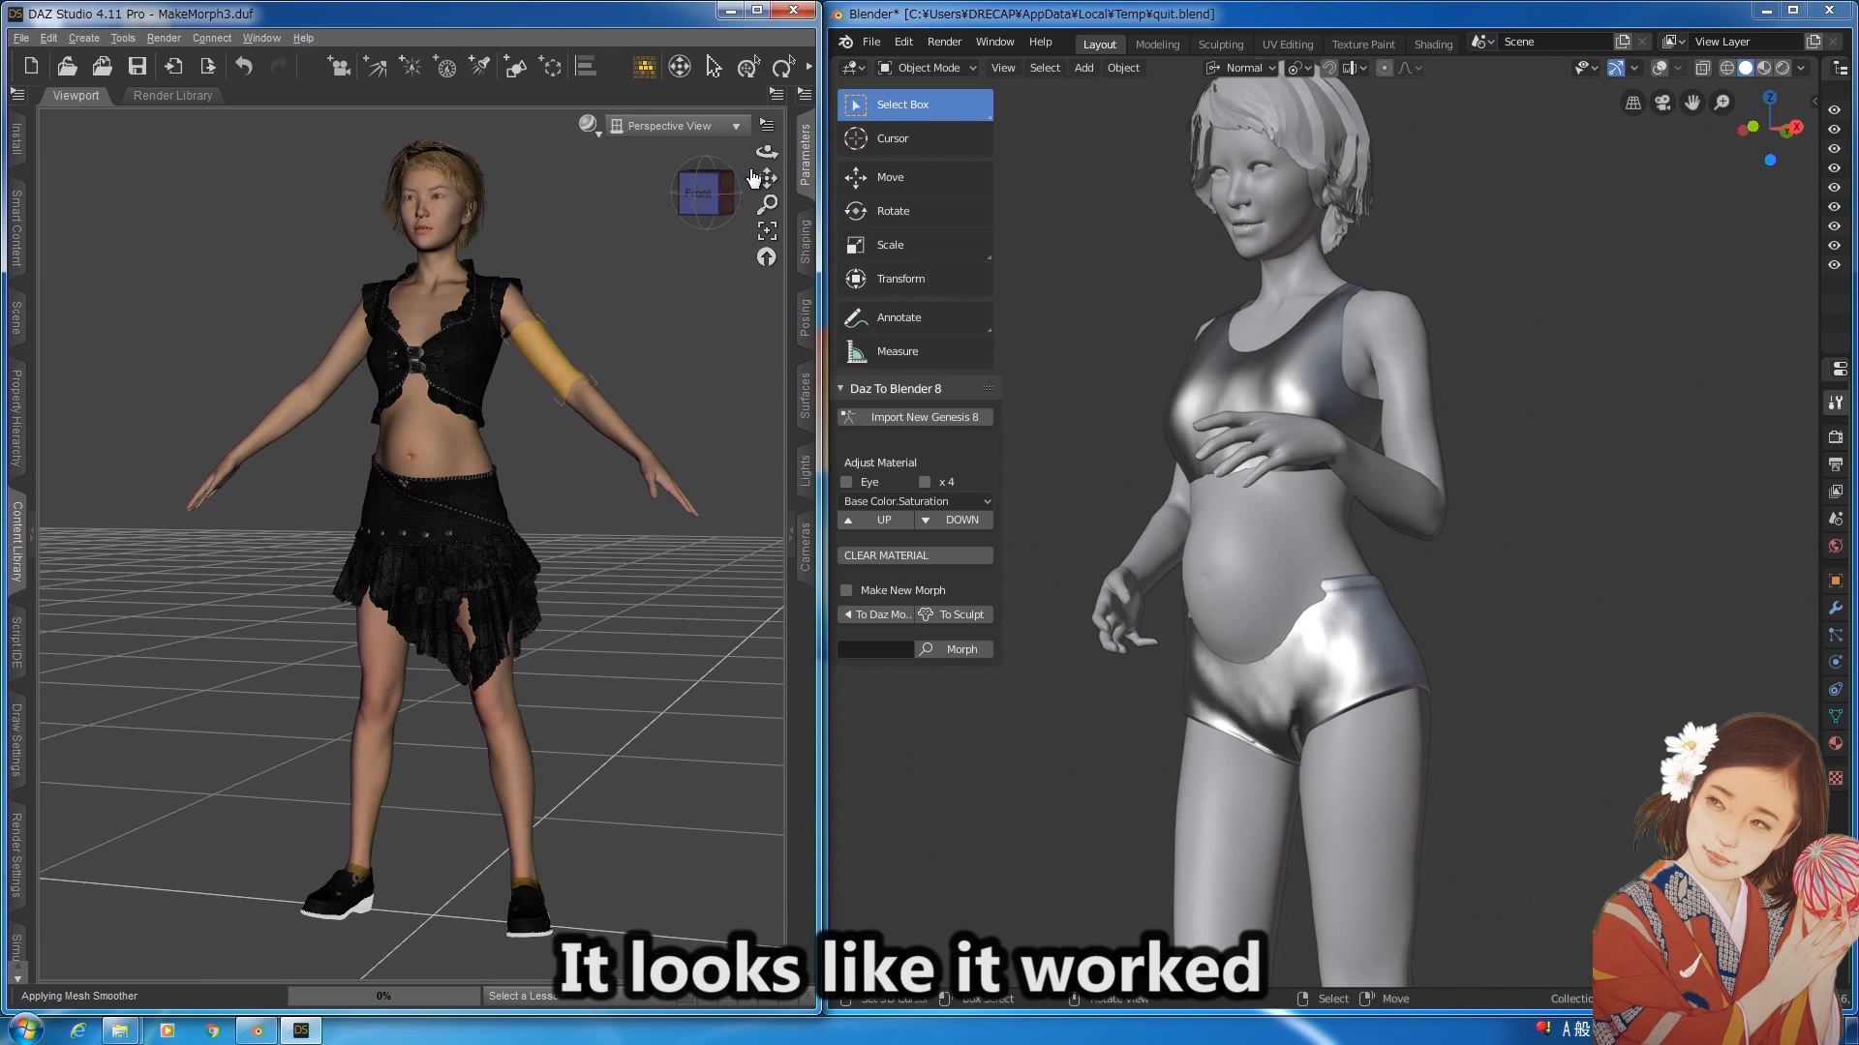
mouse_move(766, 152)
mouse_down()
mouse_move(742, 154)
mouse_move(777, 152)
mouse_up()
scroll(1537, 457, down, 3)
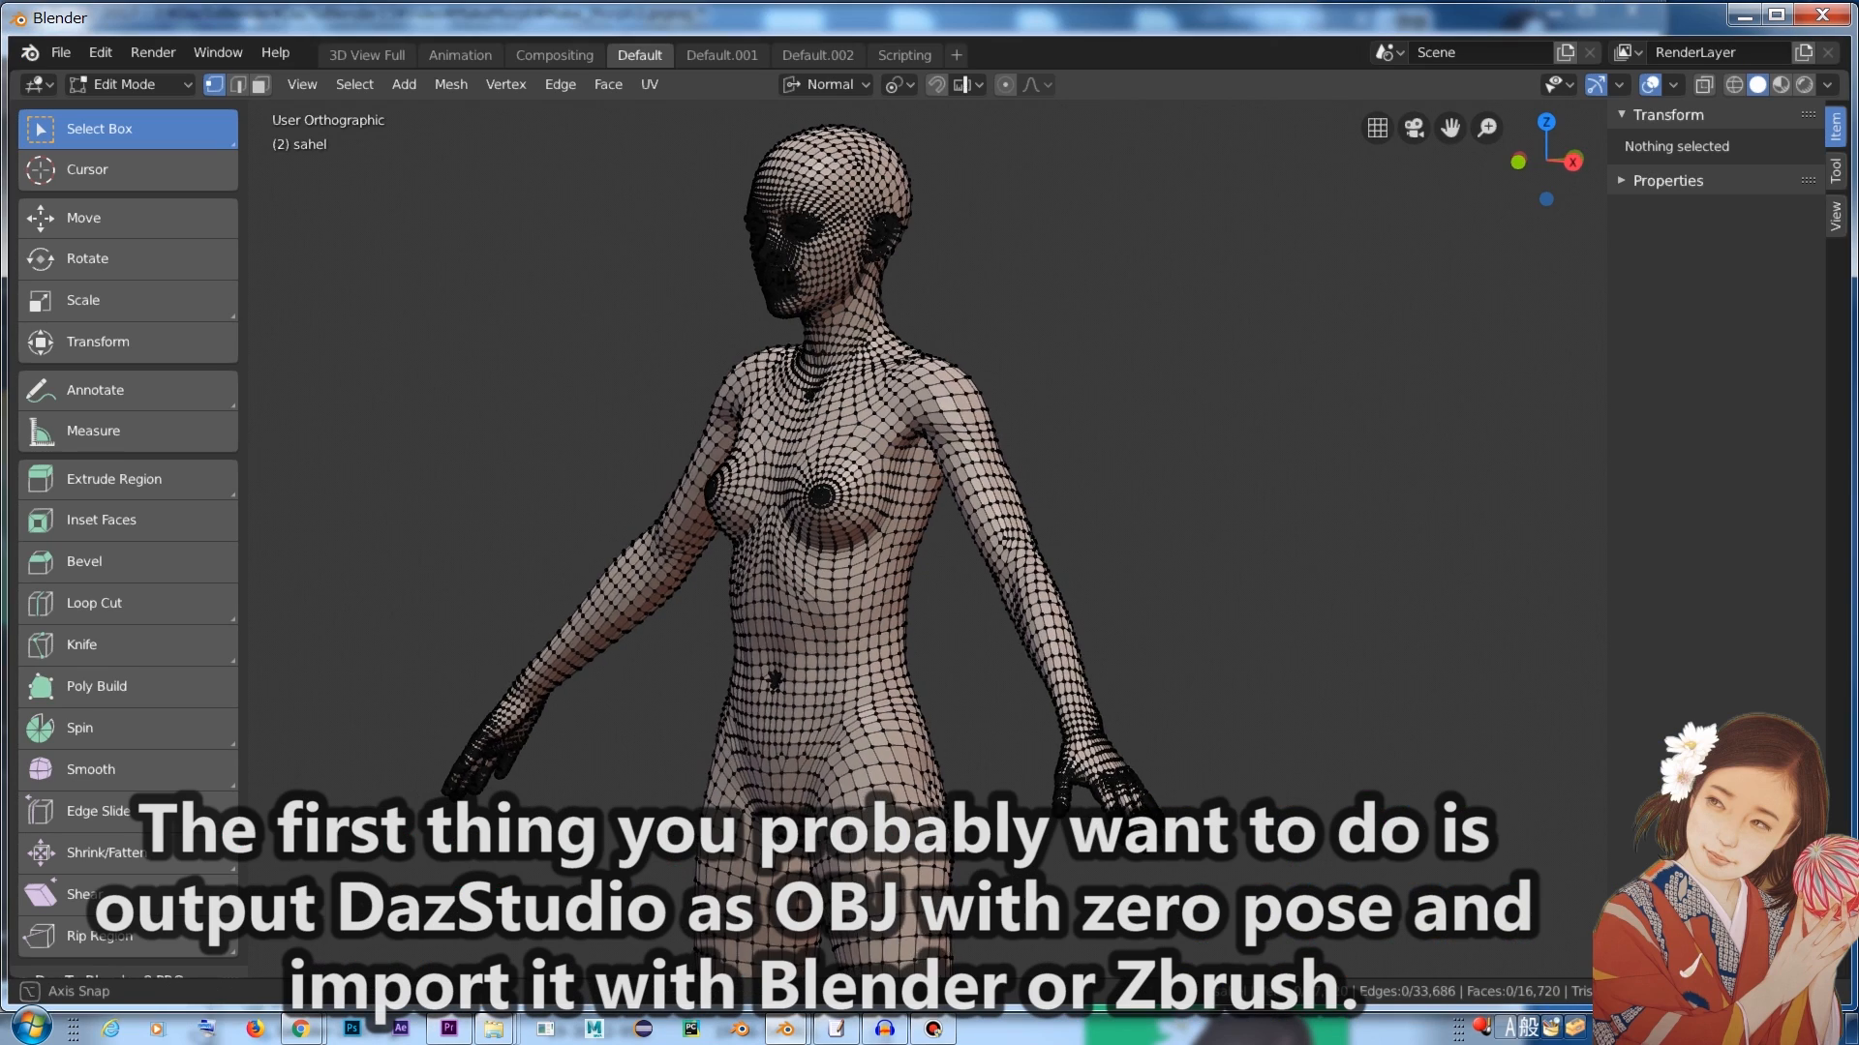
middle_drag(823, 542, 1703, 542)
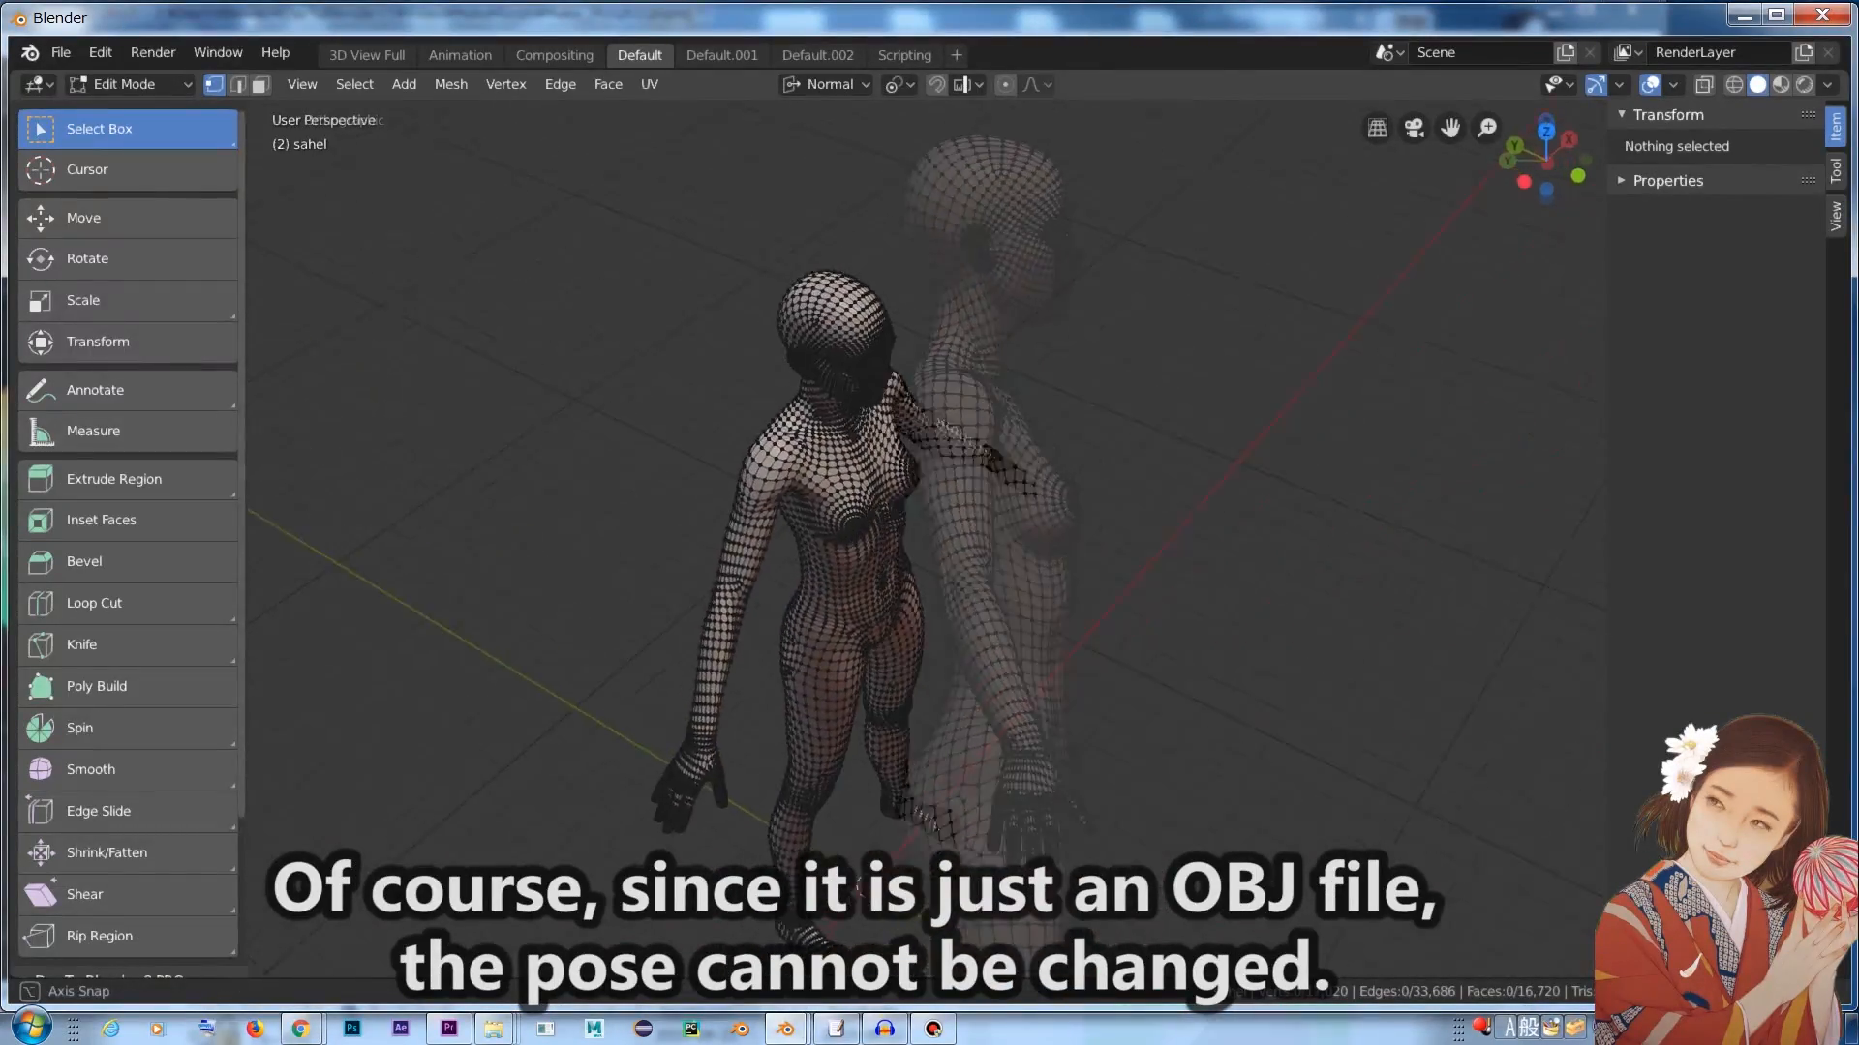
middle_drag(929, 542, 1331, 518)
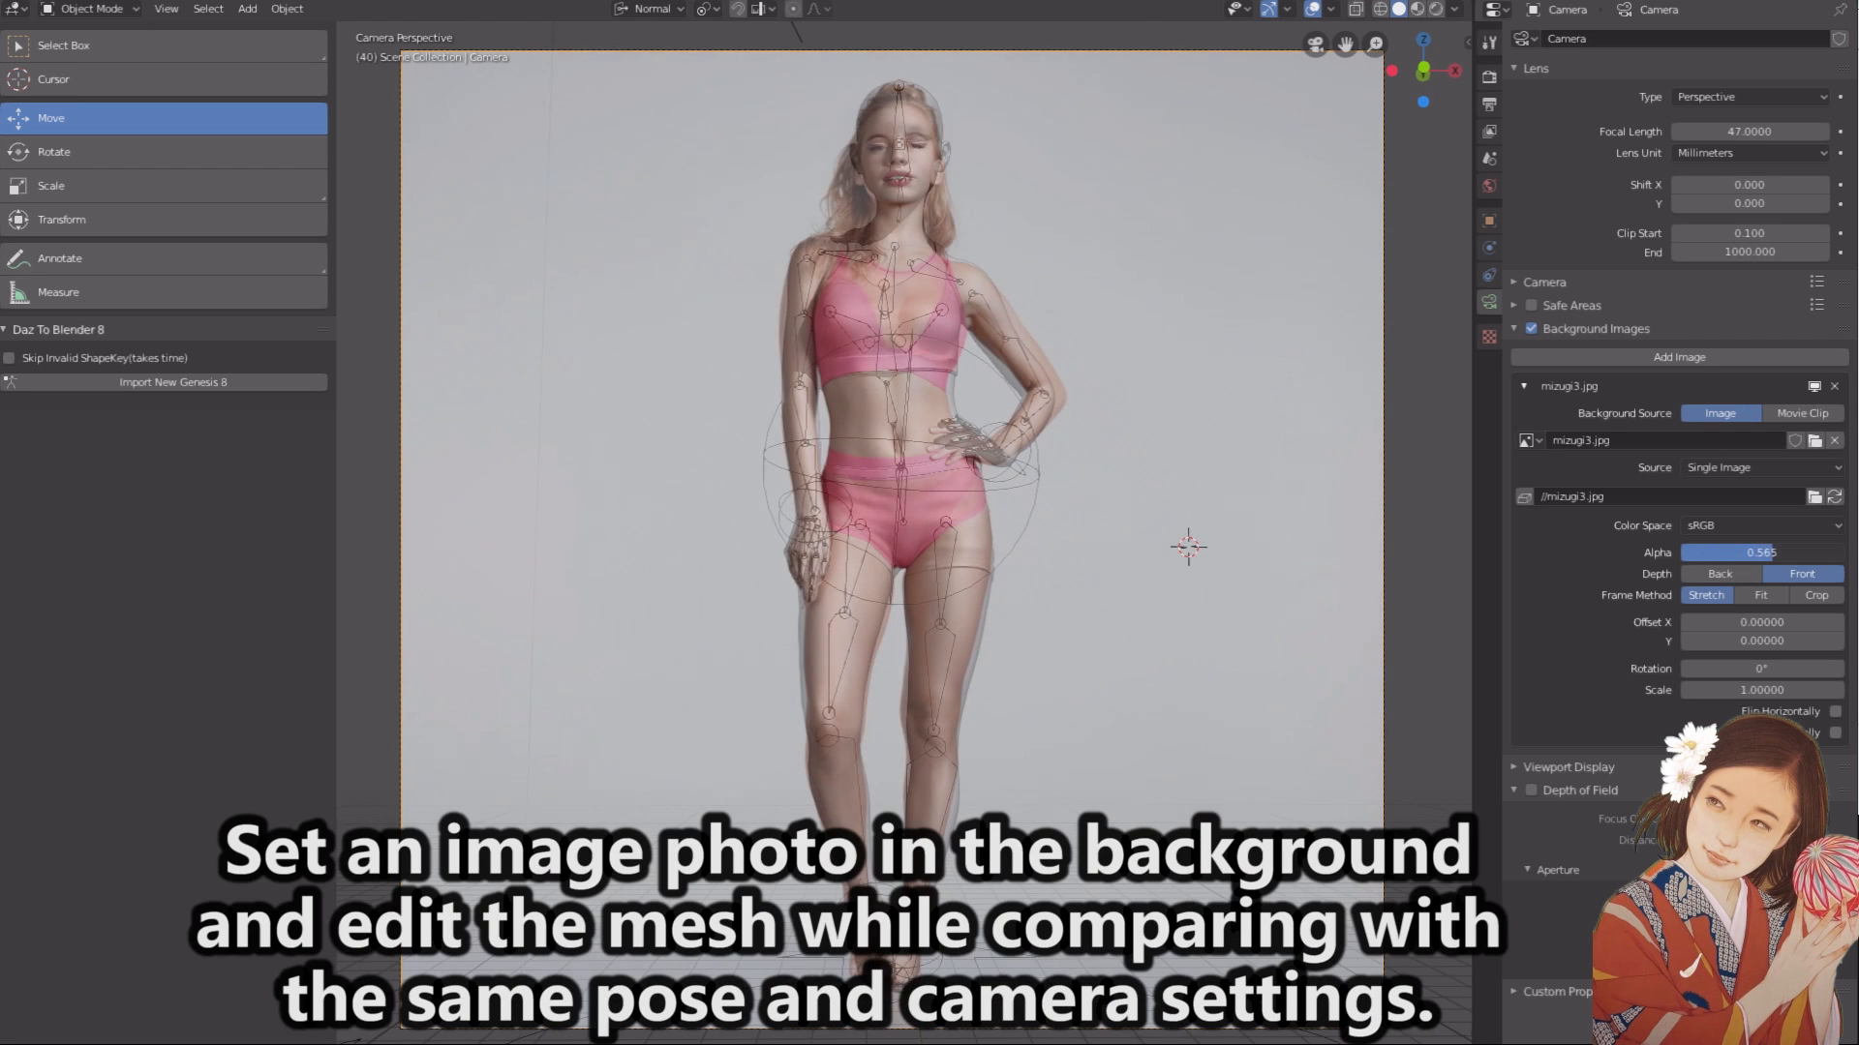
Compare the posed figure with the mizugi3.jpg background photo through the camera and raise the photo's alpha.
key(KP_0)
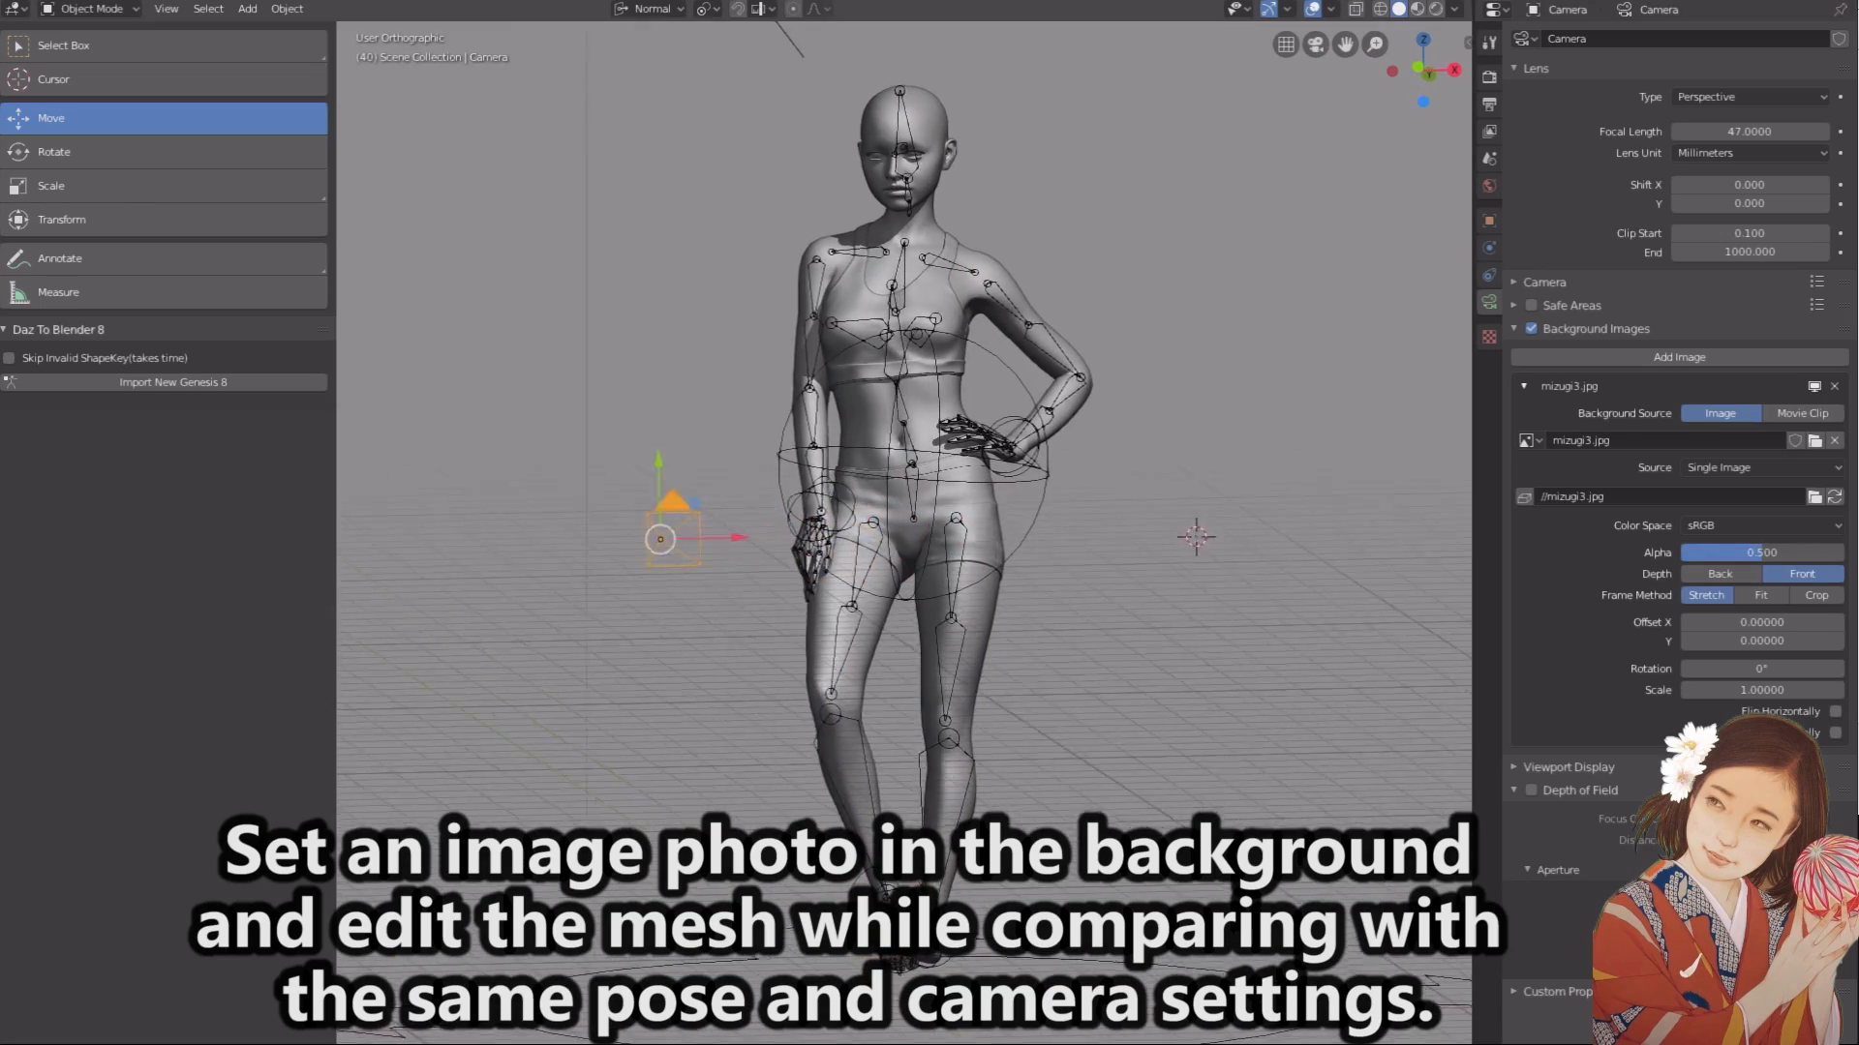
key(KP_6)
key(KP_0)
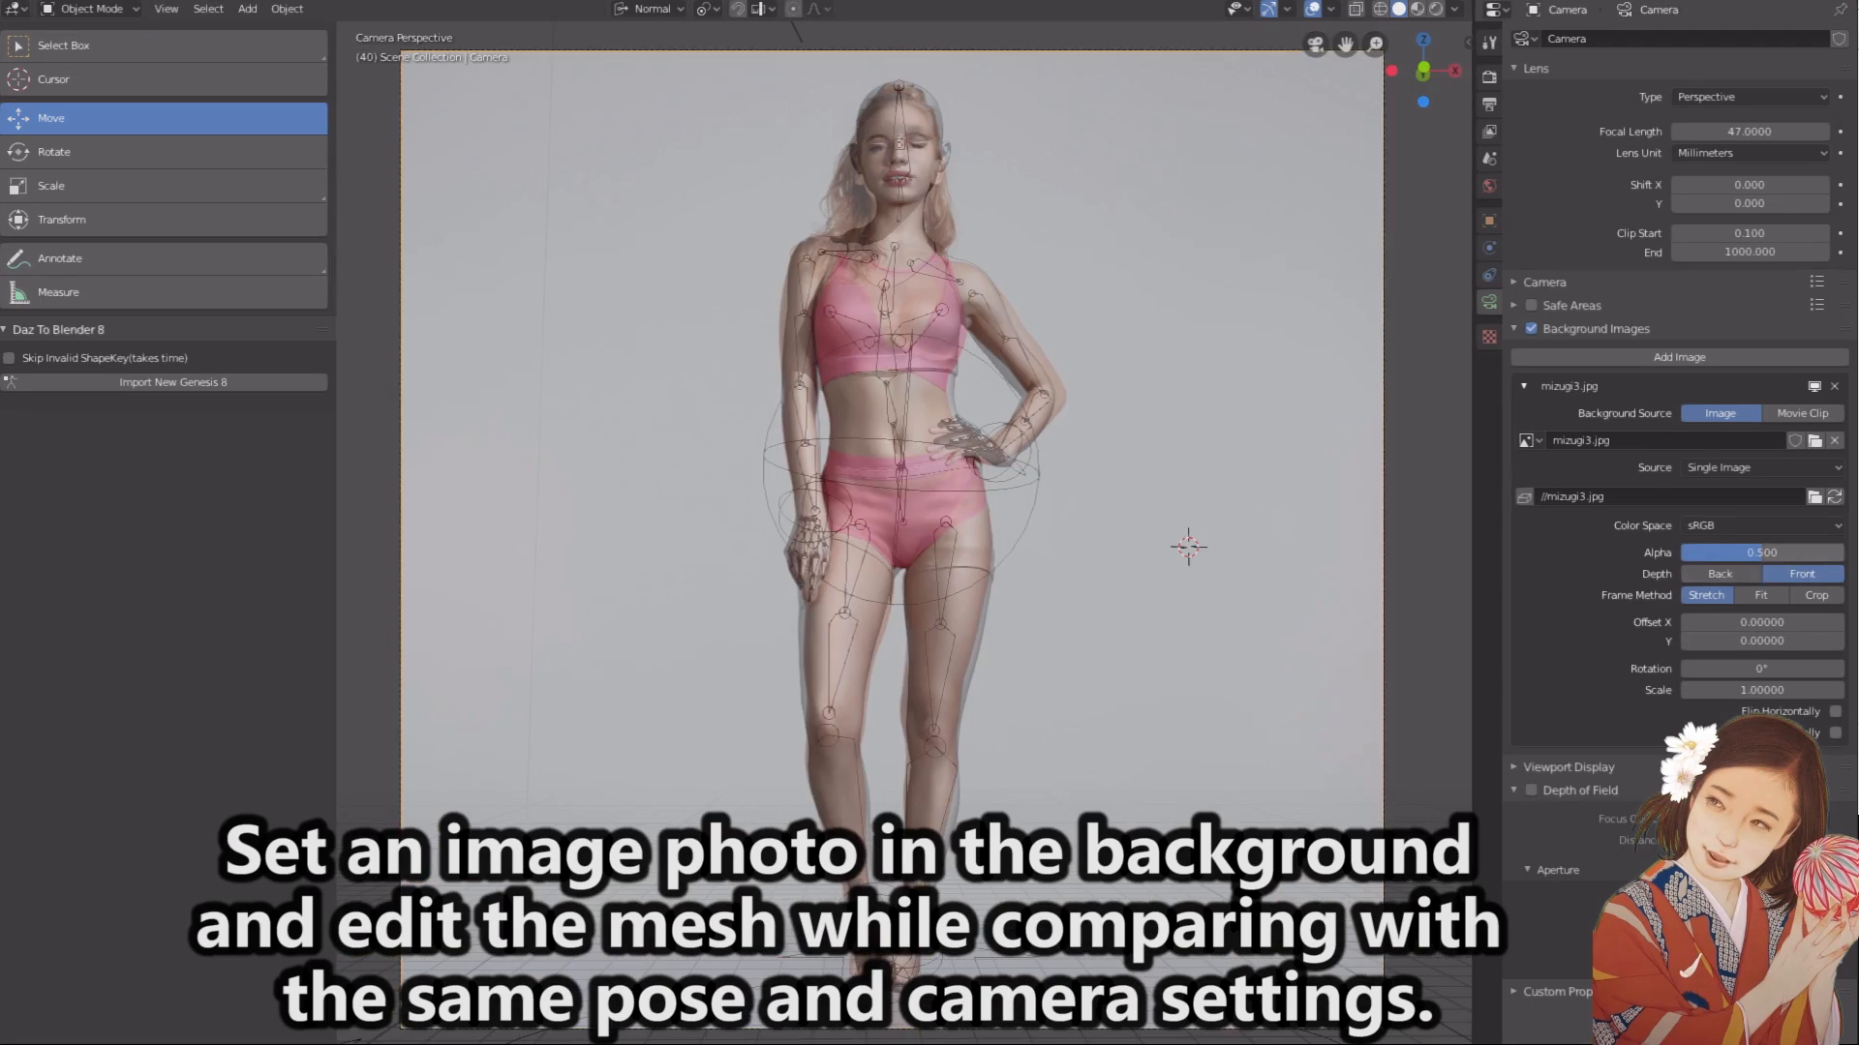
drag(1761, 552, 1837, 552)
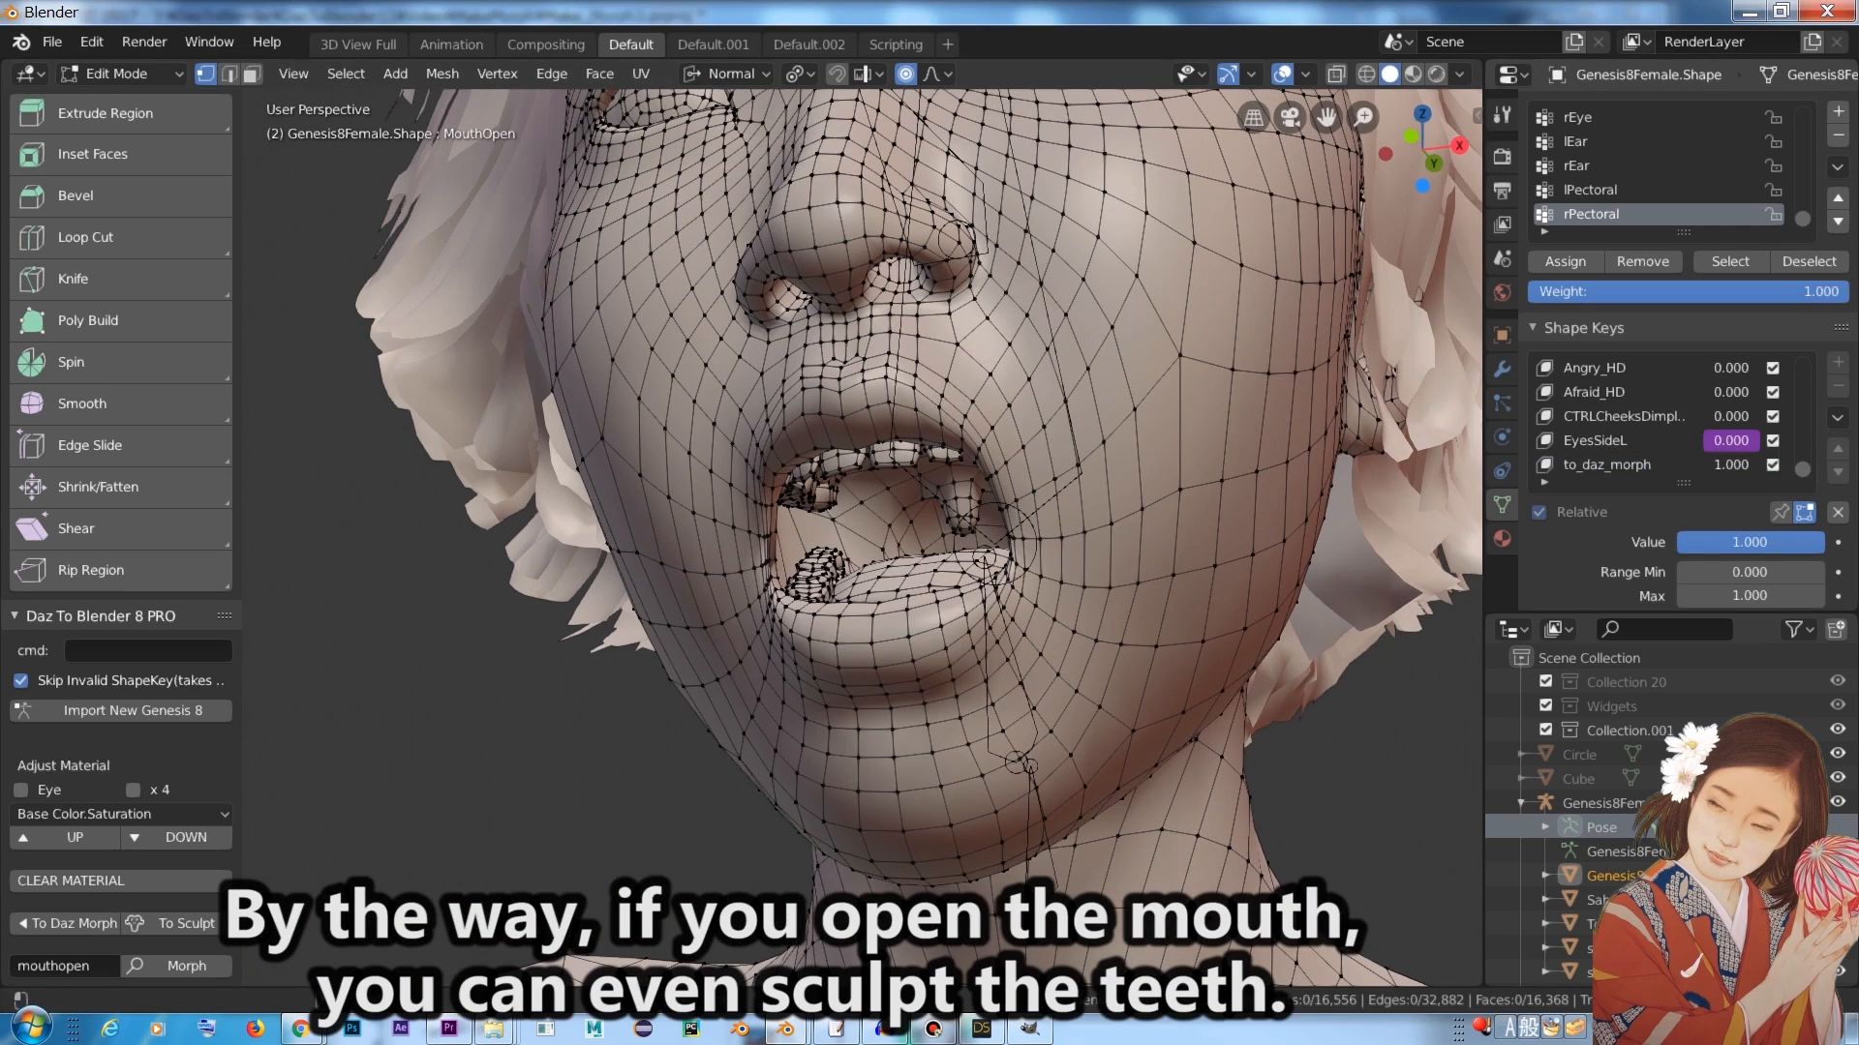
Select and move a vertex on the teeth inside the open mouth in the to_daz_morph shape key.
scroll(861, 532, up, 4)
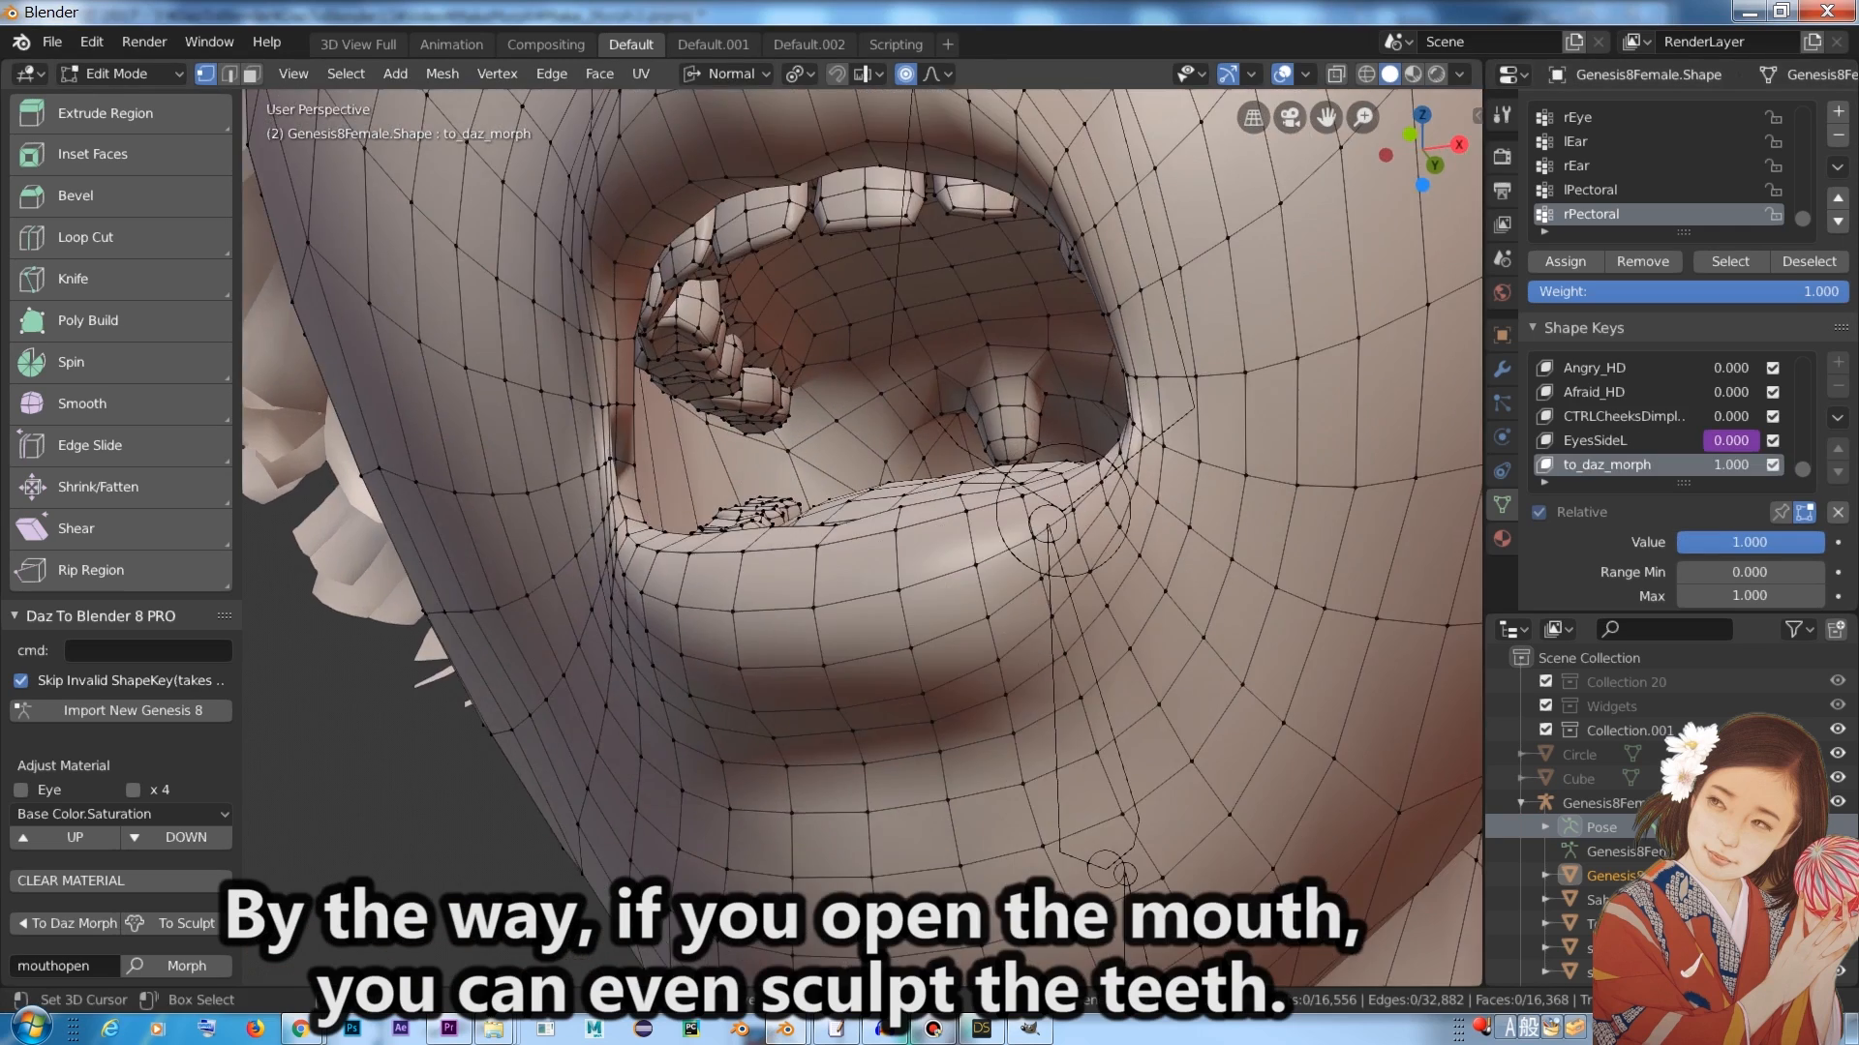
drag(953, 668, 934, 663)
right_click(692, 386)
Find the MouthOpen shape key, set its value to 0, and make to_daz_morph the active shape key again.
click(178, 967)
click(1749, 542)
text(0)
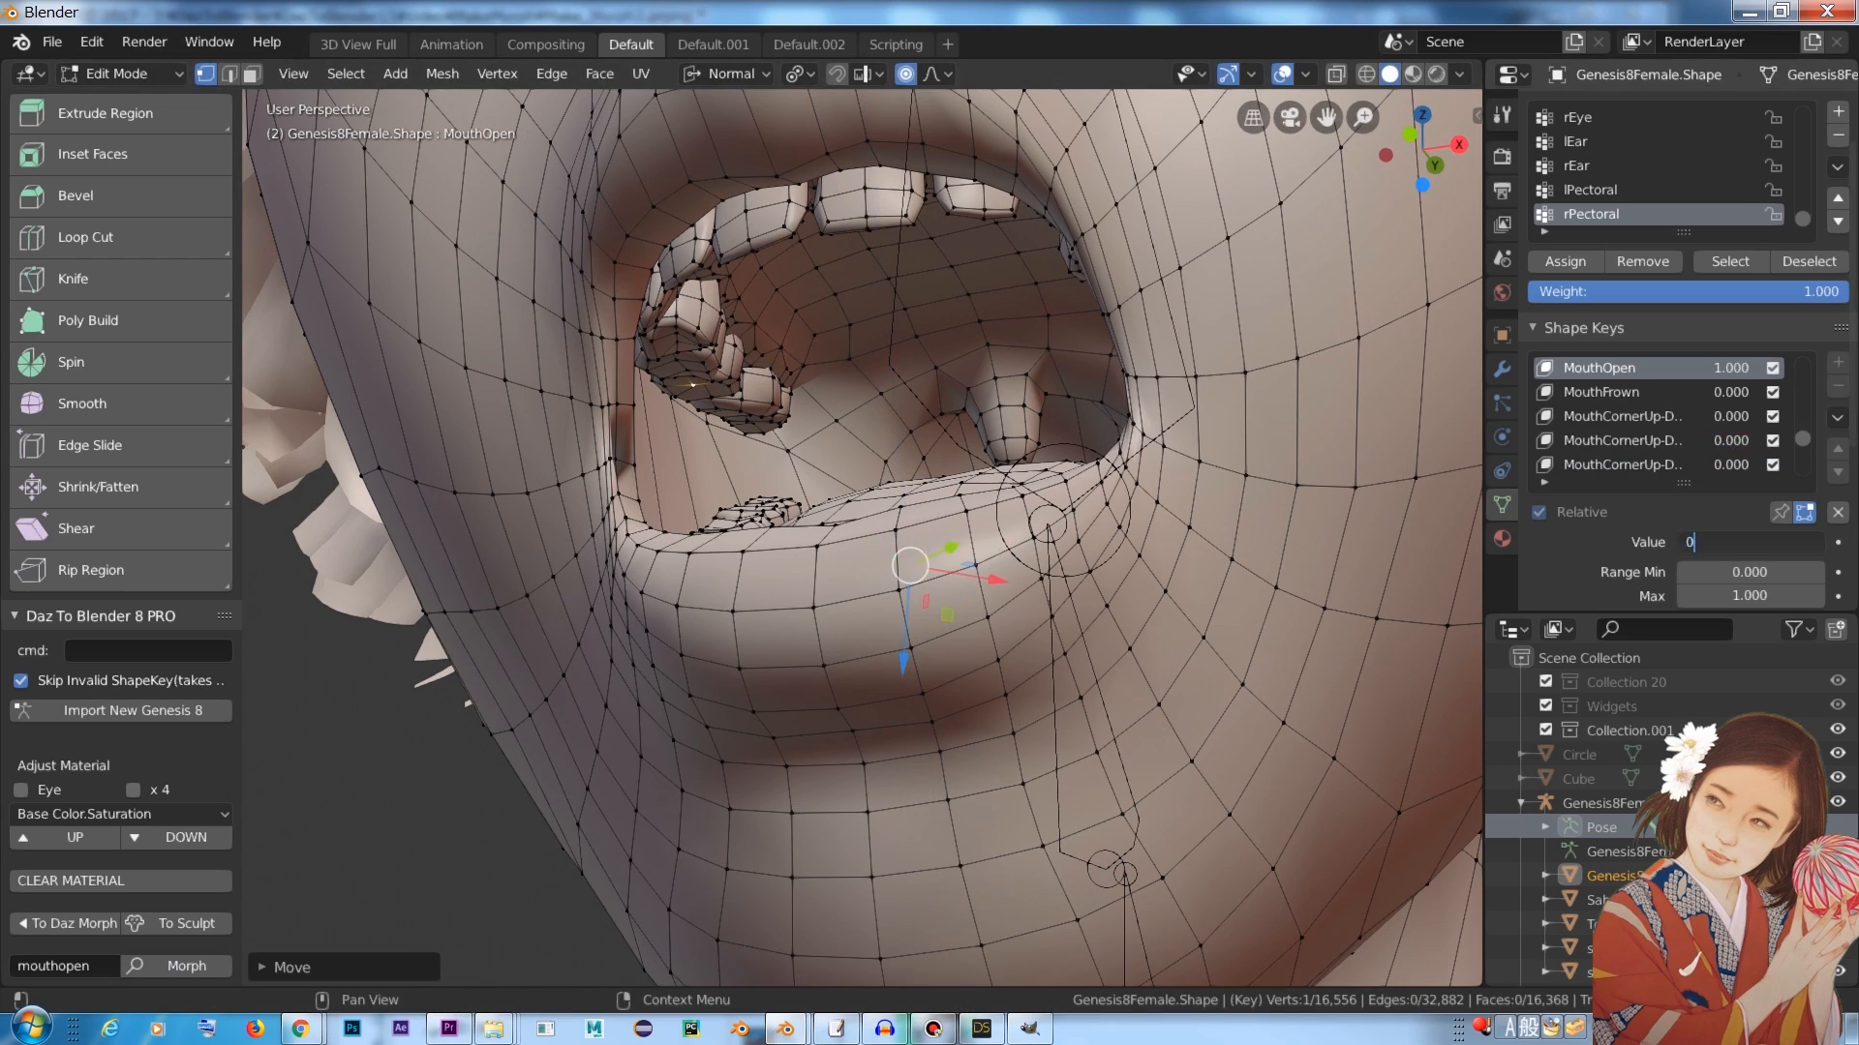
key(Return)
click(1607, 464)
scroll(871, 542, down, 8)
middle_drag(832, 542, 978, 542)
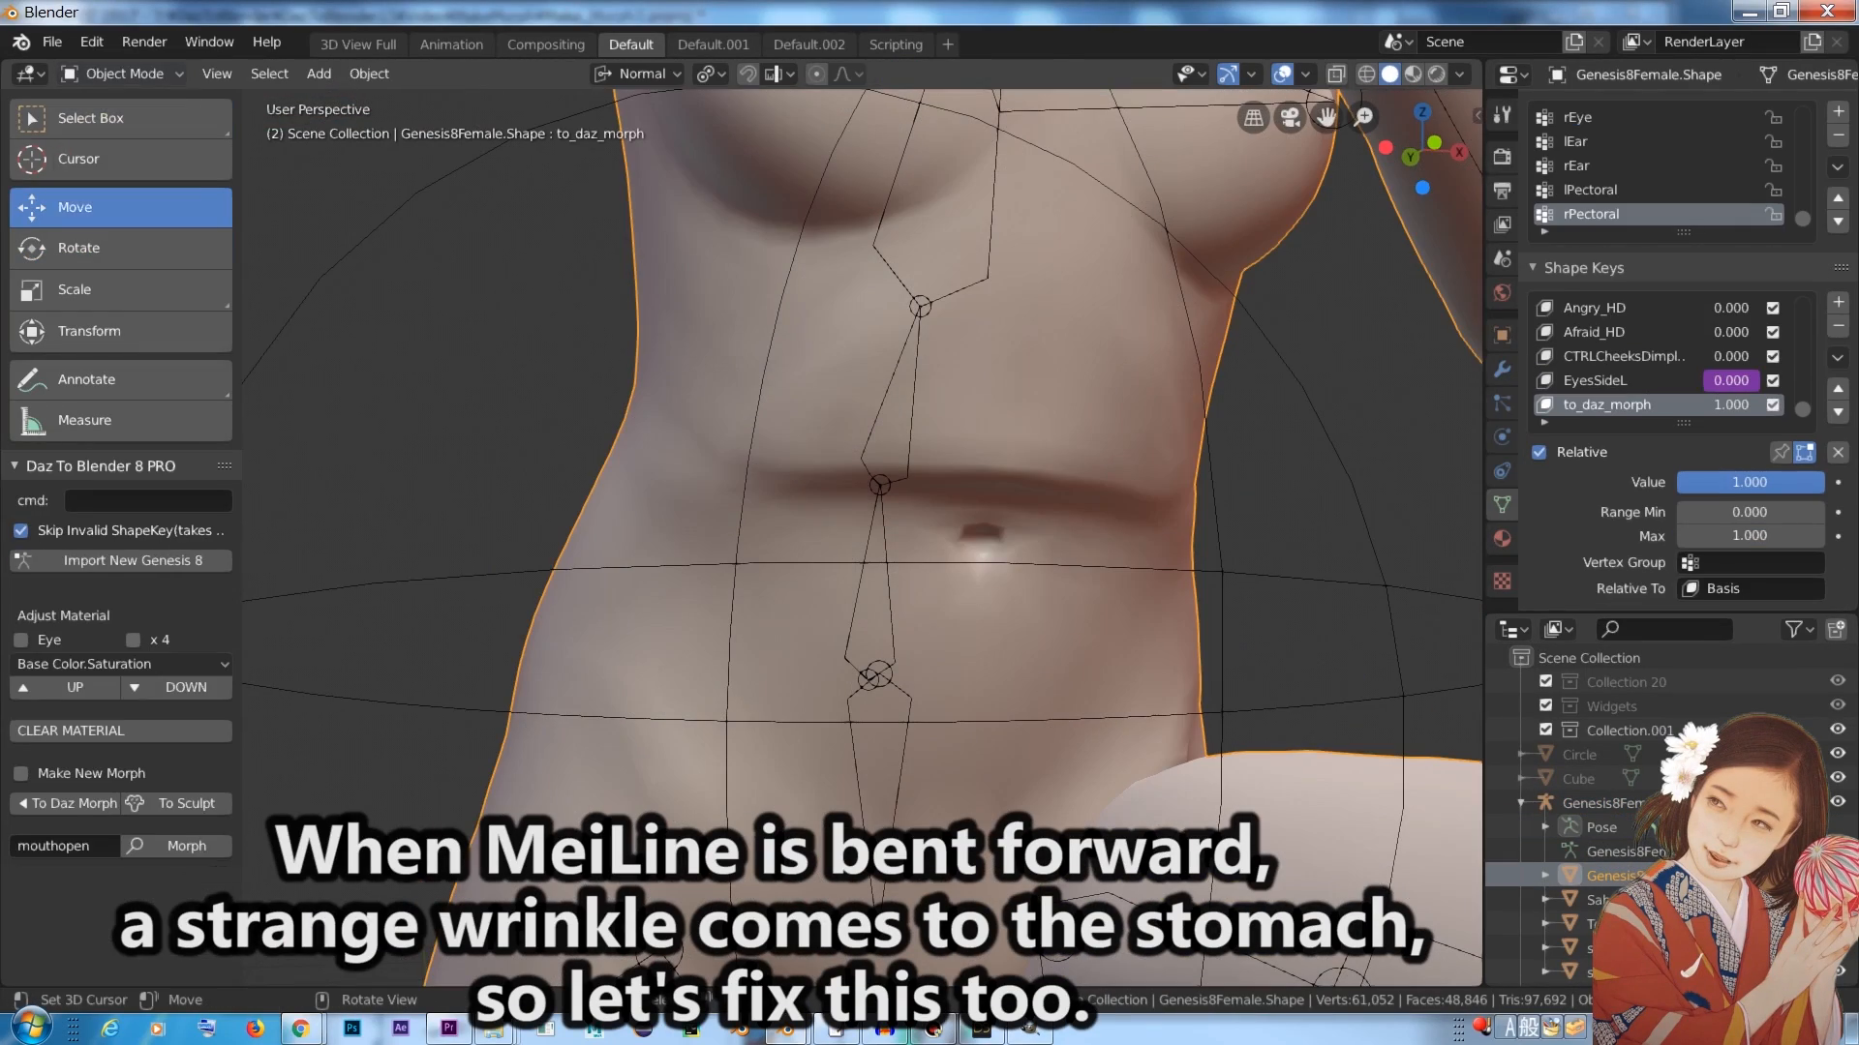
Send the body mesh to sculpting to fix the wrinkle across the stomach.
click(187, 804)
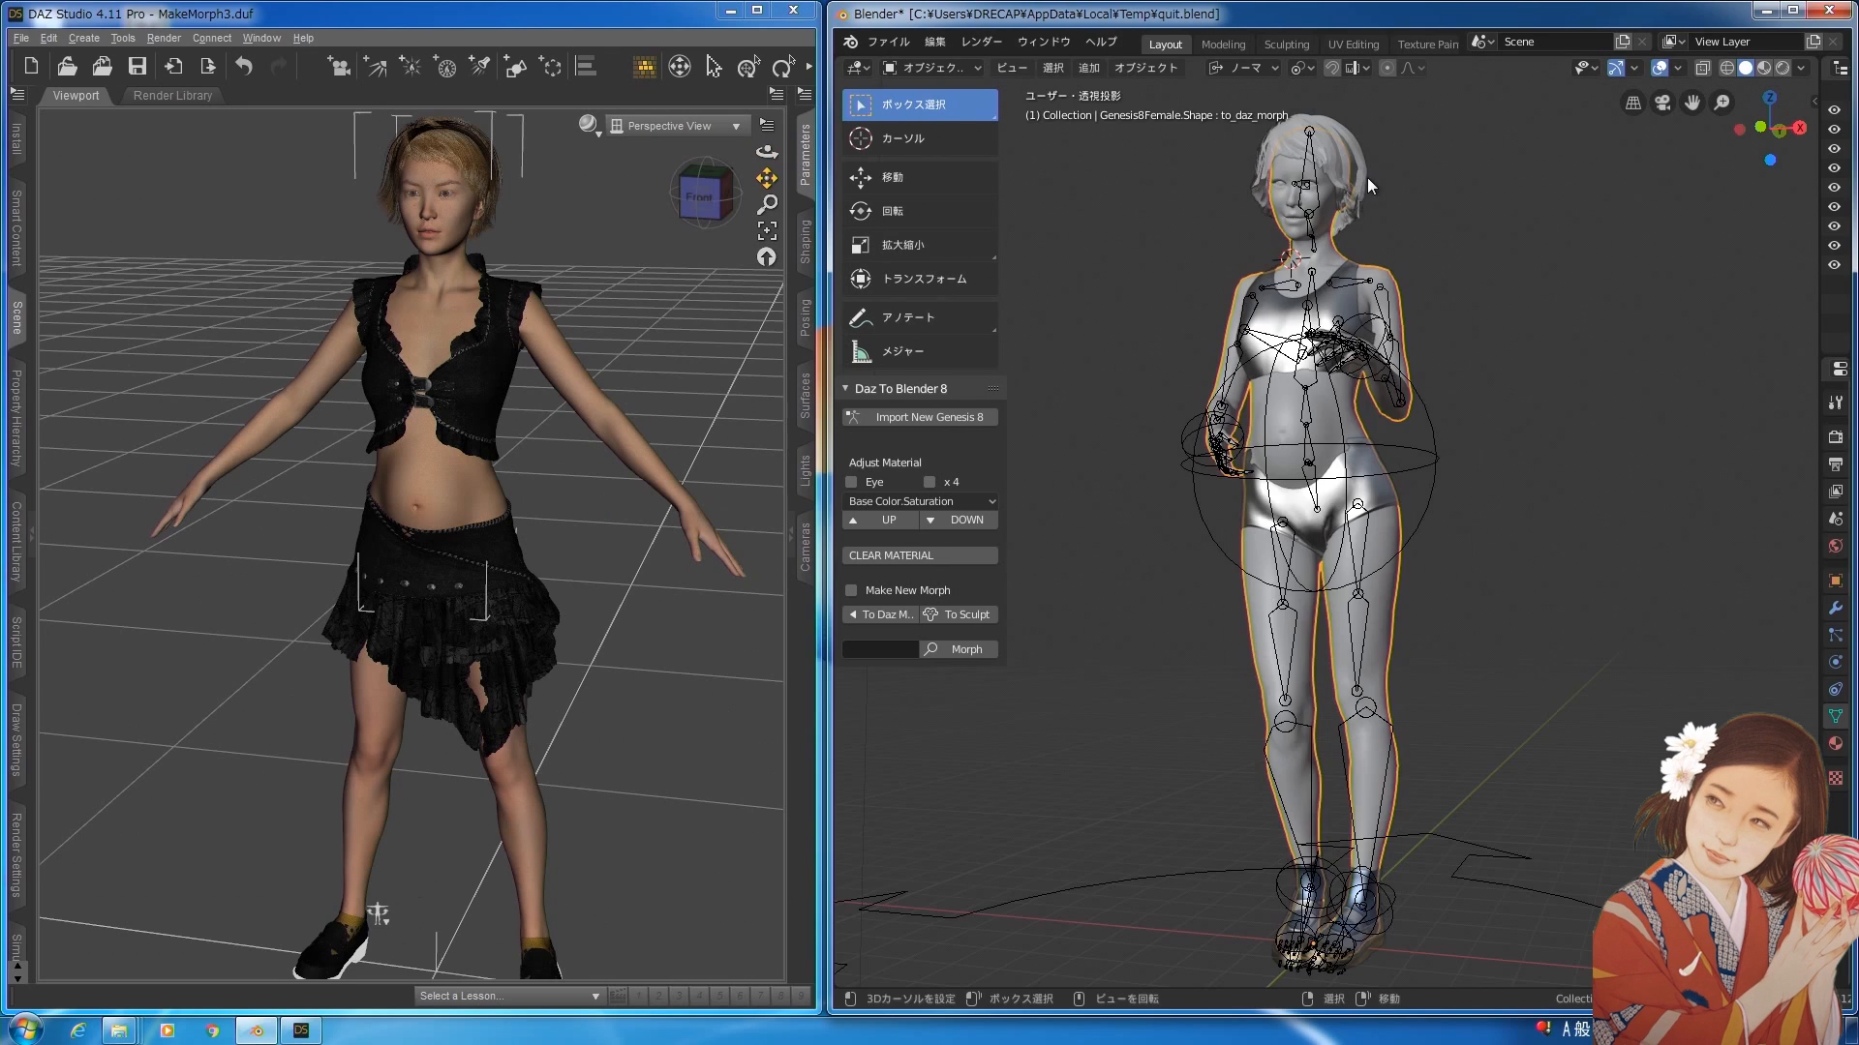
Send the Toulouse hair to sculpting, lengthen its sides with the Grab brush, and leave sculpting.
middle_drag(1519, 489, 1481, 491)
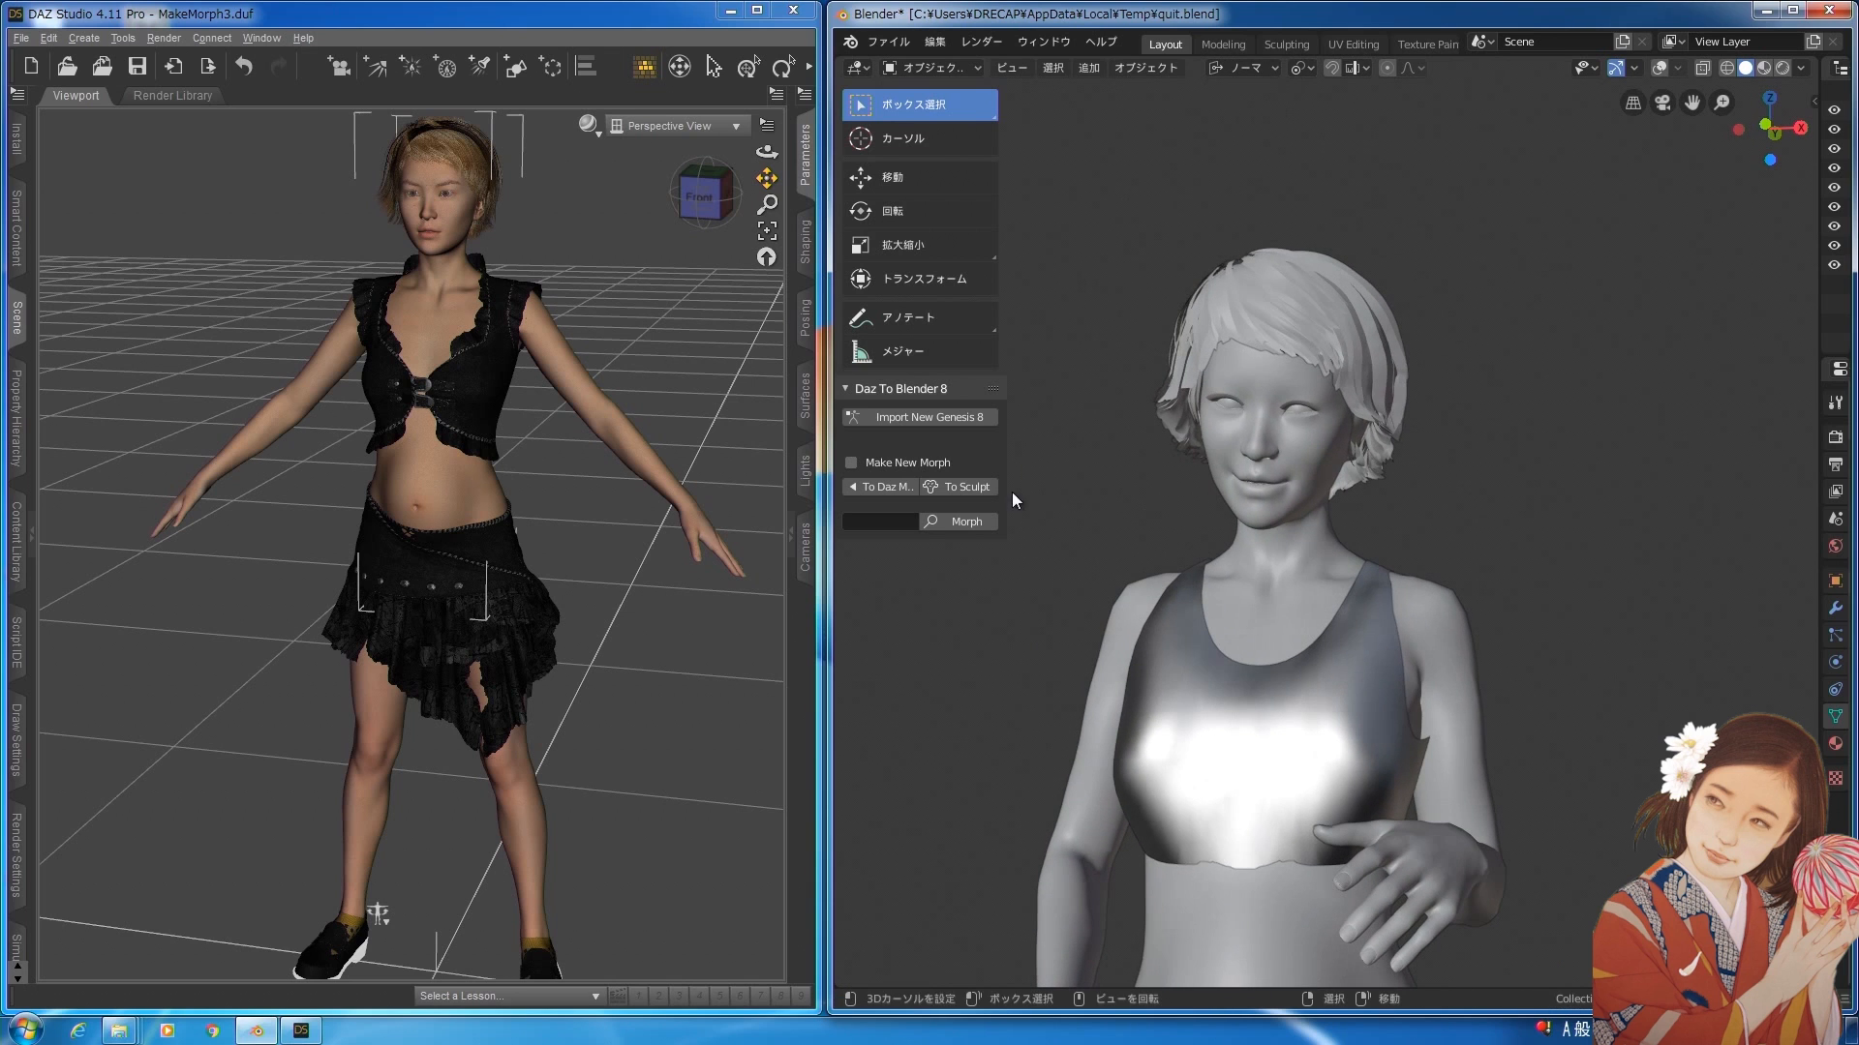
click(960, 487)
middle_drag(1334, 430, 1278, 427)
mouse_move(1394, 503)
middle_down()
mouse_move(1272, 503)
mouse_move(1334, 525)
mouse_move(1322, 546)
mouse_move(1362, 495)
mouse_move(1321, 495)
mouse_move(1605, 484)
mouse_move(1308, 496)
mouse_move(1295, 467)
mouse_move(1431, 520)
mouse_move(1532, 473)
middle_up()
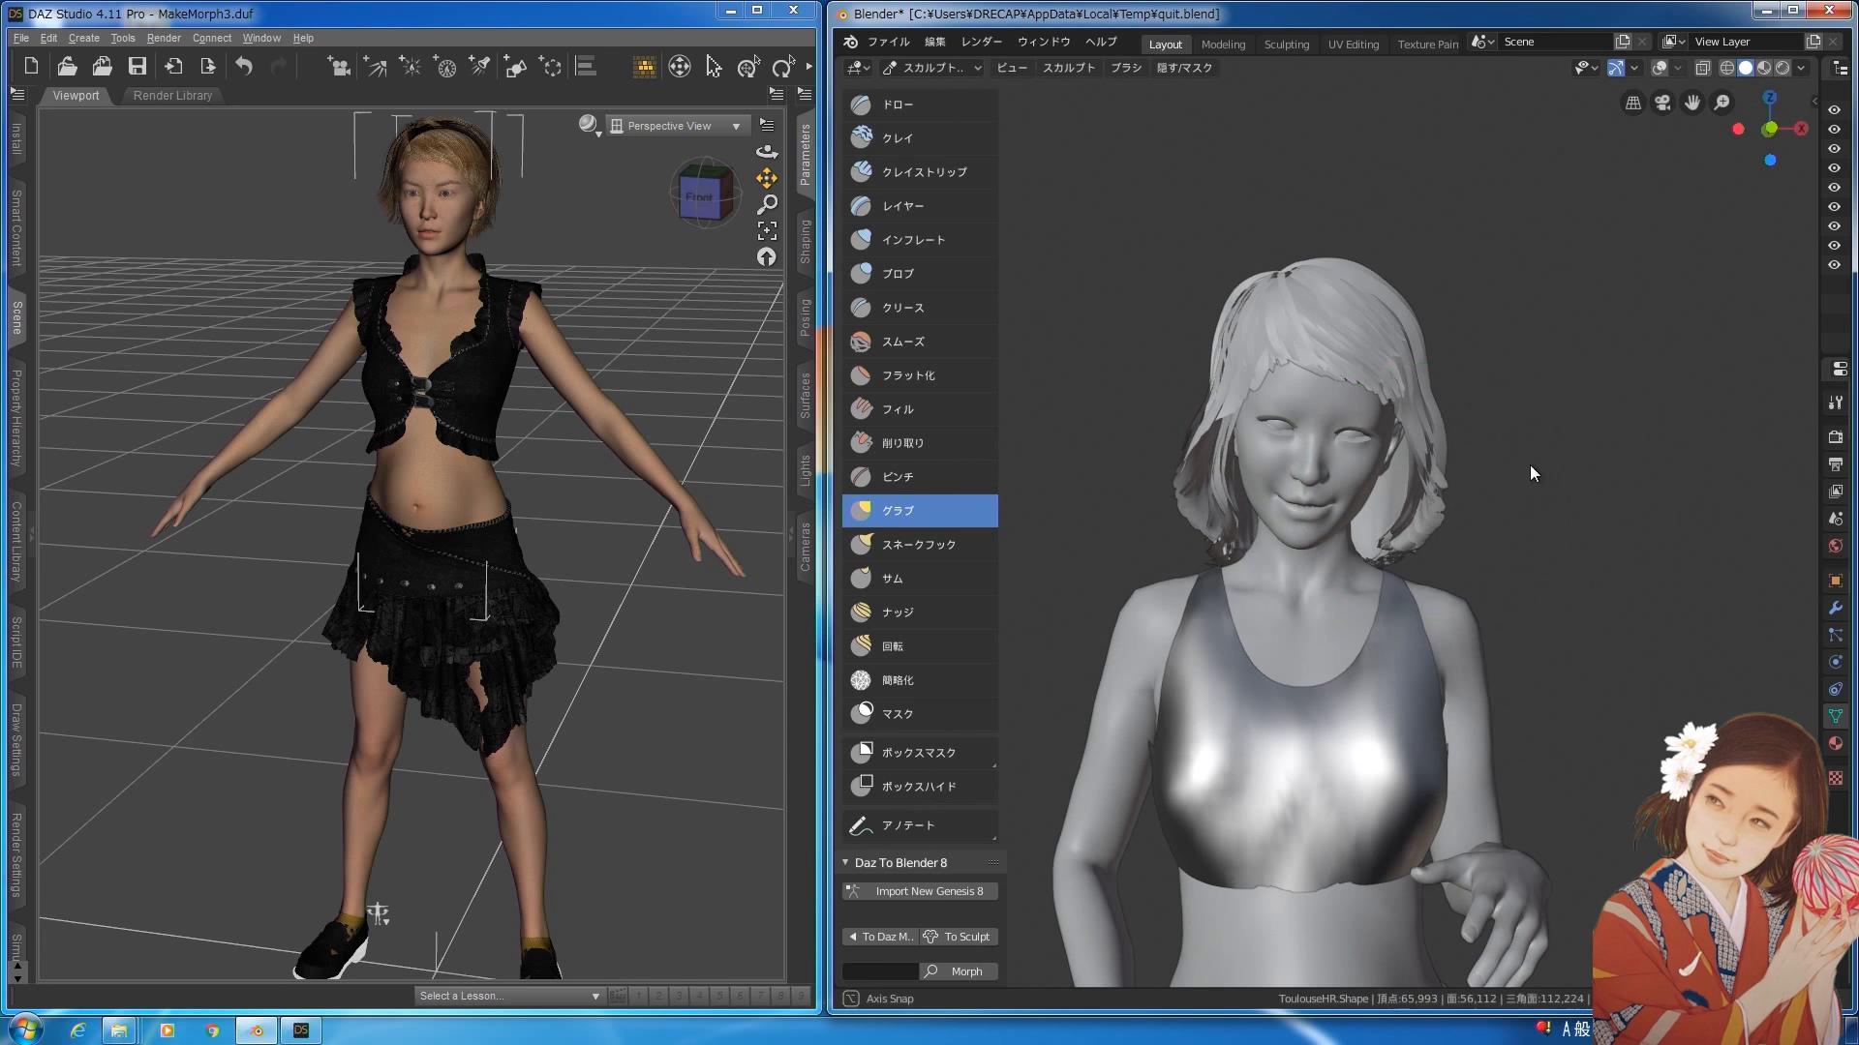
click(970, 936)
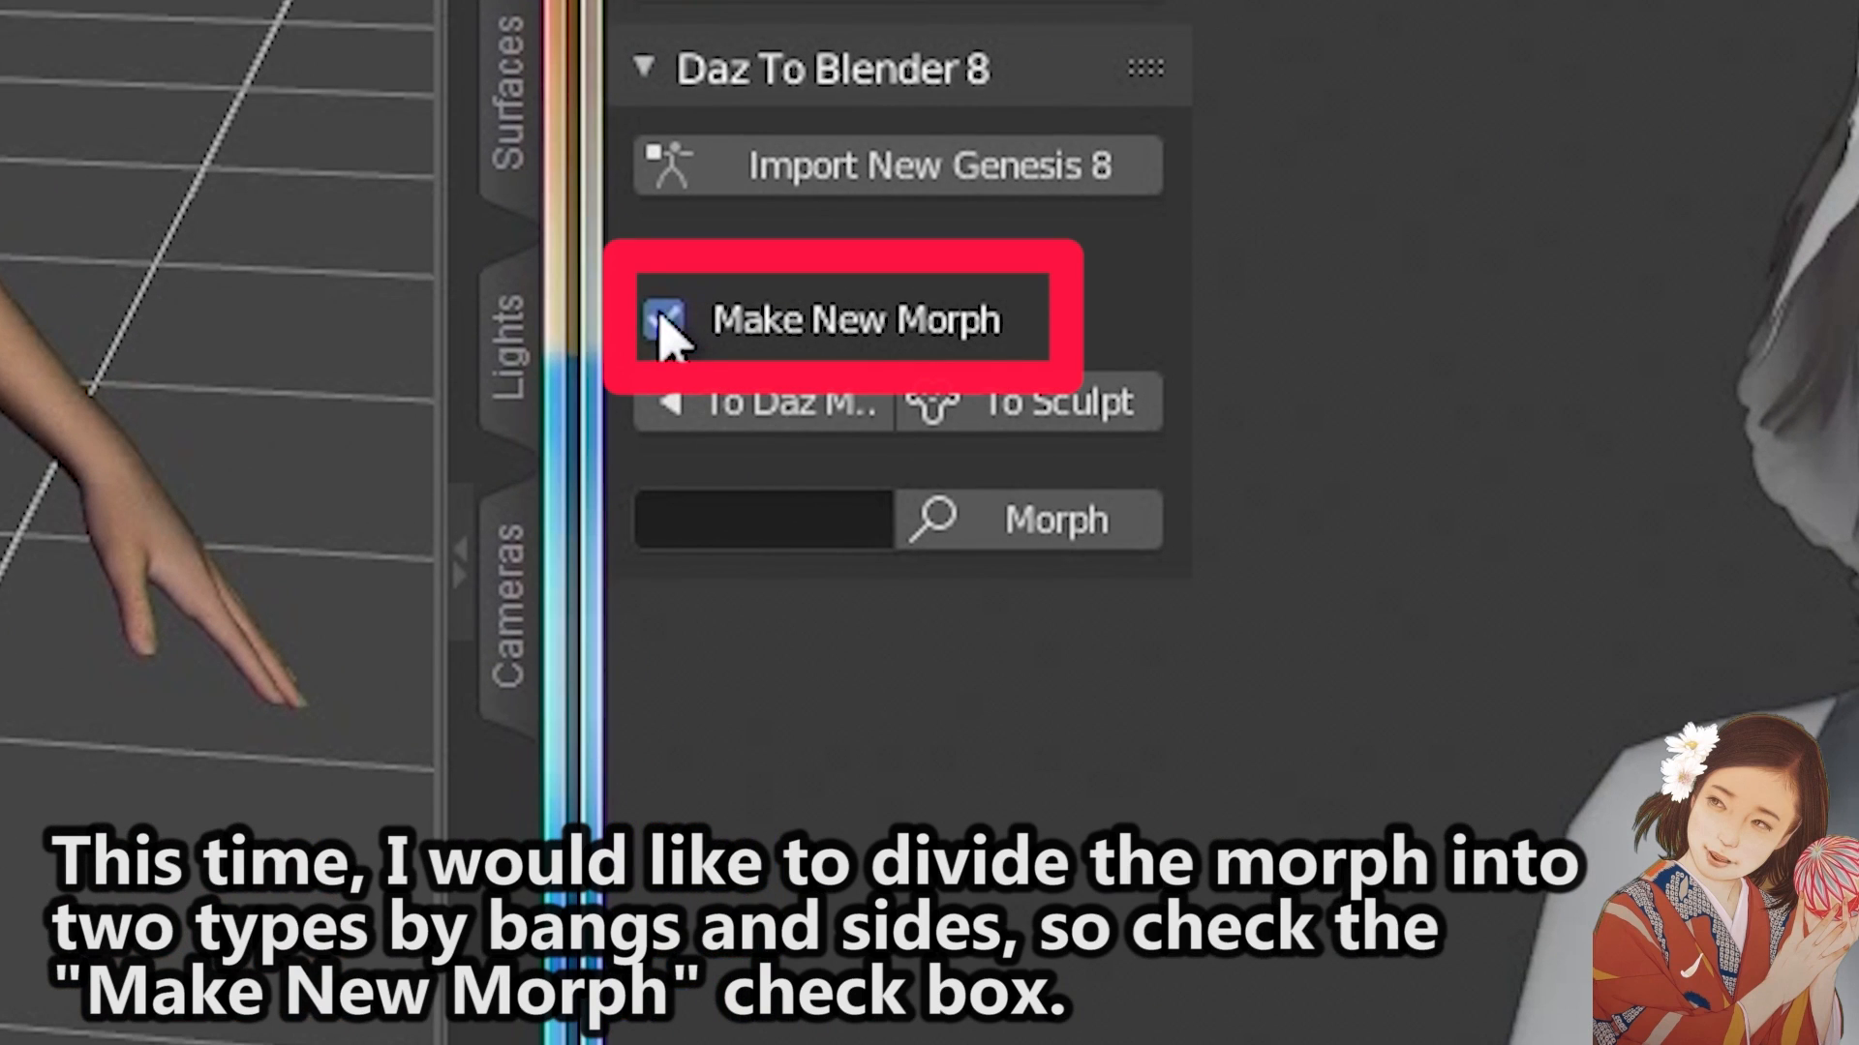
Return the hair to sculpting with Make New Morph enabled and check the Grab brush settings.
click(663, 320)
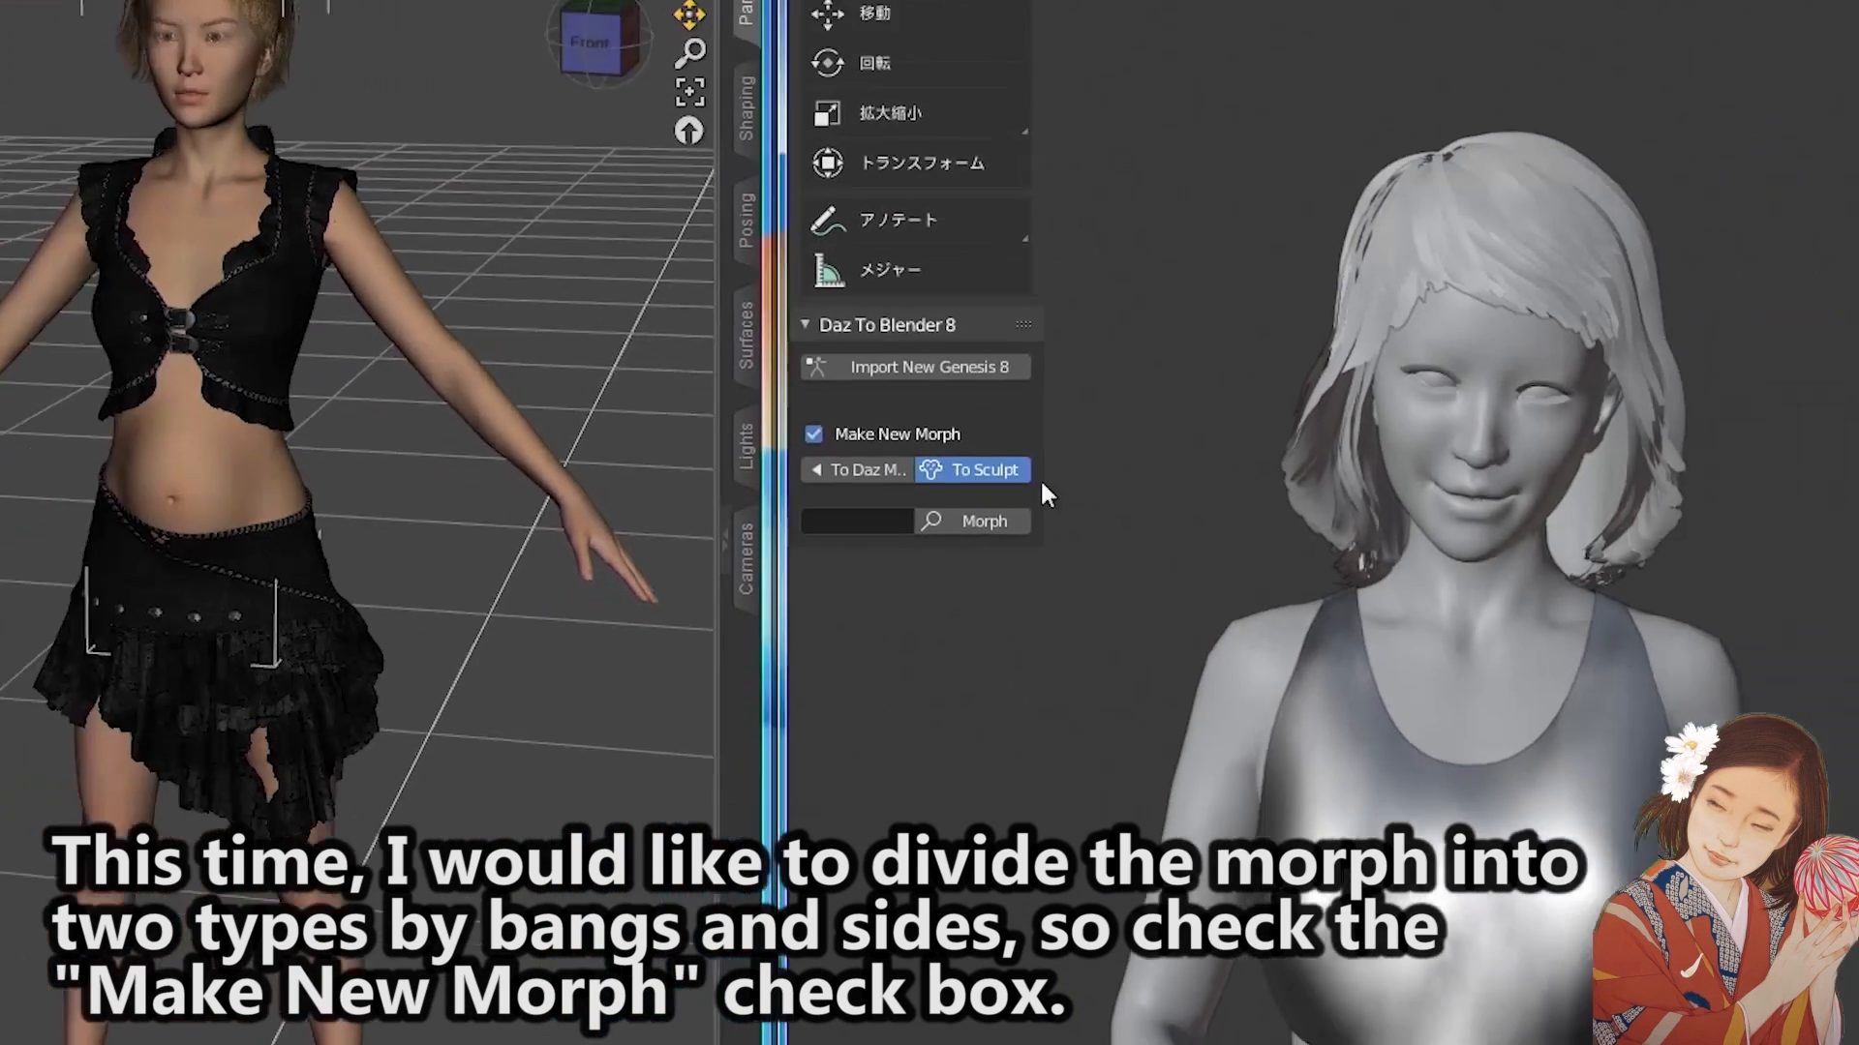
click(1024, 416)
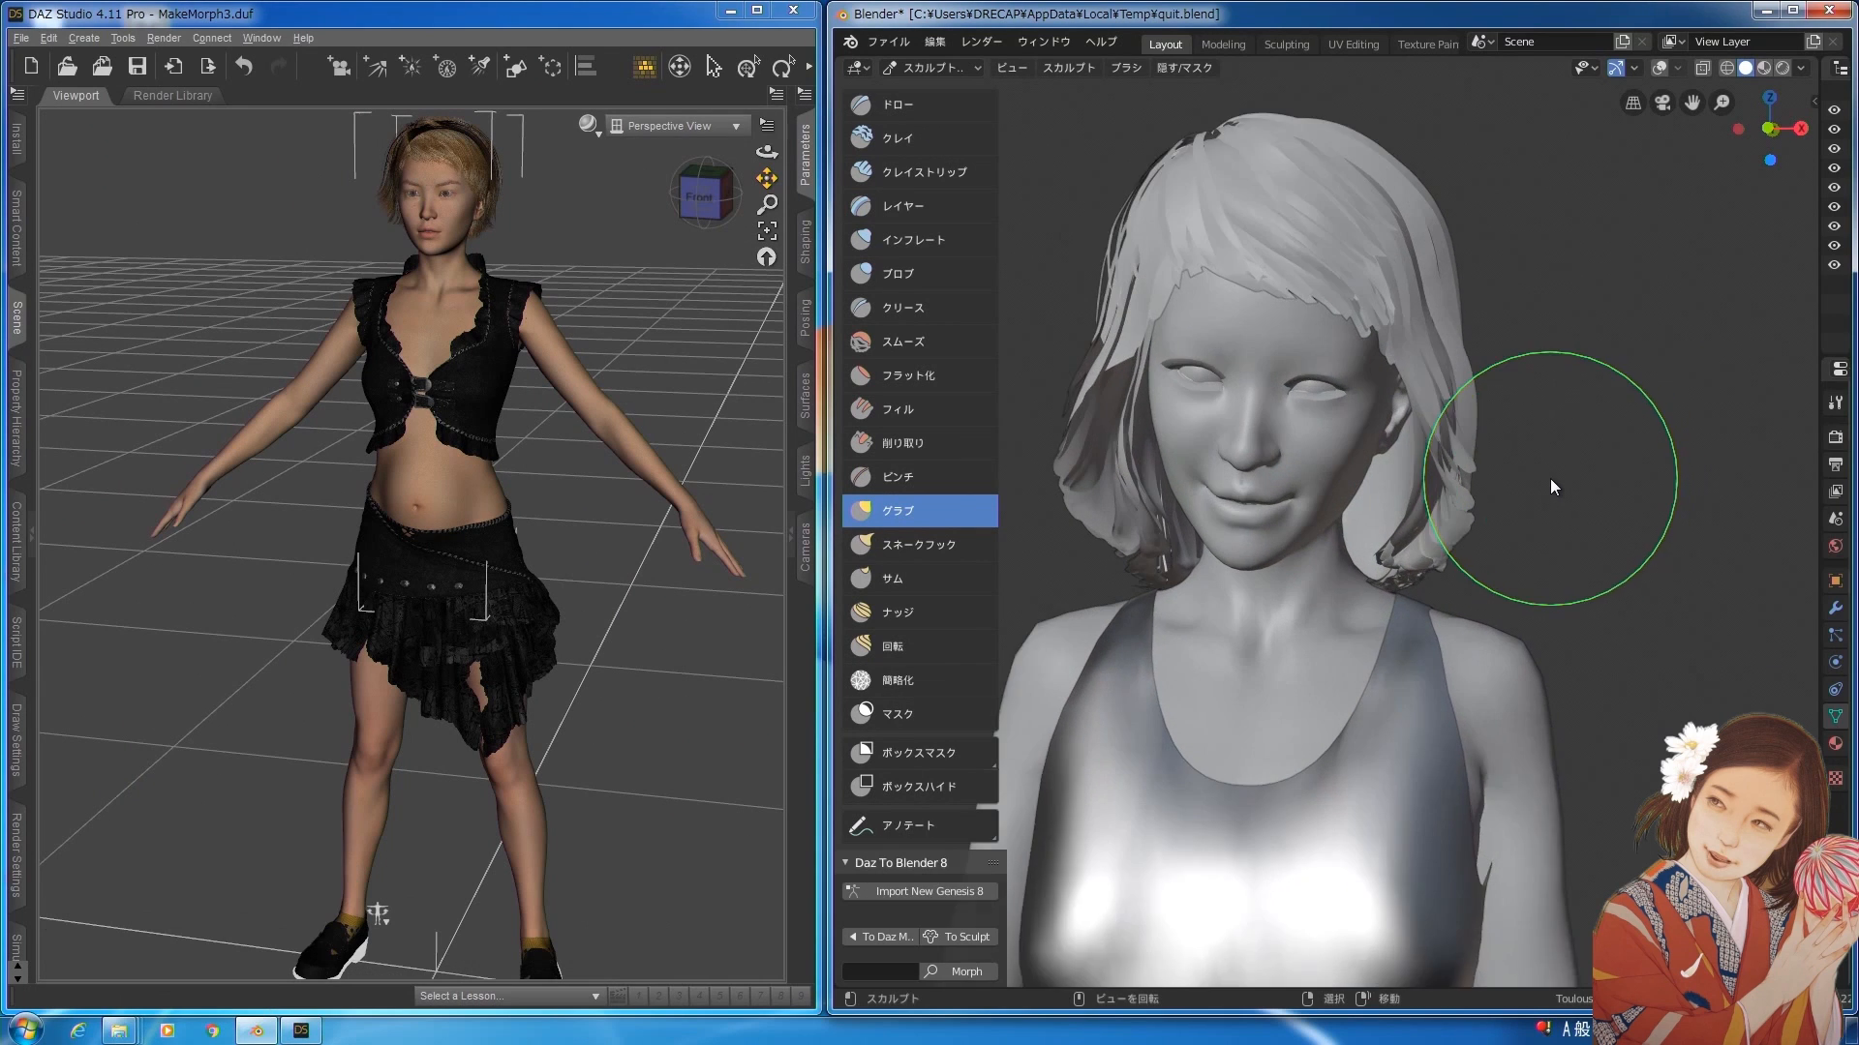
drag(1819, 418, 1603, 419)
click(1616, 403)
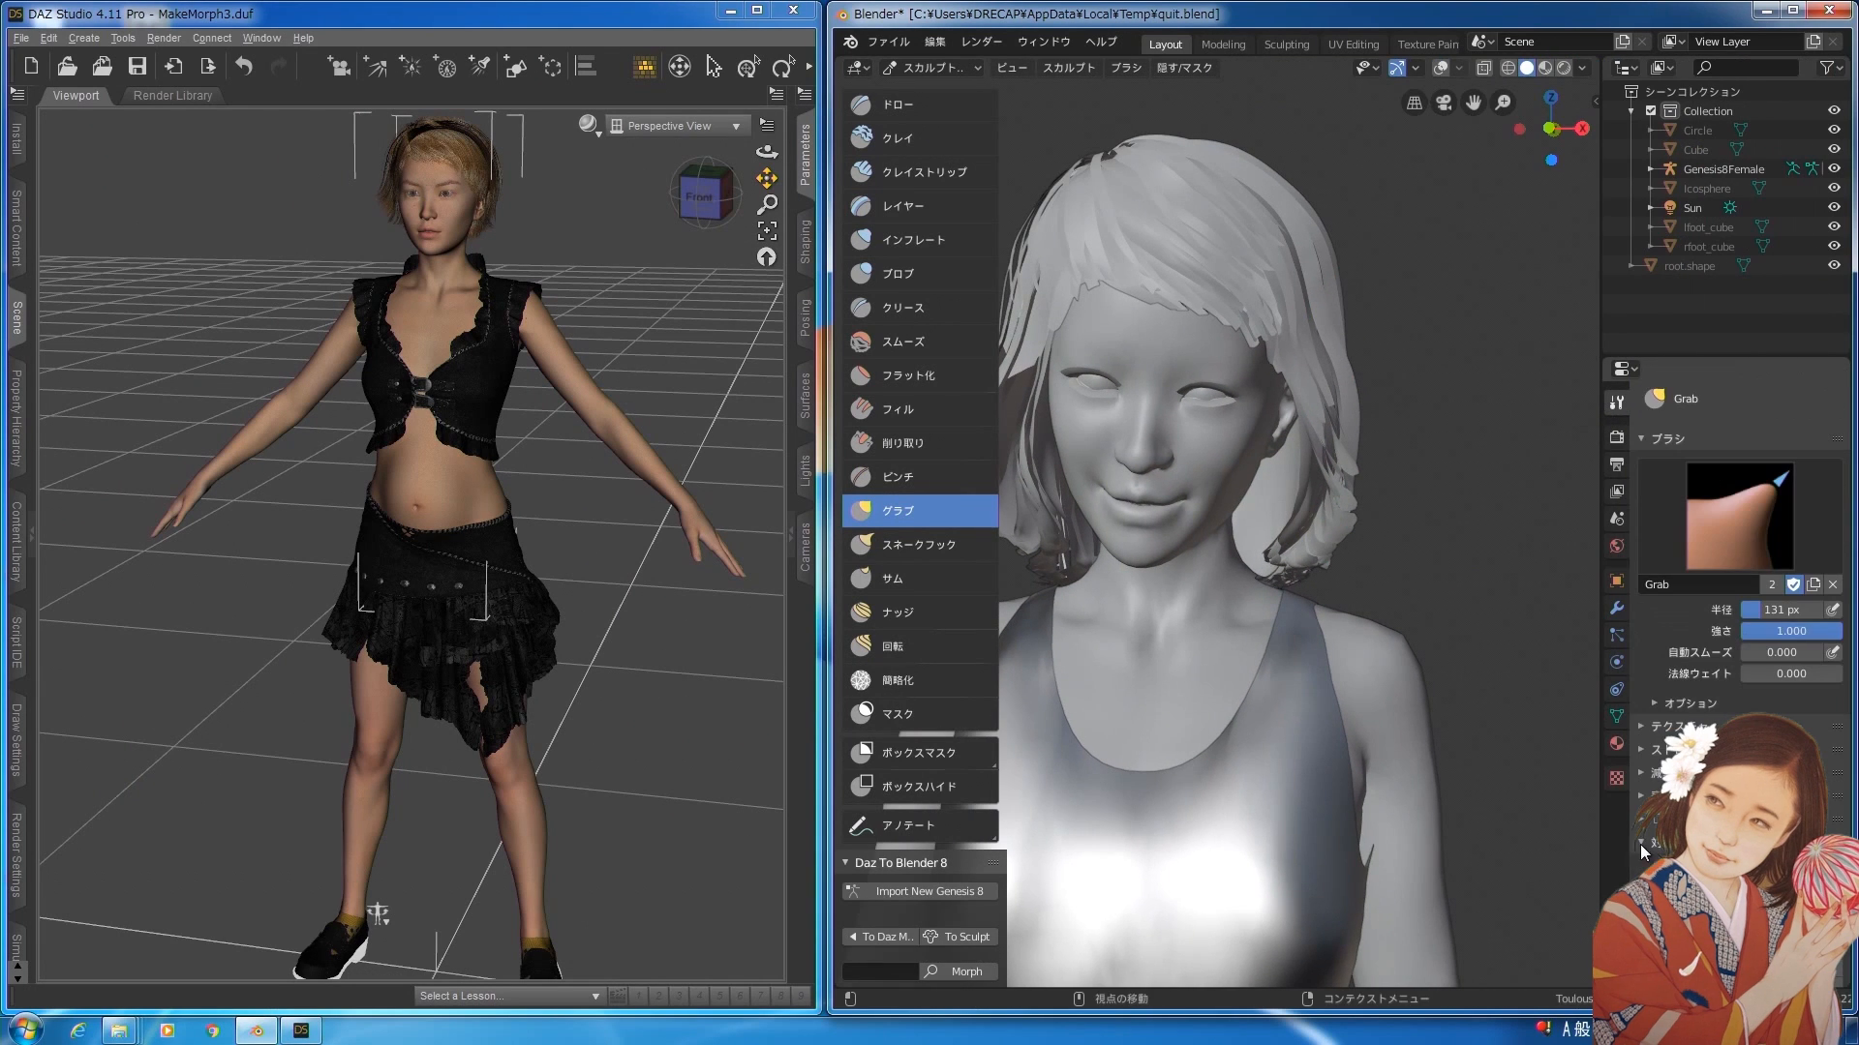
drag(1602, 852, 1820, 840)
Reshape the bangs over the forehead with the Grab brush.
middle_drag(1319, 283, 1300, 259)
mouse_move(1301, 262)
mouse_down()
mouse_move(1281, 312)
mouse_move(1360, 311)
mouse_up()
drag(1231, 281, 1212, 289)
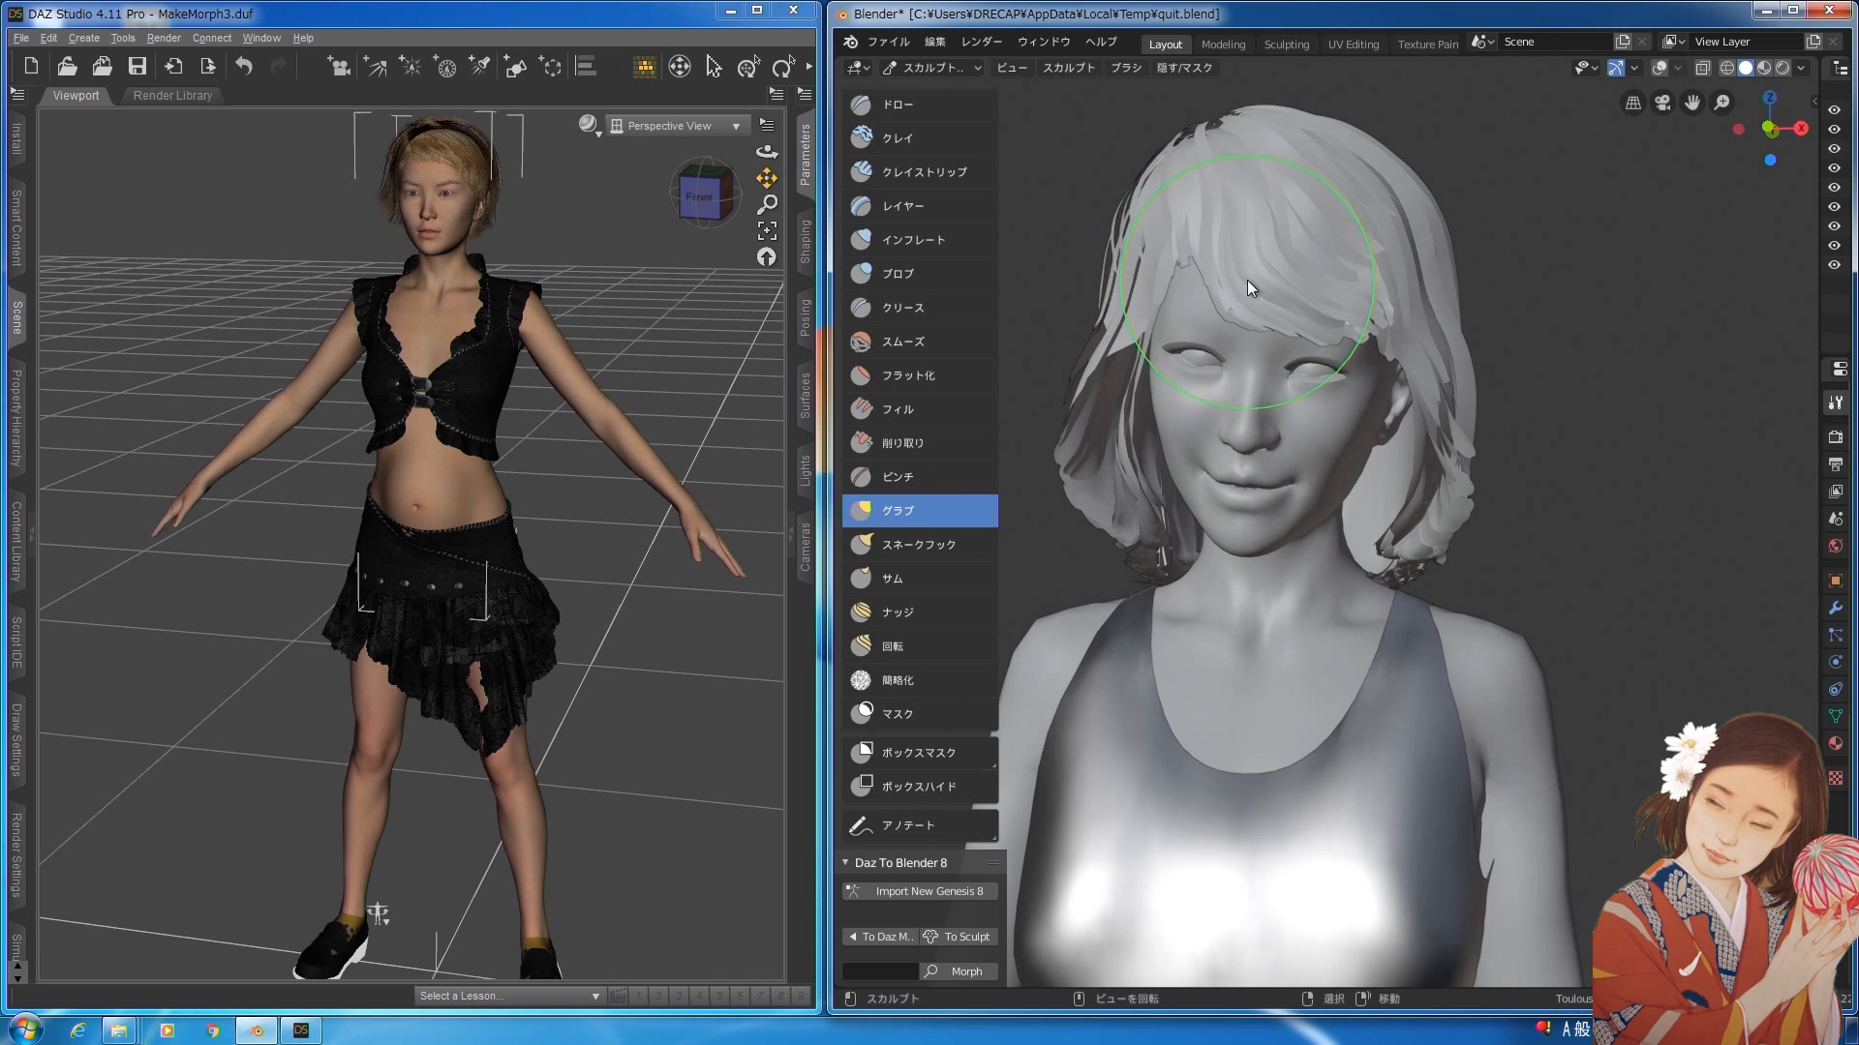
Enter Edit Mode on the hair and move the bangs along the X axis with proportional editing.
key(Tab)
key(g)
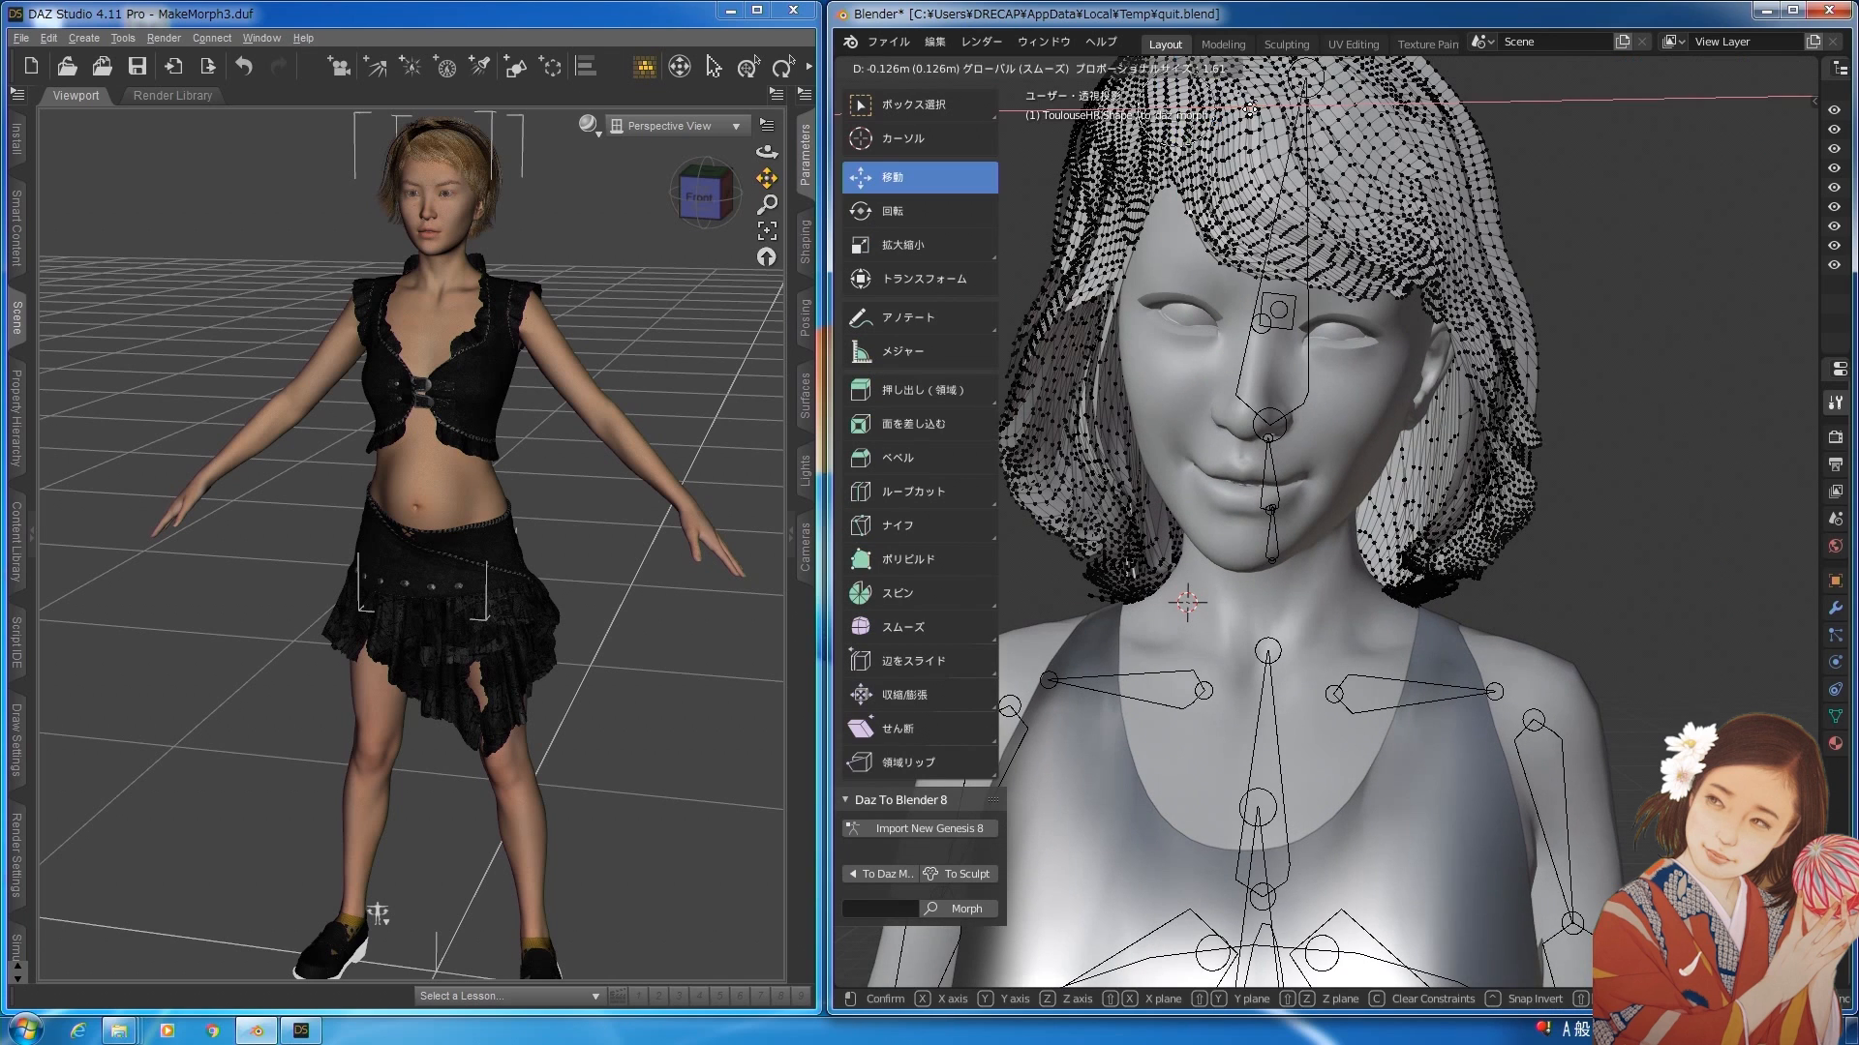
key(x)
drag(1227, 102, 1225, 103)
Adjust the bangs further with the Rotate tool and proportional editing, and return the hair to Object Mode.
click(892, 211)
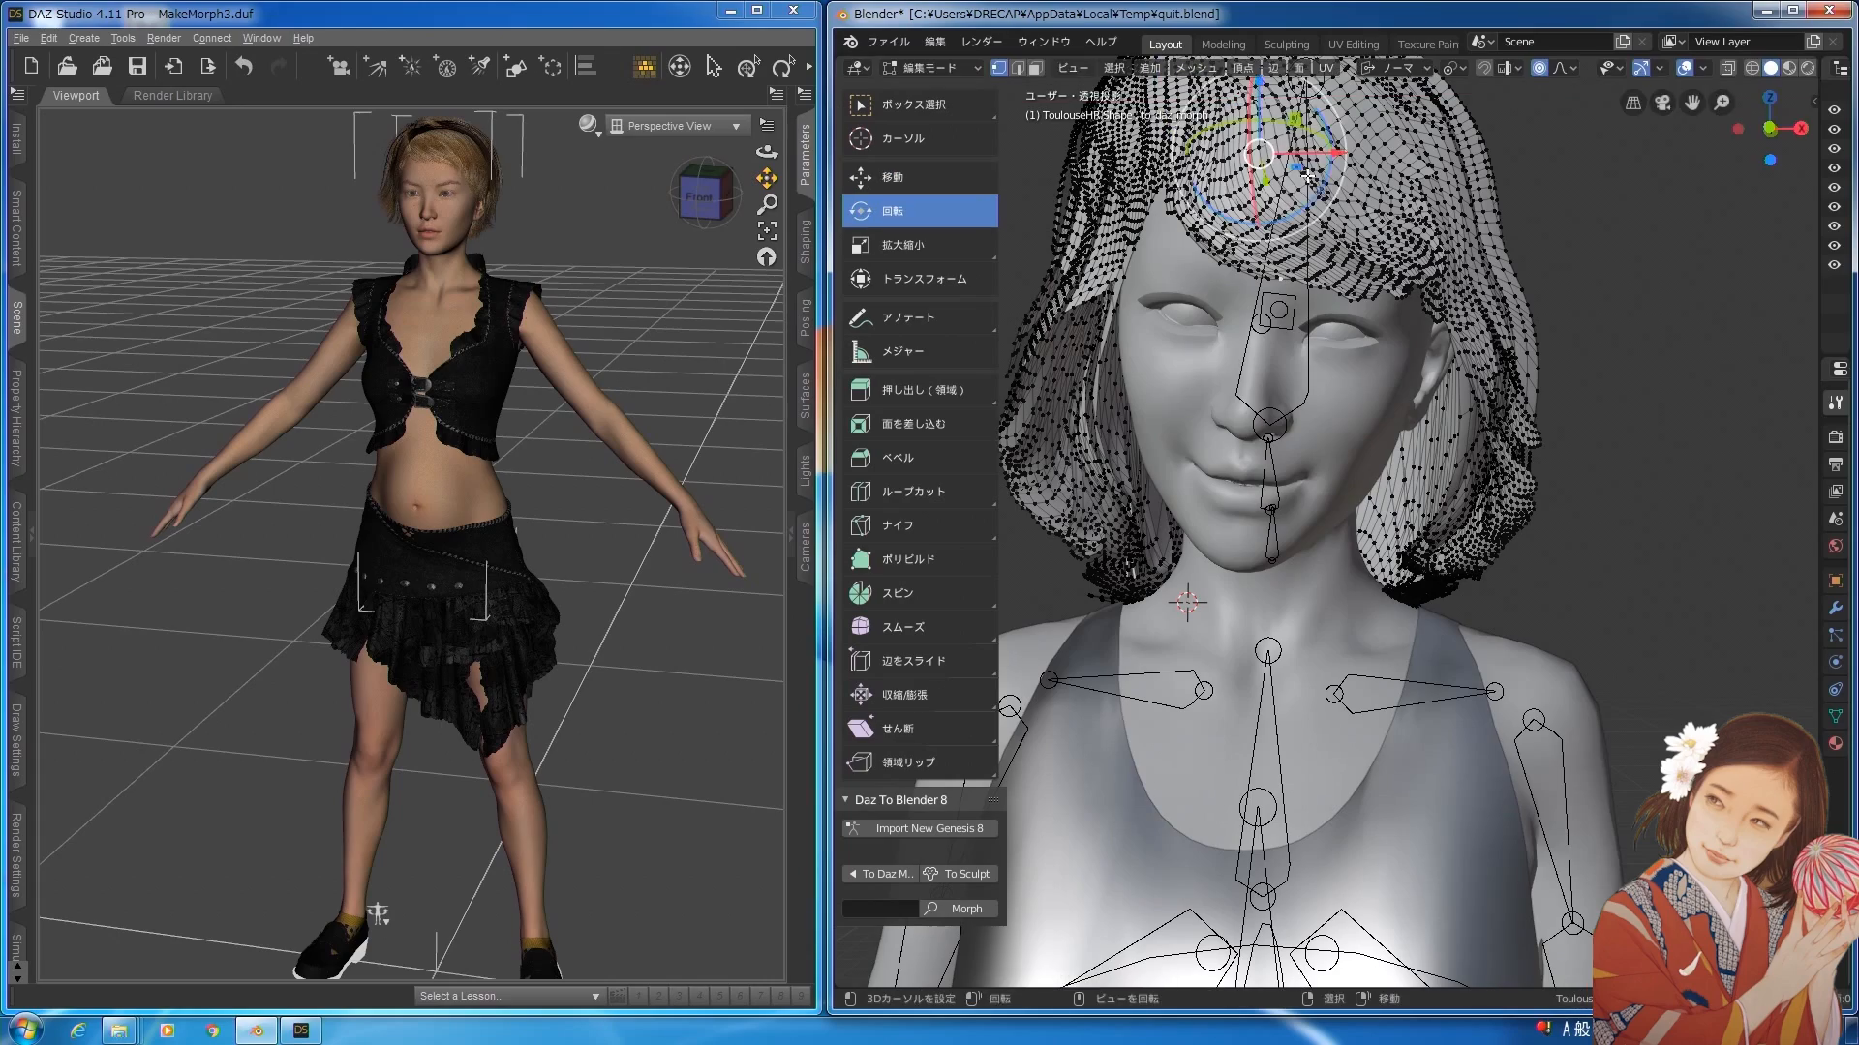
mouse_move(1302, 231)
mouse_down()
mouse_move(1316, 273)
mouse_move(1283, 289)
mouse_move(1330, 276)
mouse_move(1309, 238)
mouse_up()
right_click(1347, 301)
right_click(1336, 163)
scroll(1404, 271, down, 3)
mouse_move(1510, 273)
middle_down()
mouse_move(1307, 269)
mouse_move(1520, 280)
middle_up()
key(Tab)
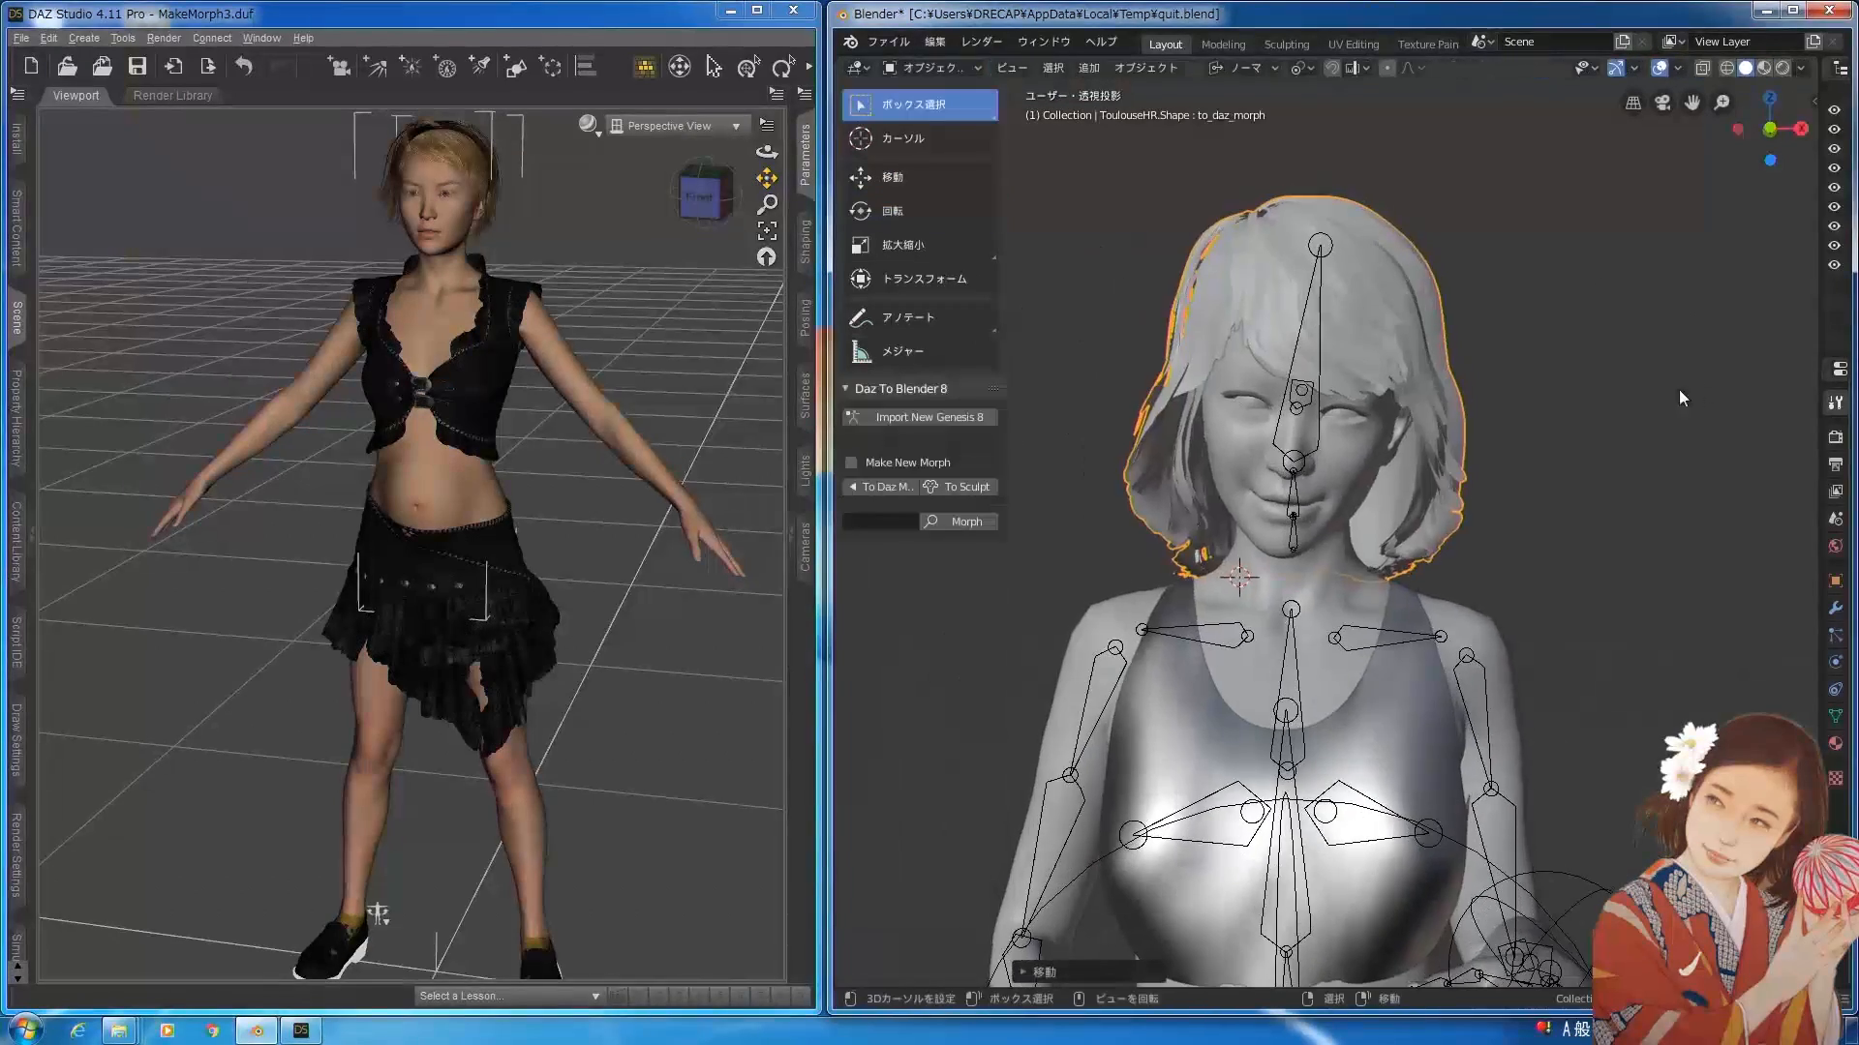
Export the hair morphs for DAZ Studio and inspect the exported files in the ToulouseHR_190727_150406 folder.
click(890, 486)
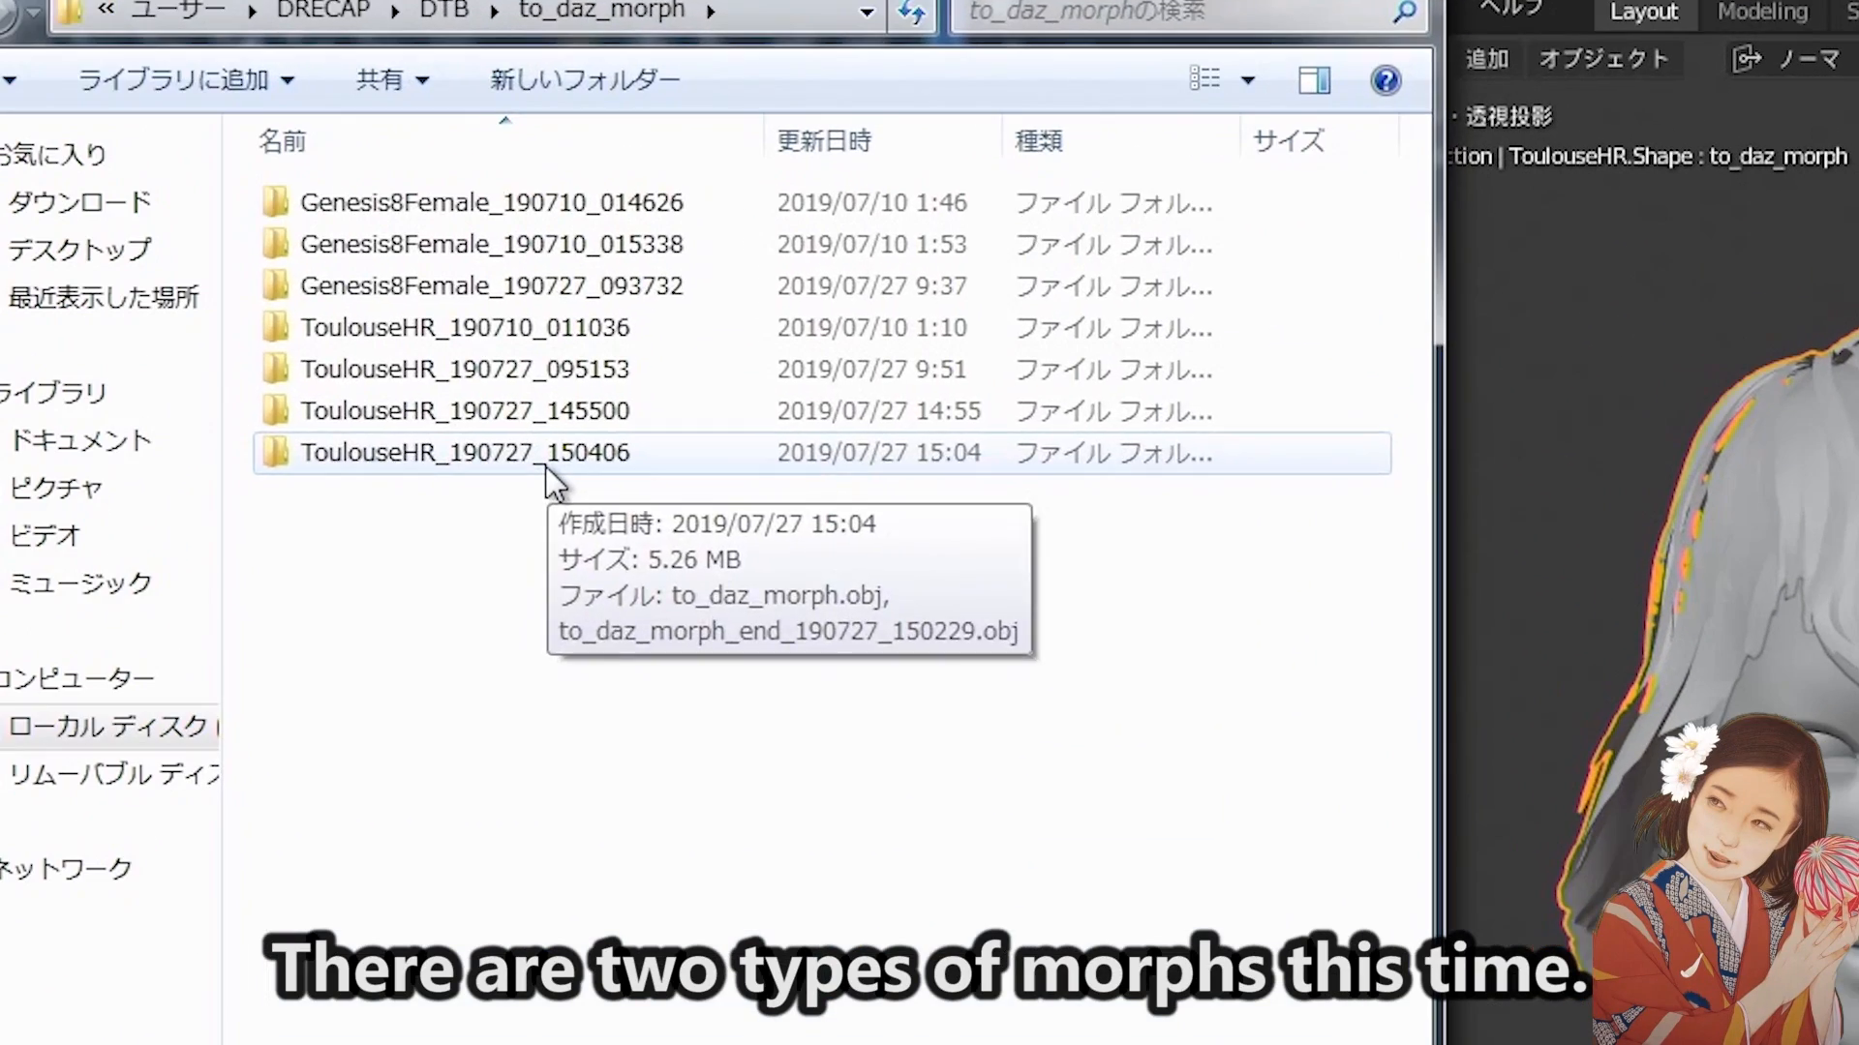
double_click(630, 261)
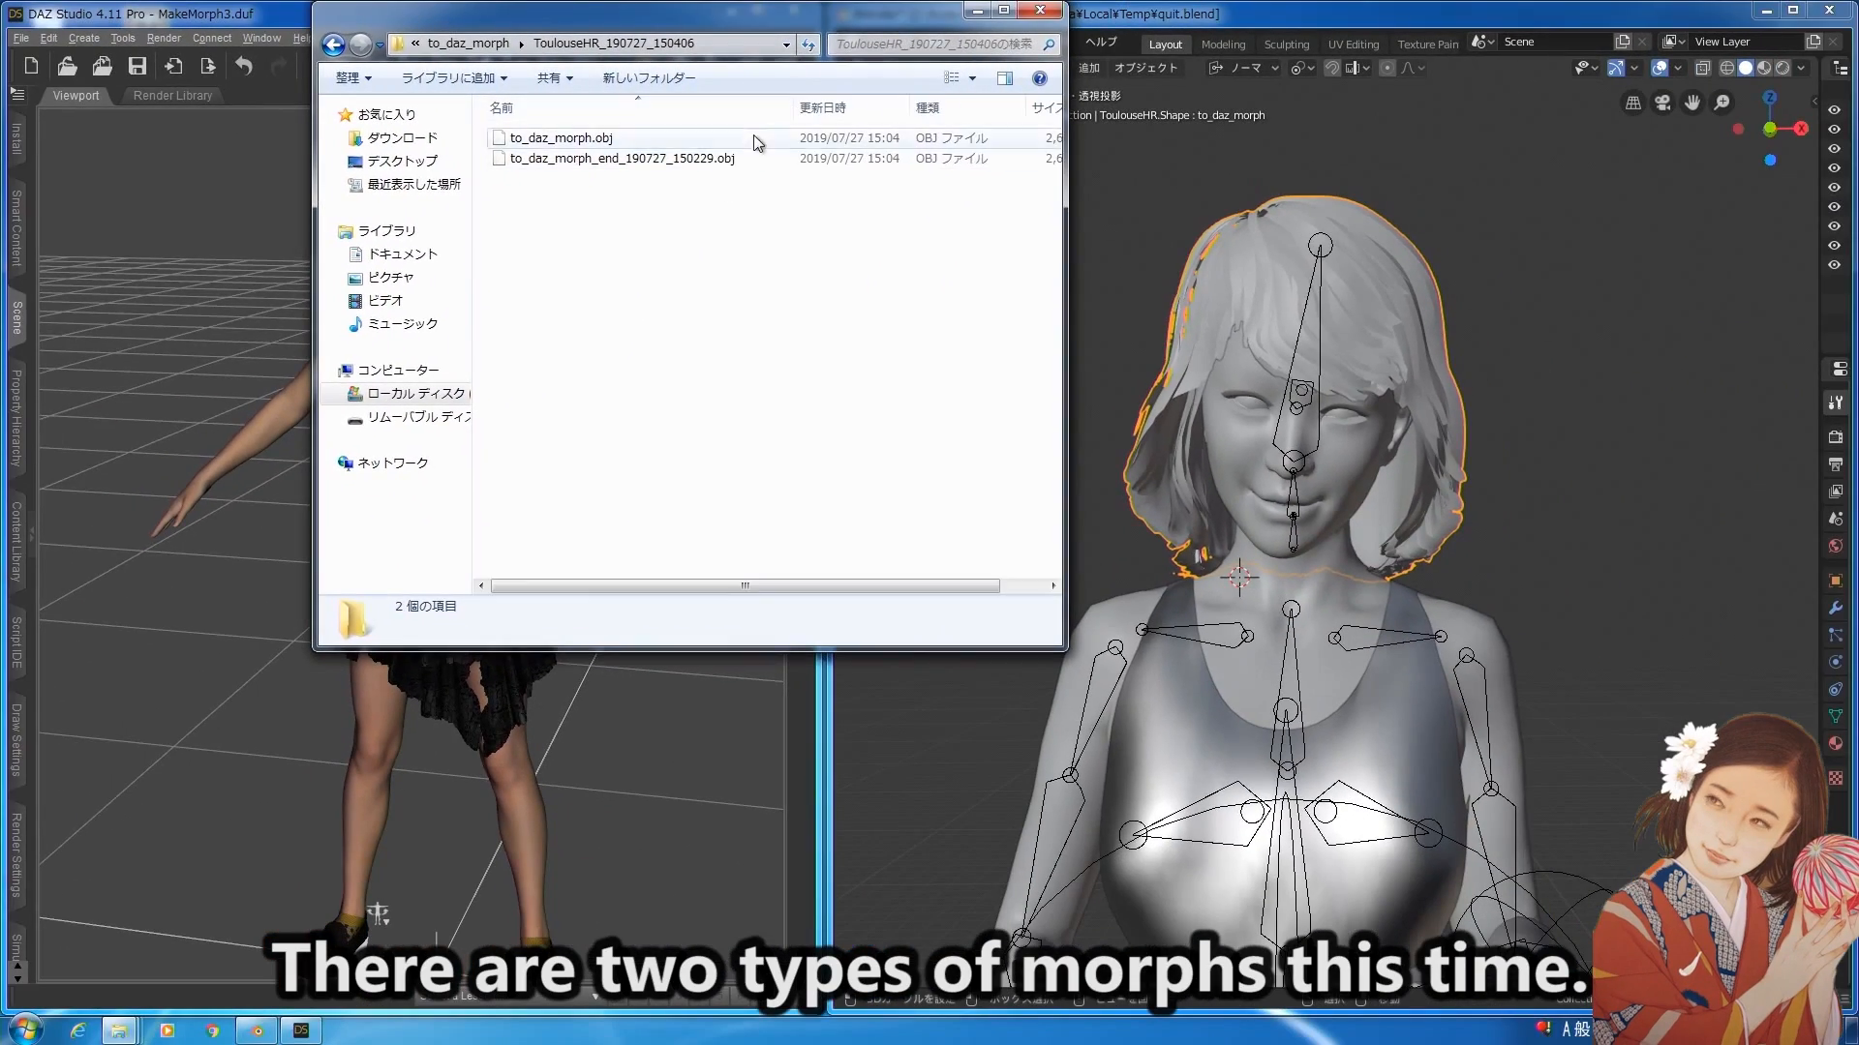
click(978, 11)
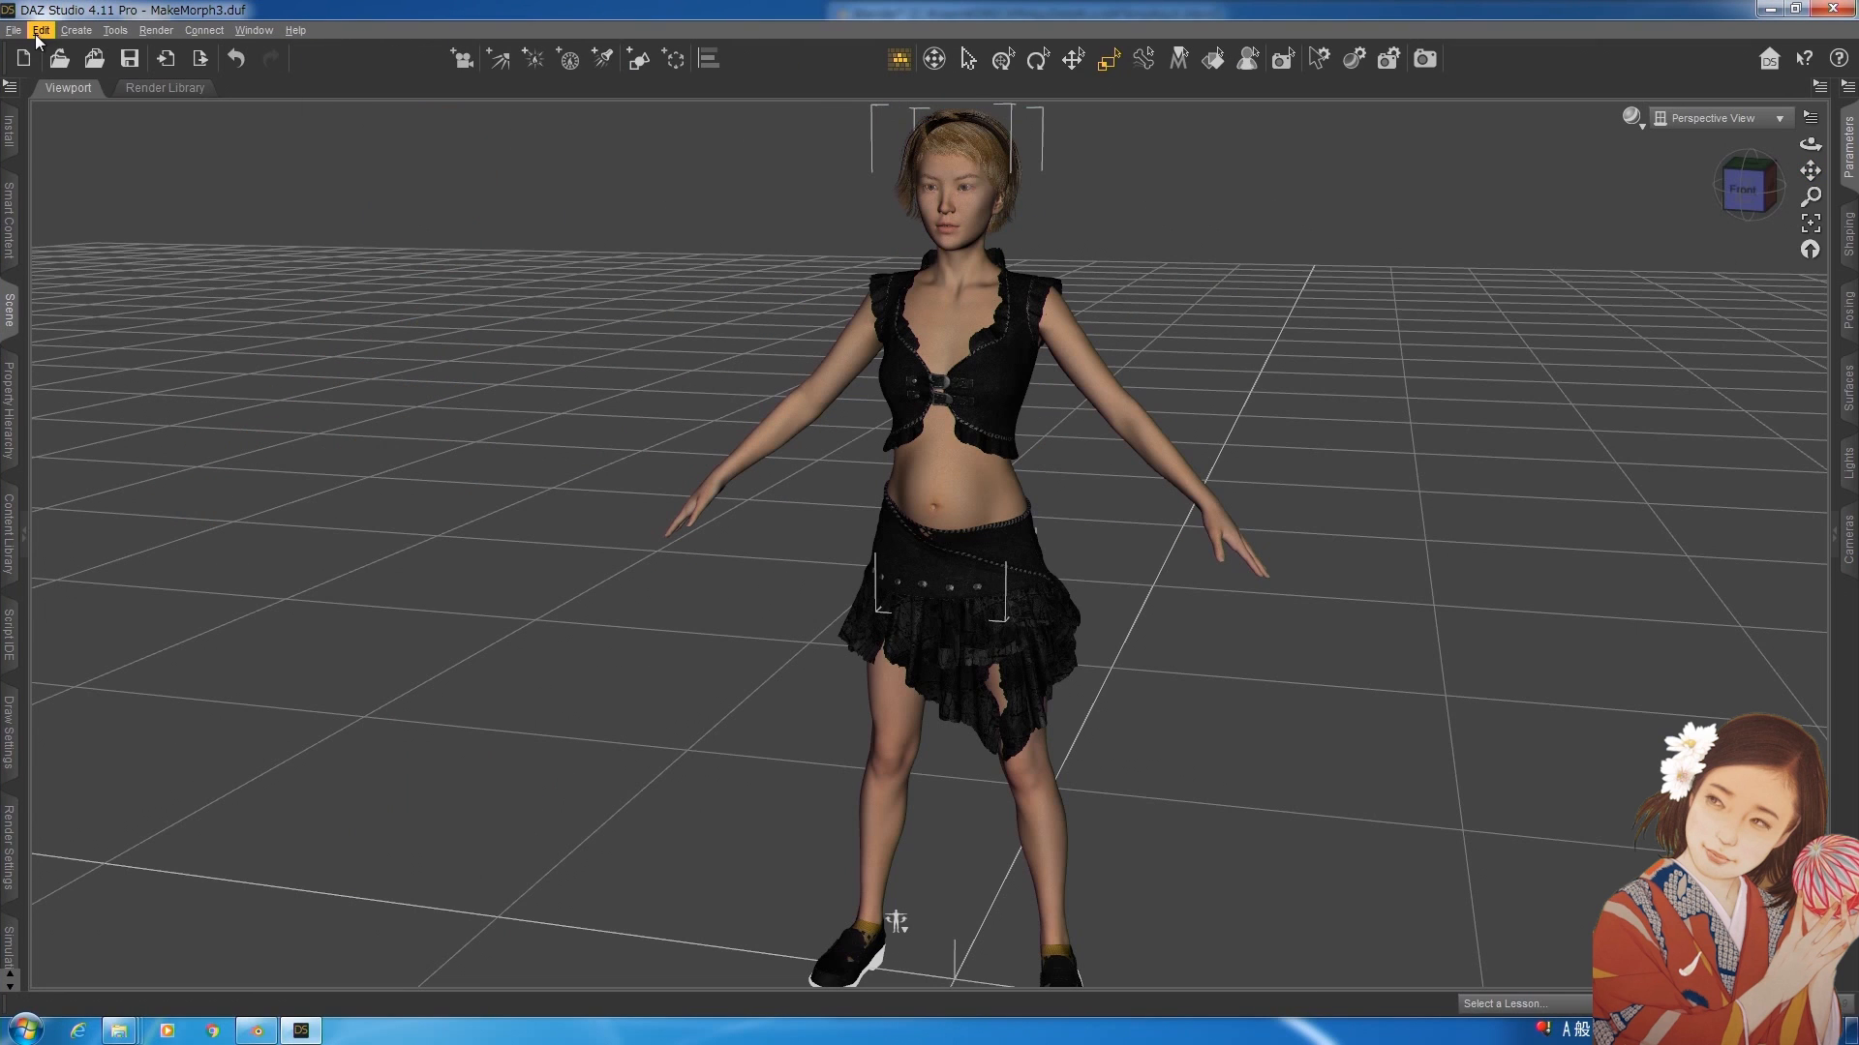
Open Morph Loader Pro for the Toulouse hair in DAZ Studio and load to_daz_morph_end_190727_150229.obj.
click(37, 35)
mouse_move(83, 182)
click(281, 247)
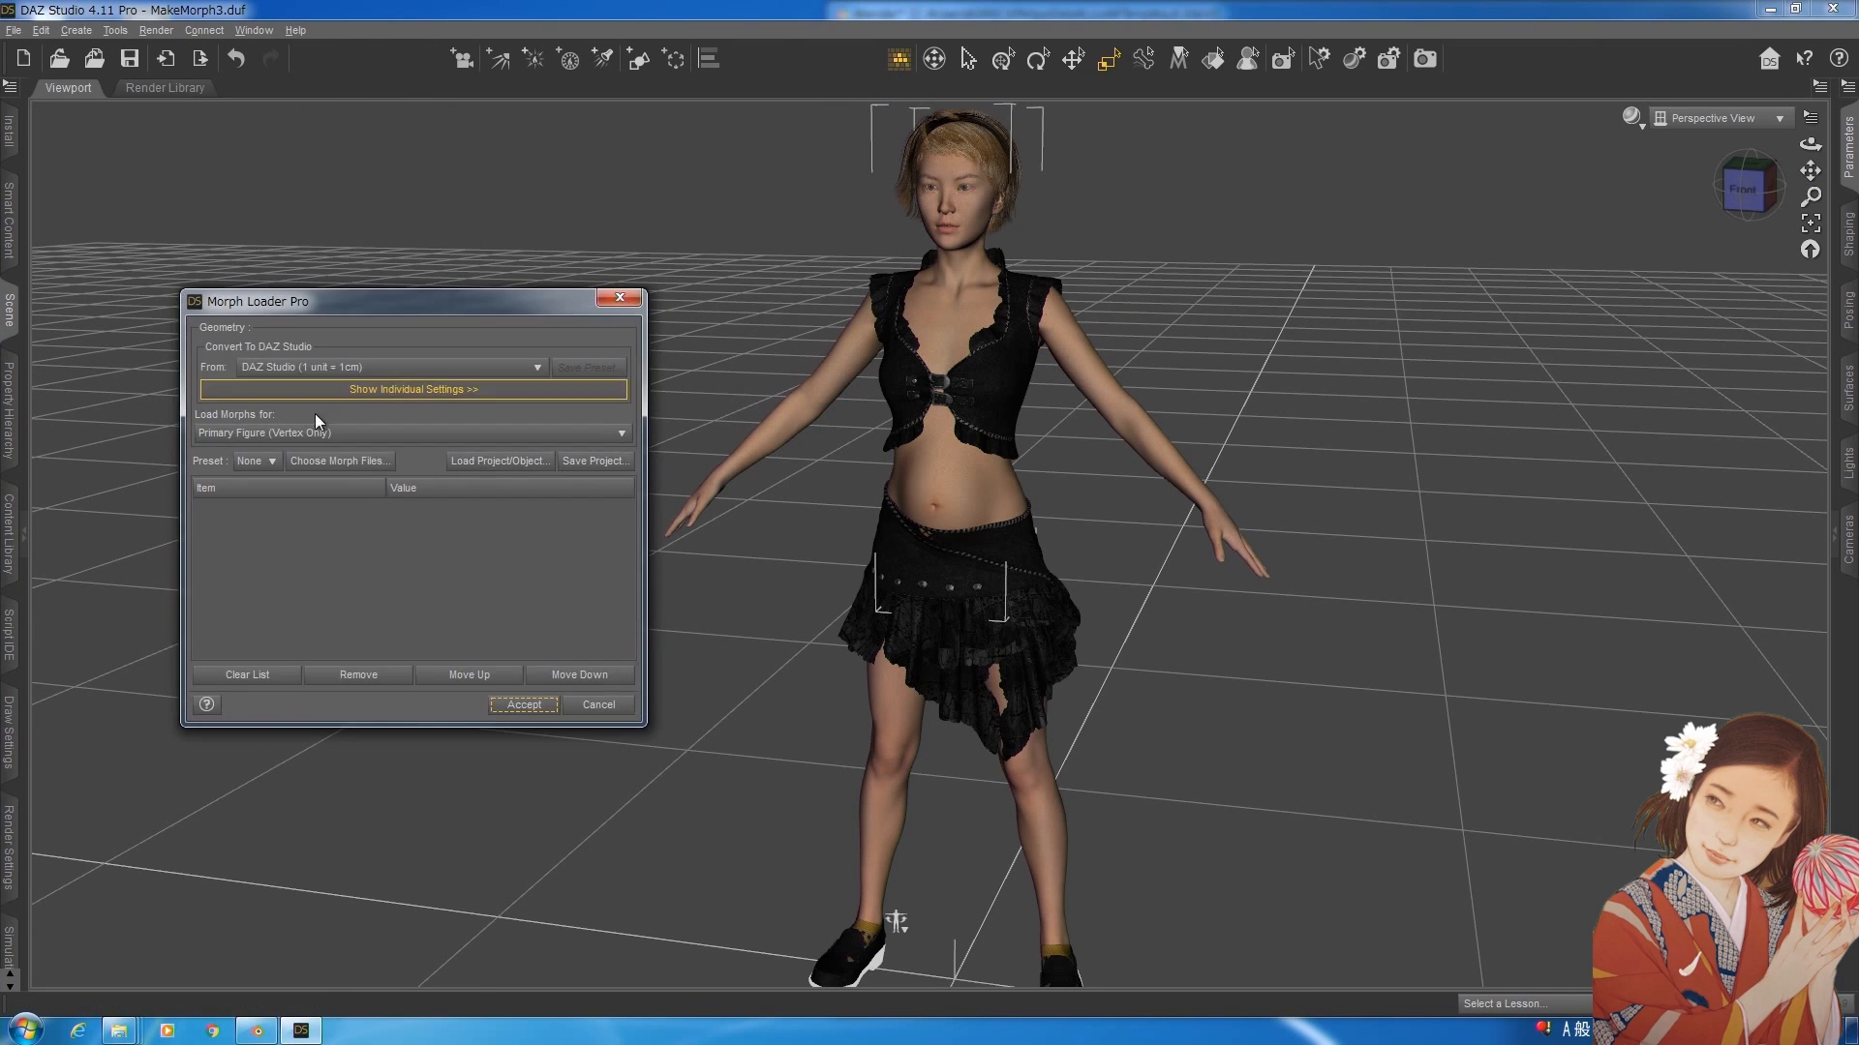
click(324, 392)
click(465, 361)
double_click(549, 583)
double_click(465, 480)
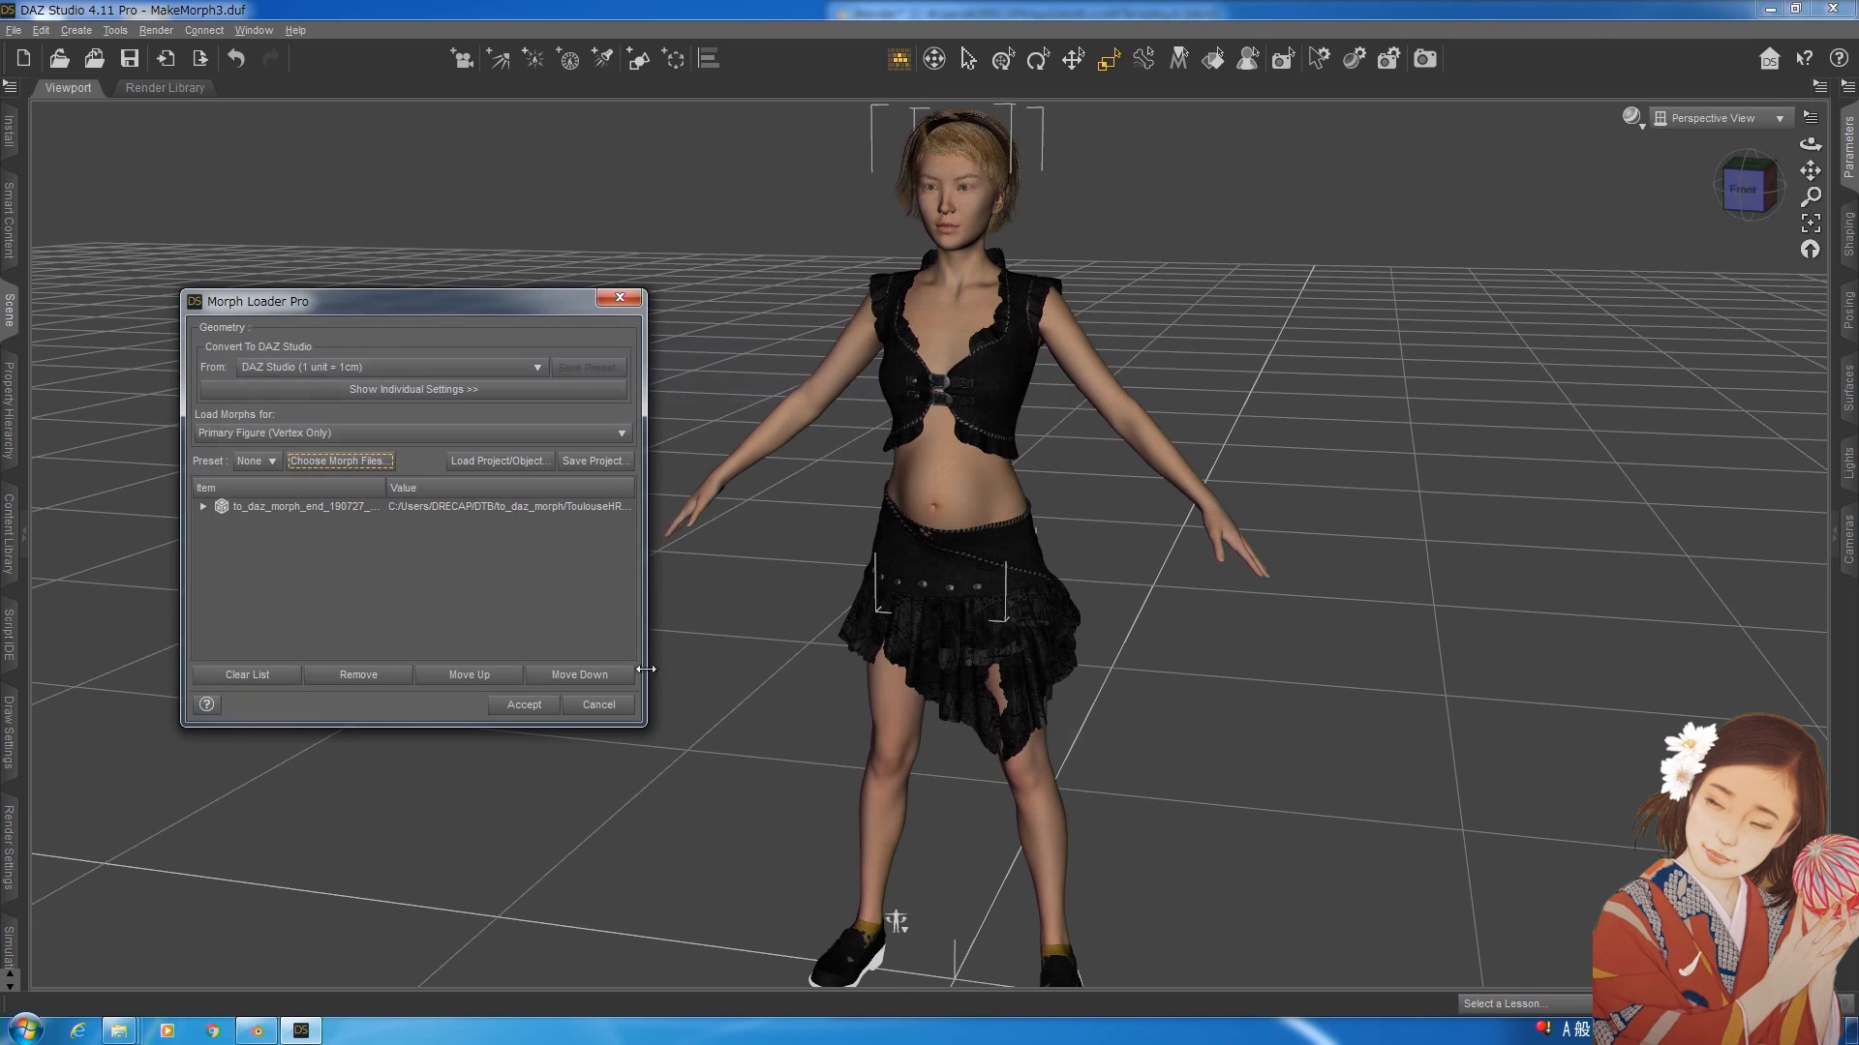
Name the loaded morph "hair_side", set Reverse Deformations to Yes, and accept the import.
click(202, 506)
double_click(436, 524)
text(hair_side)
click(423, 571)
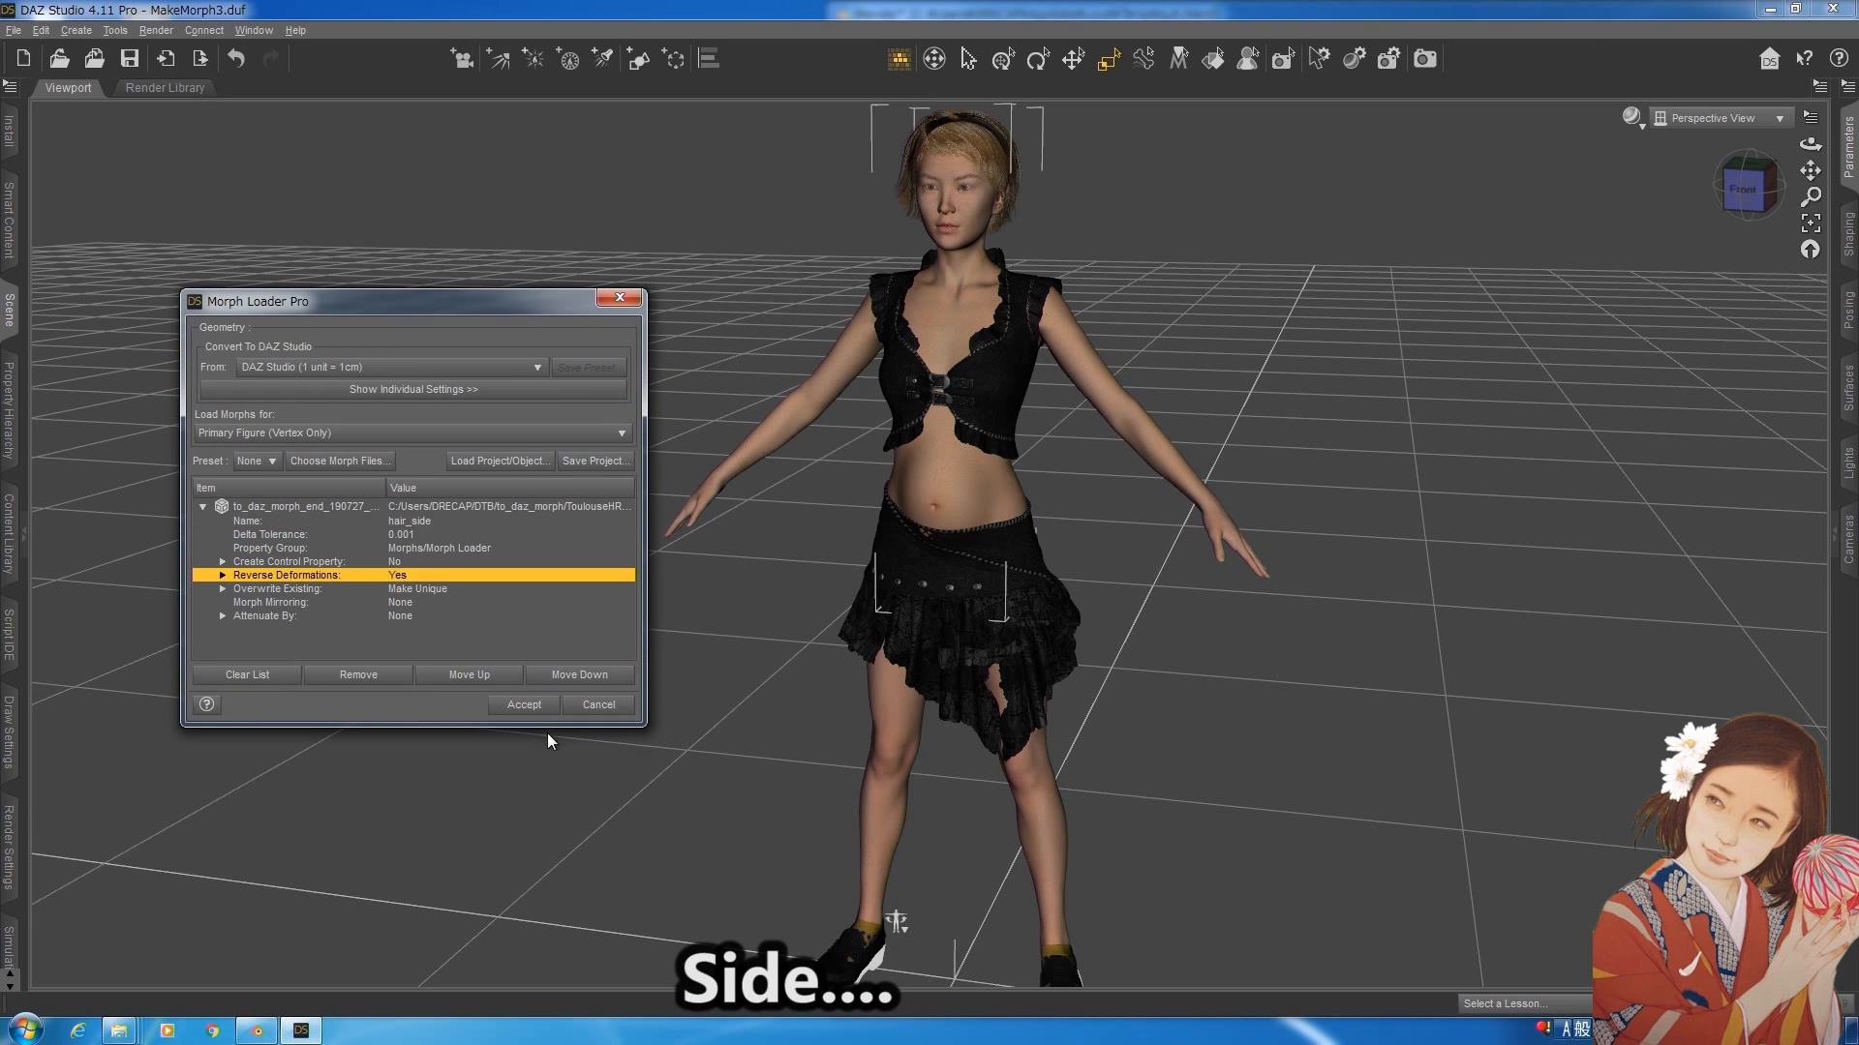
click(523, 705)
Reopen Morph Loader Pro for the hair and load to_daz_morph.obj as the second morph.
click(40, 30)
mouse_move(100, 183)
click(267, 234)
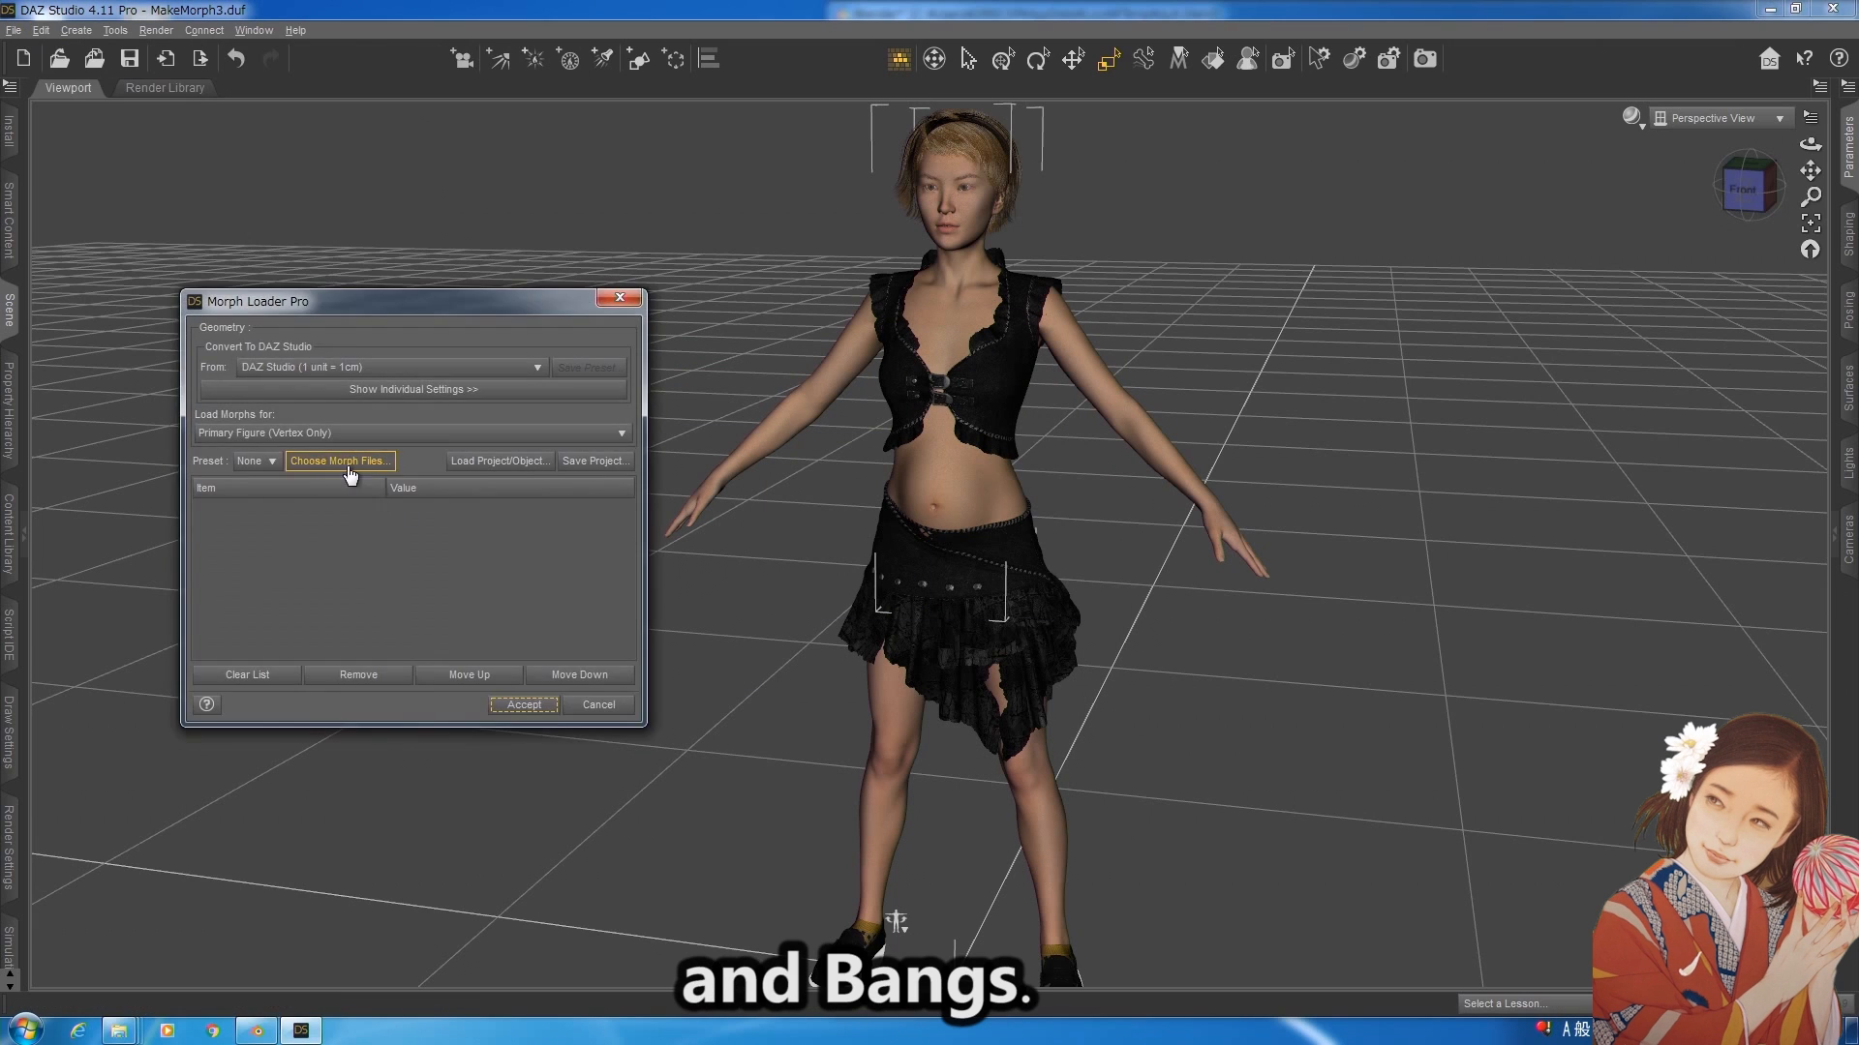
click(346, 466)
double_click(355, 521)
Name the second morph "hair_front", set Reverse Deformations to Yes, and complete the import.
click(203, 506)
double_click(402, 522)
text(hair_front5)
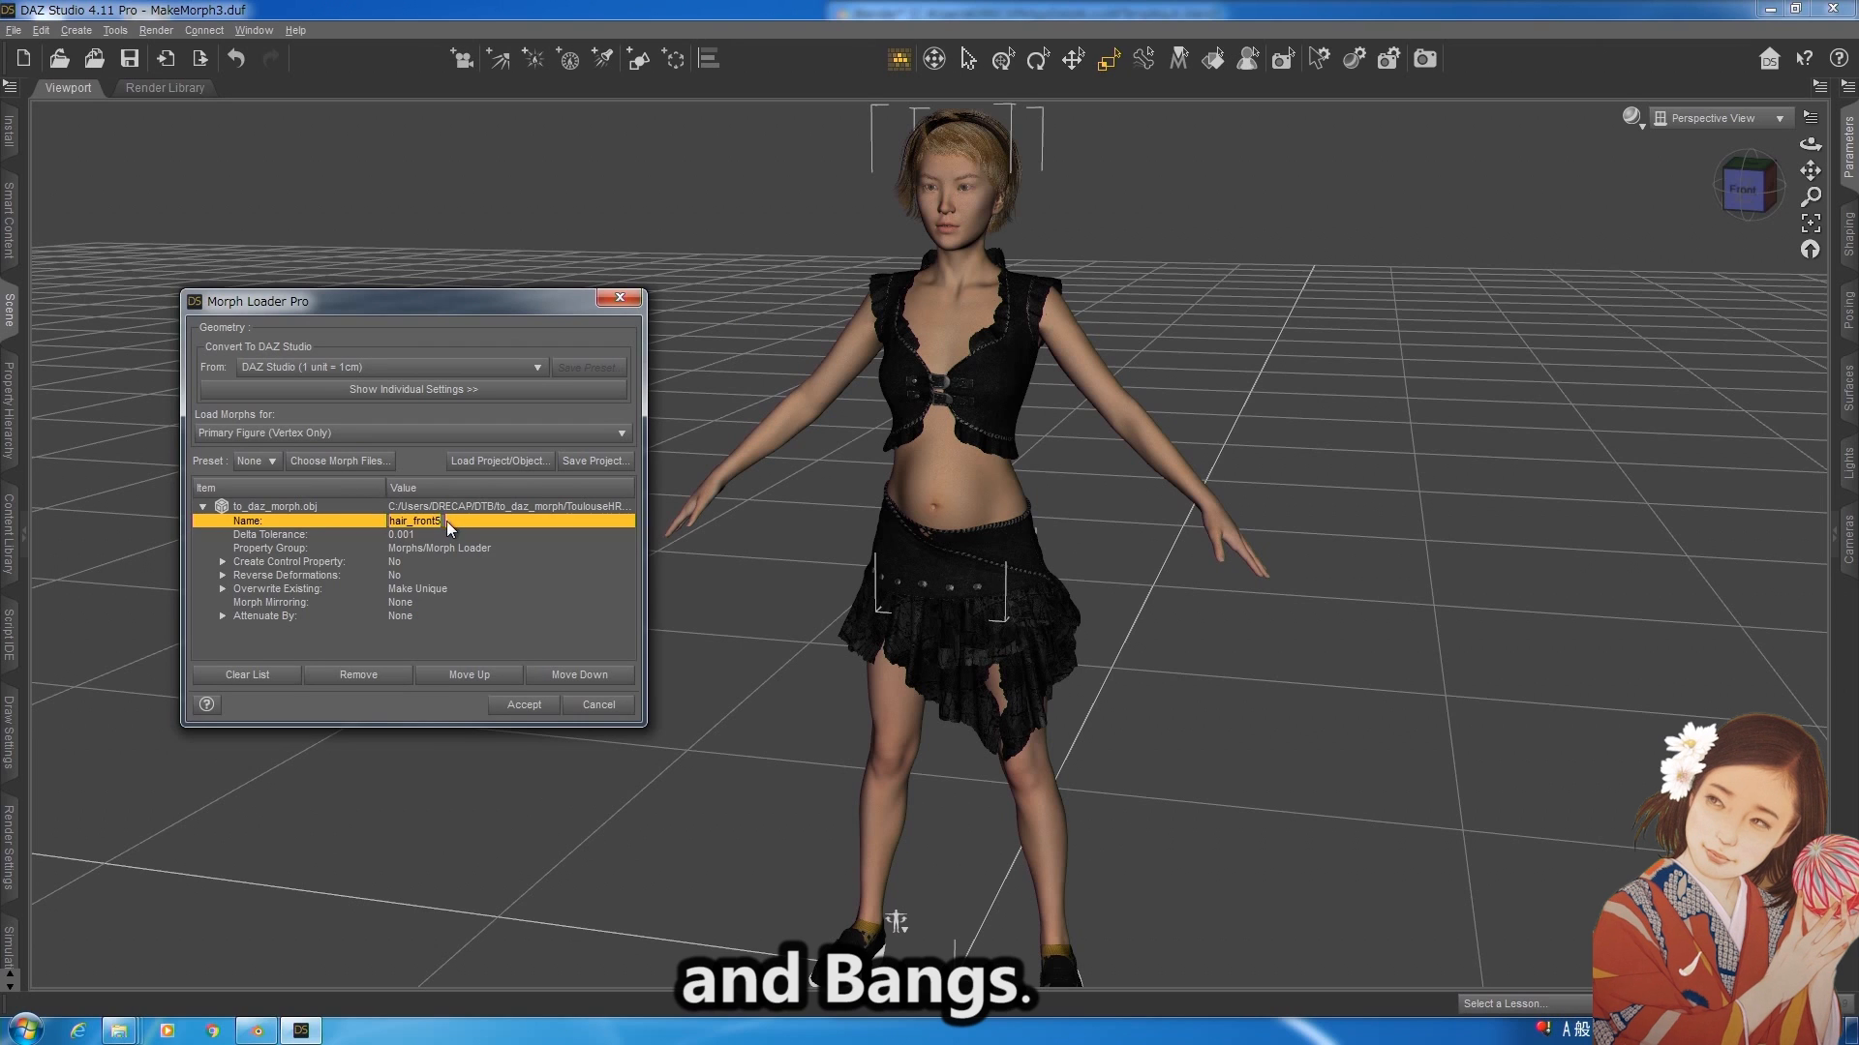
click(423, 571)
click(523, 705)
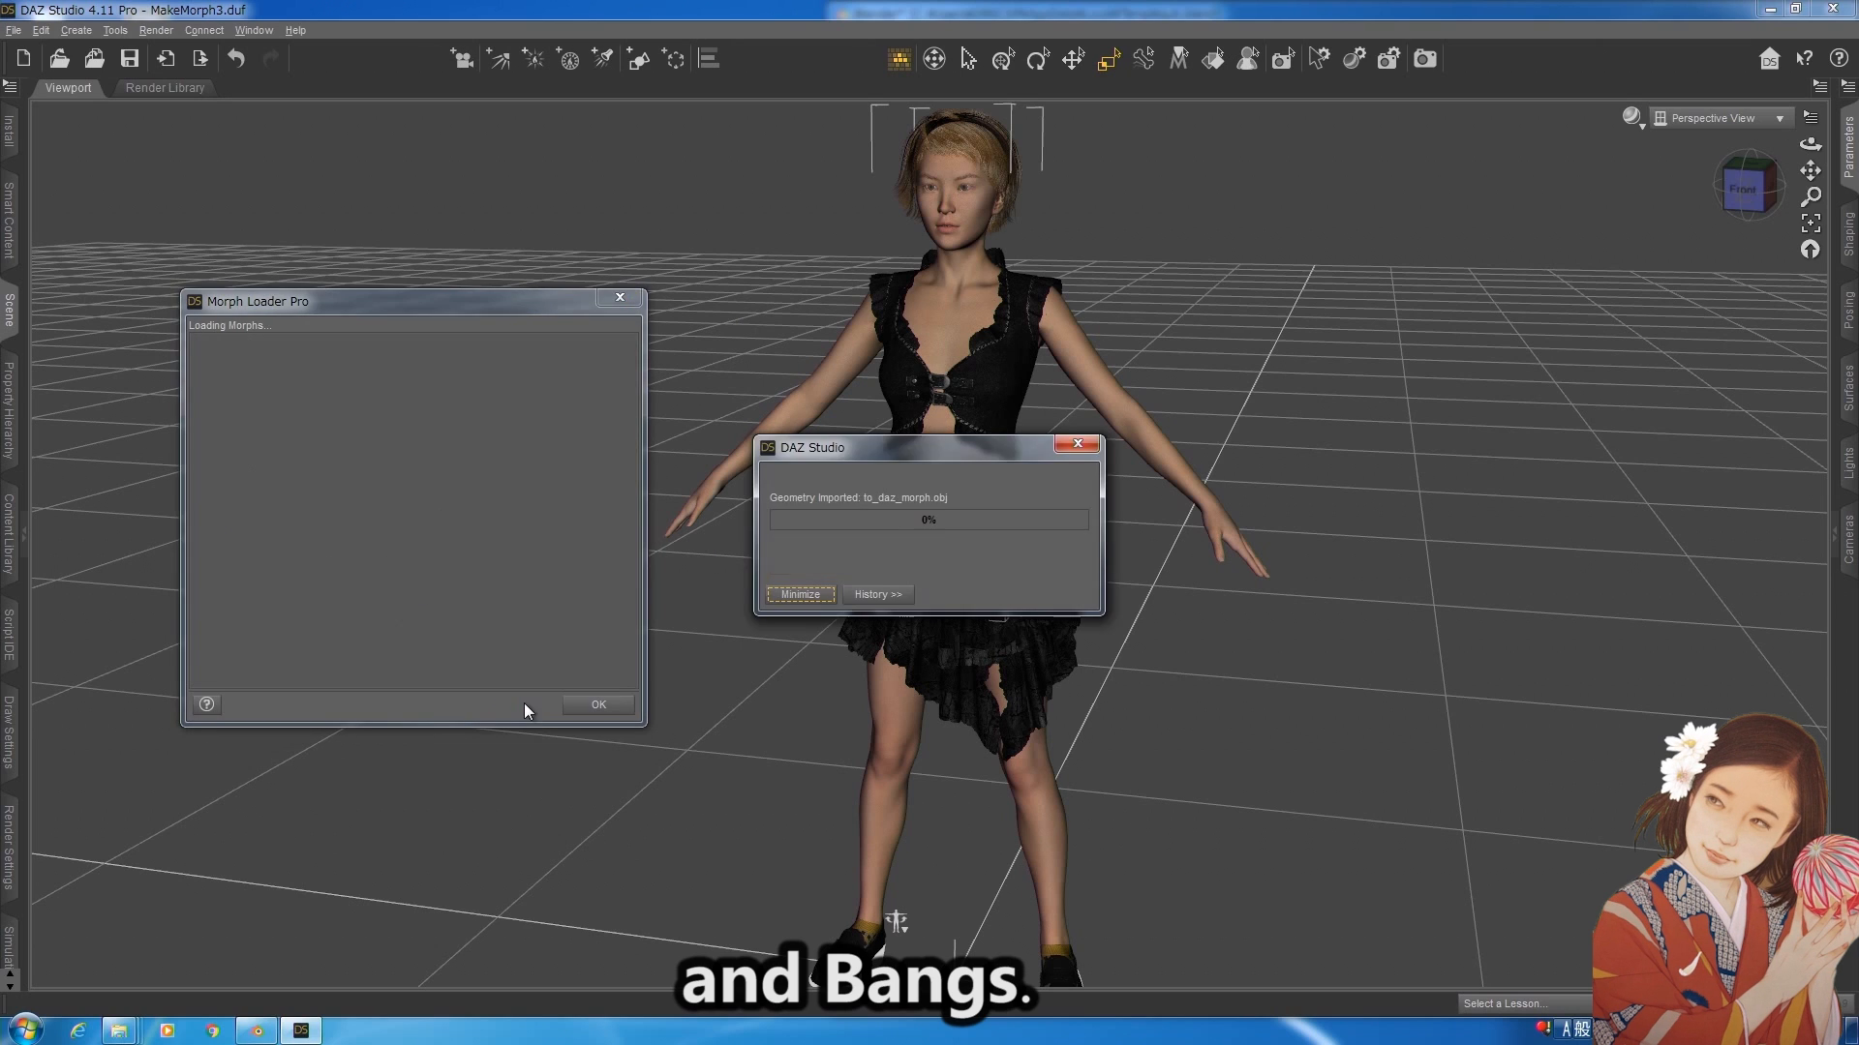
click(584, 706)
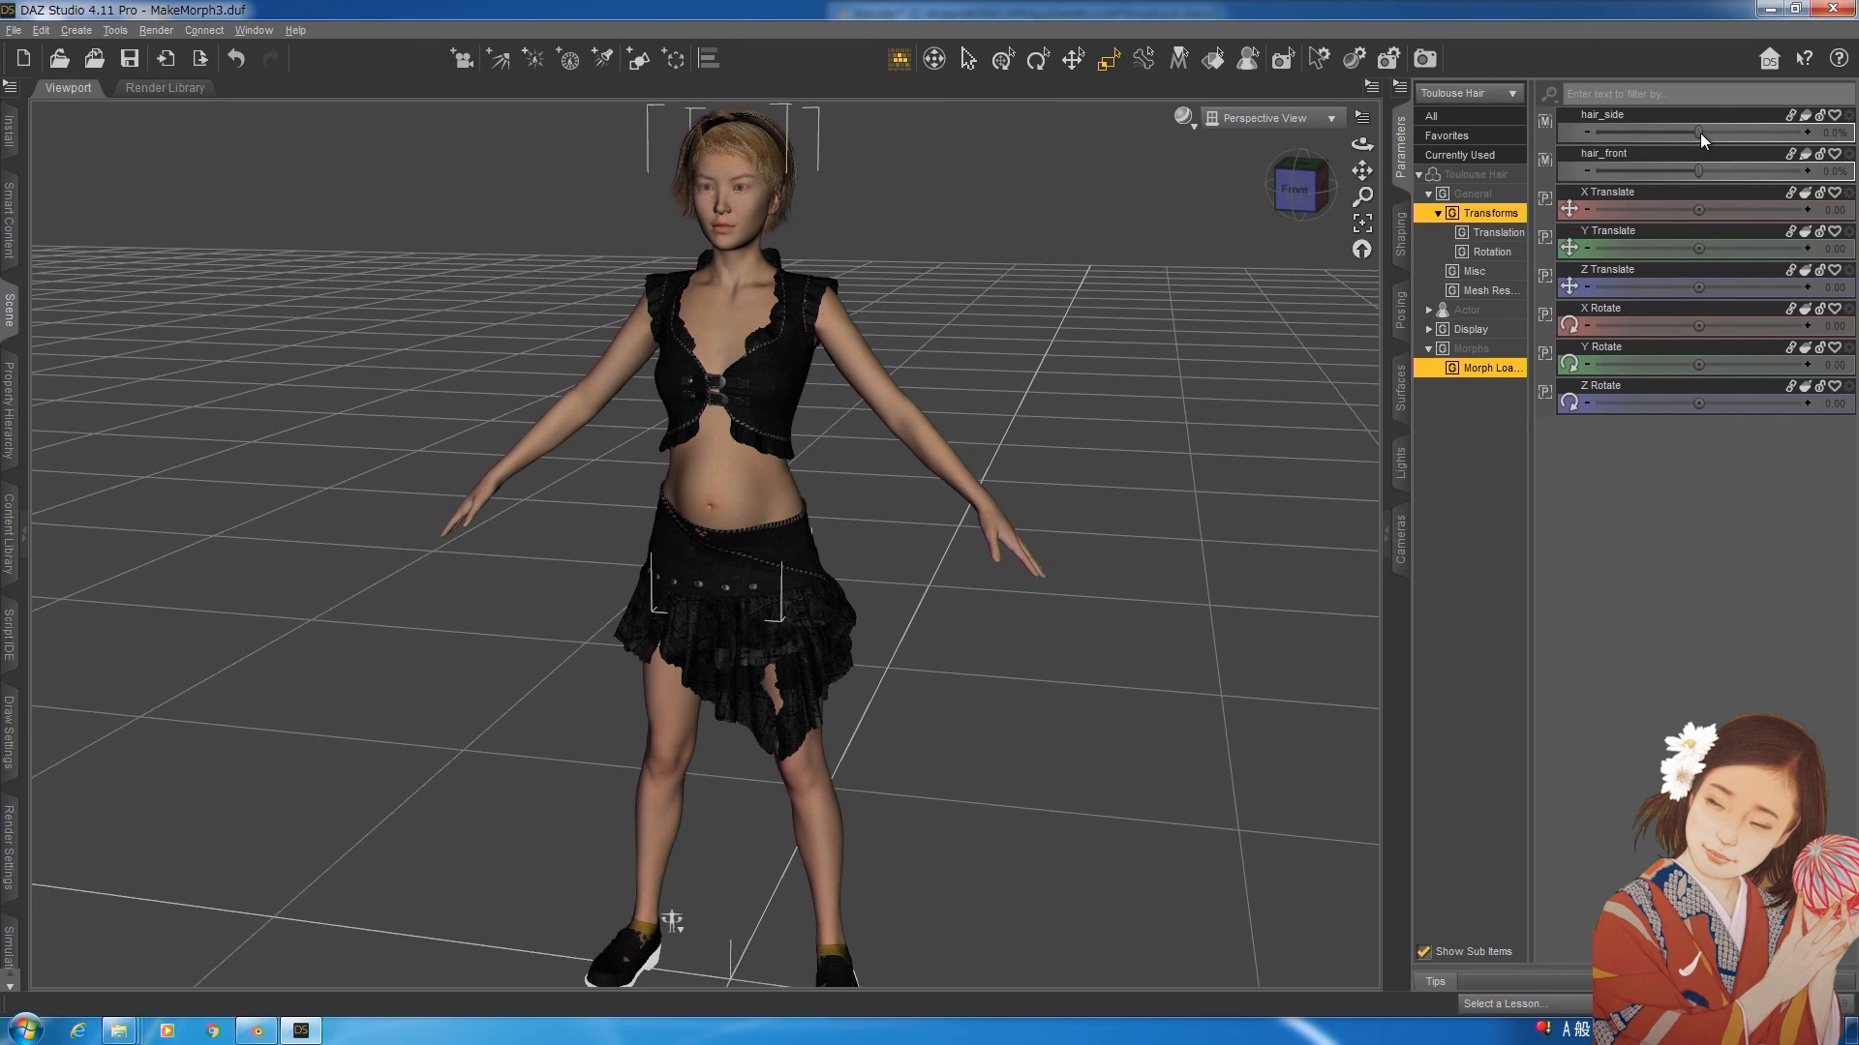
Set the hair's hair_side and hair_front morphs to 100% and collapse the parameter area to widen the viewport.
drag(1700, 134, 1851, 140)
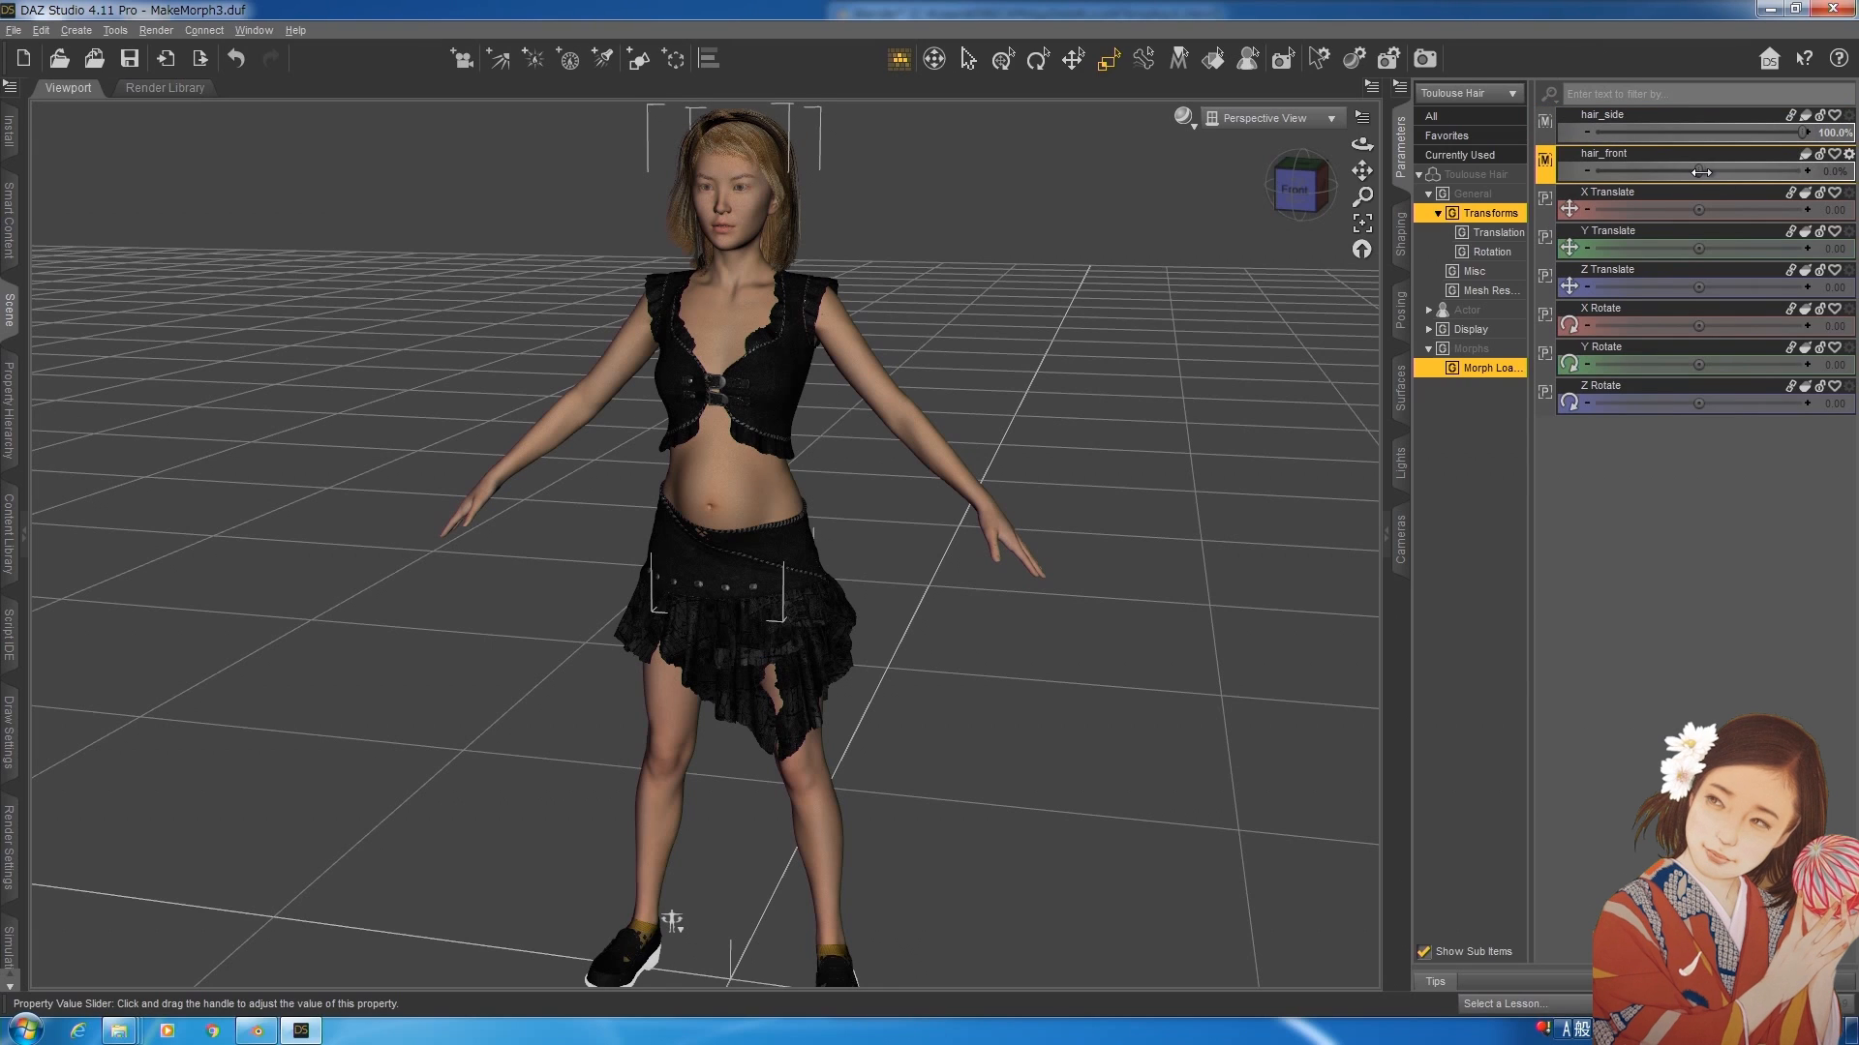
drag(1752, 173, 1851, 208)
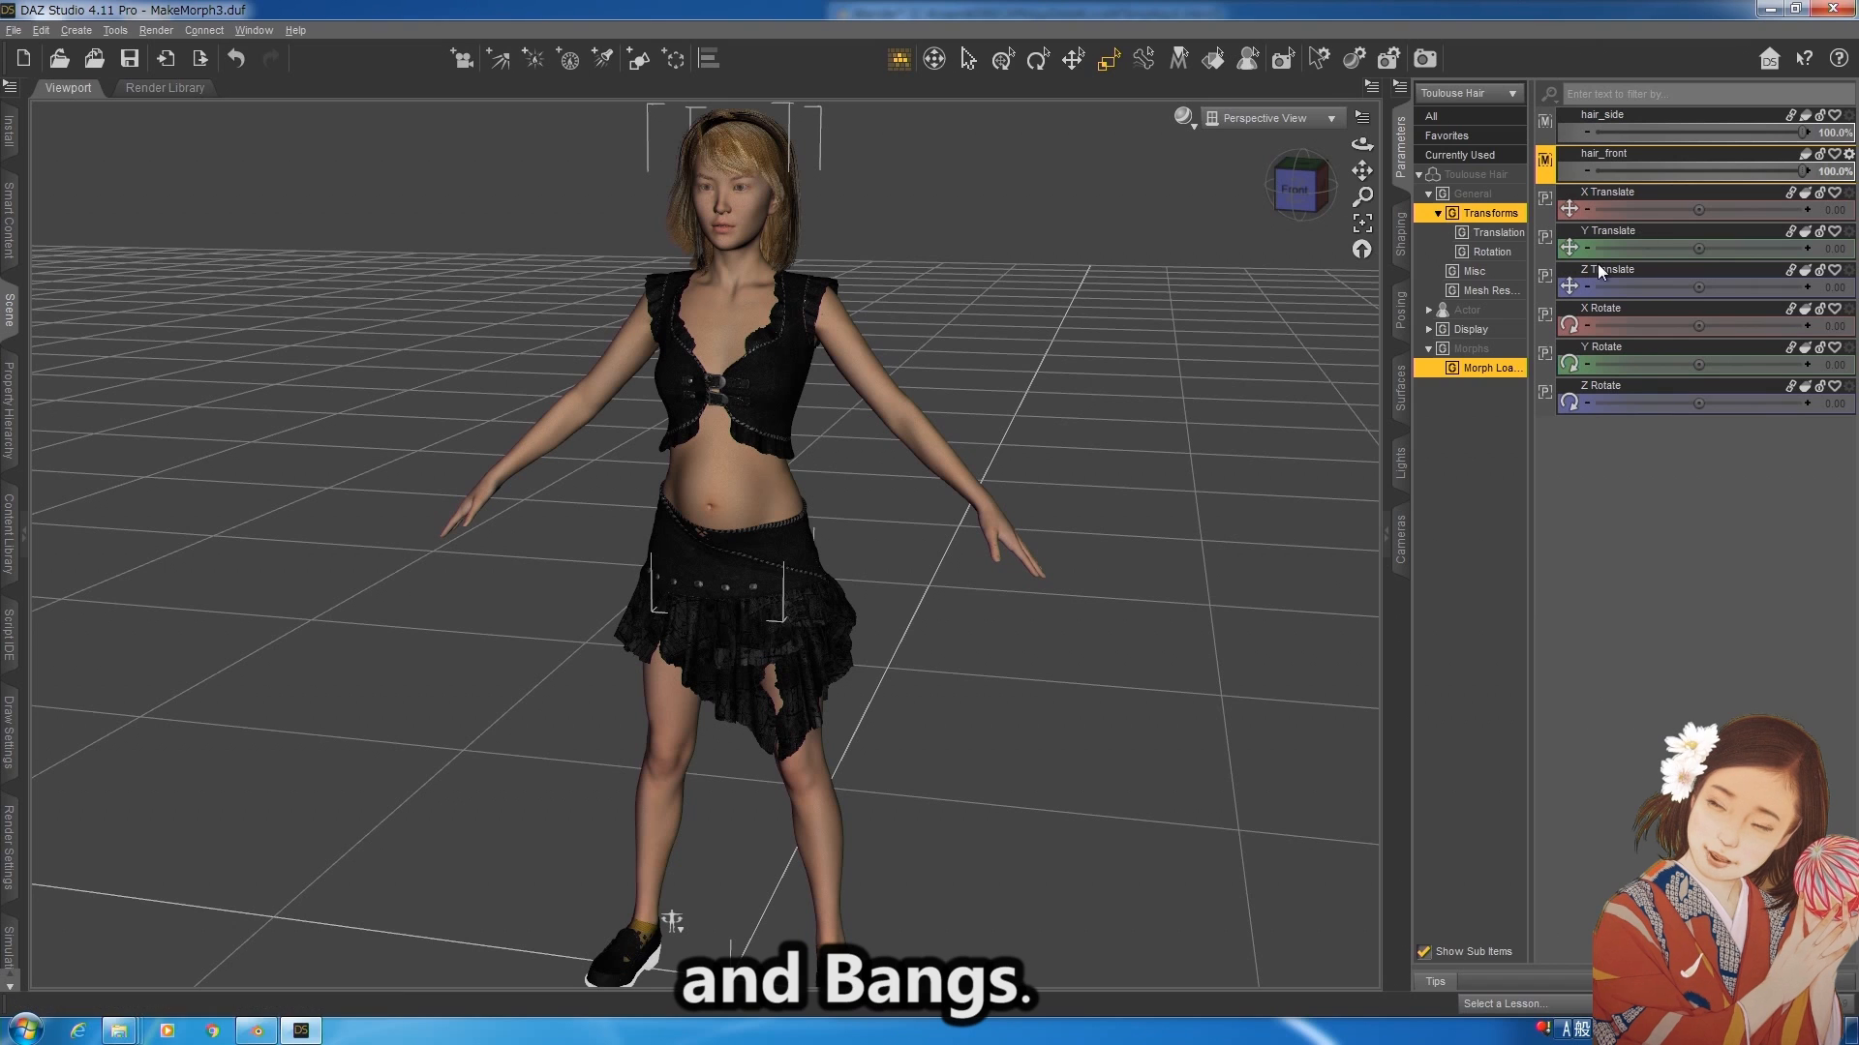
click(1386, 531)
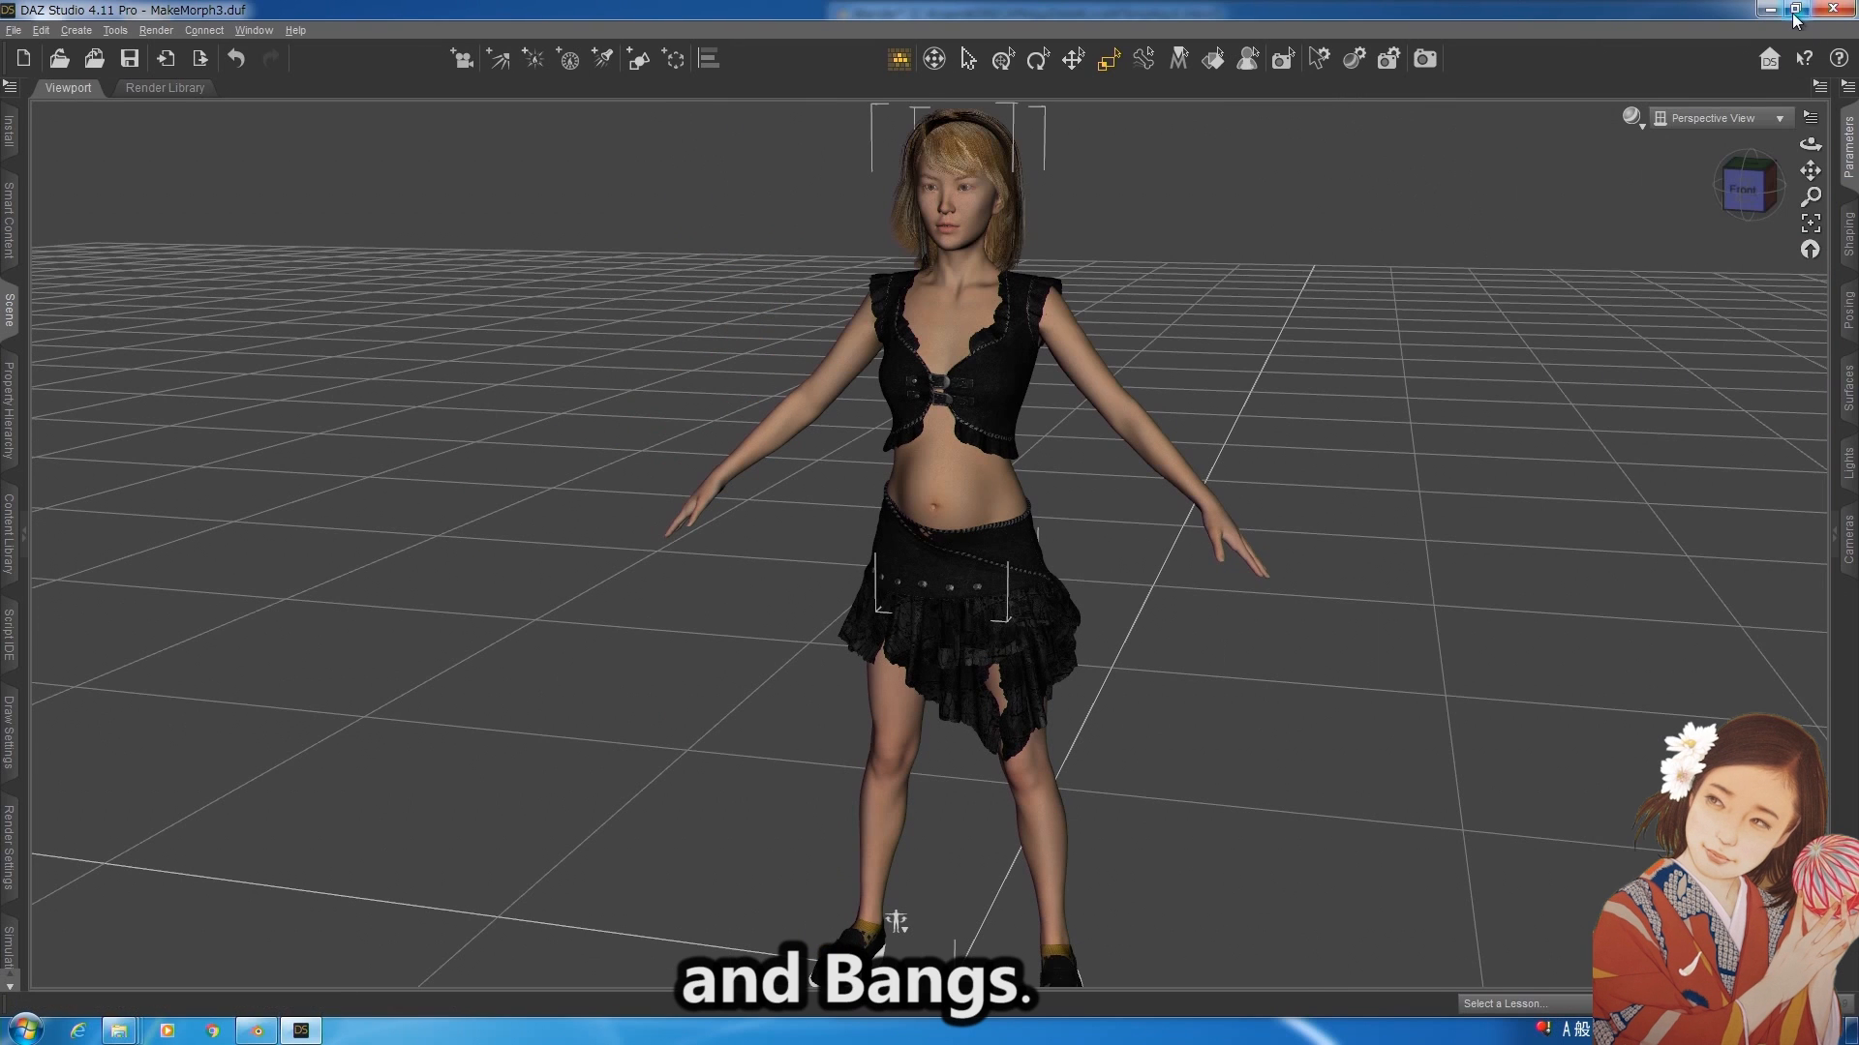
click(1794, 10)
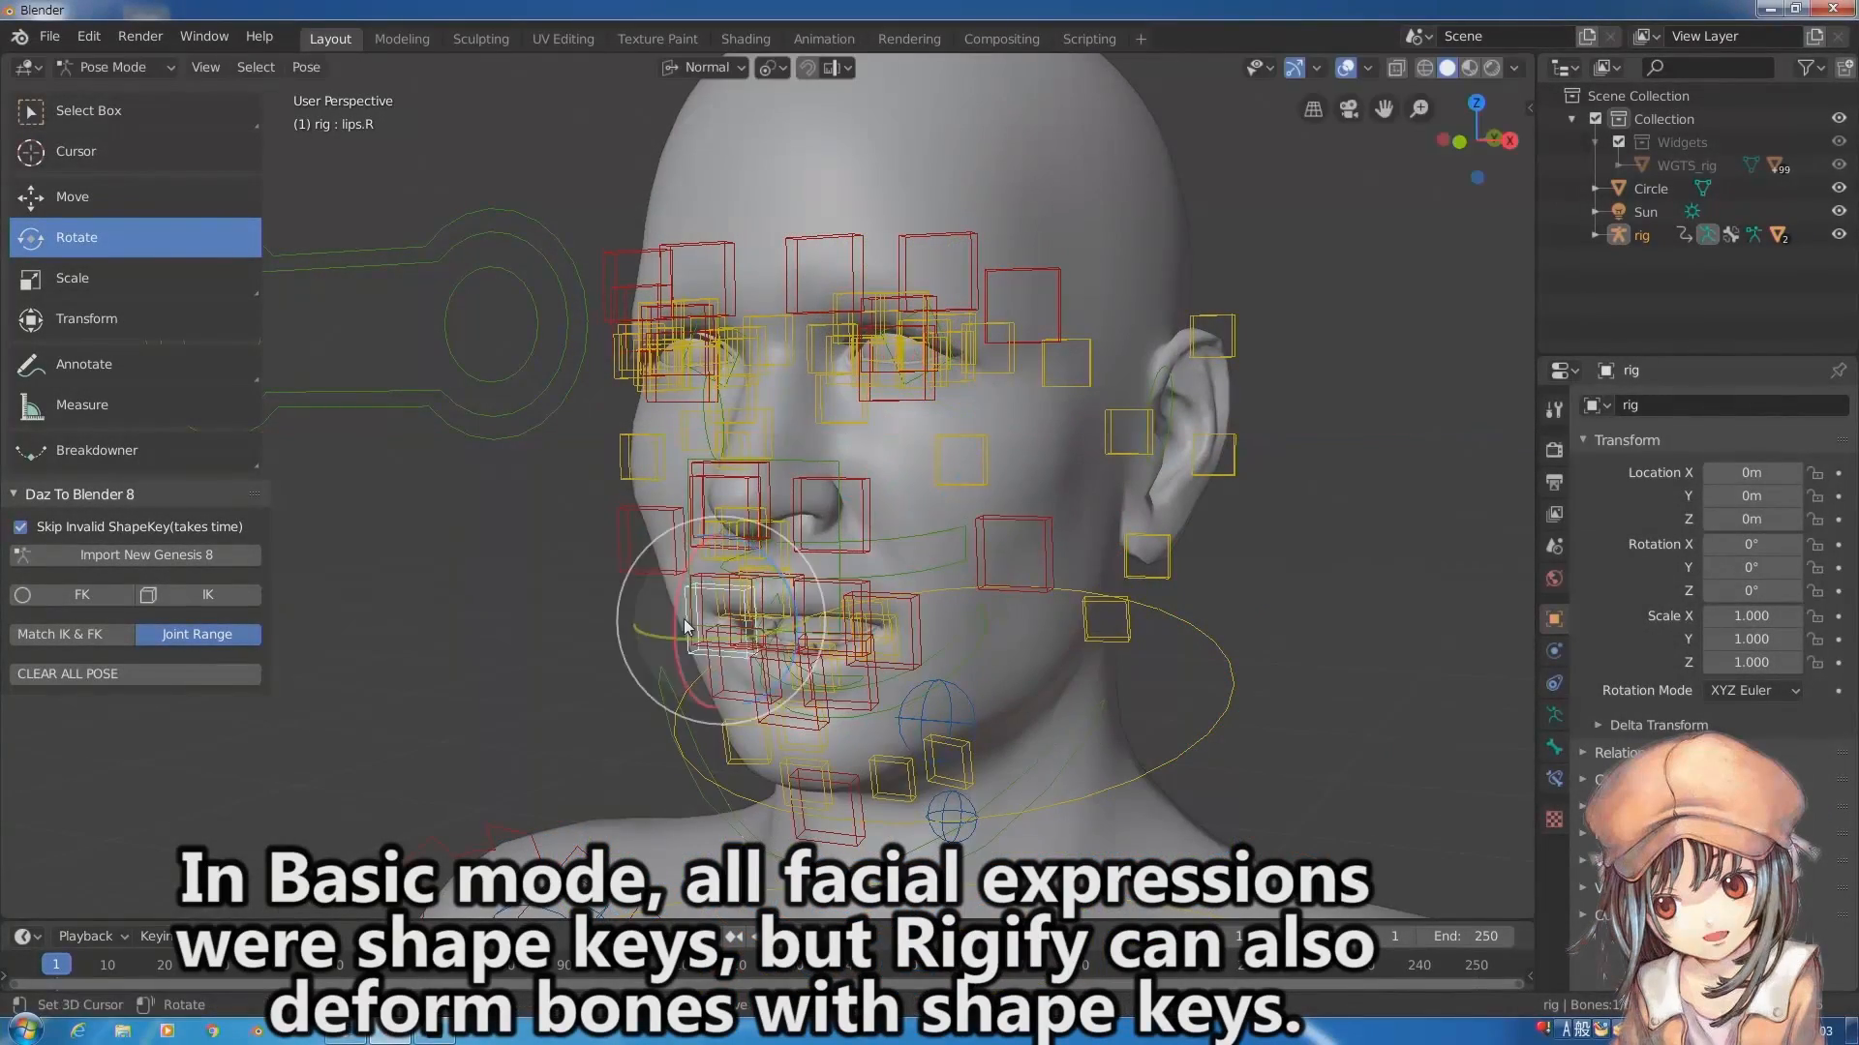
Switch to Blender and displace the face rig's right lip, nose, ear and eye-target controls to deform the face.
right_drag(683, 627, 656, 600)
mouse_move(759, 506)
right_down()
mouse_move(752, 472)
mouse_move(769, 504)
right_up()
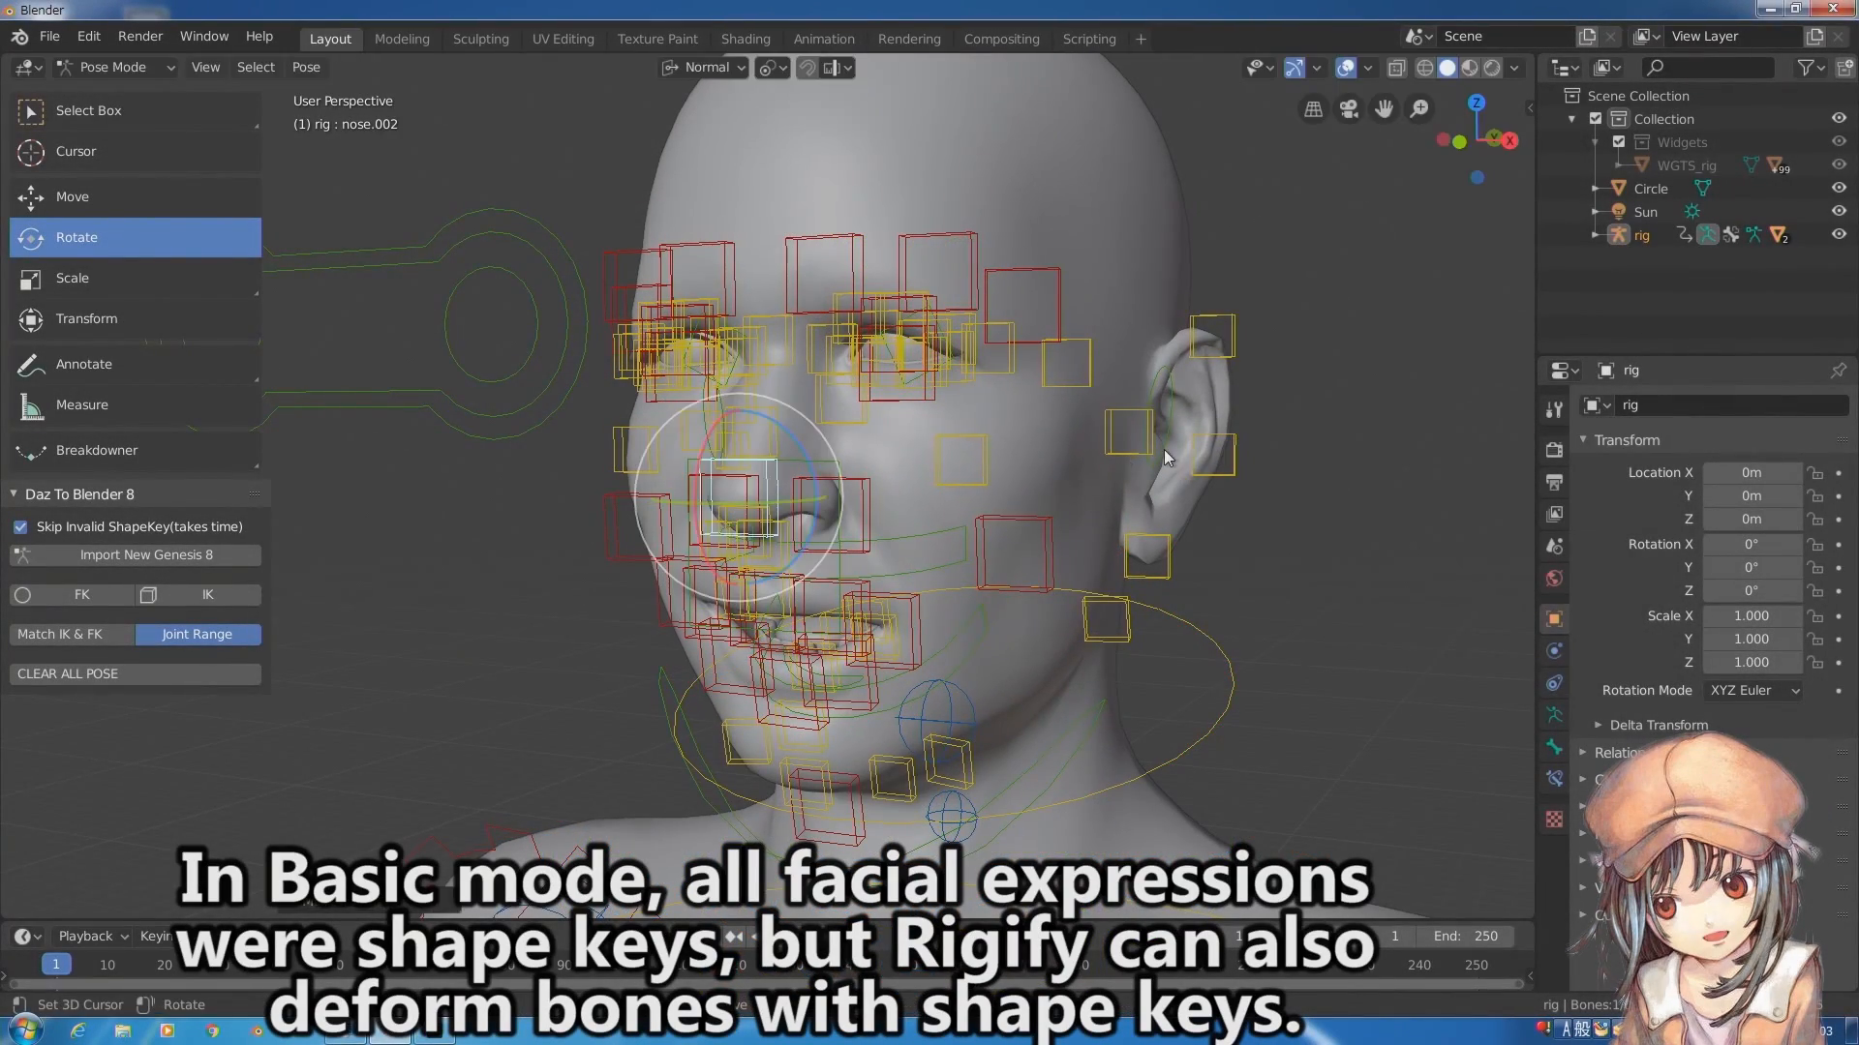
right_drag(1167, 458, 1184, 435)
right_drag(453, 352, 330, 466)
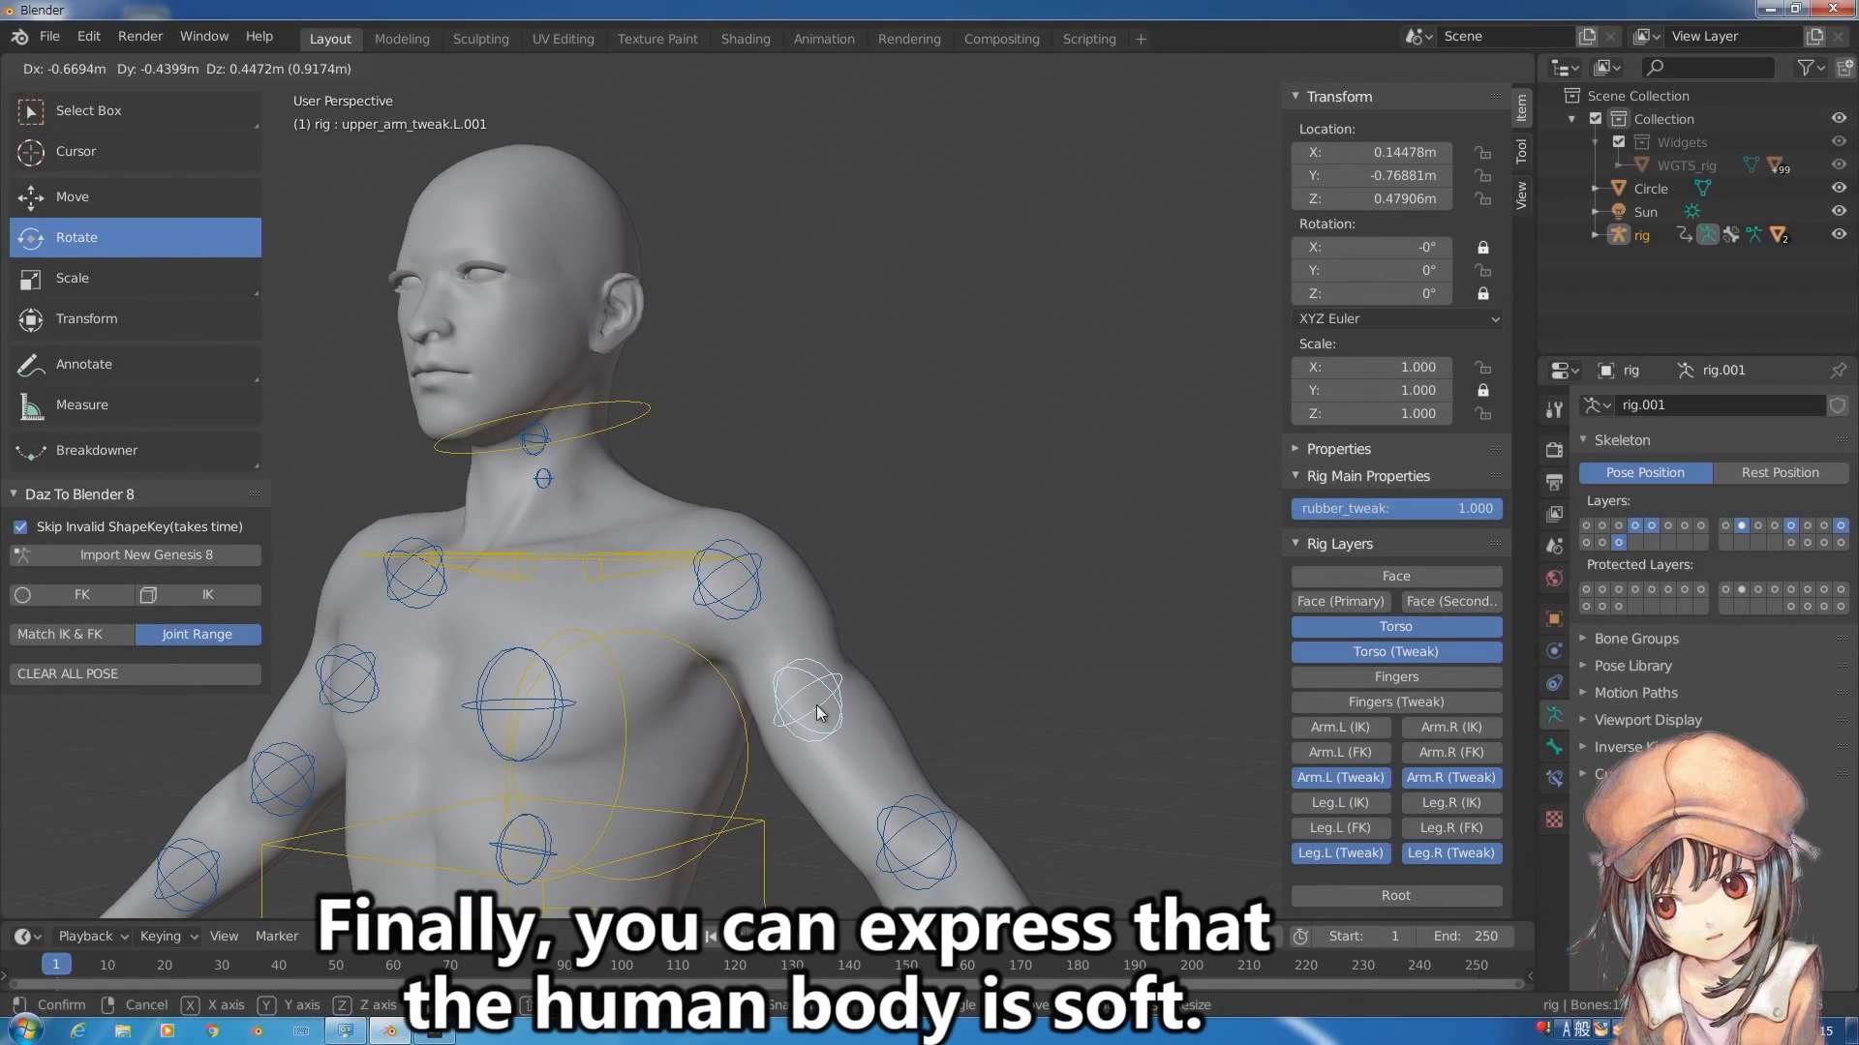
Move the left mid-thigh tweak control to deform the surface of the upper leg.
key(ctrl+Tab)
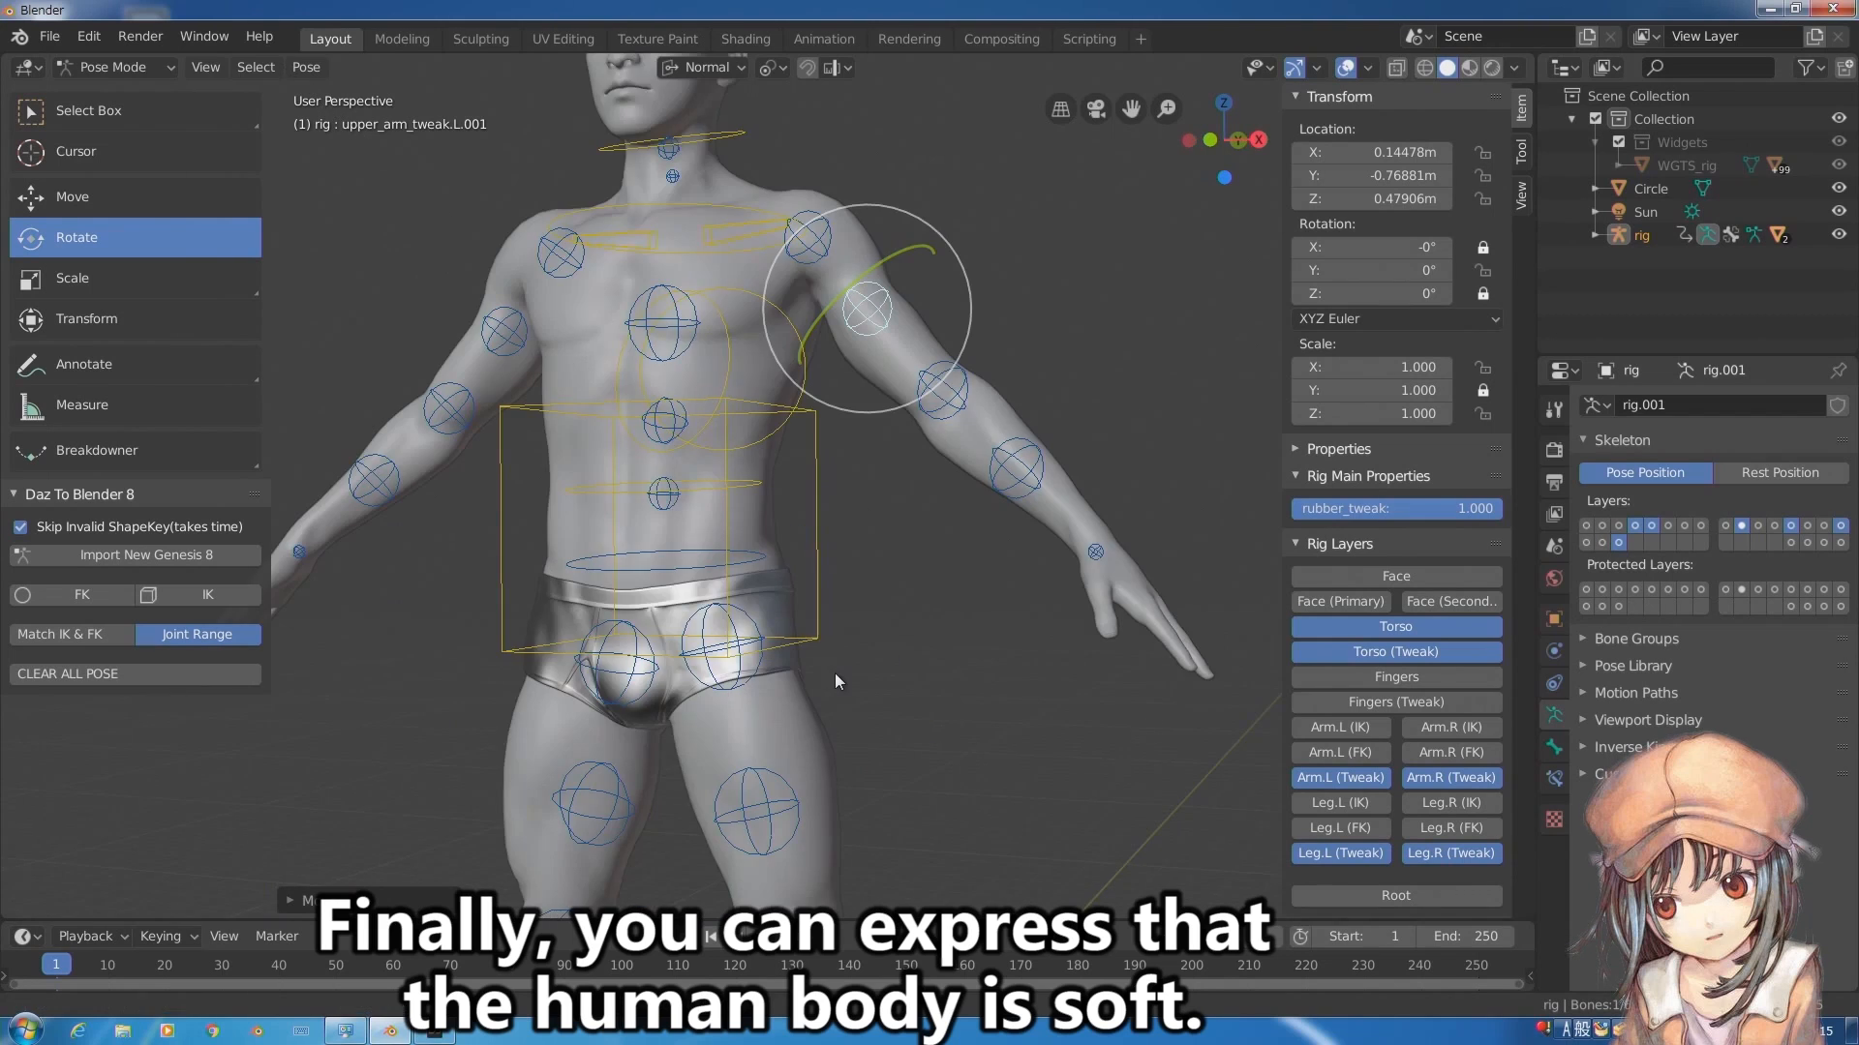
shift+middle_drag(835, 789, 846, 601)
scroll(845, 620, up, 2)
click(840, 660)
key(g)
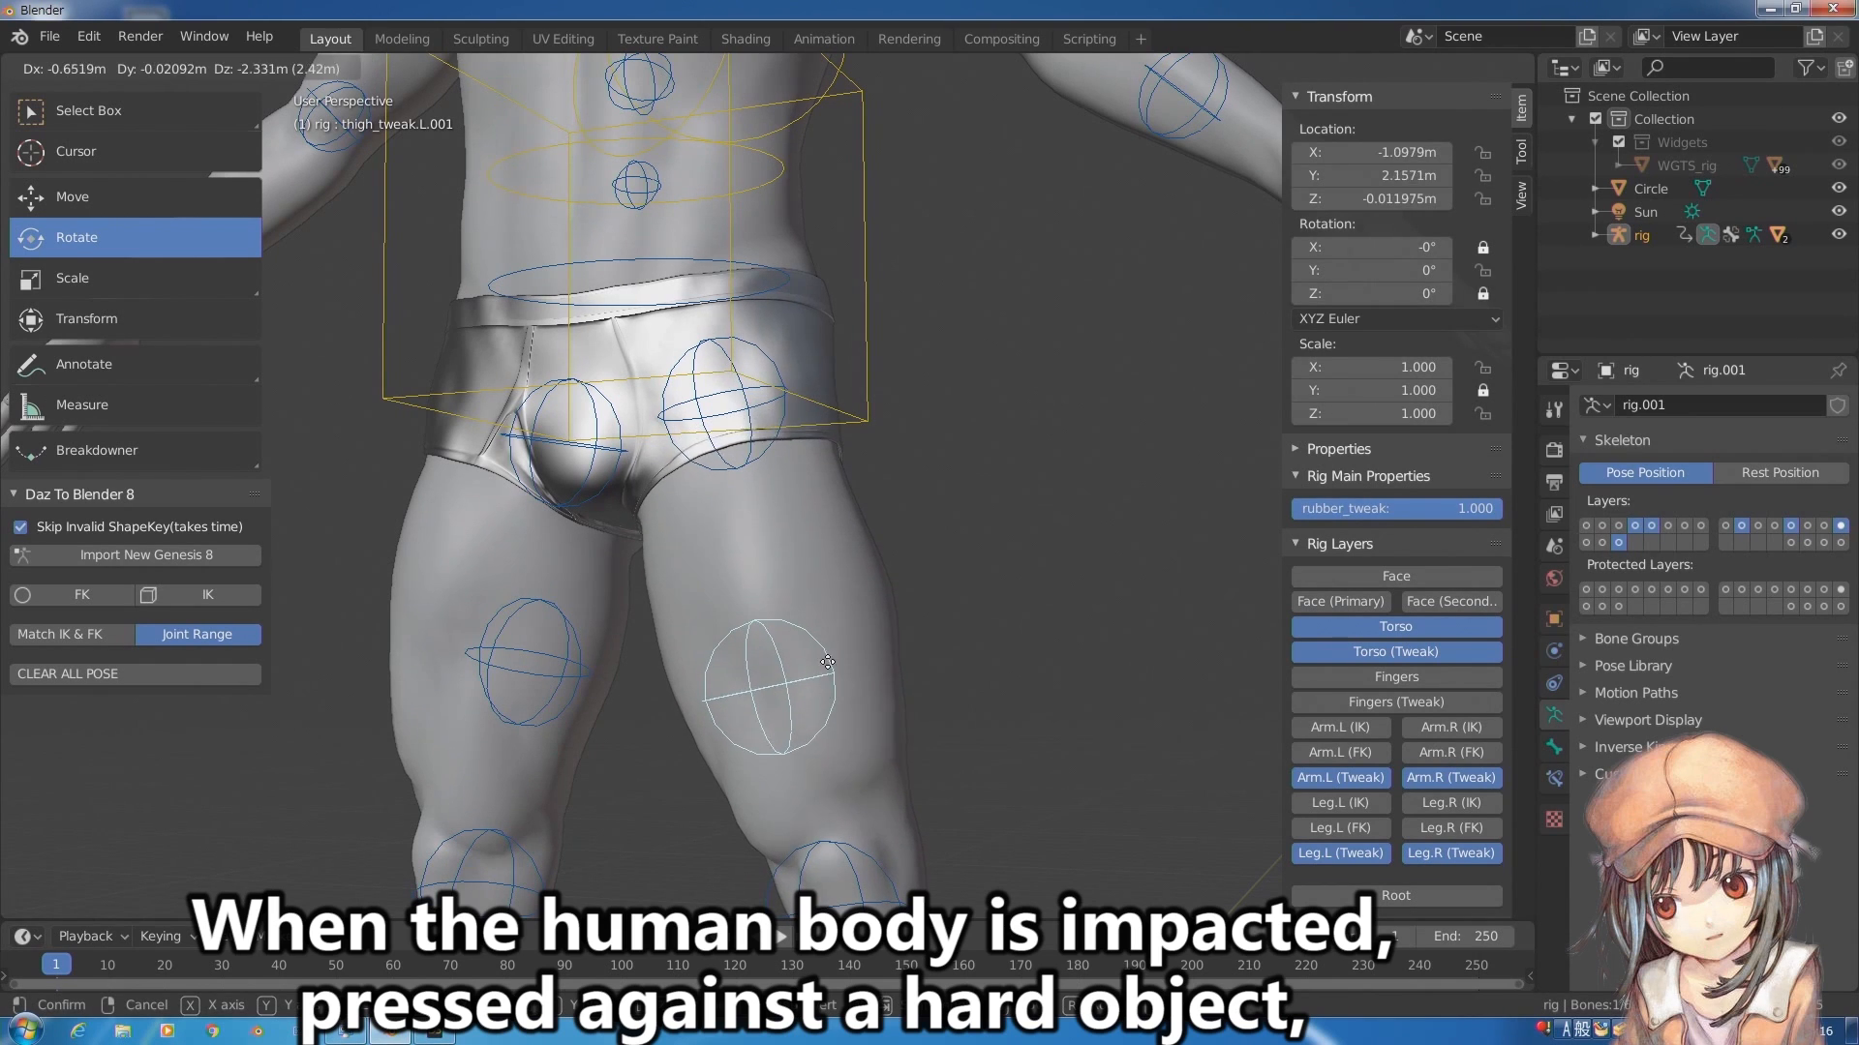
click(828, 662)
Pull the right upper-thigh tweak control outward from behind to spread the buttock, and clear all poses.
middle_drag(828, 662, 642, 646)
scroll(668, 629, up, 2)
click(818, 539)
key(g)
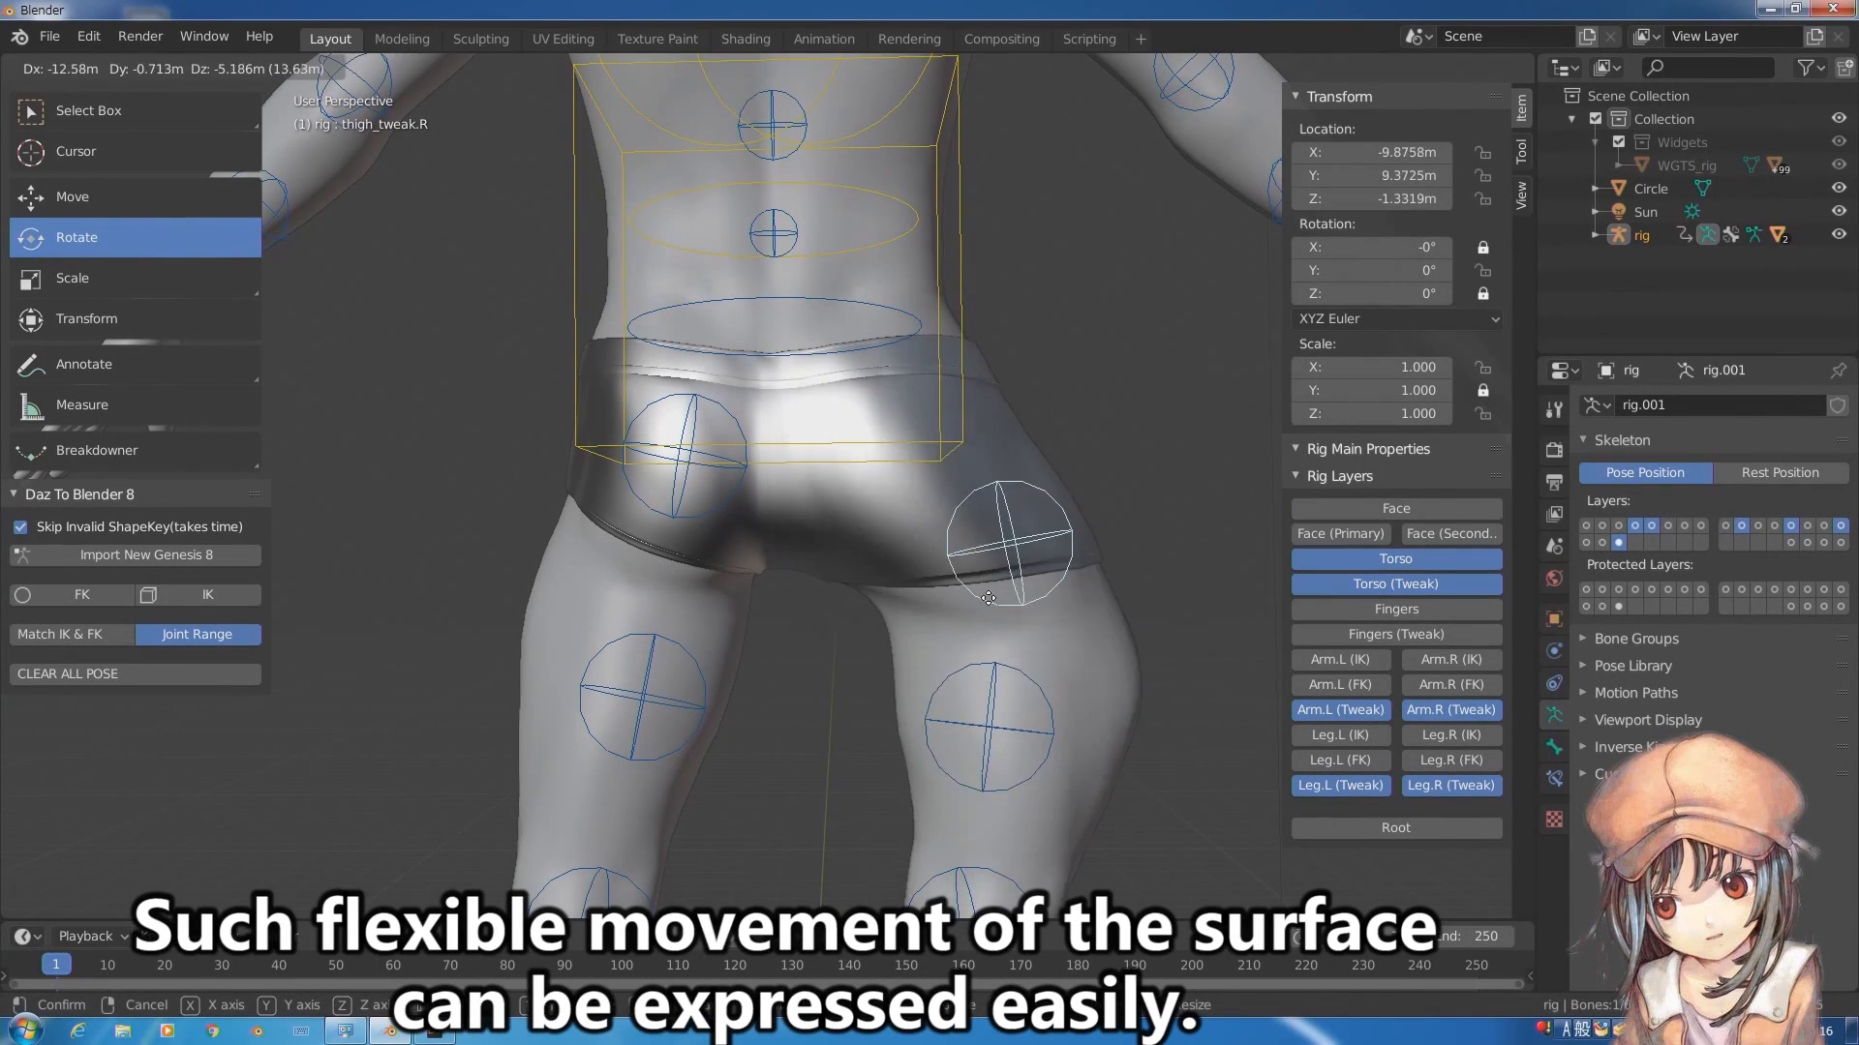
click(1181, 612)
click(215, 677)
Move the left upper-arm IK control to about X 0.17 m, Y 9.41 m, Z -2.47 m, and clear all poses.
scroll(947, 678, down, 4)
middle_drag(1011, 677, 537, 680)
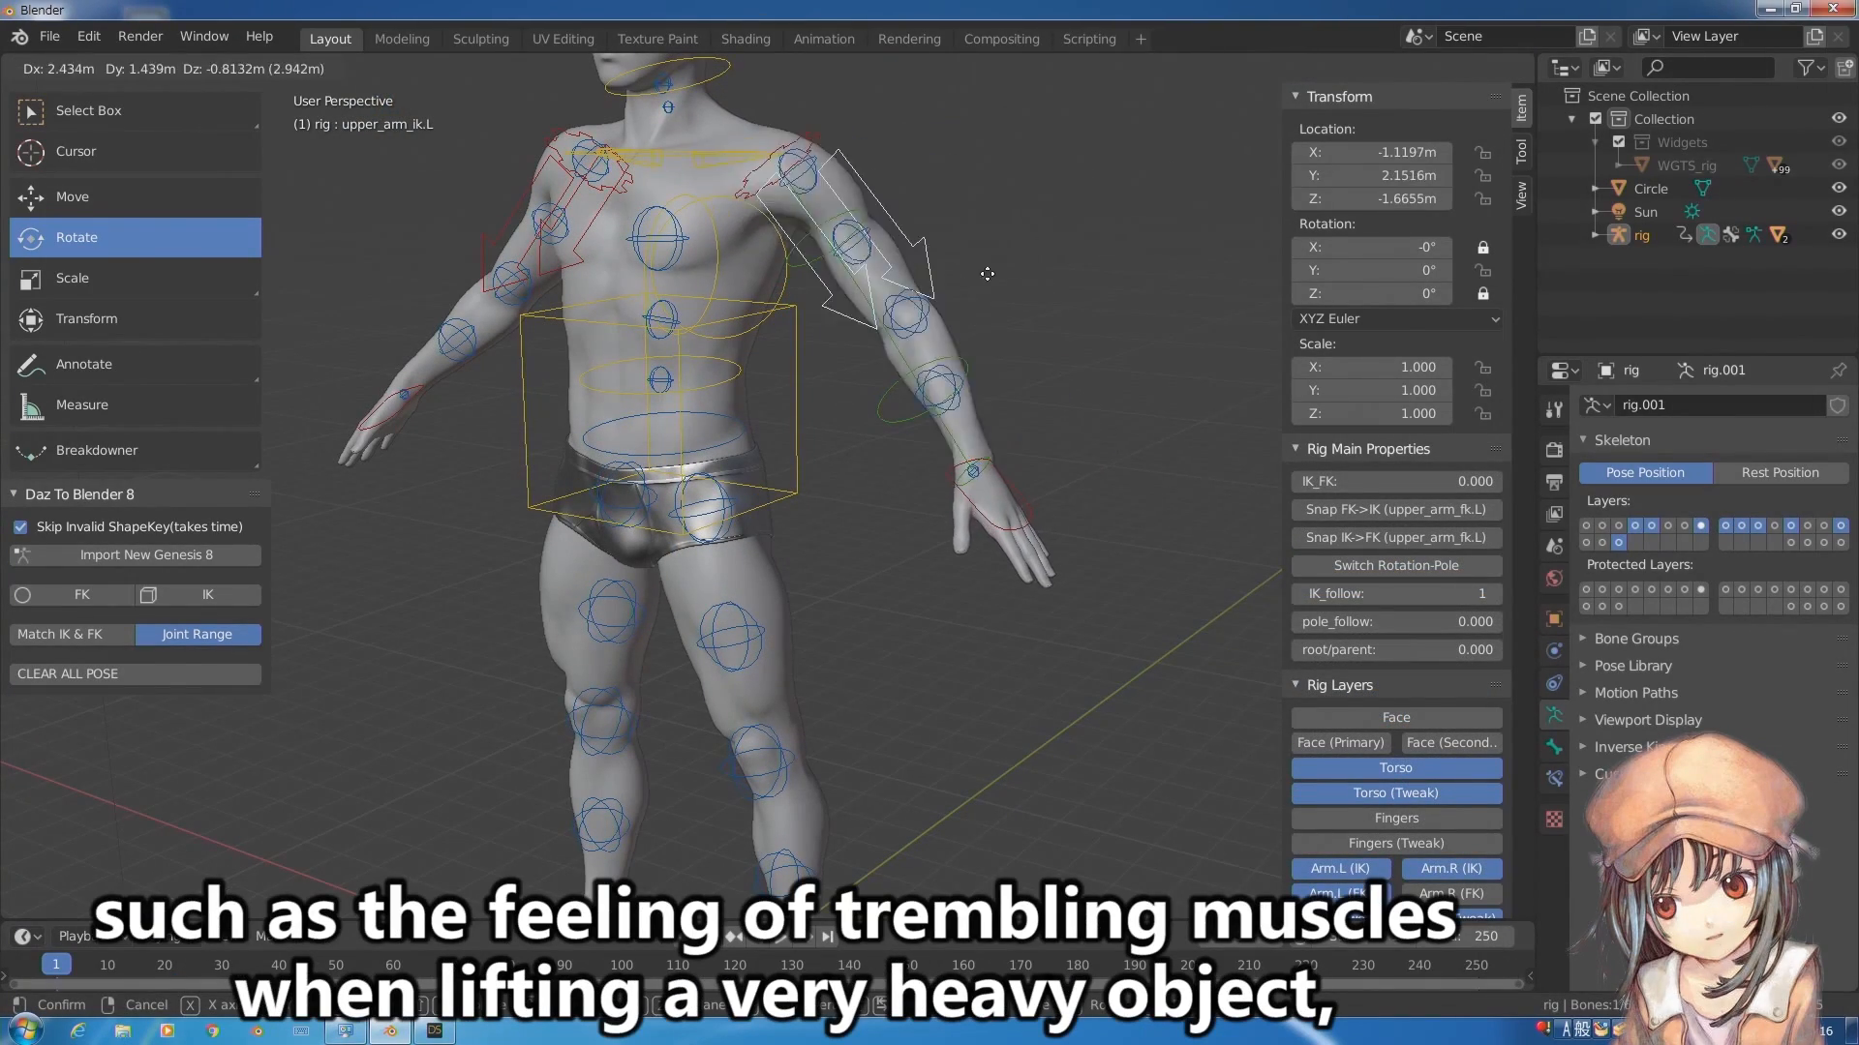
right_click(942, 299)
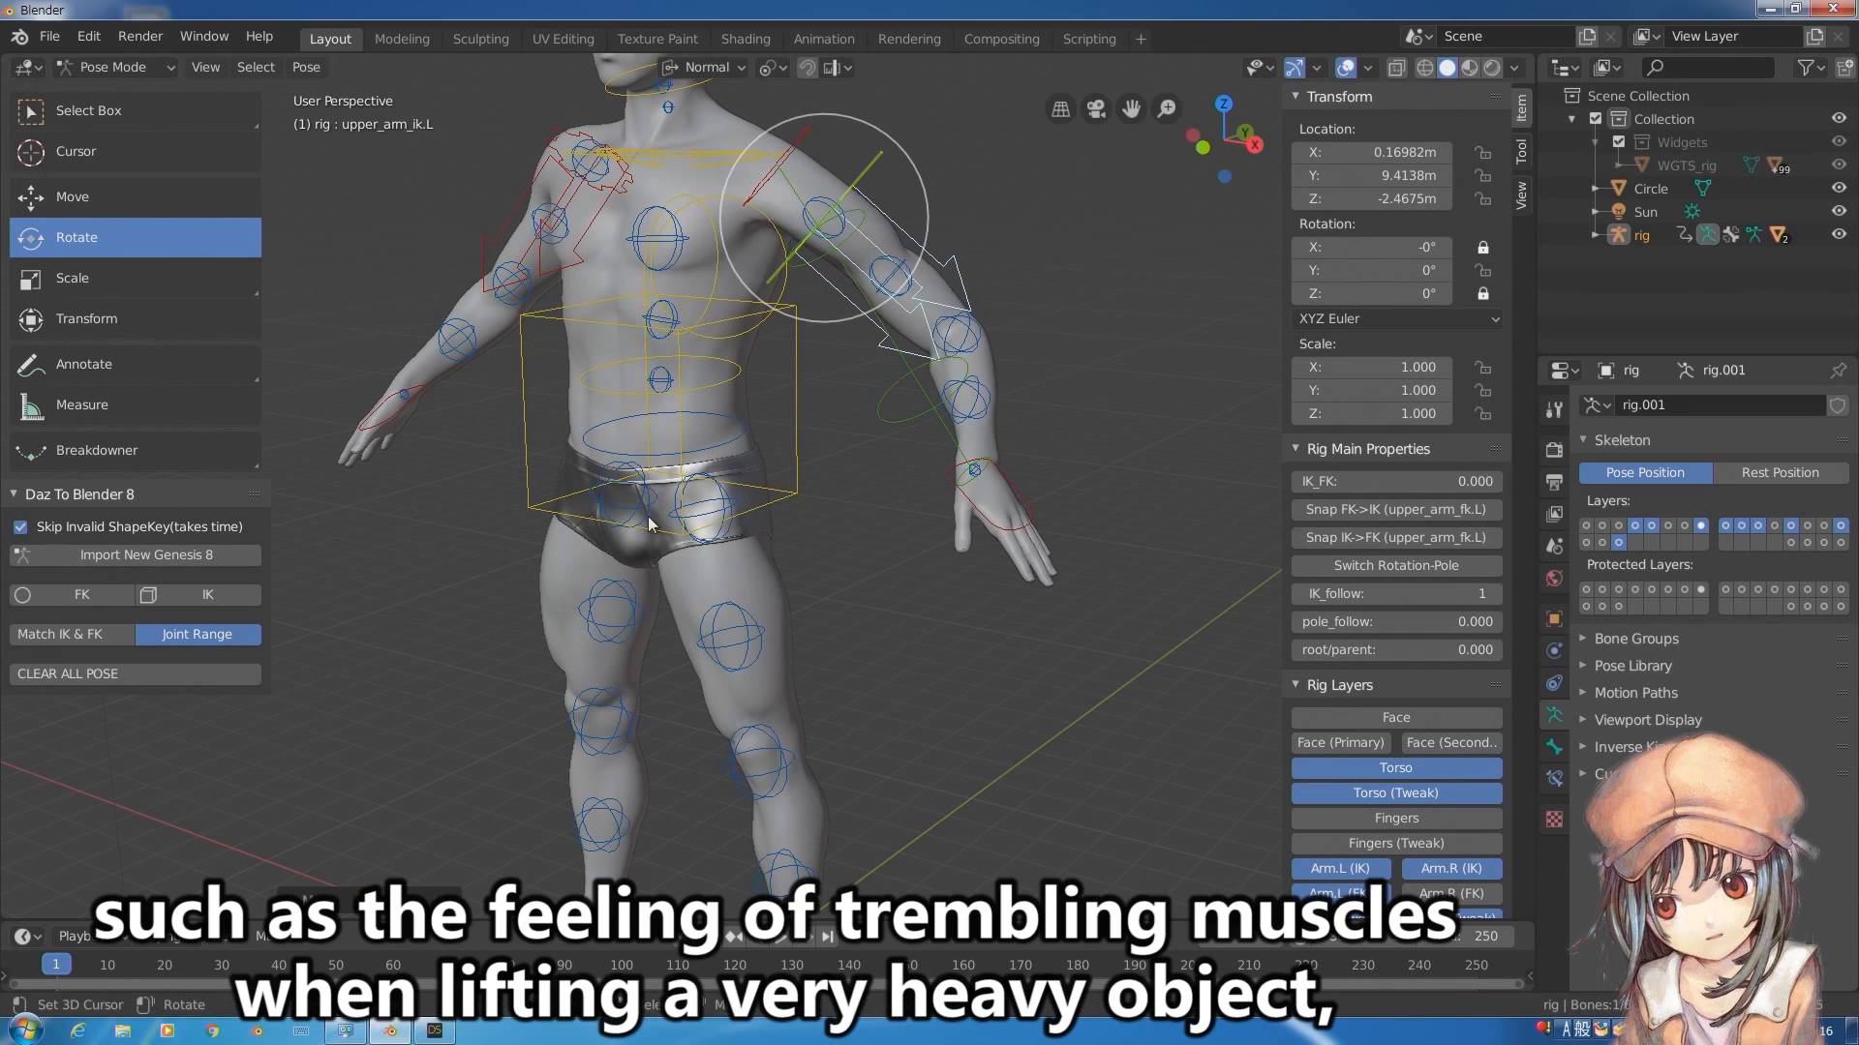
click(224, 674)
Move the left hand IK control in beside the hip, to about X 14.08 m, Y -11.57 m, Z 18.01 m.
click(973, 596)
key(g)
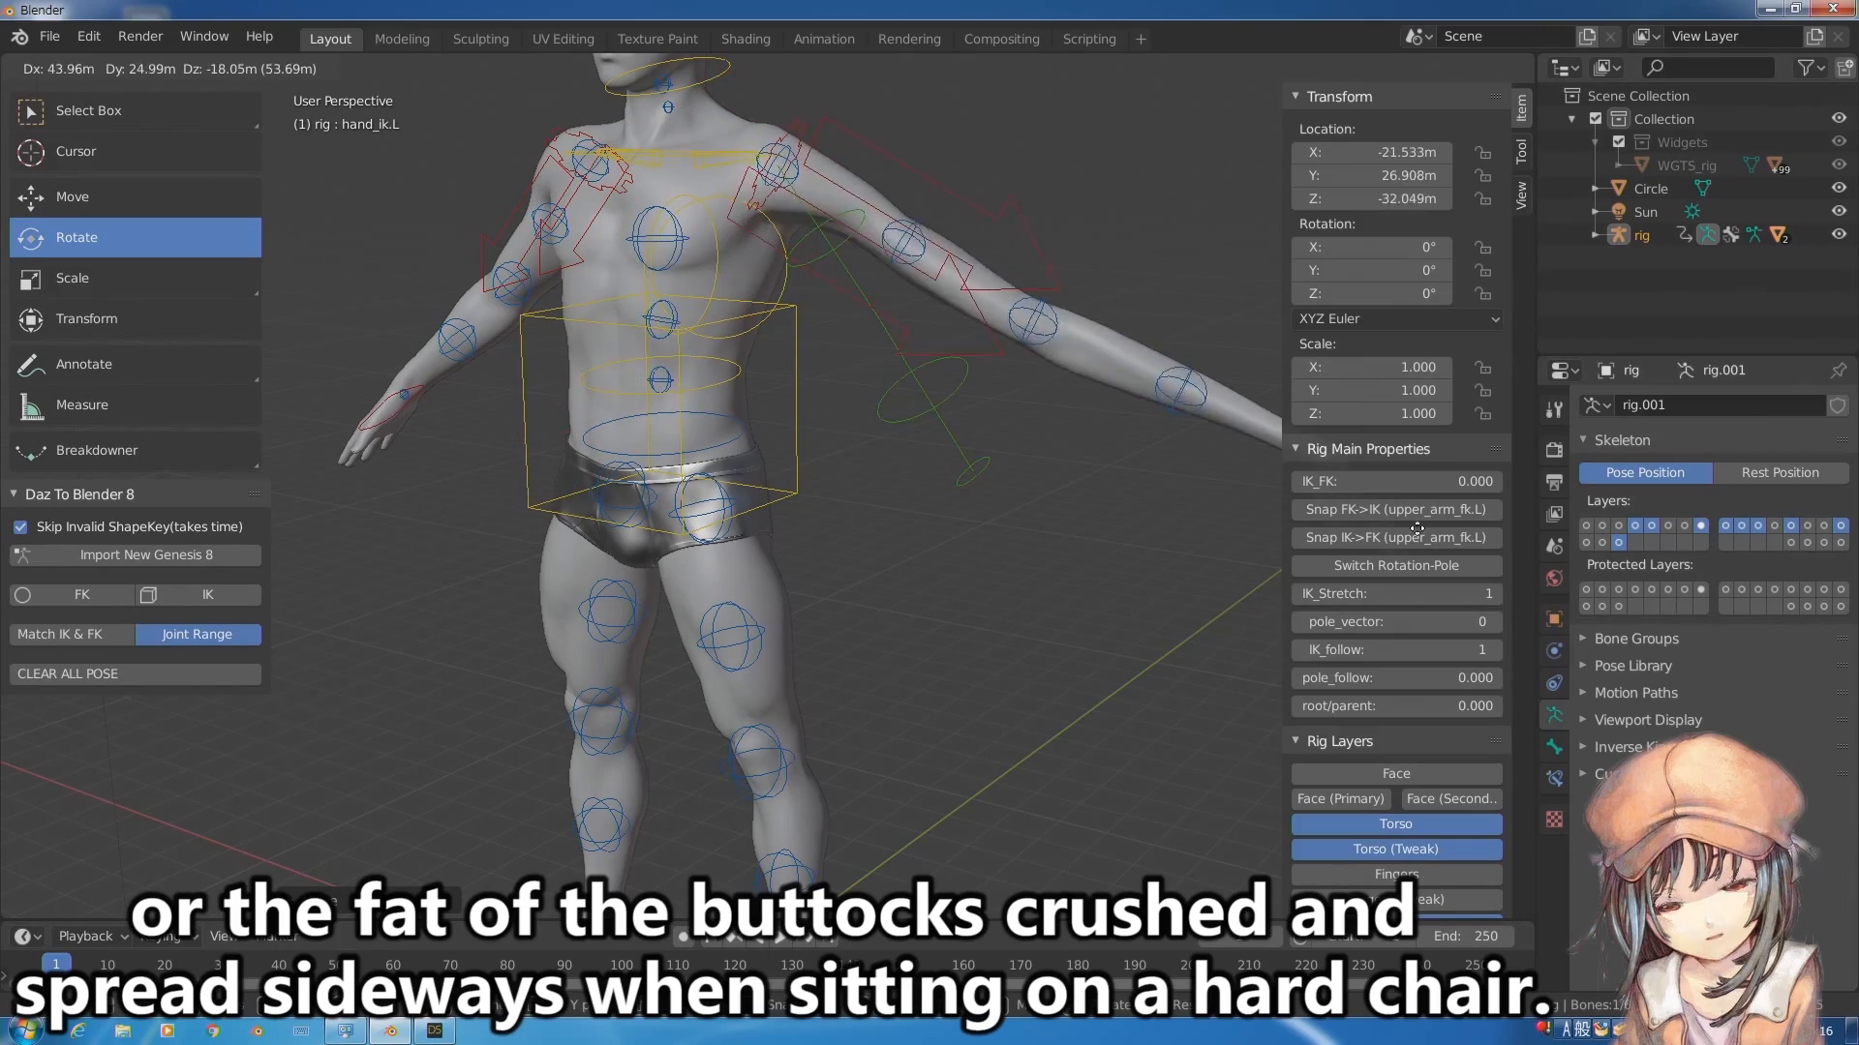
click(793, 542)
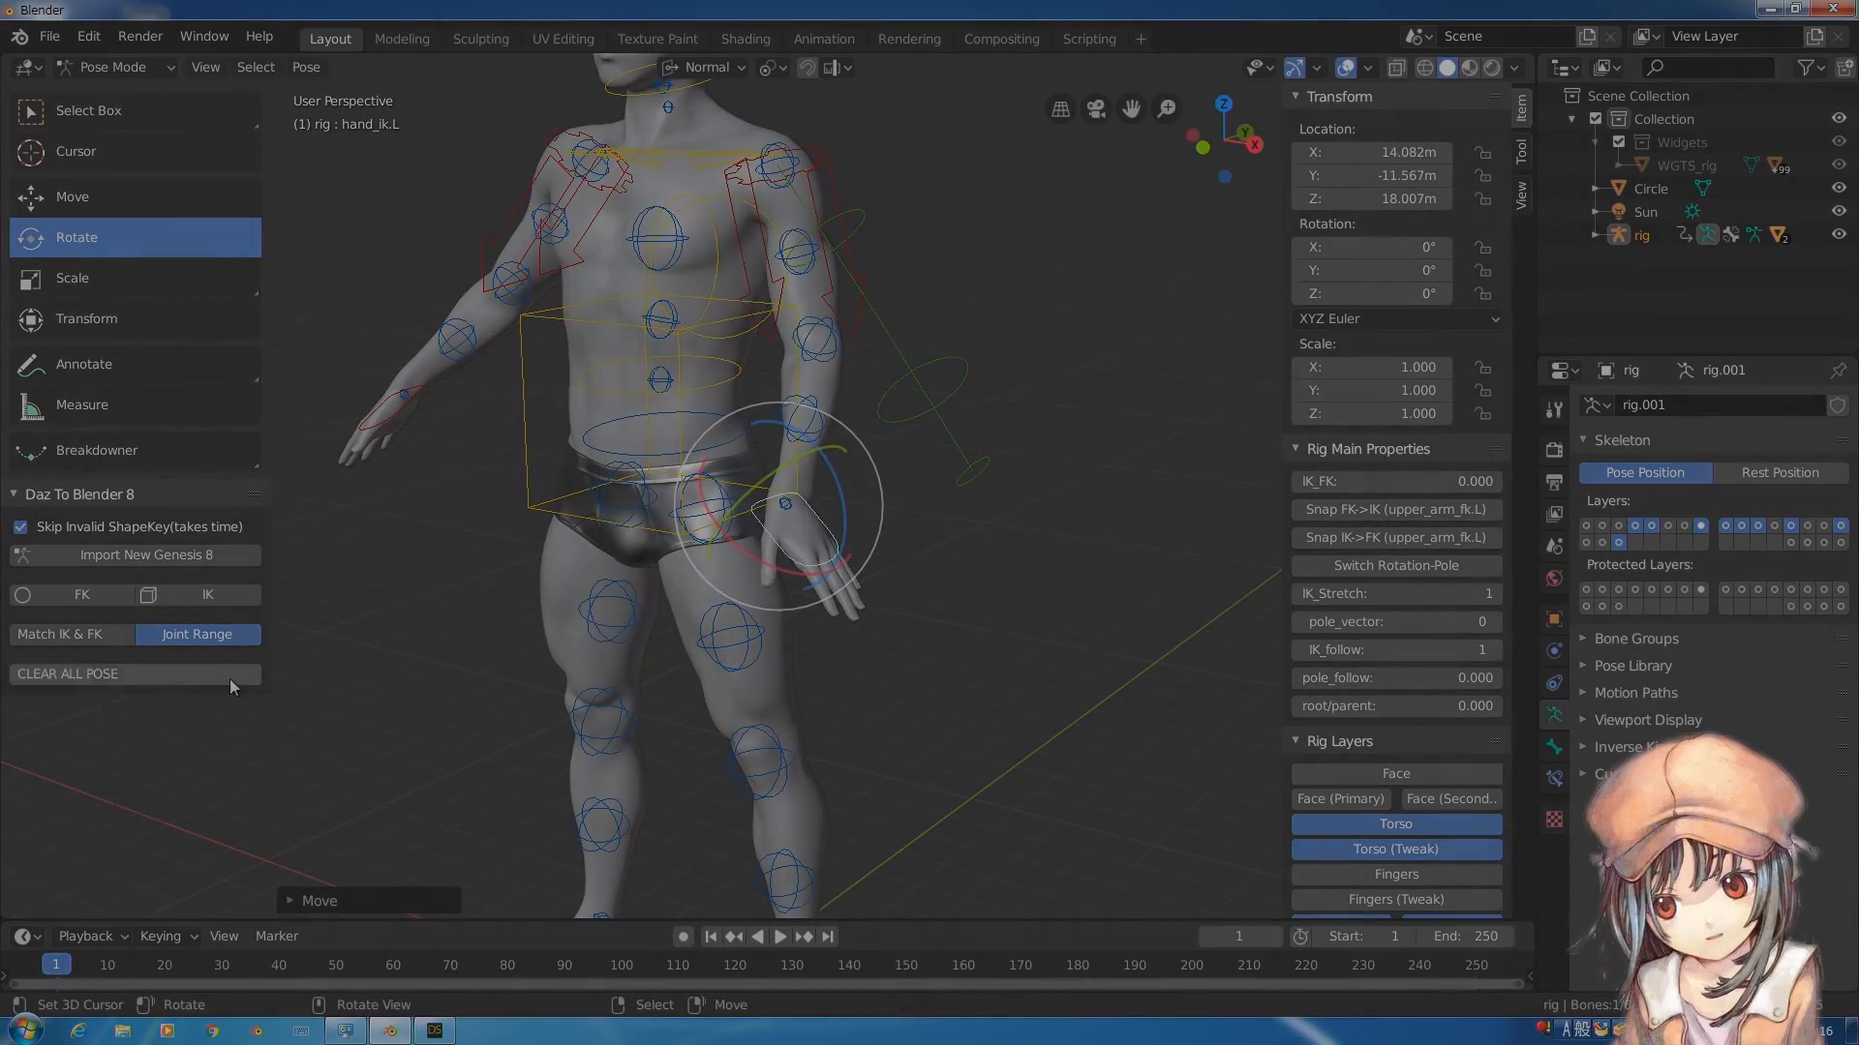